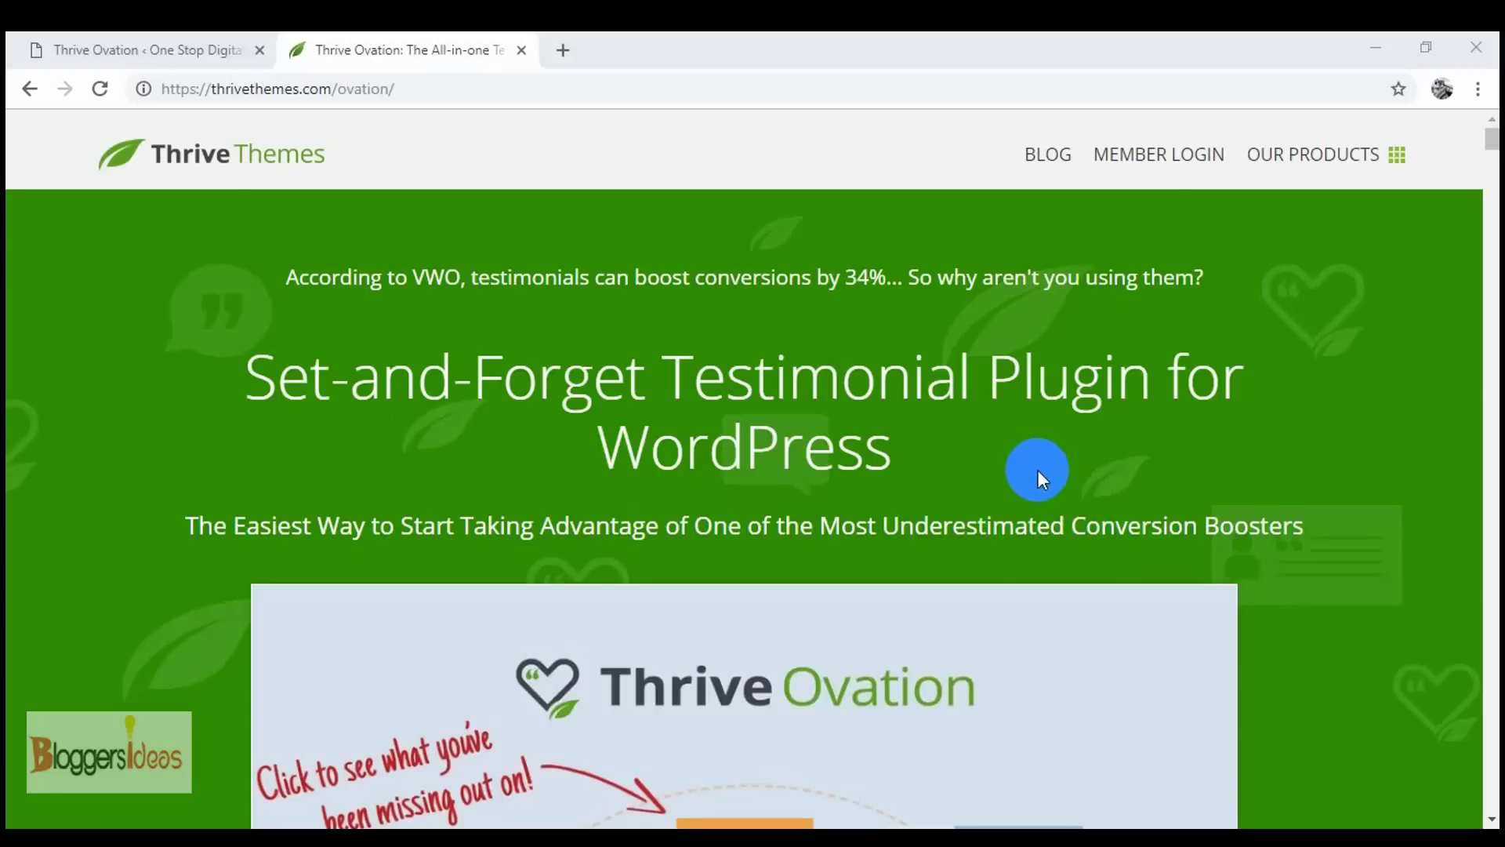
- Switch to the Thrive Ovation testimonials admin page
{"action": "scroll", "coordinate": [598, 437], "scroll_direction": "down", "scroll_amount": 3}
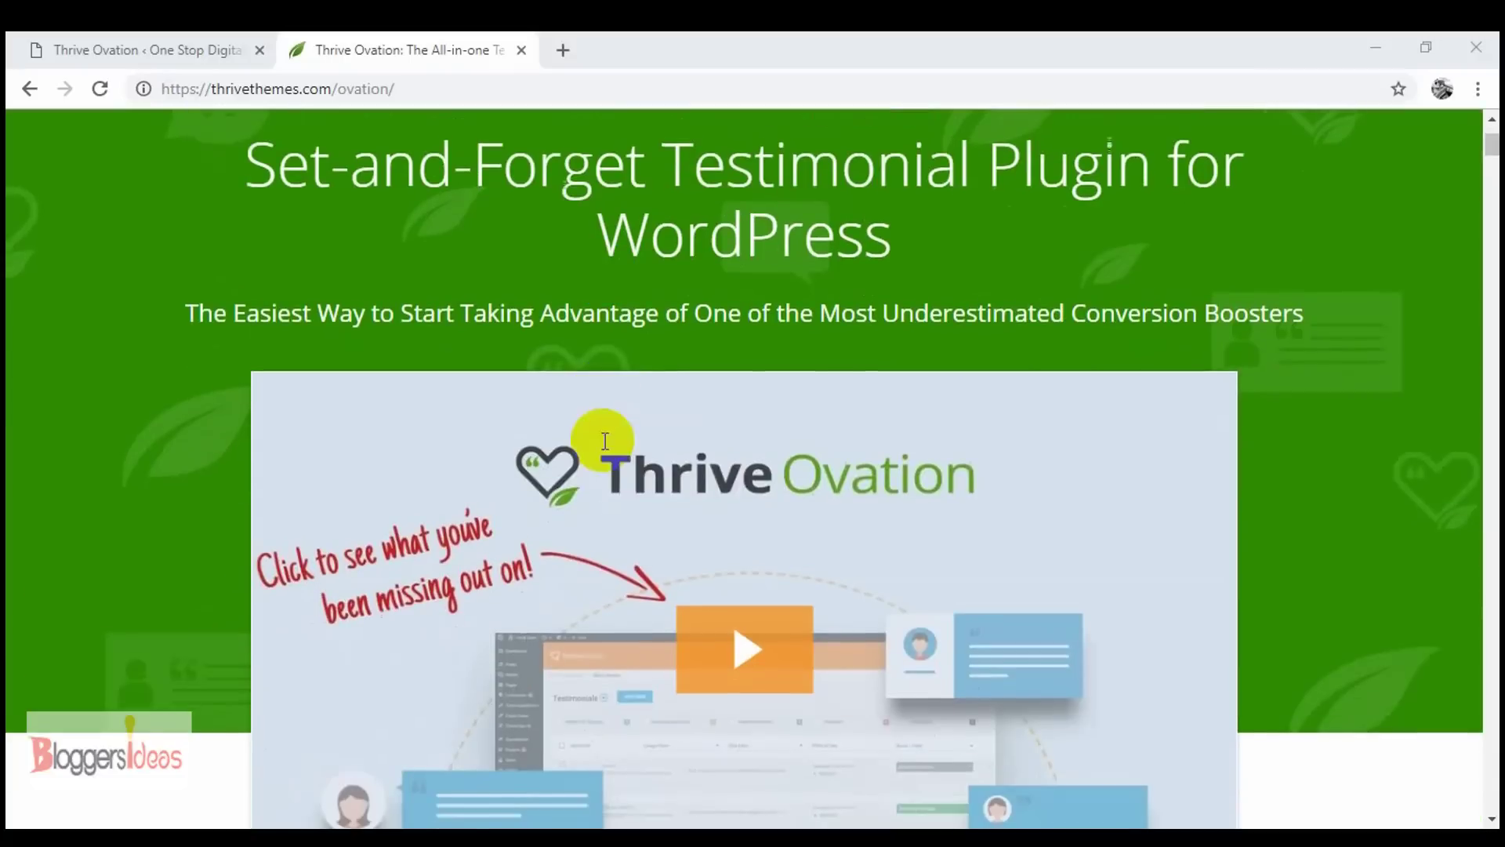
{"action": "scroll", "coordinate": [1149, 593], "scroll_direction": "down", "scroll_amount": 3}
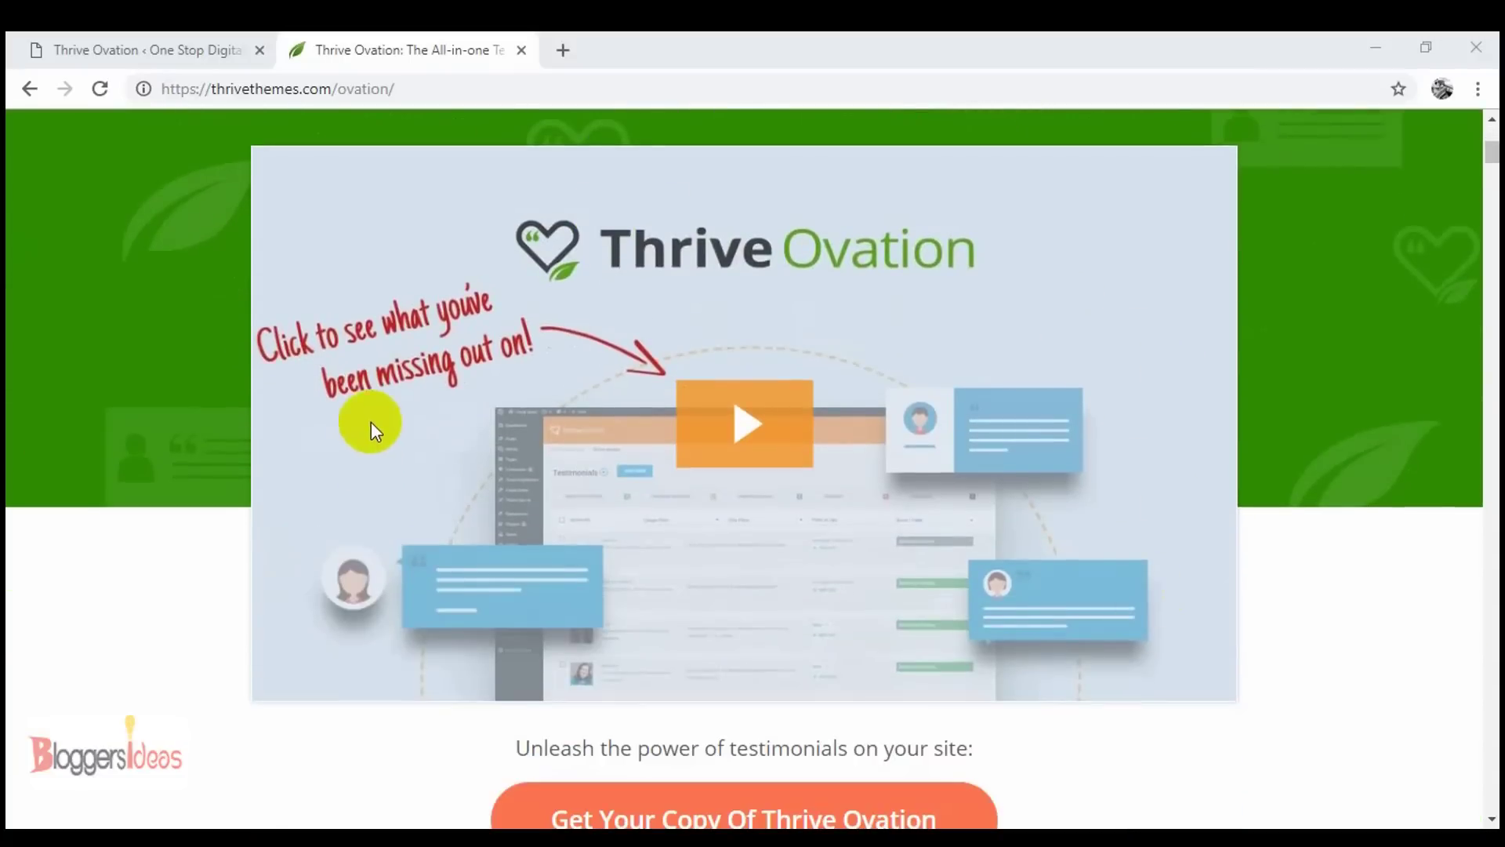
{"action": "scroll", "coordinate": [376, 417], "scroll_direction": "up", "scroll_amount": 6}
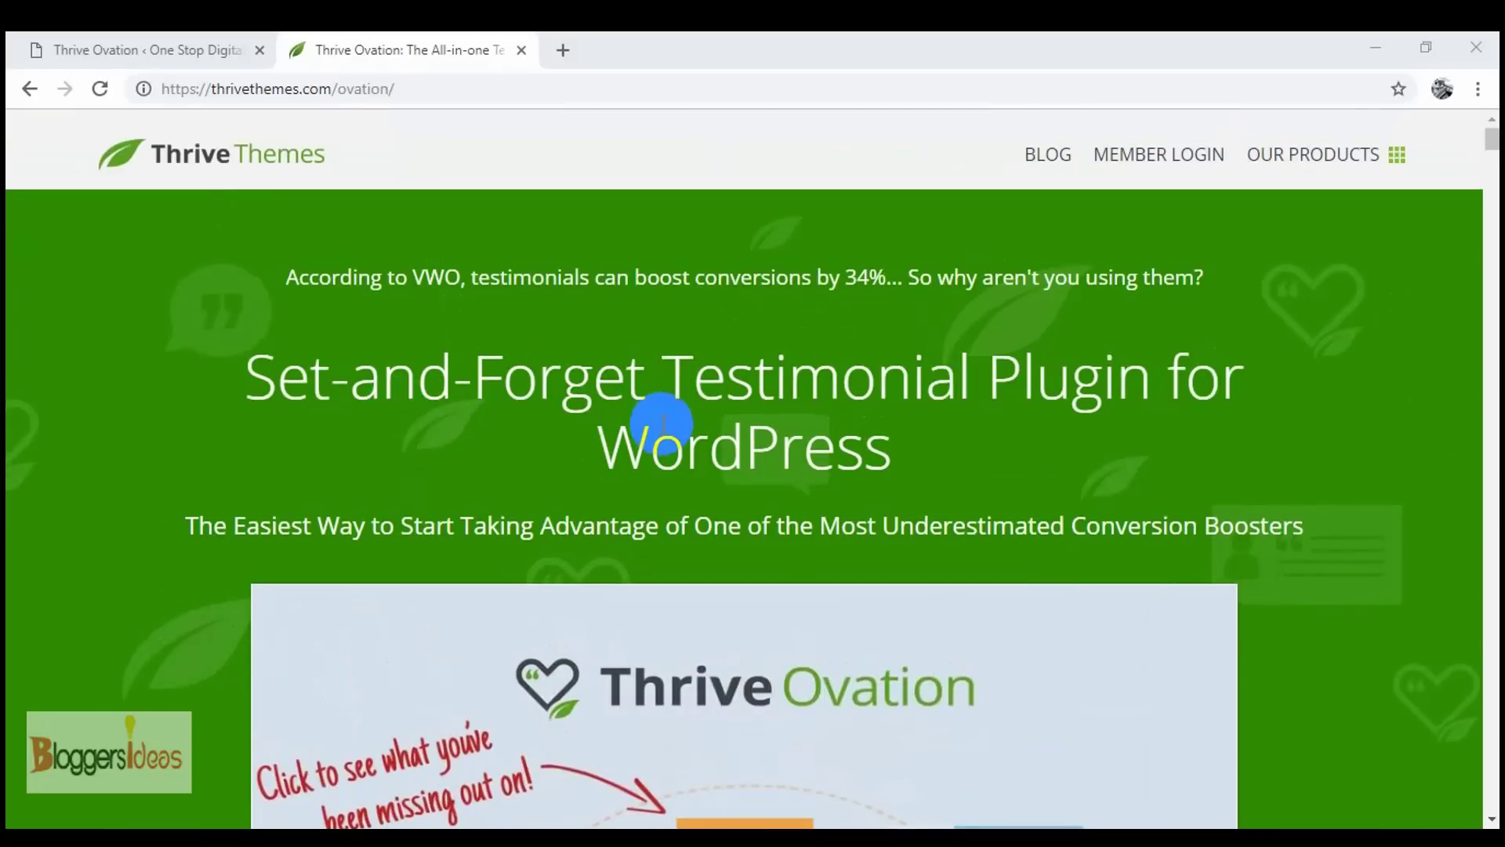
{"action": "left_click", "coordinate": [149, 50]}
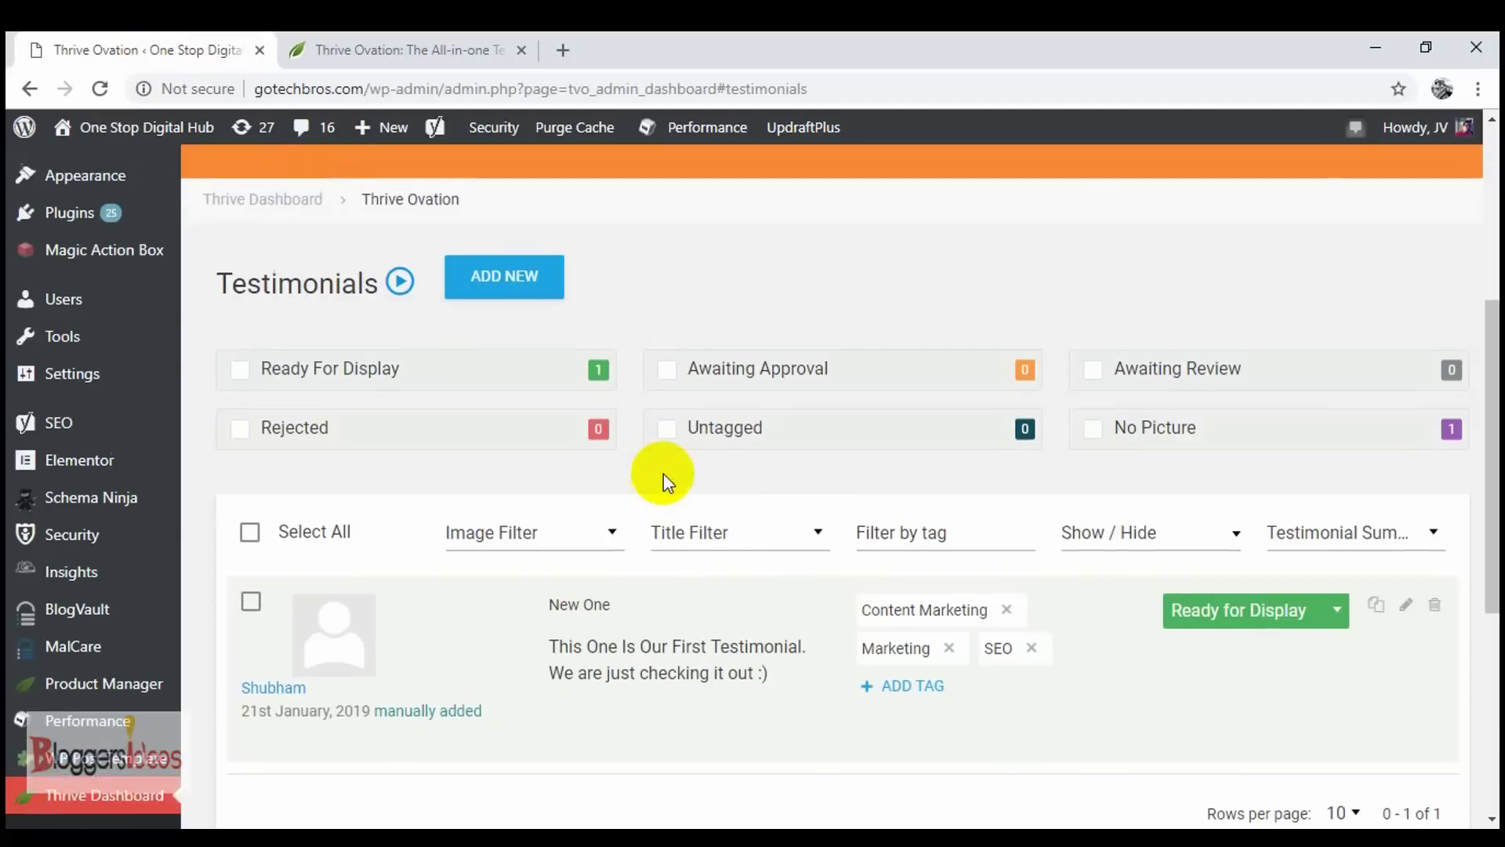
{"action": "scroll", "coordinate": [663, 472], "scroll_direction": "up", "scroll_amount": 3}
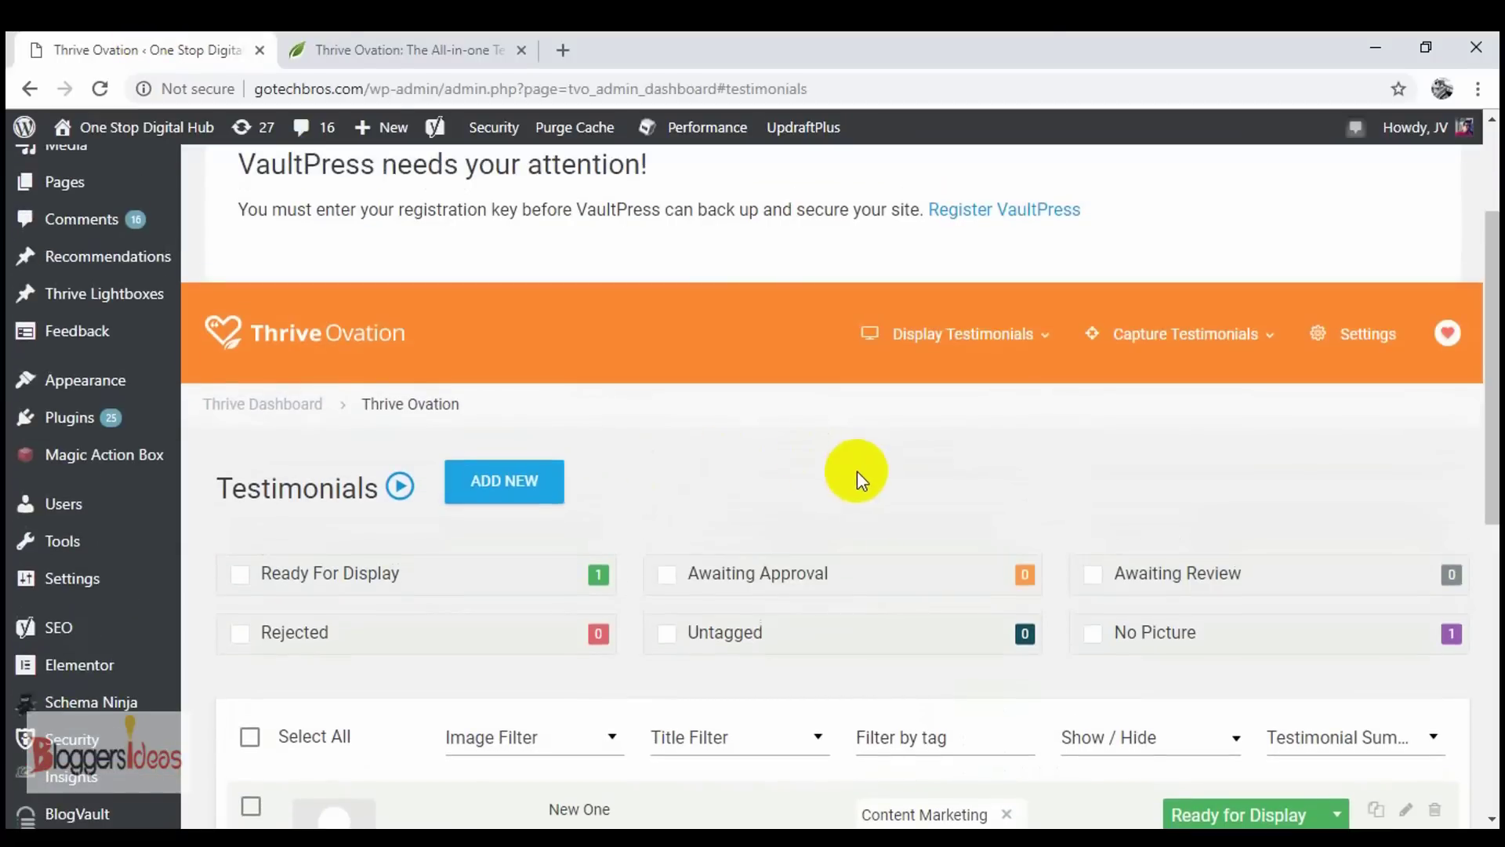
- Return to the Thrive Ovation sales page and scroll down to its pricing section
{"action": "left_click", "coordinate": [349, 35]}
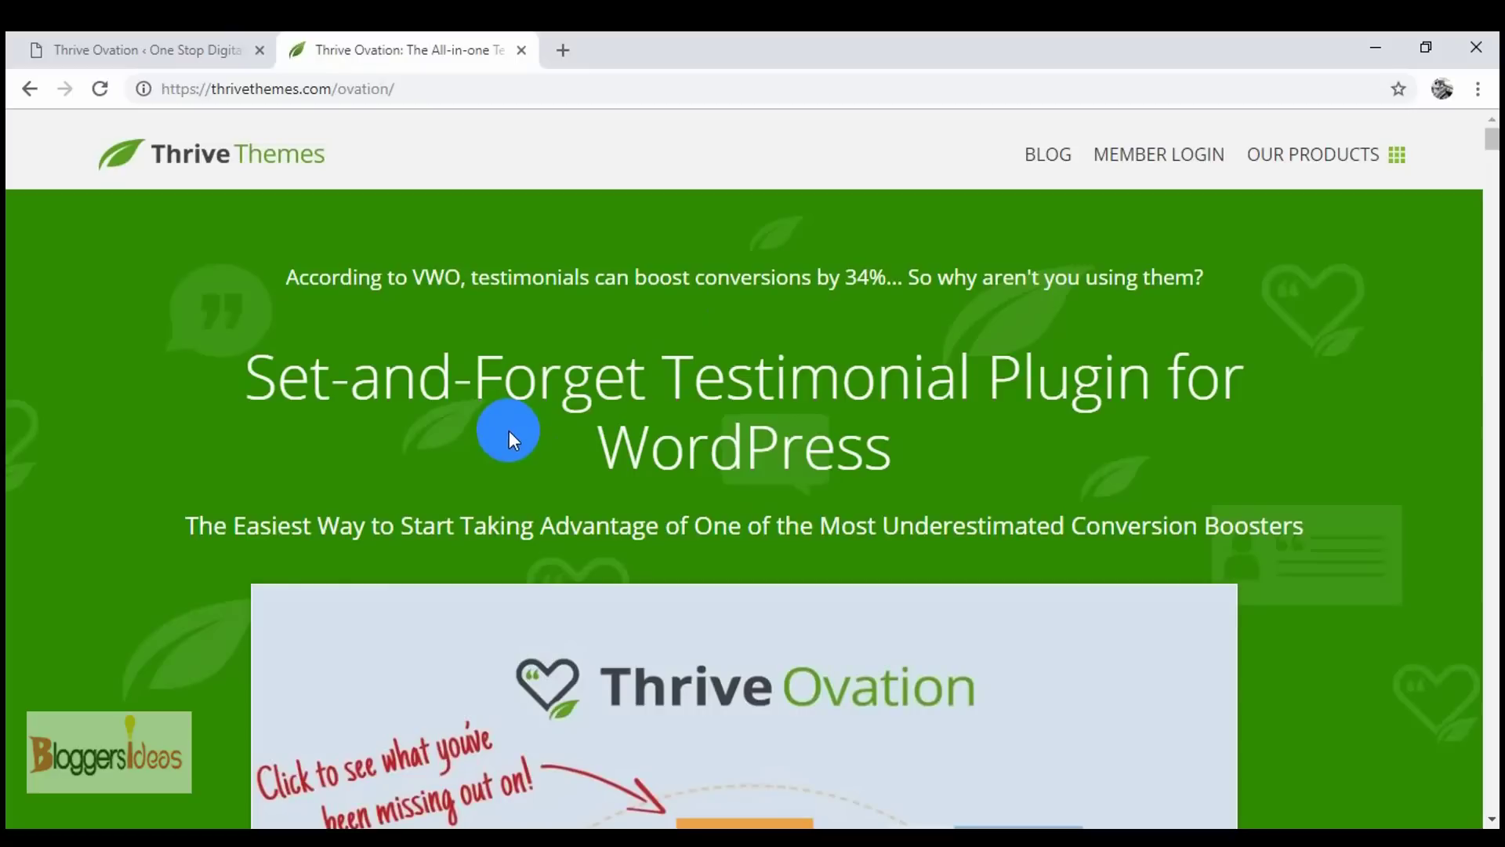
{"action": "scroll", "coordinate": [510, 430], "scroll_direction": "down", "scroll_amount": 20}
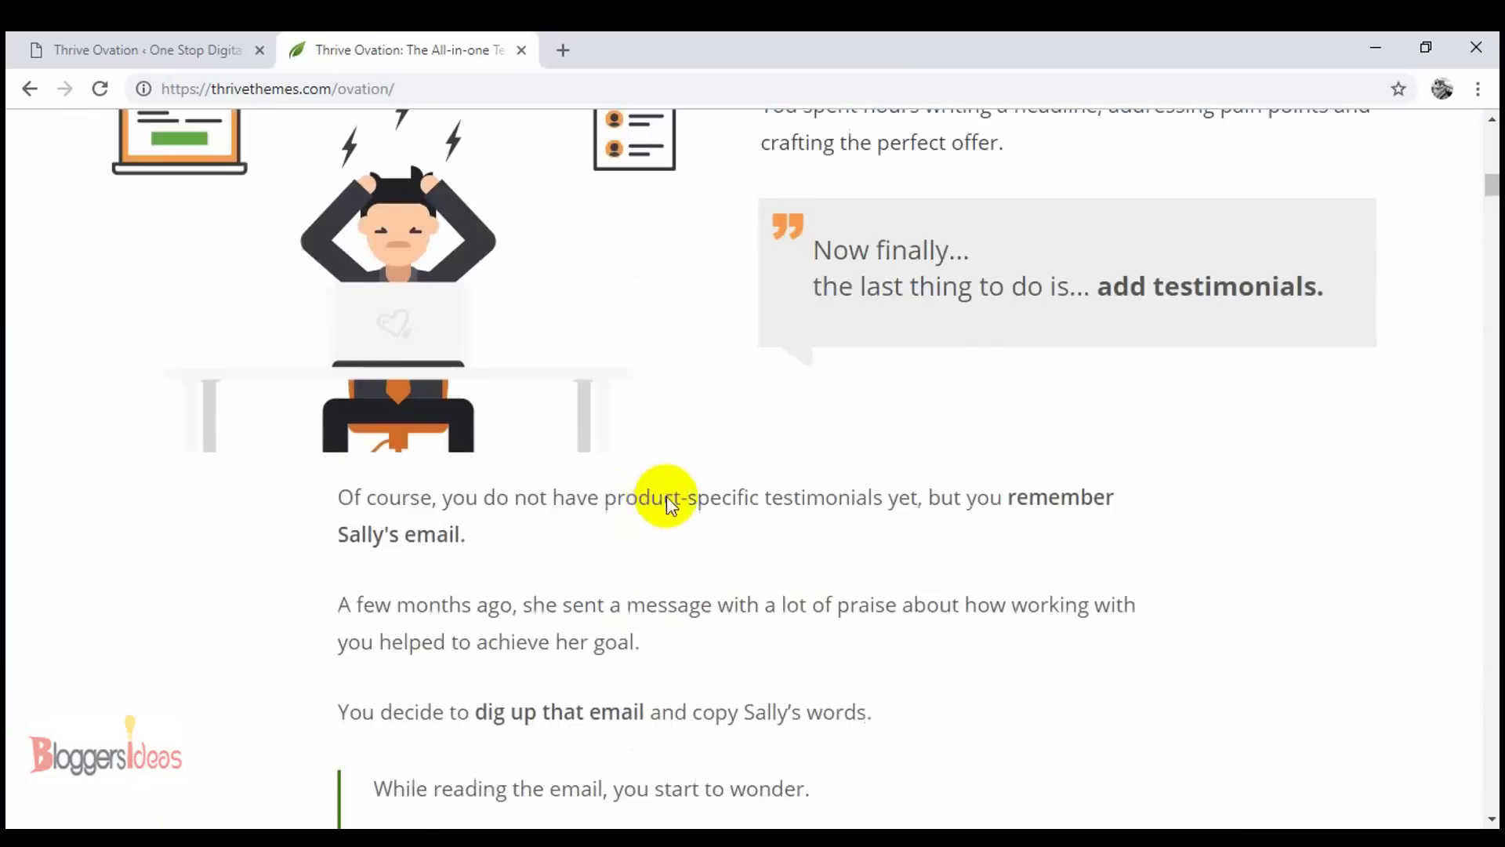
{"action": "scroll", "coordinate": [784, 486], "scroll_direction": "down", "scroll_amount": 10}
{"action": "left_click_drag", "start_coordinate": [1492, 210], "coordinate": [1481, 732]}
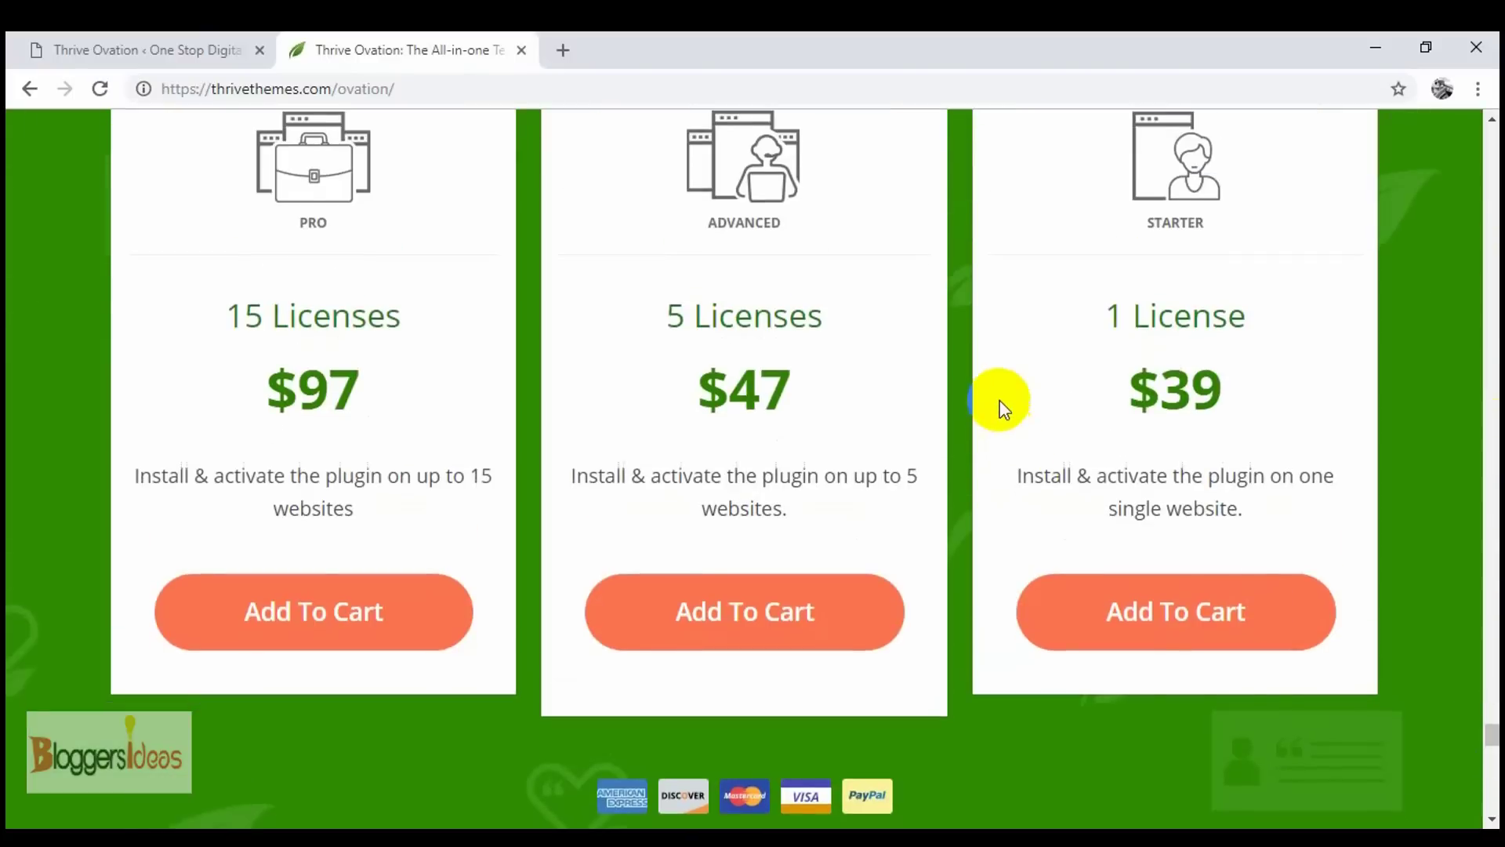
{"action": "scroll", "coordinate": [999, 403], "scroll_direction": "up", "scroll_amount": 3}
{"action": "scroll", "coordinate": [1001, 403], "scroll_direction": "down", "scroll_amount": 1}
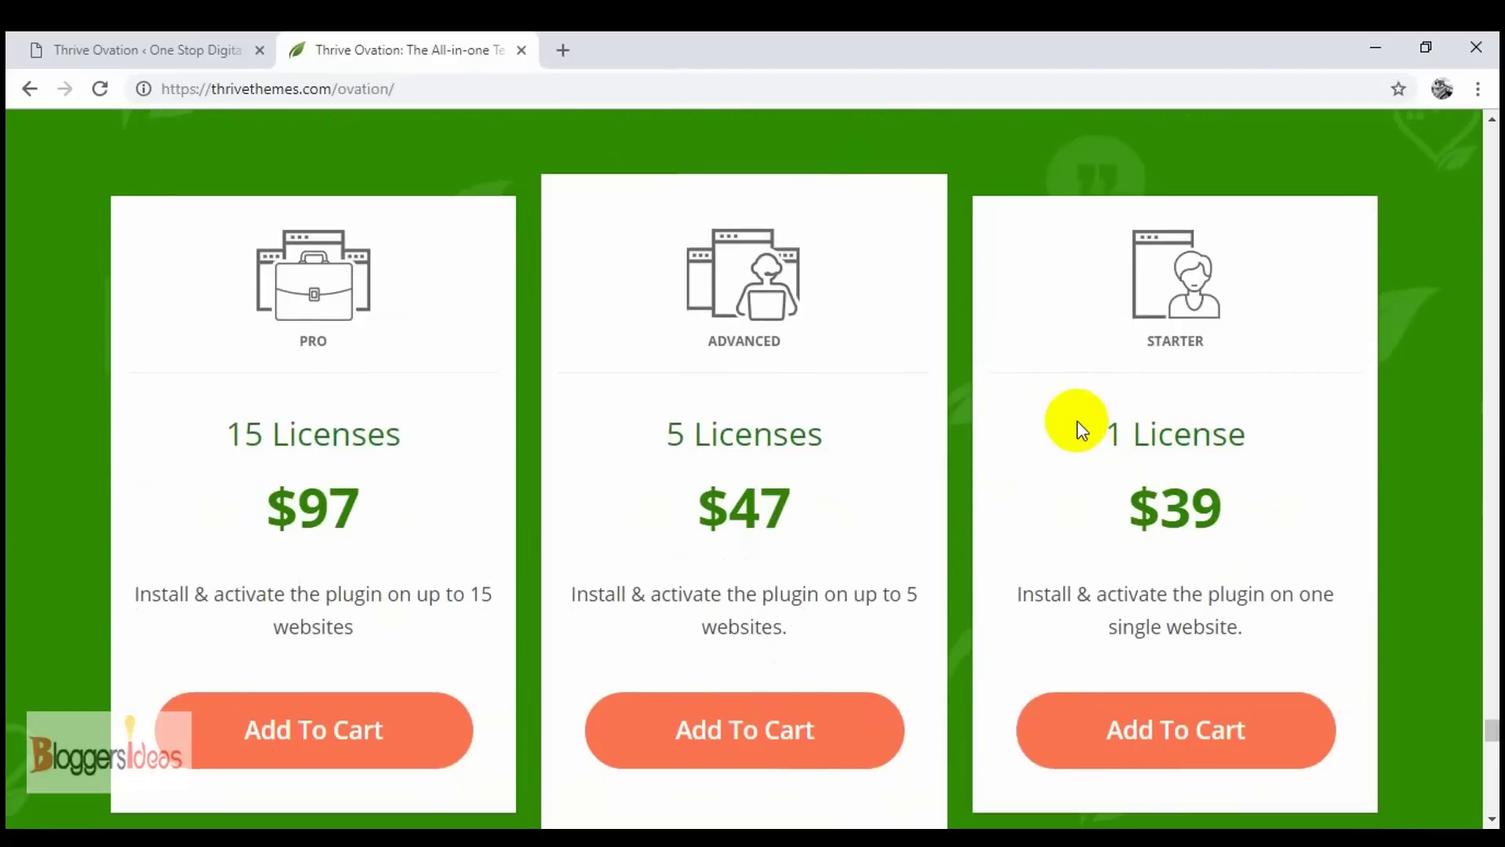
- Compare the Starter $39 and Advanced $47 prices and browse the rest of the sales page
{"action": "left_click_drag", "start_coordinate": [1236, 511], "coordinate": [1233, 520]}
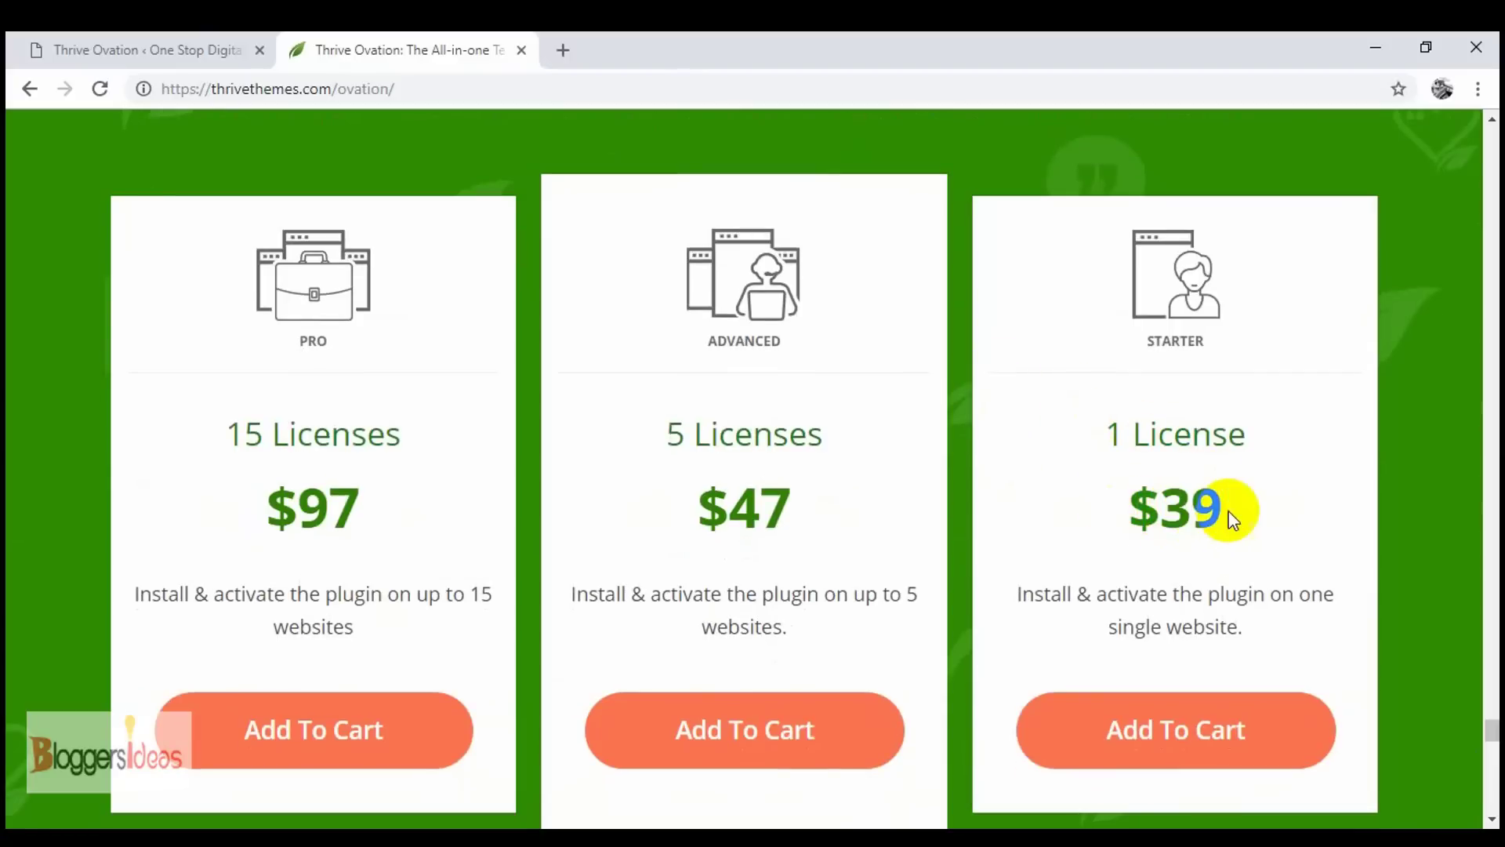
{"action": "left_click_drag", "start_coordinate": [761, 511], "coordinate": [739, 520]}
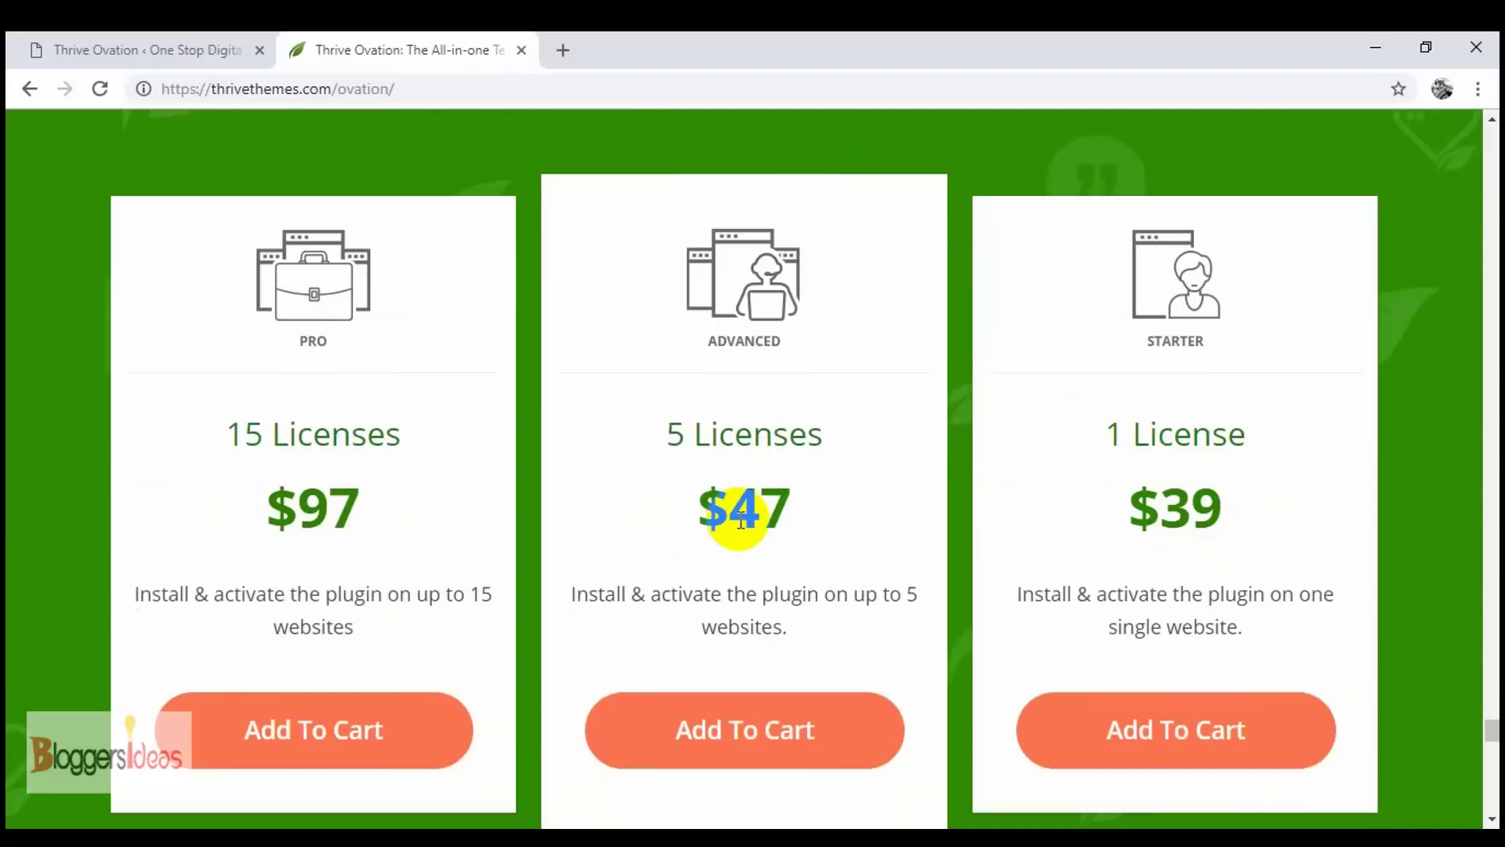
{"action": "left_click", "coordinate": [741, 519]}
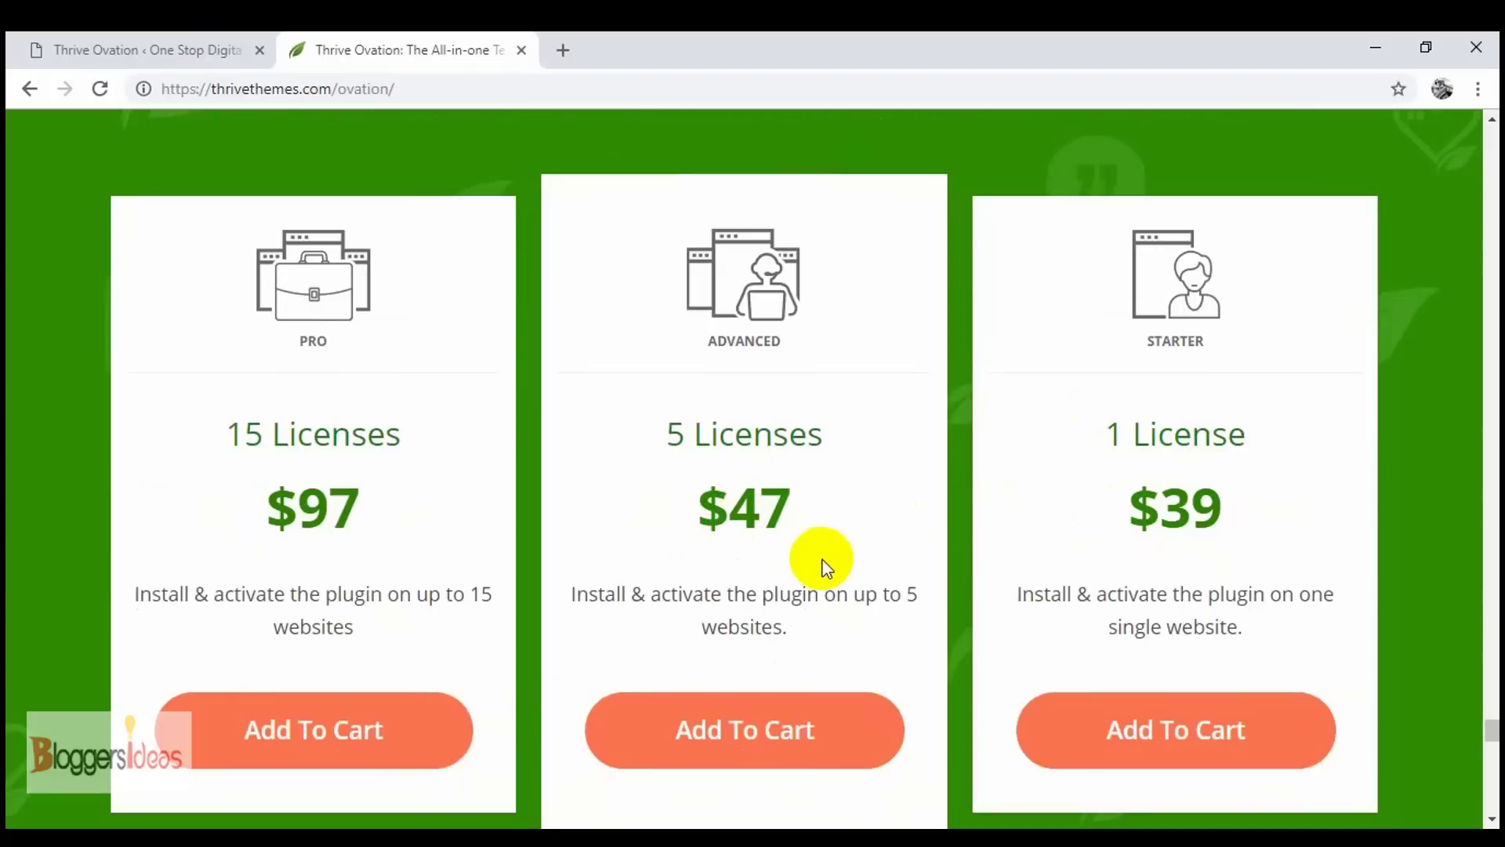
{"action": "scroll", "coordinate": [797, 562], "scroll_direction": "down", "scroll_amount": 2}
{"action": "scroll", "coordinate": [934, 561], "scroll_direction": "down", "scroll_amount": 5}
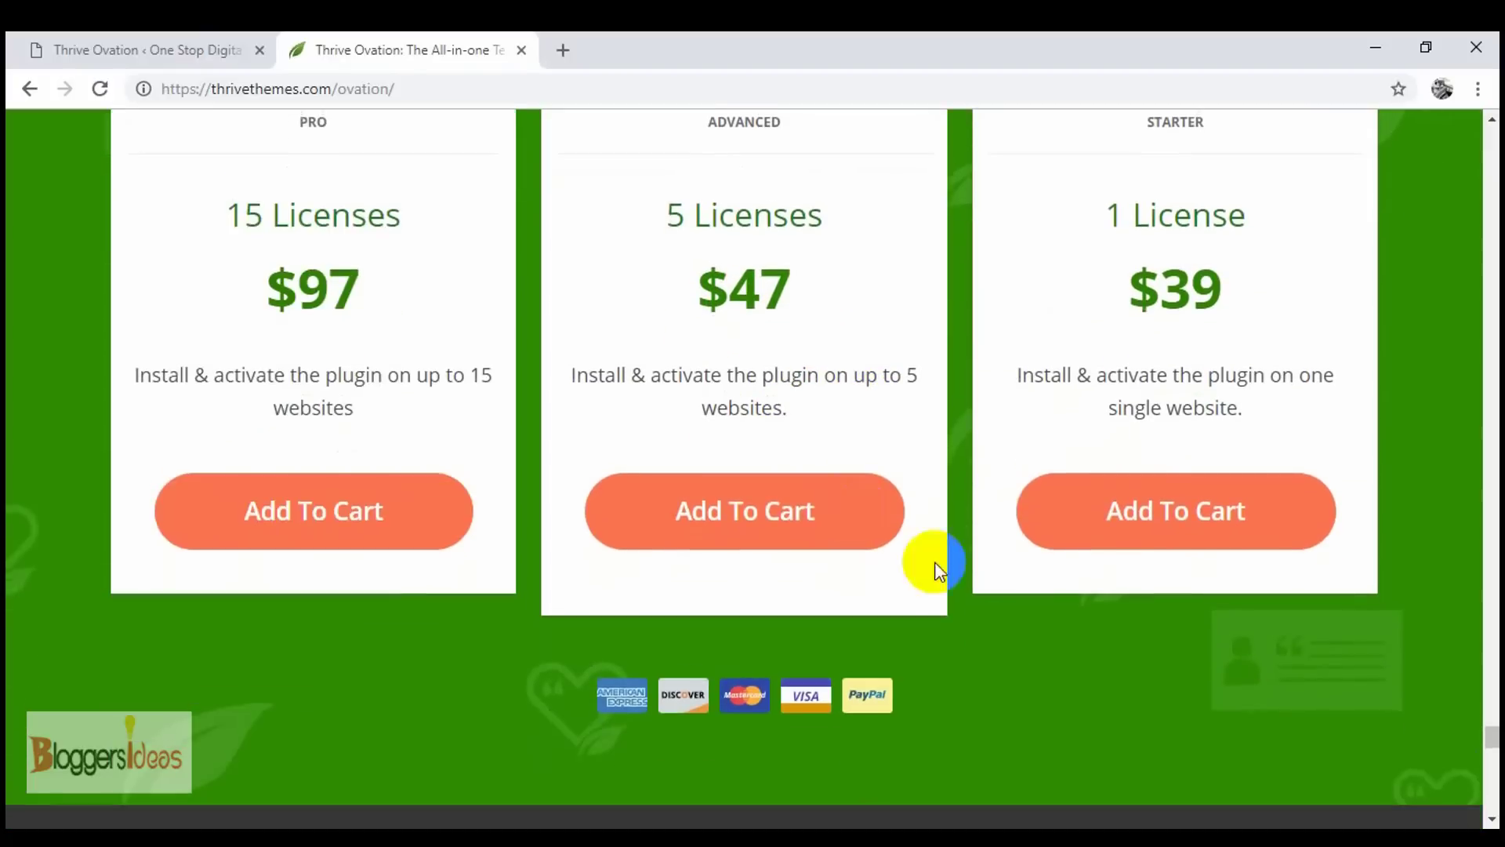
{"action": "scroll", "coordinate": [976, 652], "scroll_direction": "down", "scroll_amount": 4}
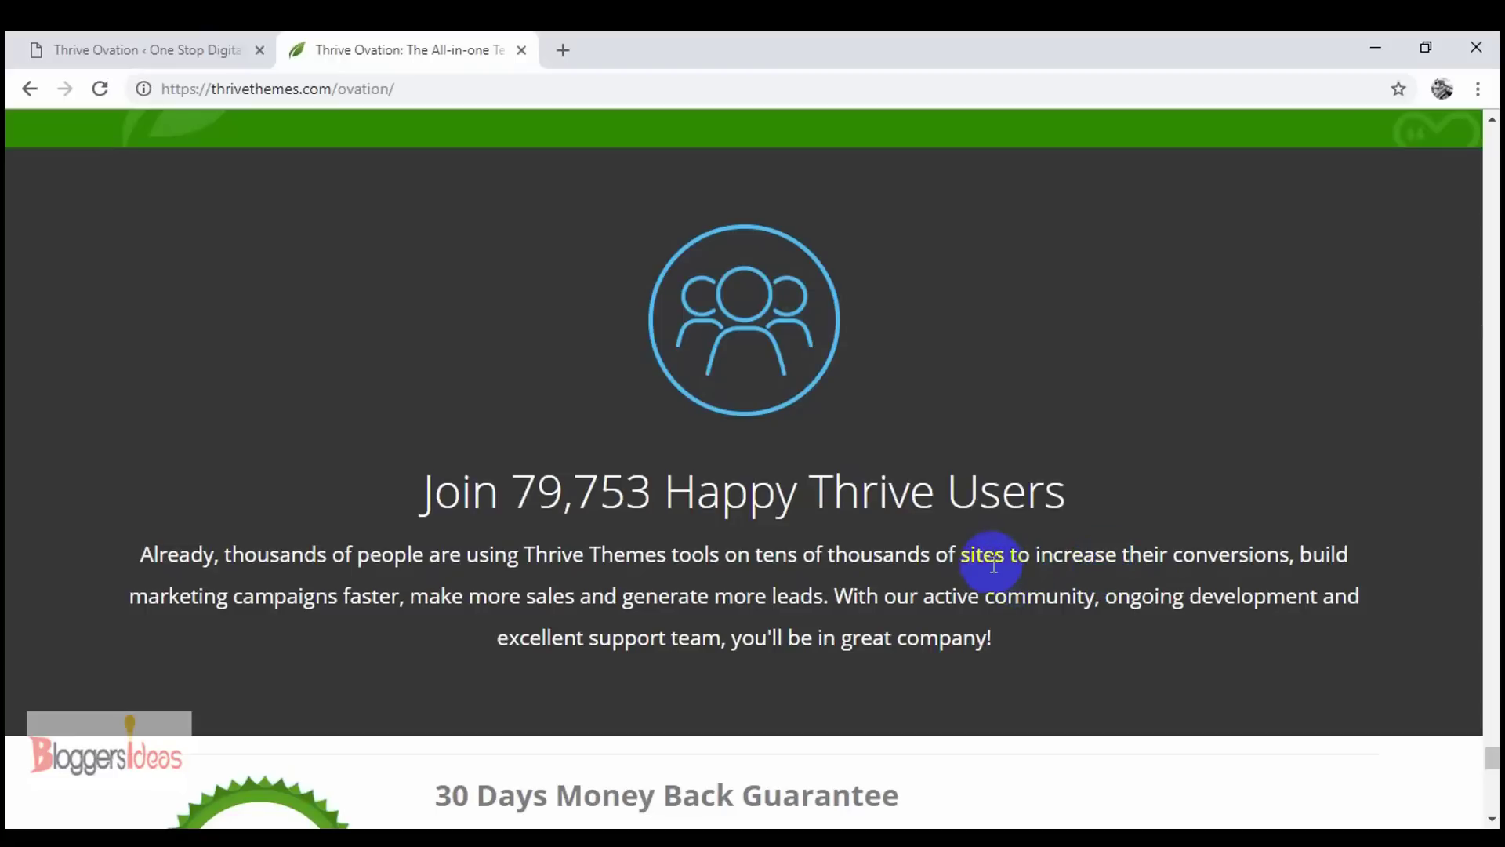
{"action": "scroll", "coordinate": [700, 468], "scroll_direction": "up", "scroll_amount": 3}
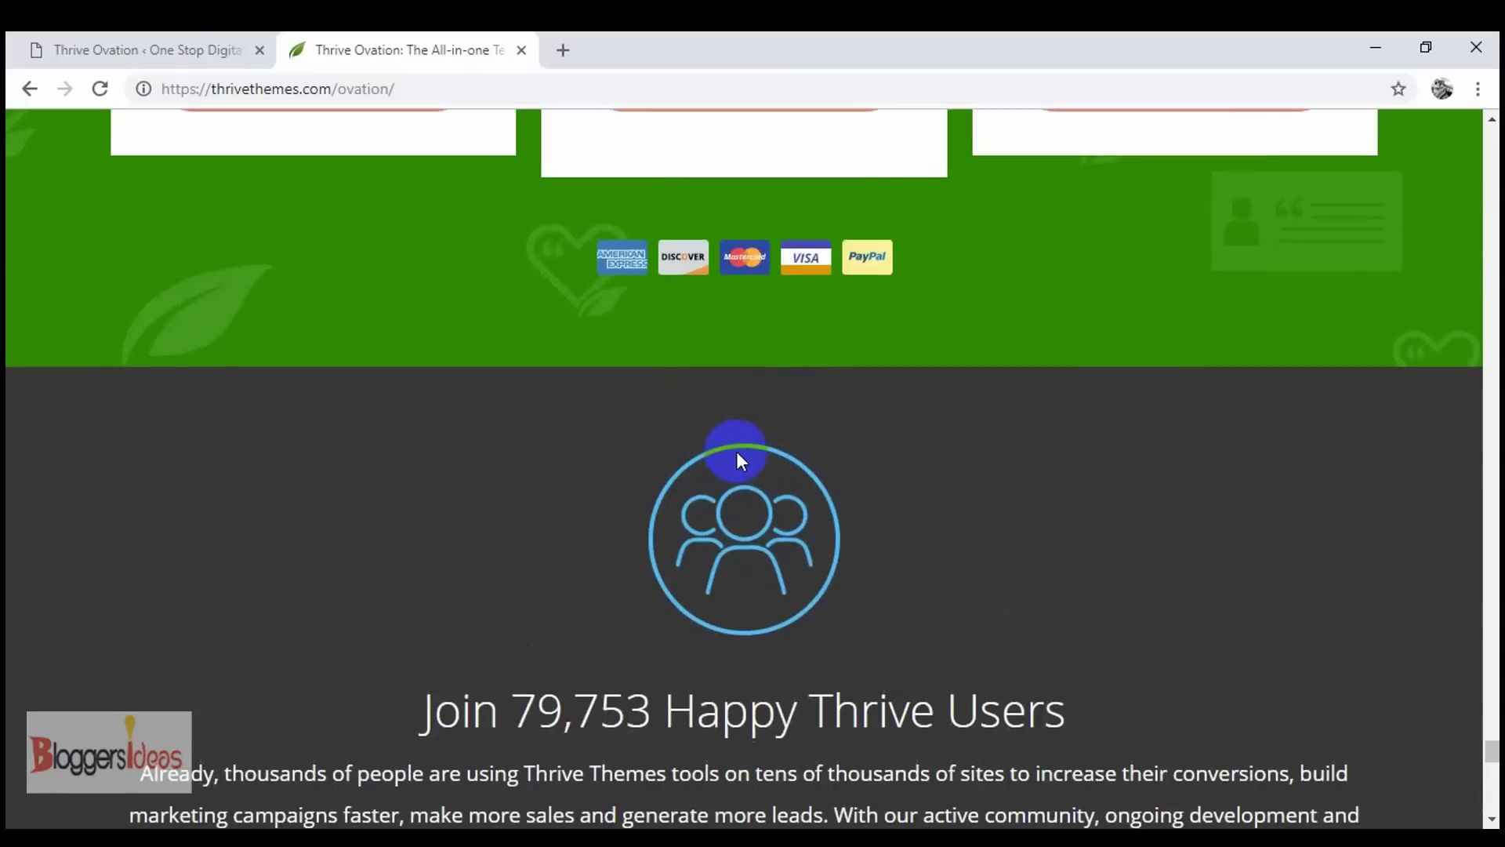
{"action": "scroll", "coordinate": [792, 447], "scroll_direction": "up", "scroll_amount": 6}
{"action": "scroll", "coordinate": [1019, 415], "scroll_direction": "down", "scroll_amount": 1}
{"action": "scroll", "coordinate": [1058, 396], "scroll_direction": "up", "scroll_amount": 6}
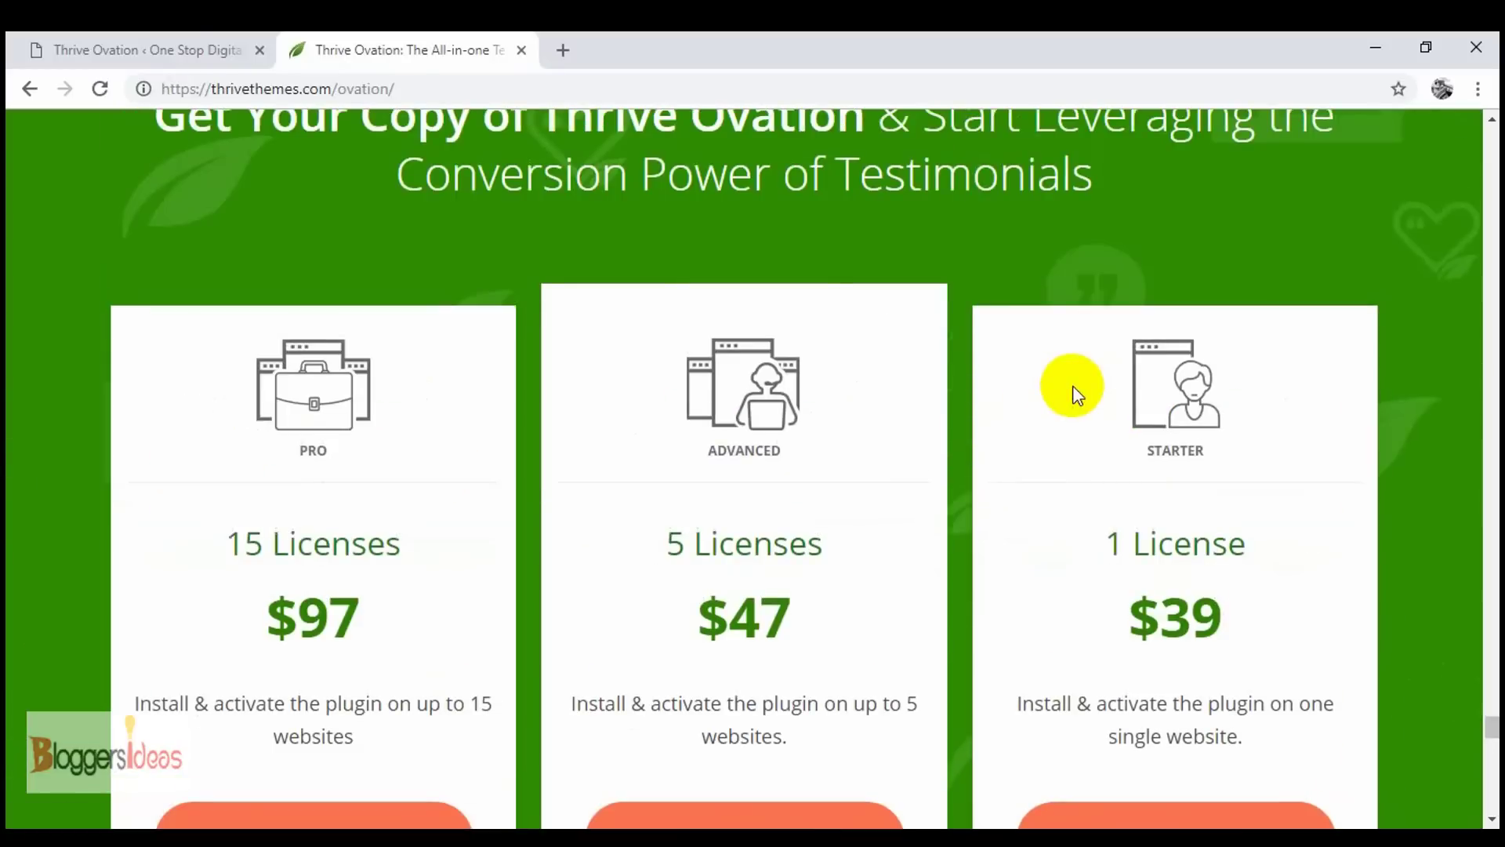
- Go back to the testimonials dashboard and review the 'New One' entry marked Ready for Display
{"action": "left_click", "coordinate": [239, 48]}
{"action": "scroll", "coordinate": [681, 543], "scroll_direction": "down", "scroll_amount": 5}
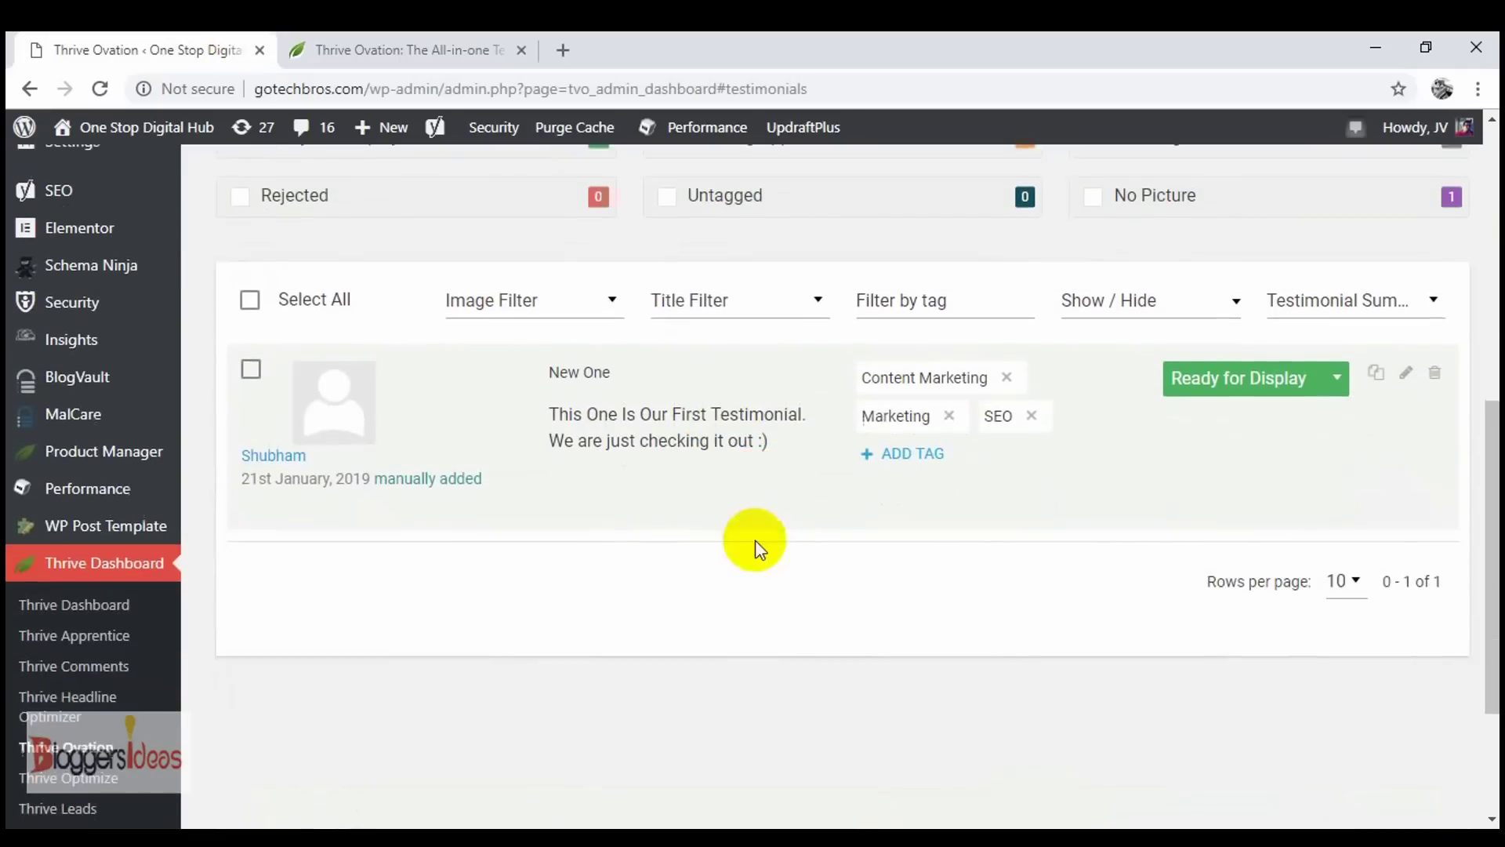
{"action": "scroll", "coordinate": [690, 504], "scroll_direction": "up", "scroll_amount": 3}
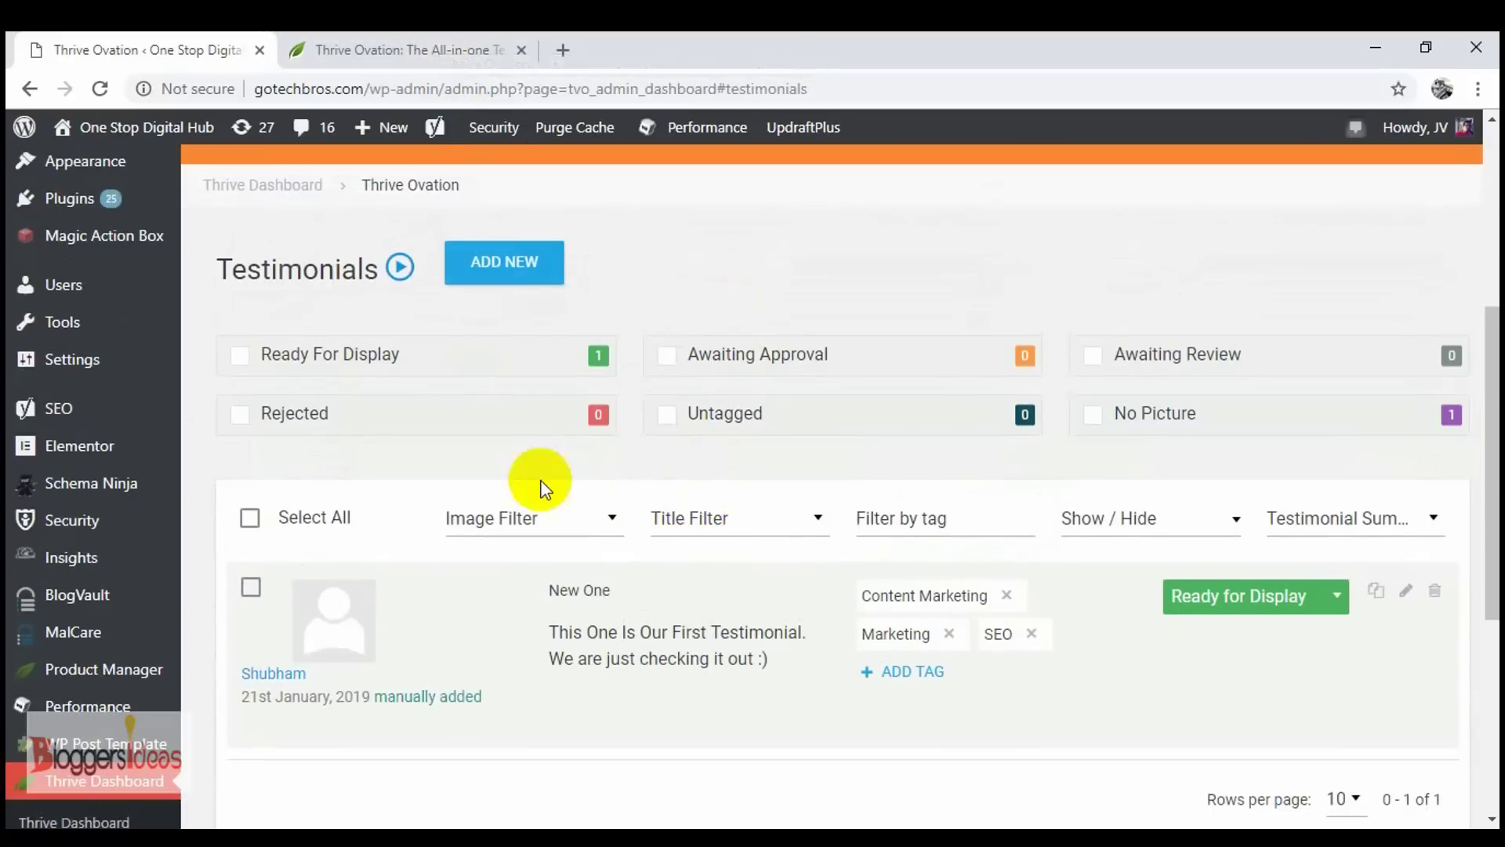
{"action": "scroll", "coordinate": [405, 618], "scroll_direction": "down", "scroll_amount": 1}
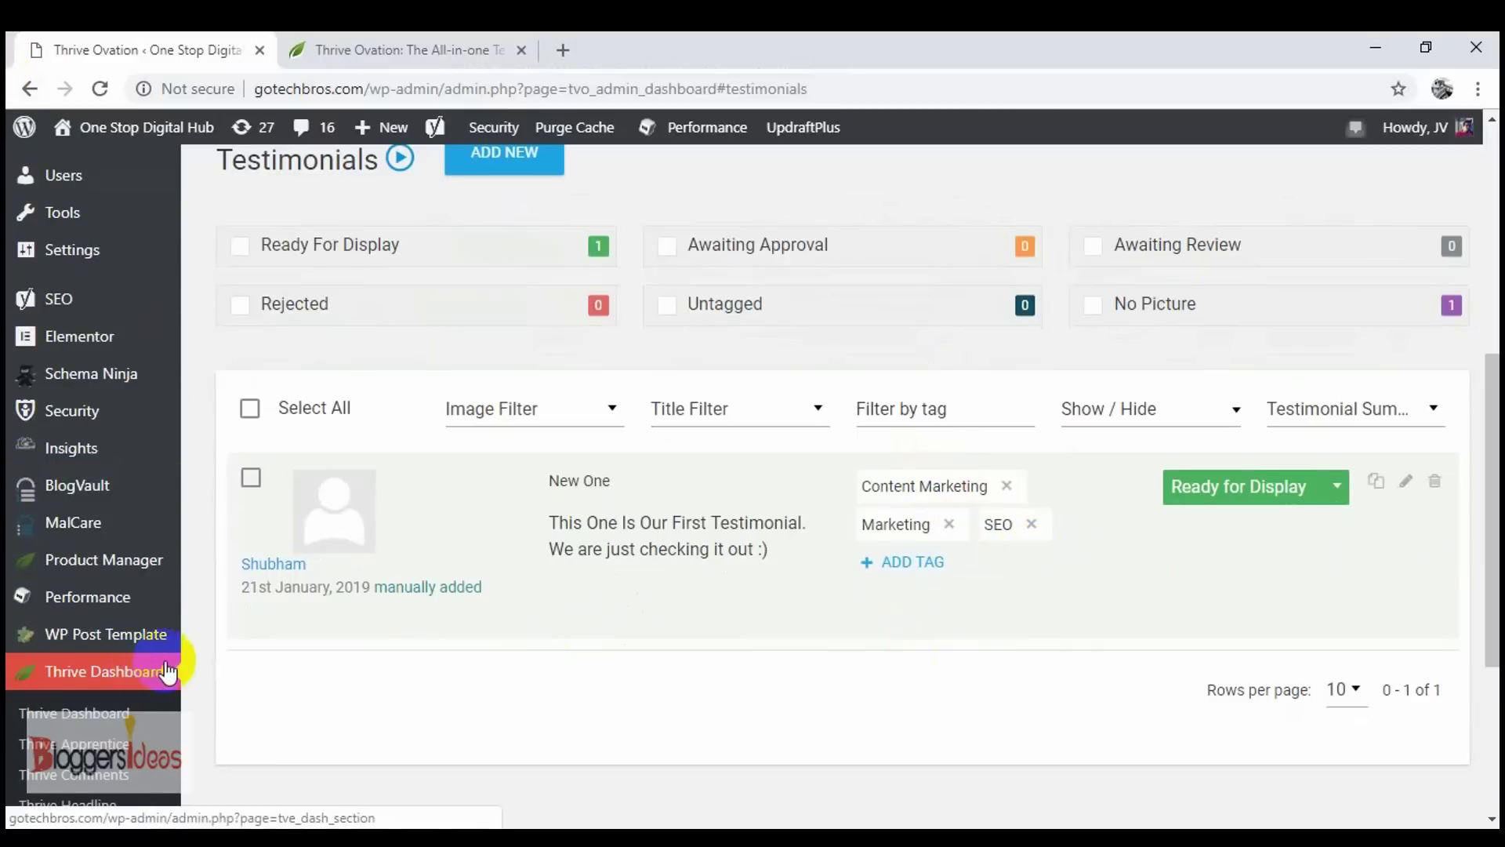
{"action": "scroll", "coordinate": [190, 669], "scroll_direction": "down", "scroll_amount": 2}
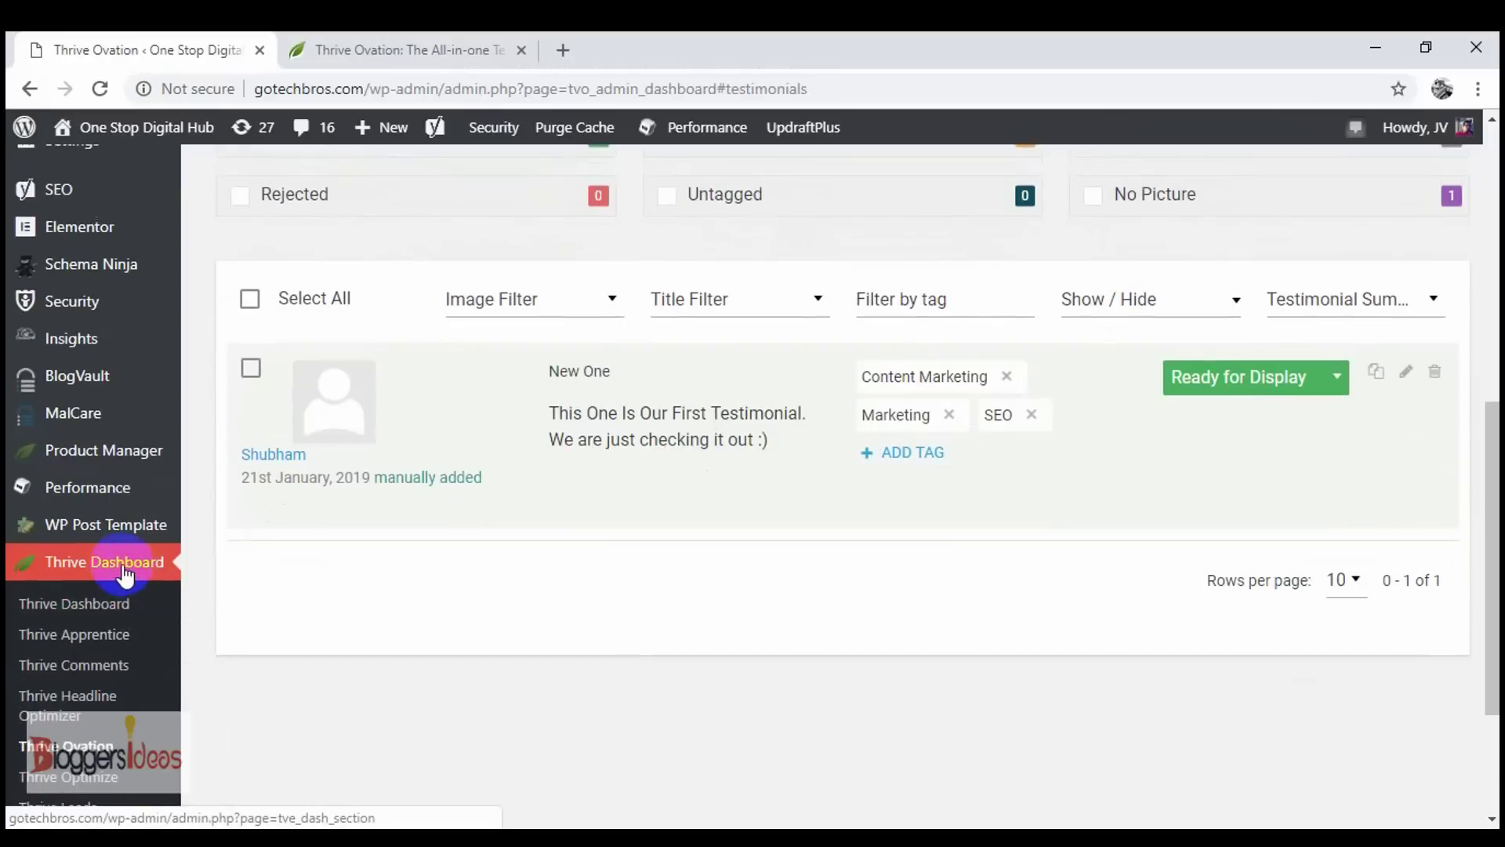
{"action": "scroll", "coordinate": [120, 588], "scroll_direction": "down", "scroll_amount": 2}
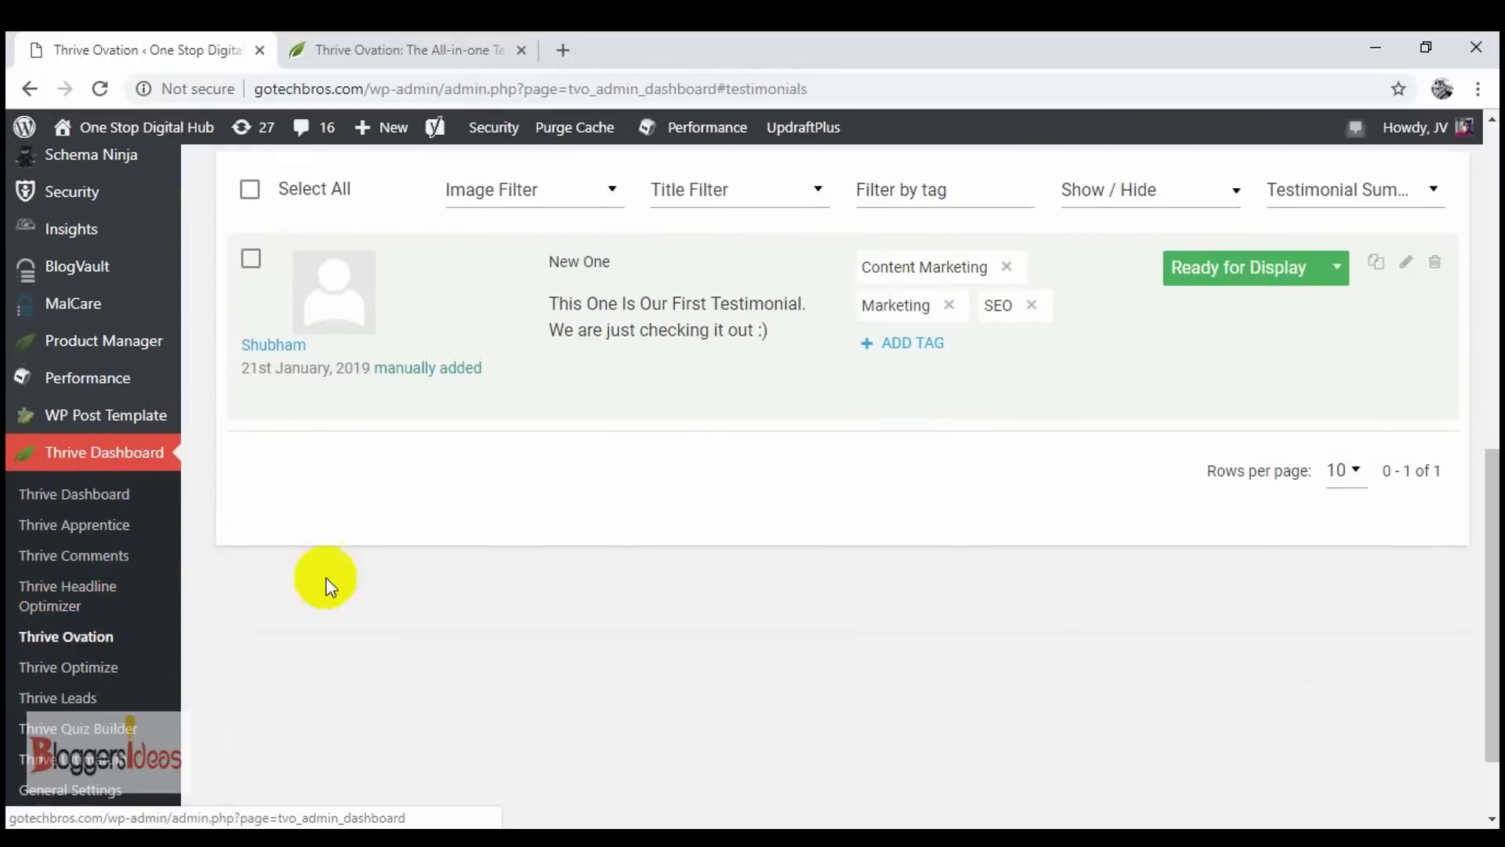
{"action": "scroll", "coordinate": [682, 424], "scroll_direction": "up", "scroll_amount": 5}
{"action": "scroll", "coordinate": [682, 423], "scroll_direction": "up", "scroll_amount": 3}
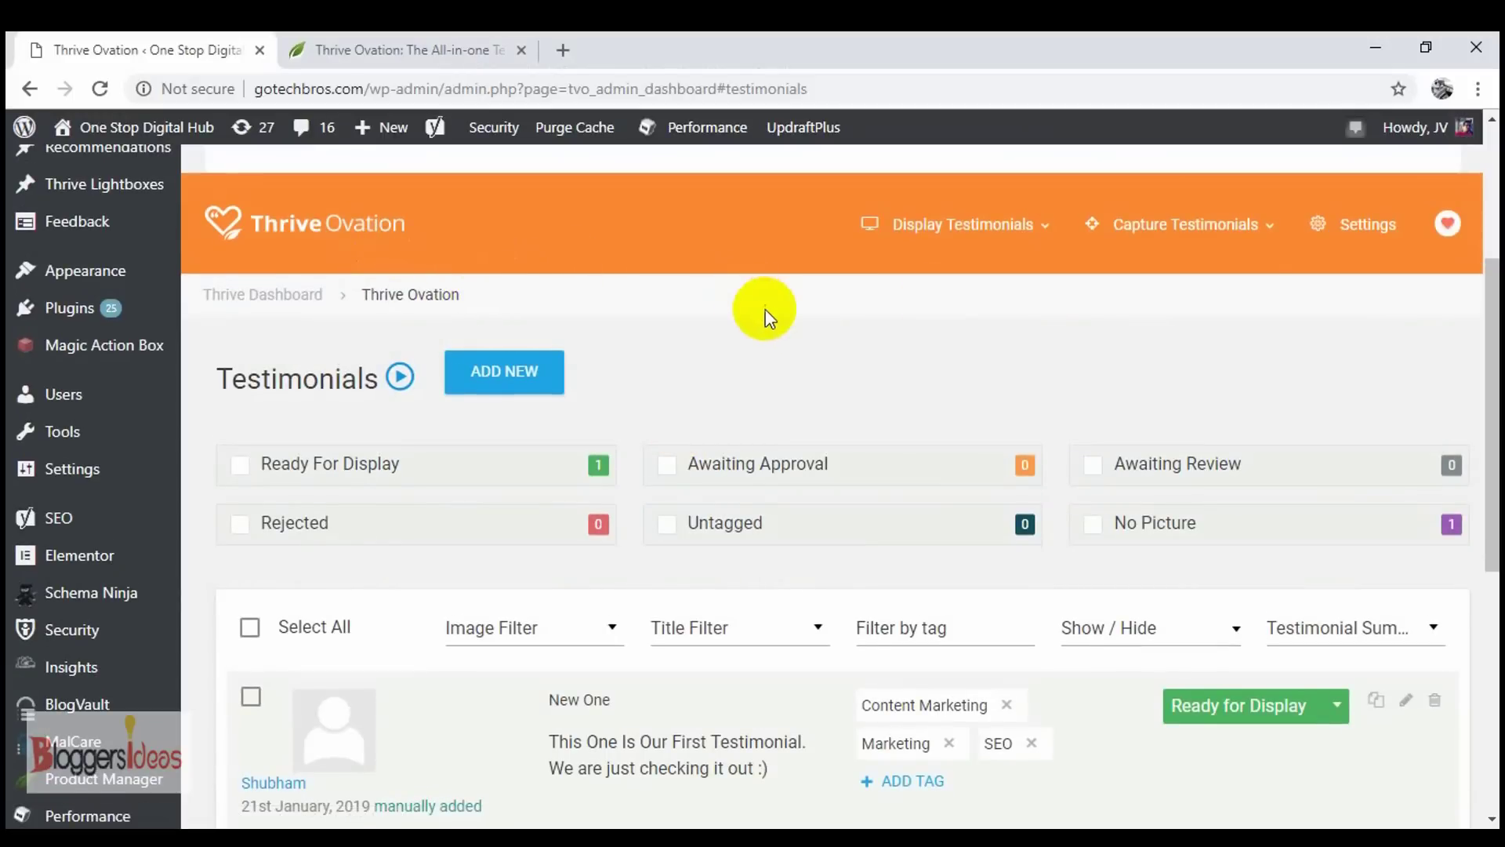
{"action": "scroll", "coordinate": [870, 445], "scroll_direction": "down", "scroll_amount": 2}
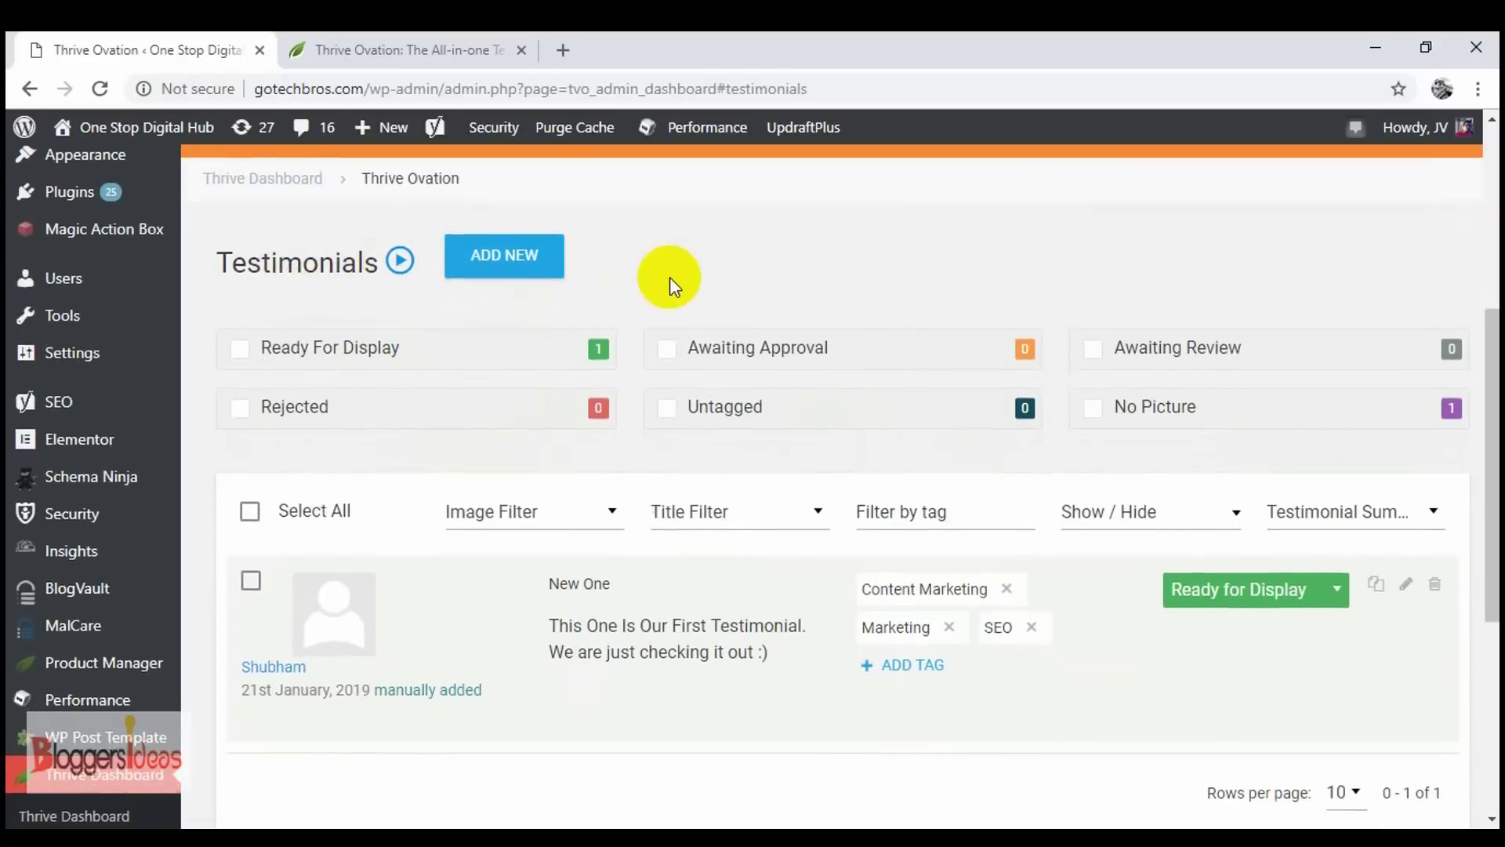
{"action": "scroll", "coordinate": [671, 279], "scroll_direction": "up", "scroll_amount": 4}
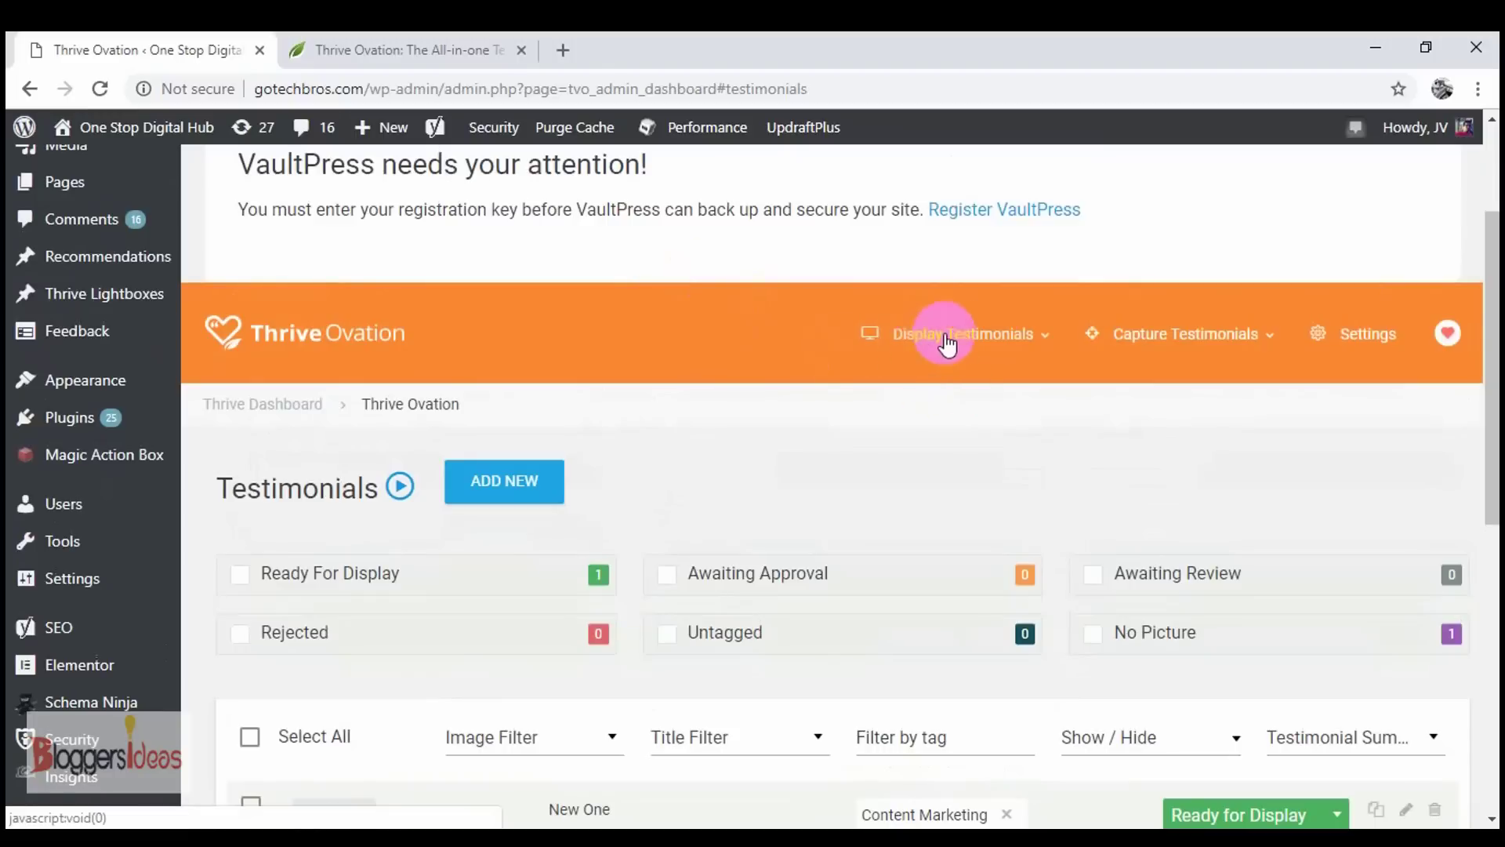
{"action": "left_click", "coordinate": [991, 334]}
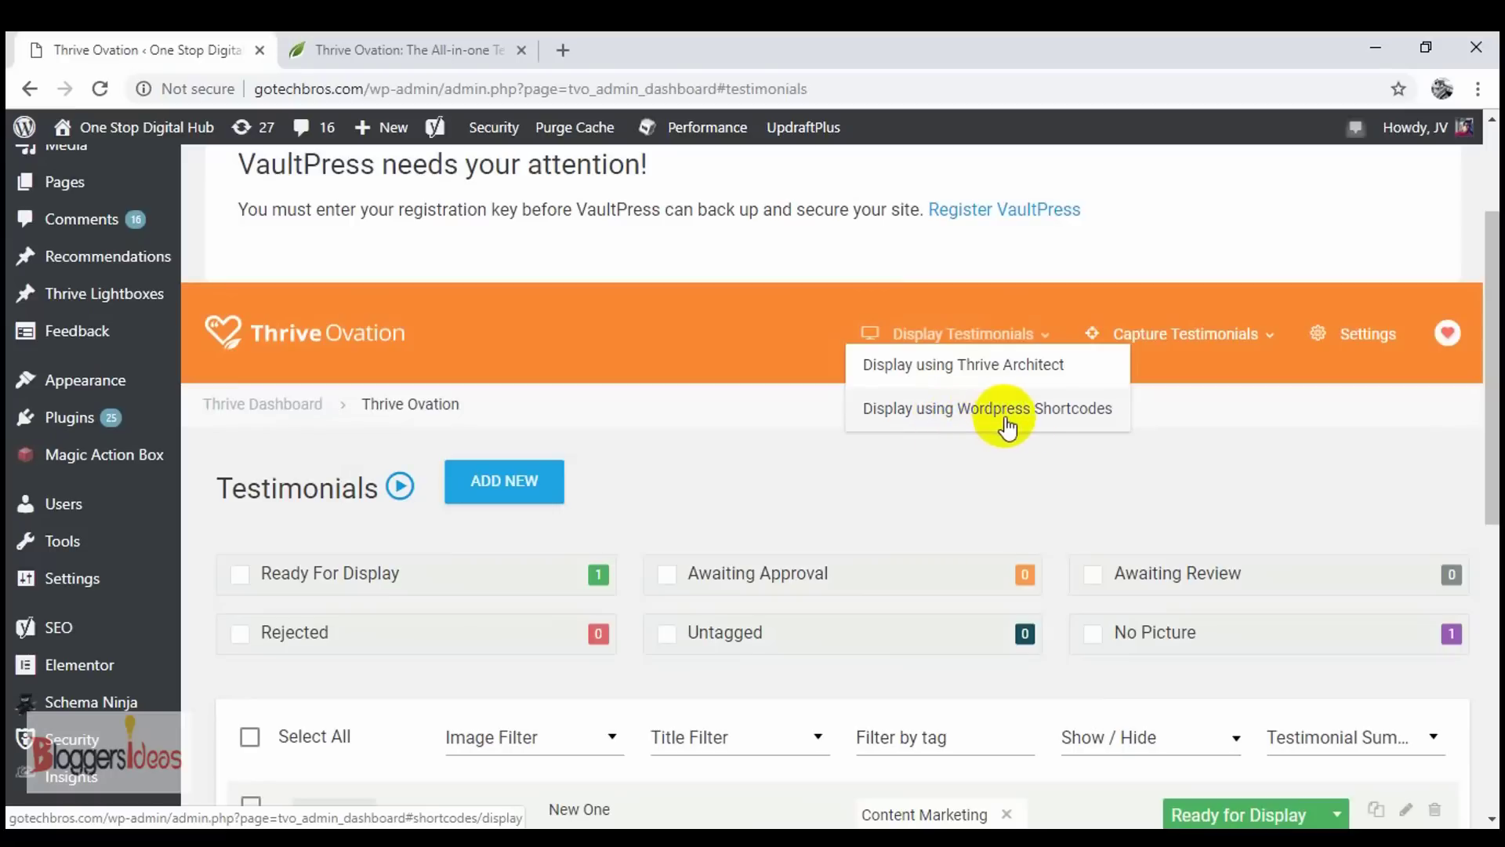
{"action": "left_click", "coordinate": [1262, 353]}
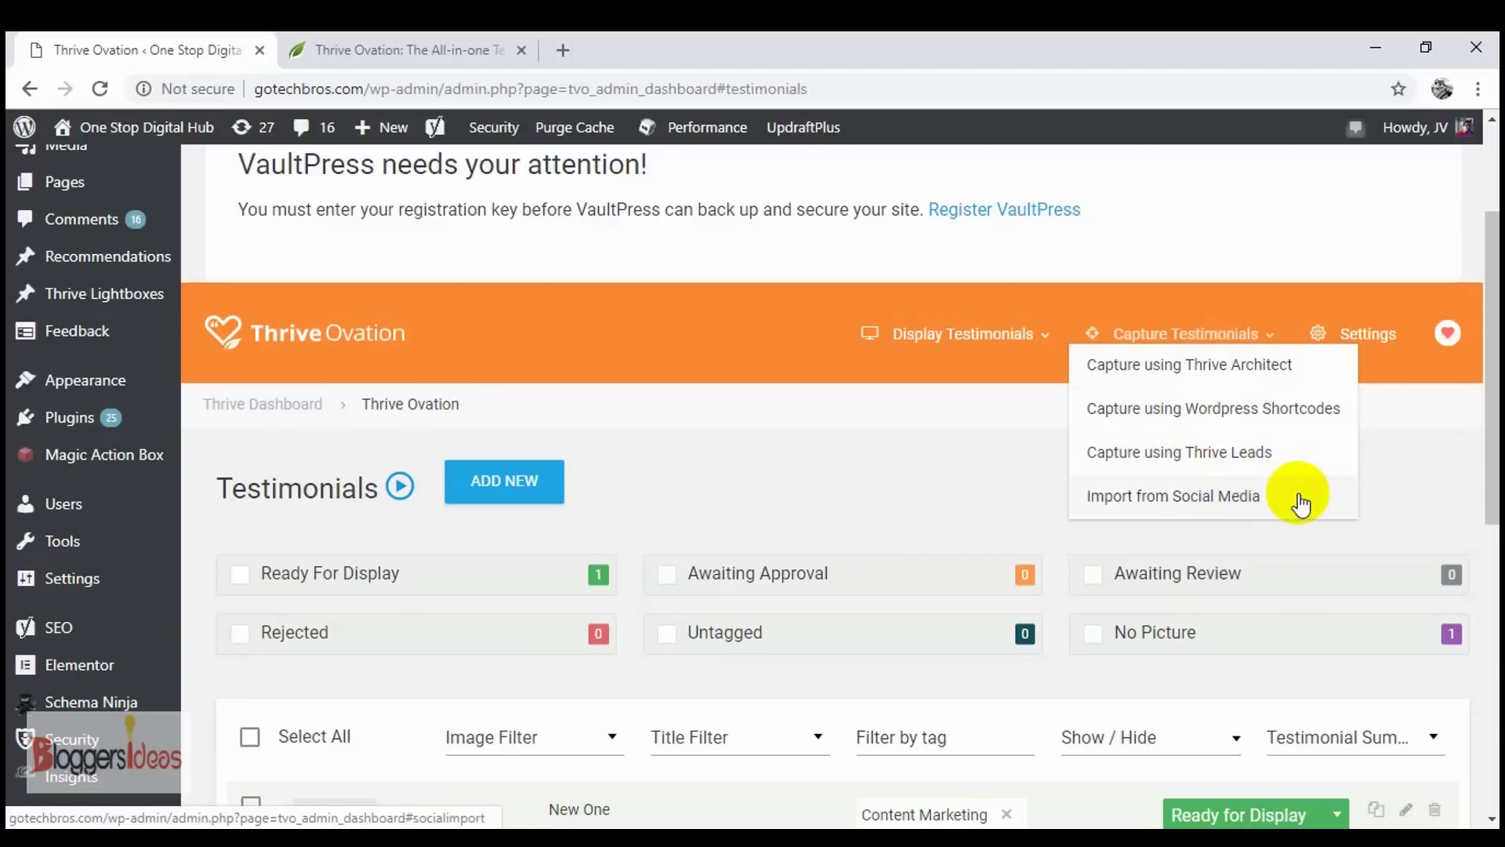
{"action": "left_click", "coordinate": [1389, 469]}
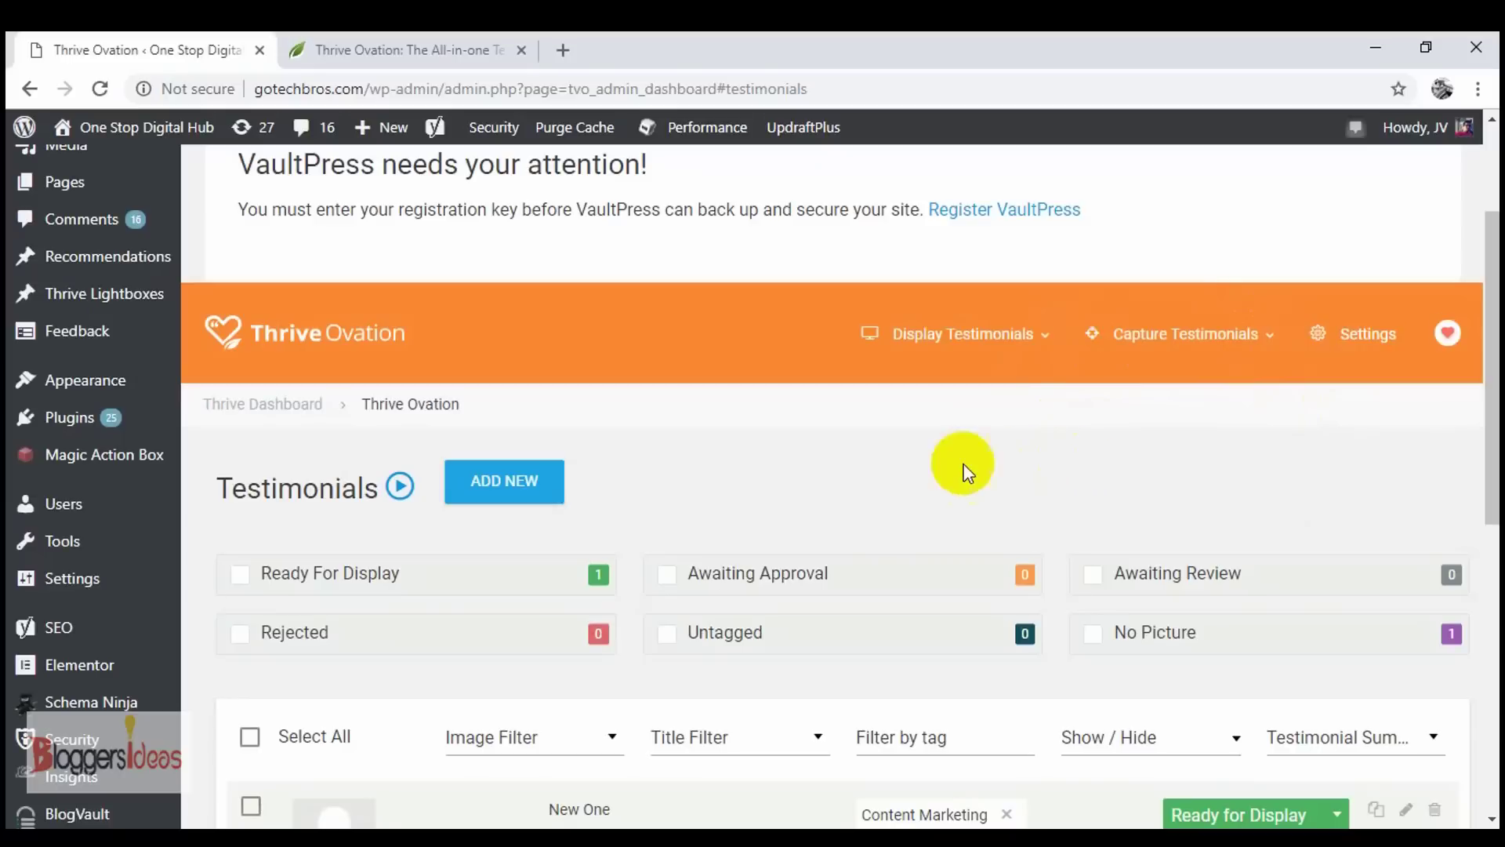
{"action": "scroll", "coordinate": [741, 454], "scroll_direction": "down", "scroll_amount": 1}
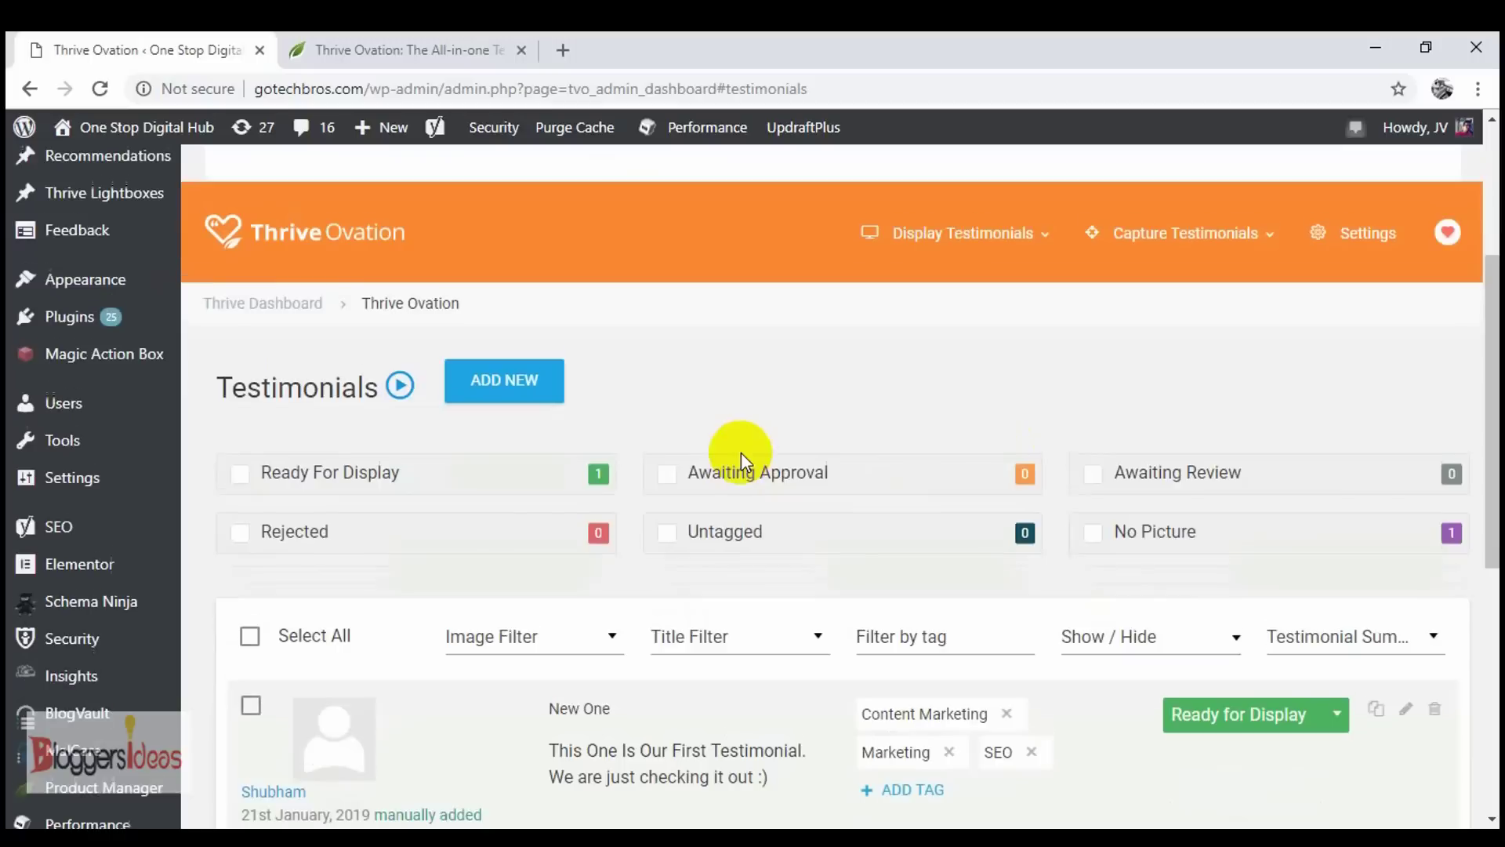
{"action": "scroll", "coordinate": [823, 486], "scroll_direction": "down", "scroll_amount": 2}
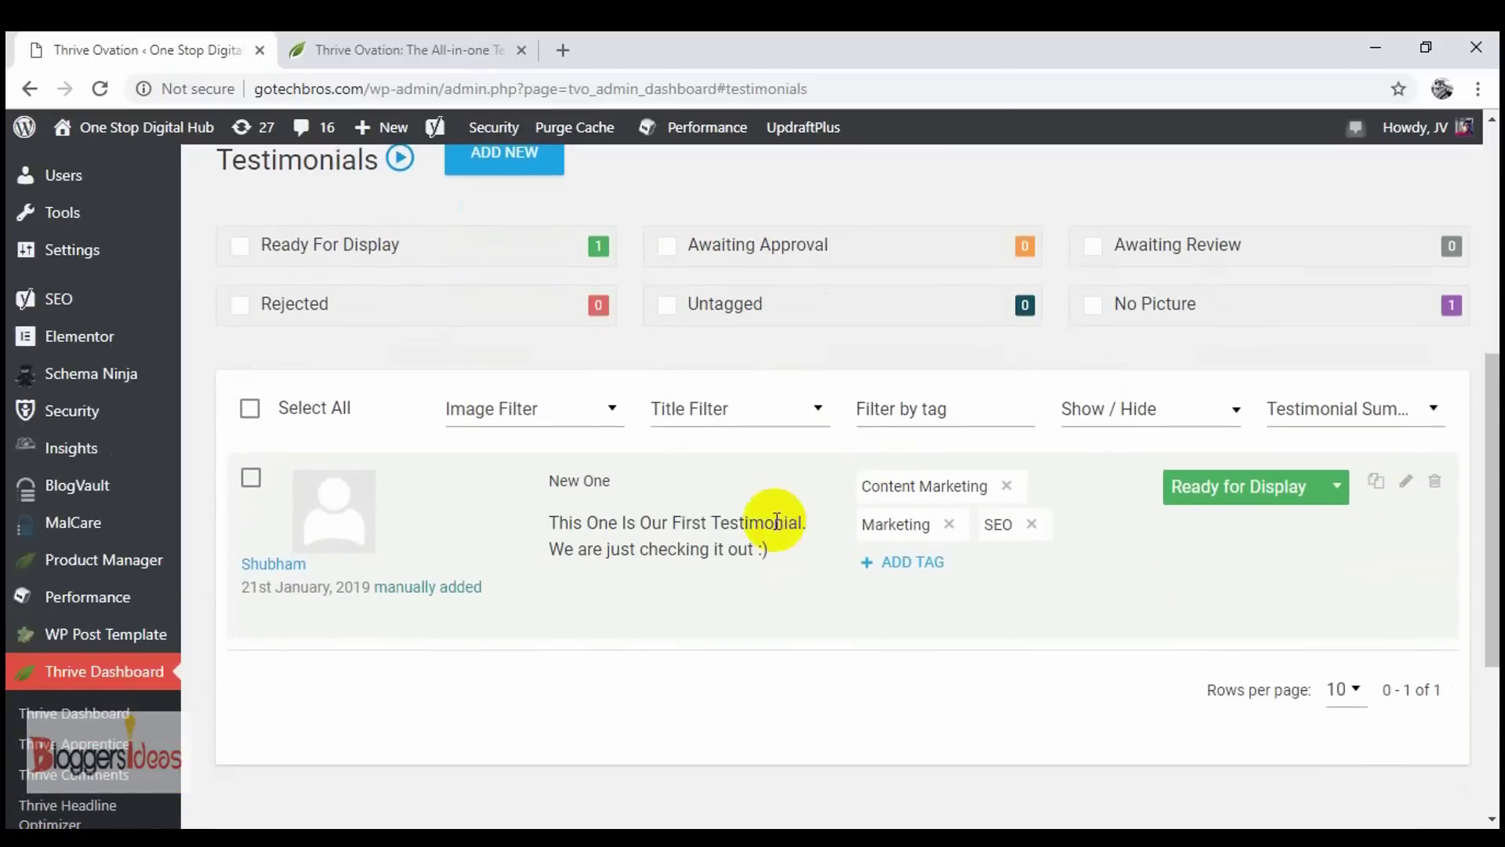
{"action": "scroll", "coordinate": [790, 436], "scroll_direction": "up", "scroll_amount": 5}
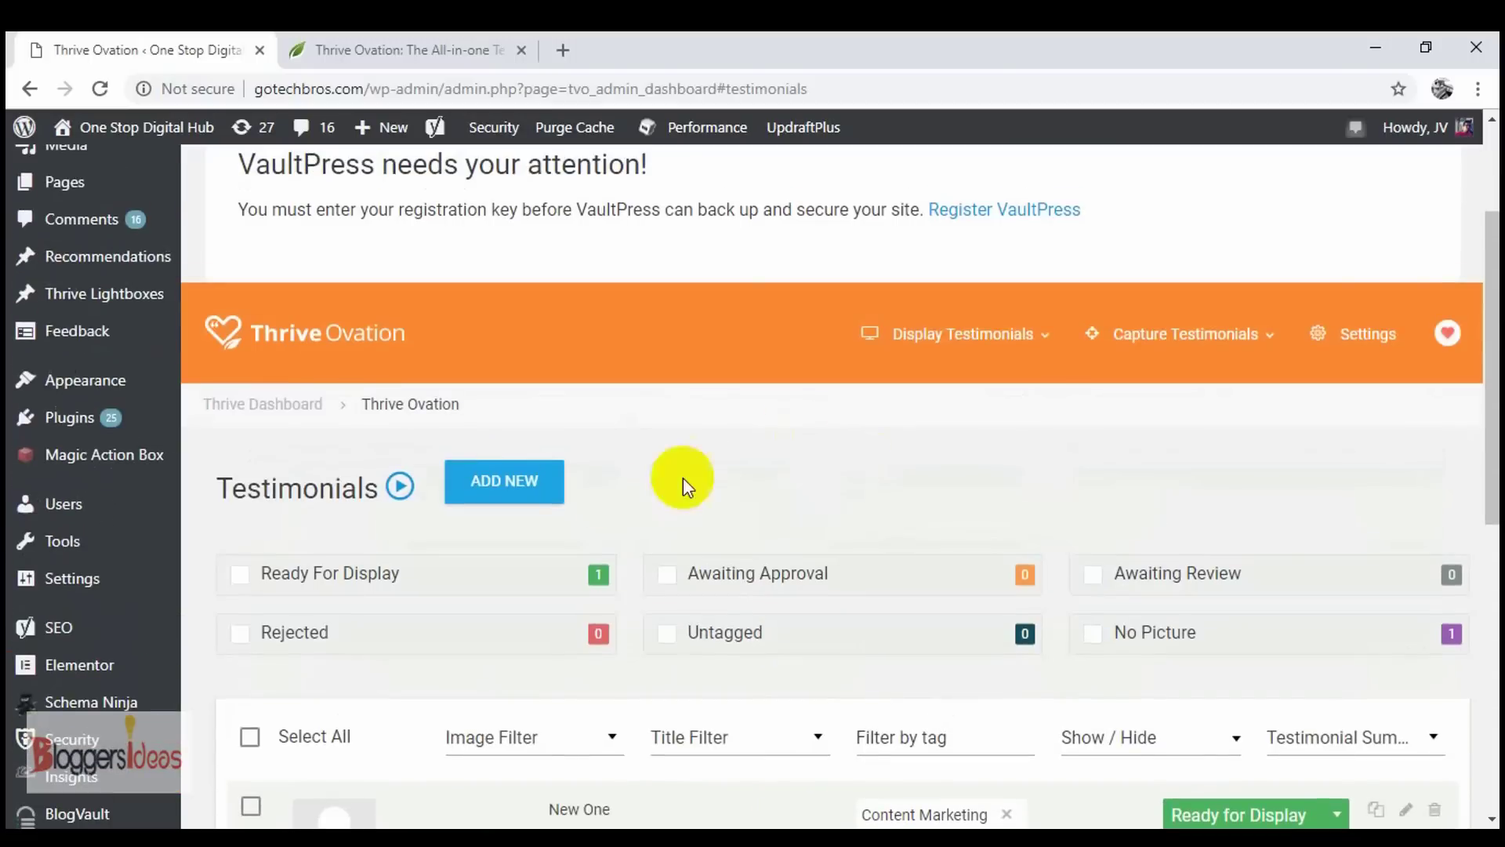
- Create a new testimonial titled 'New Testimonial', fixing the misspelled title
{"action": "left_click", "coordinate": [525, 492]}
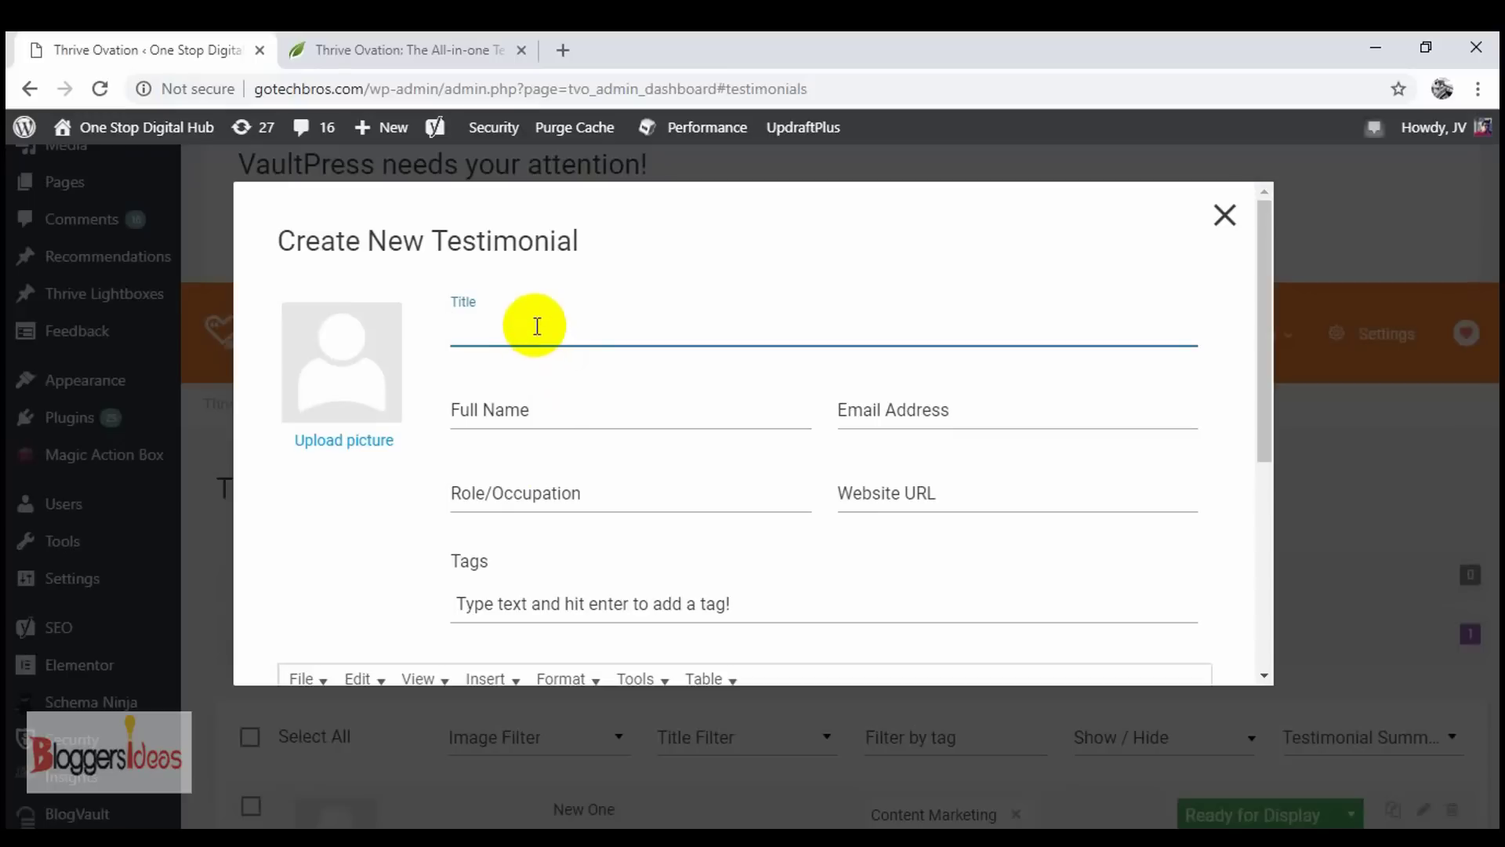
{"action": "type", "text": "New Testimonails"}
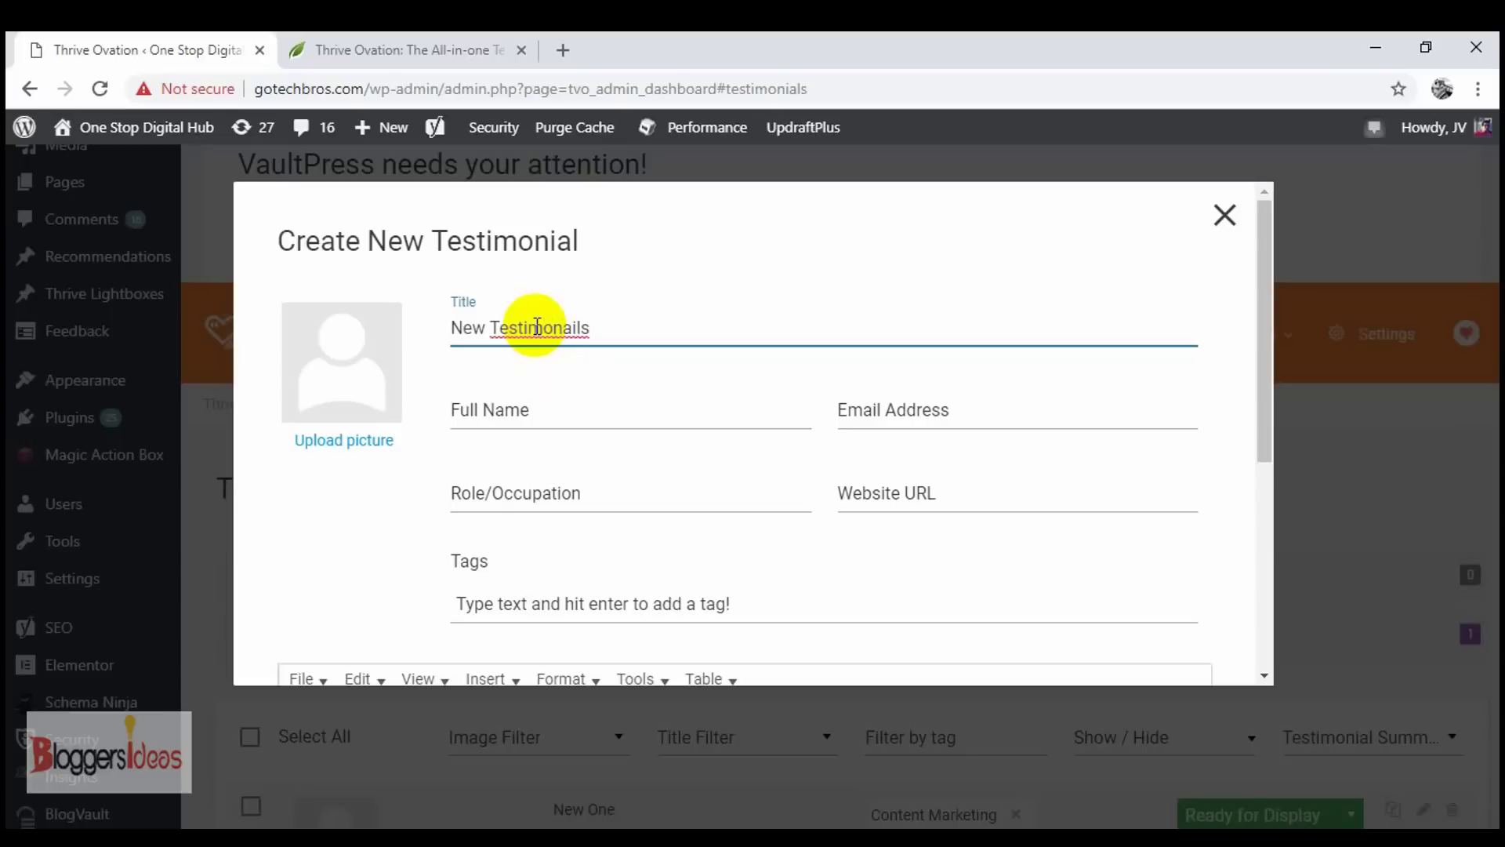
{"action": "right_click", "coordinate": [535, 325]}
{"action": "left_click", "coordinate": [603, 364]}
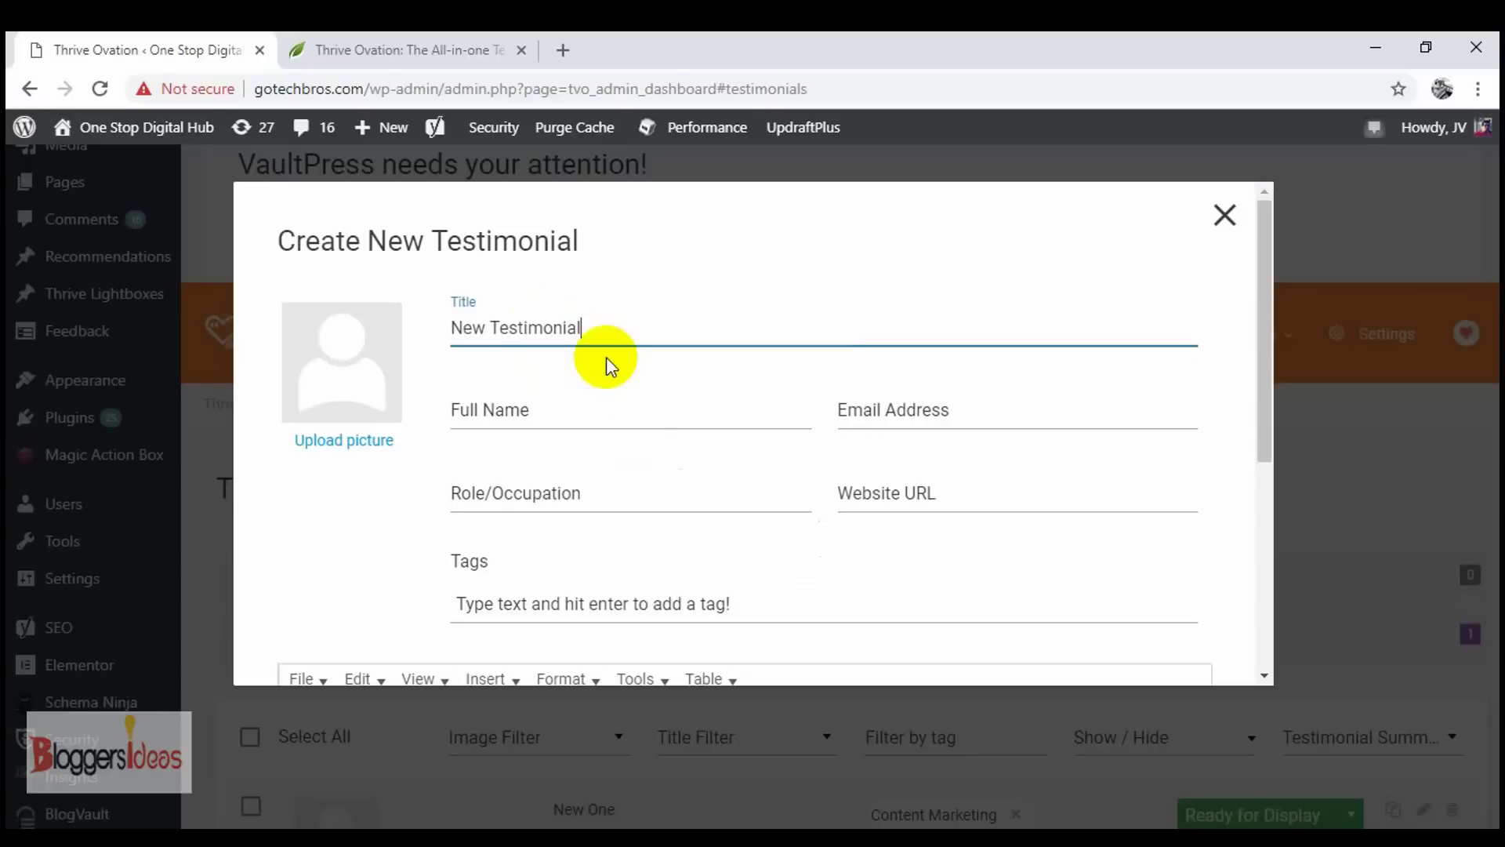
{"action": "key", "text": "BackSpace"}
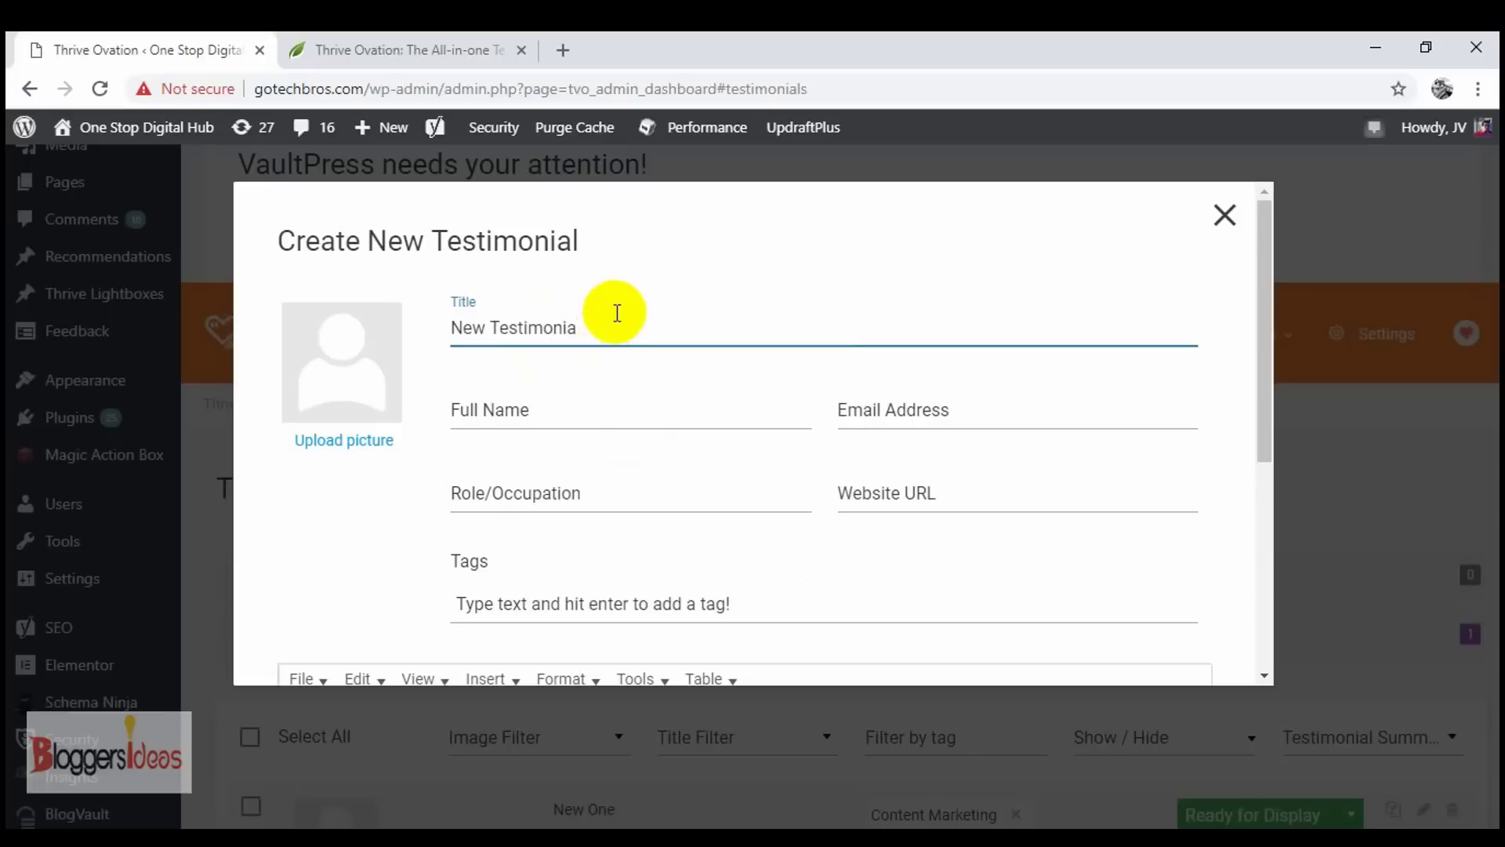
{"action": "type", "text": "l"}
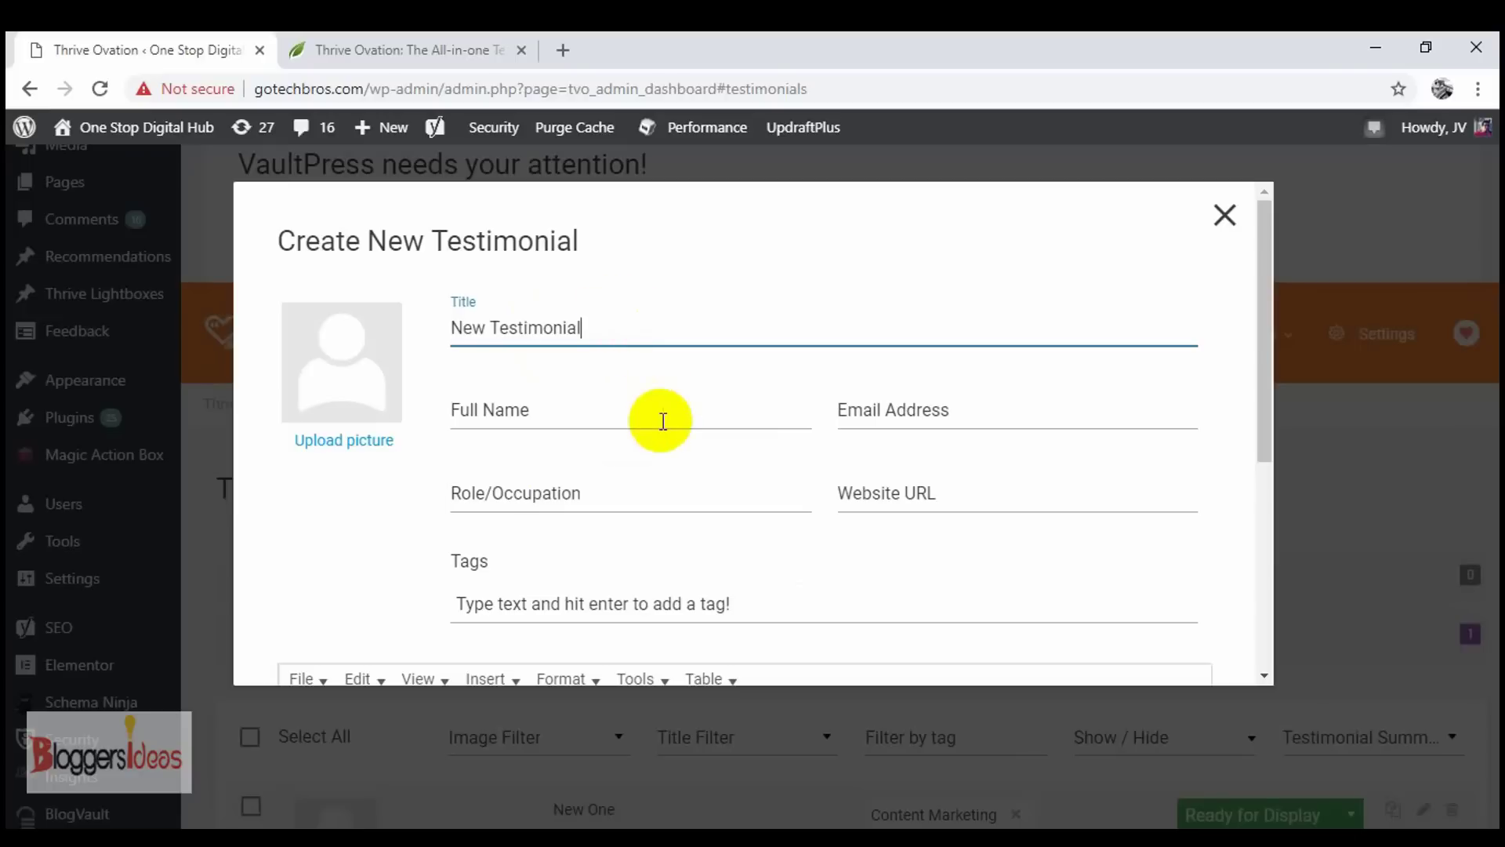
- Enter the reviewer's full name and email address
{"action": "left_click", "coordinate": [663, 421]}
{"action": "type", "text": "Shu"}
{"action": "key", "text": "BackSpace"}
{"action": "key", "text": "BackSpace"}
{"action": "key", "text": "BackSpace"}
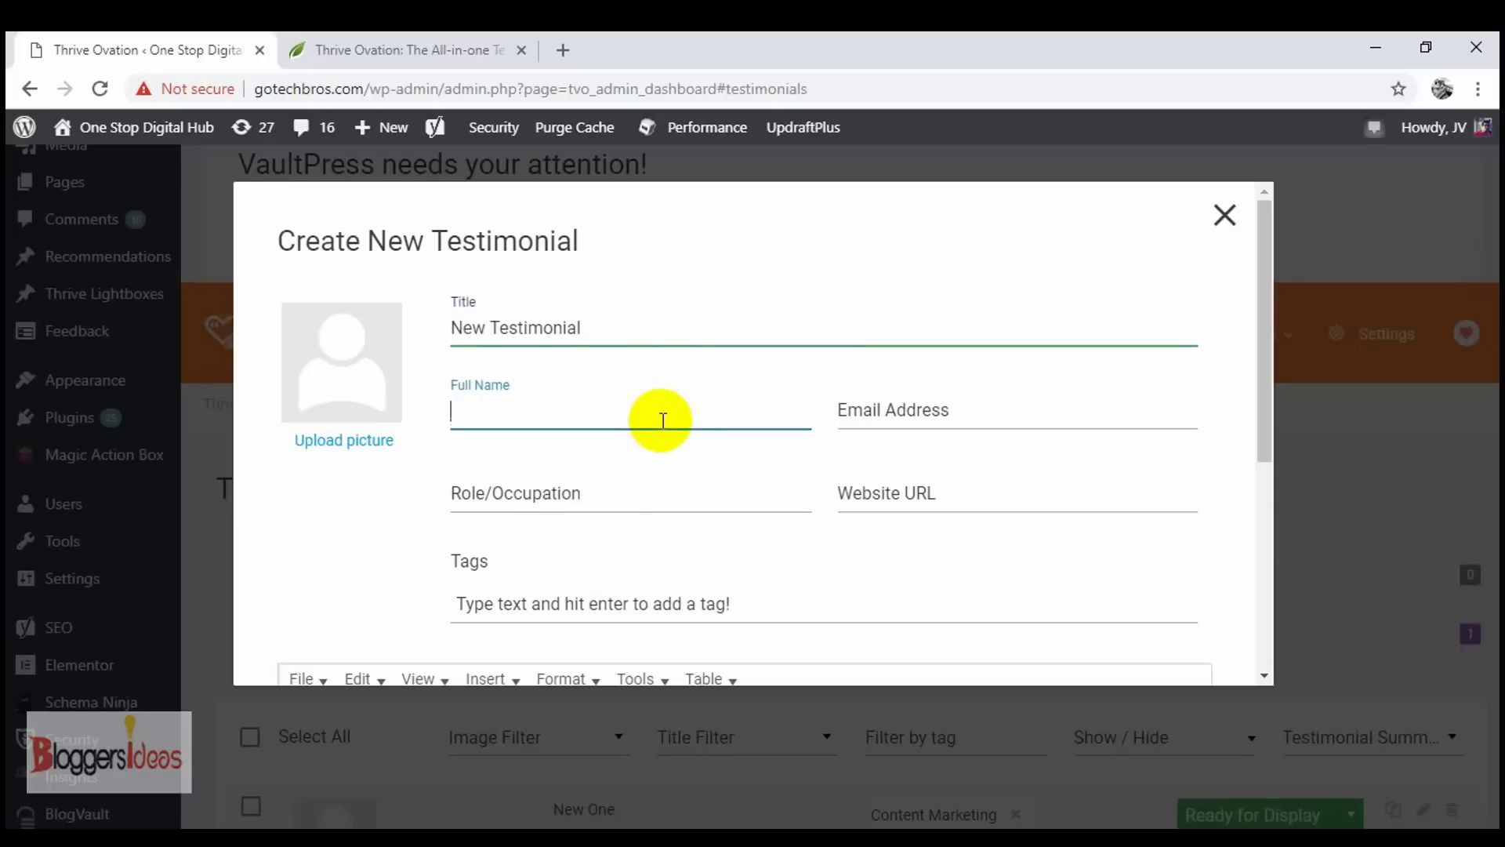
{"action": "type", "text": "Shubham"}
{"action": "left_click", "coordinate": [1034, 406]}
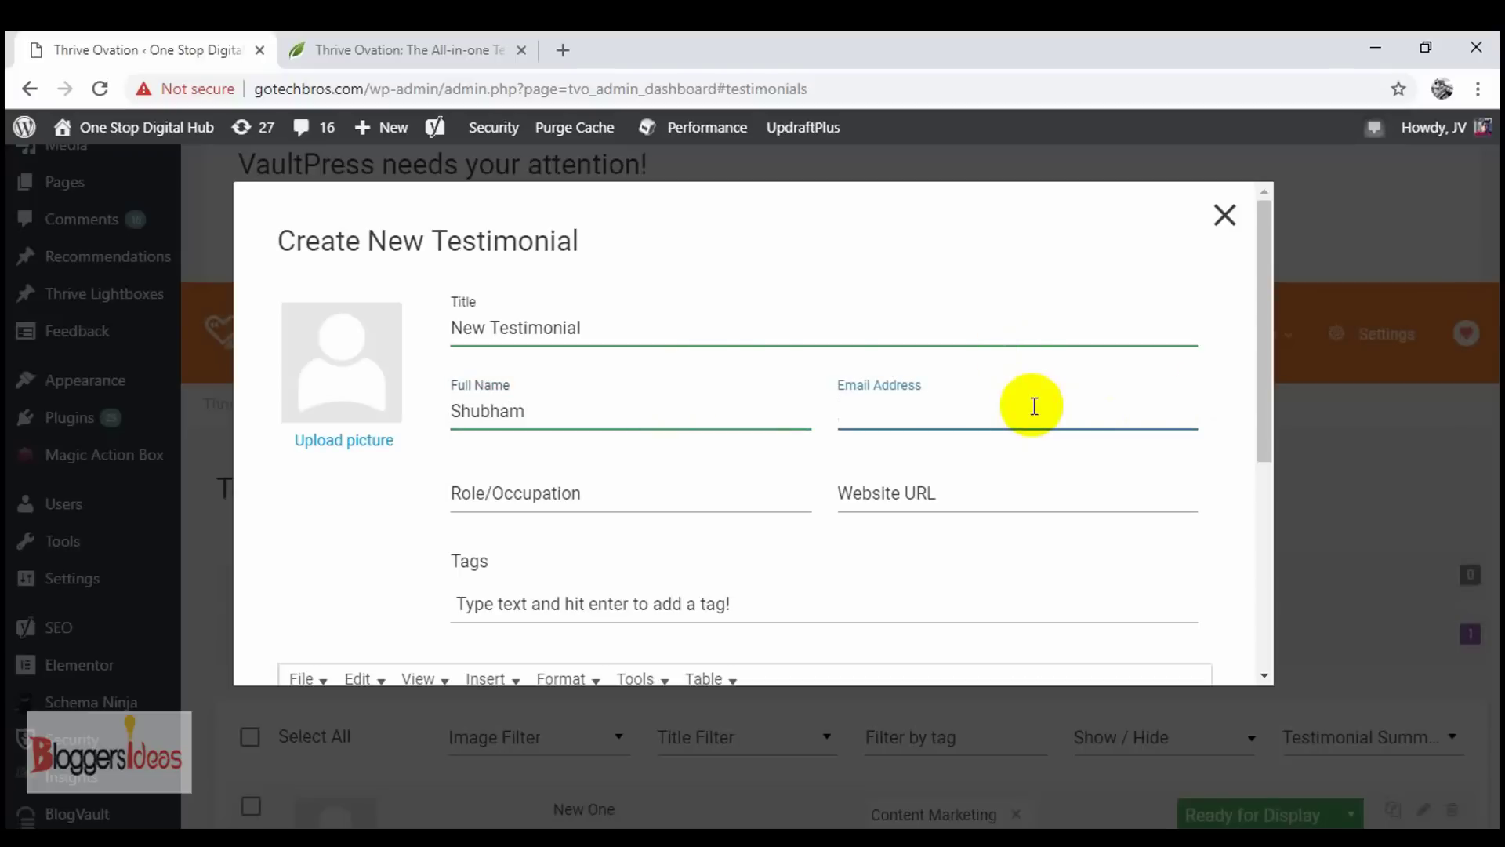
{"action": "type", "text": "s"}
{"action": "key", "text": "BackSpace"}
- Set the role to 'SEO Optimizer' and the website URL to gotechbros.com
{"action": "left_click", "coordinate": [663, 504]}
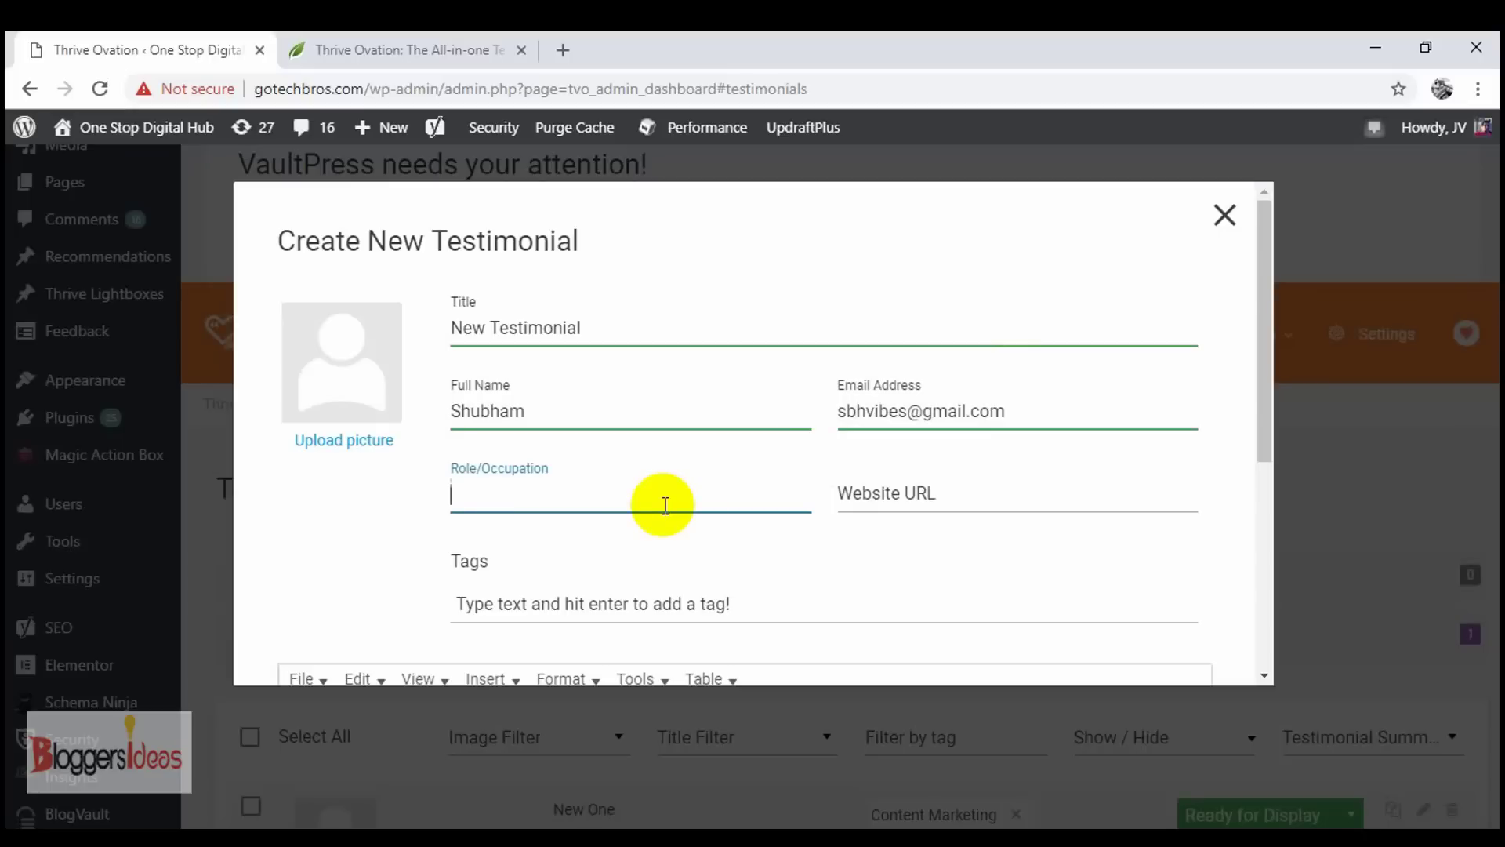
{"action": "type", "text": "SEO Optimizer"}
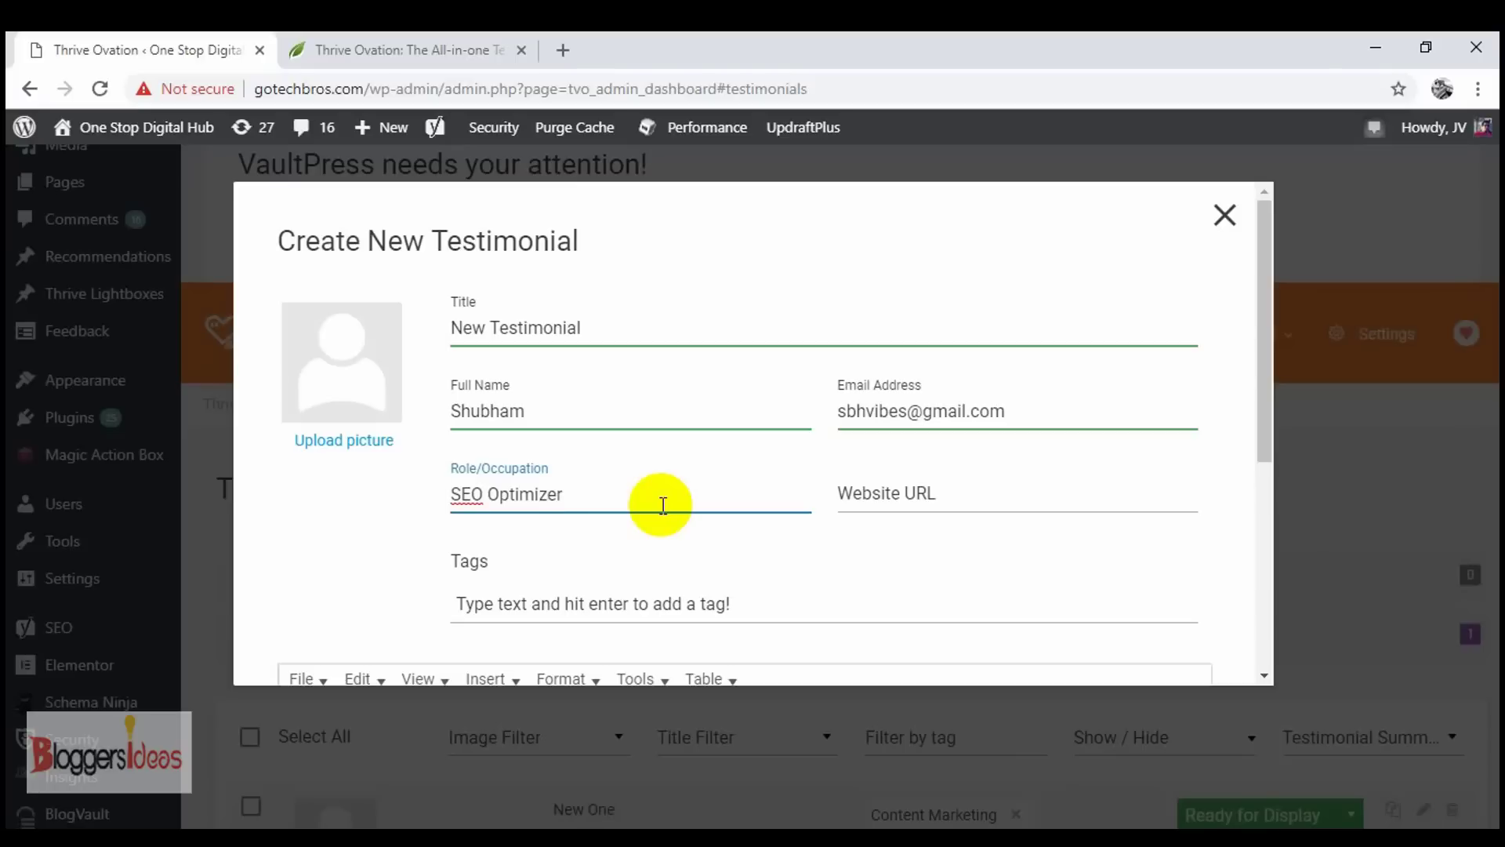
{"action": "left_click", "coordinate": [914, 492]}
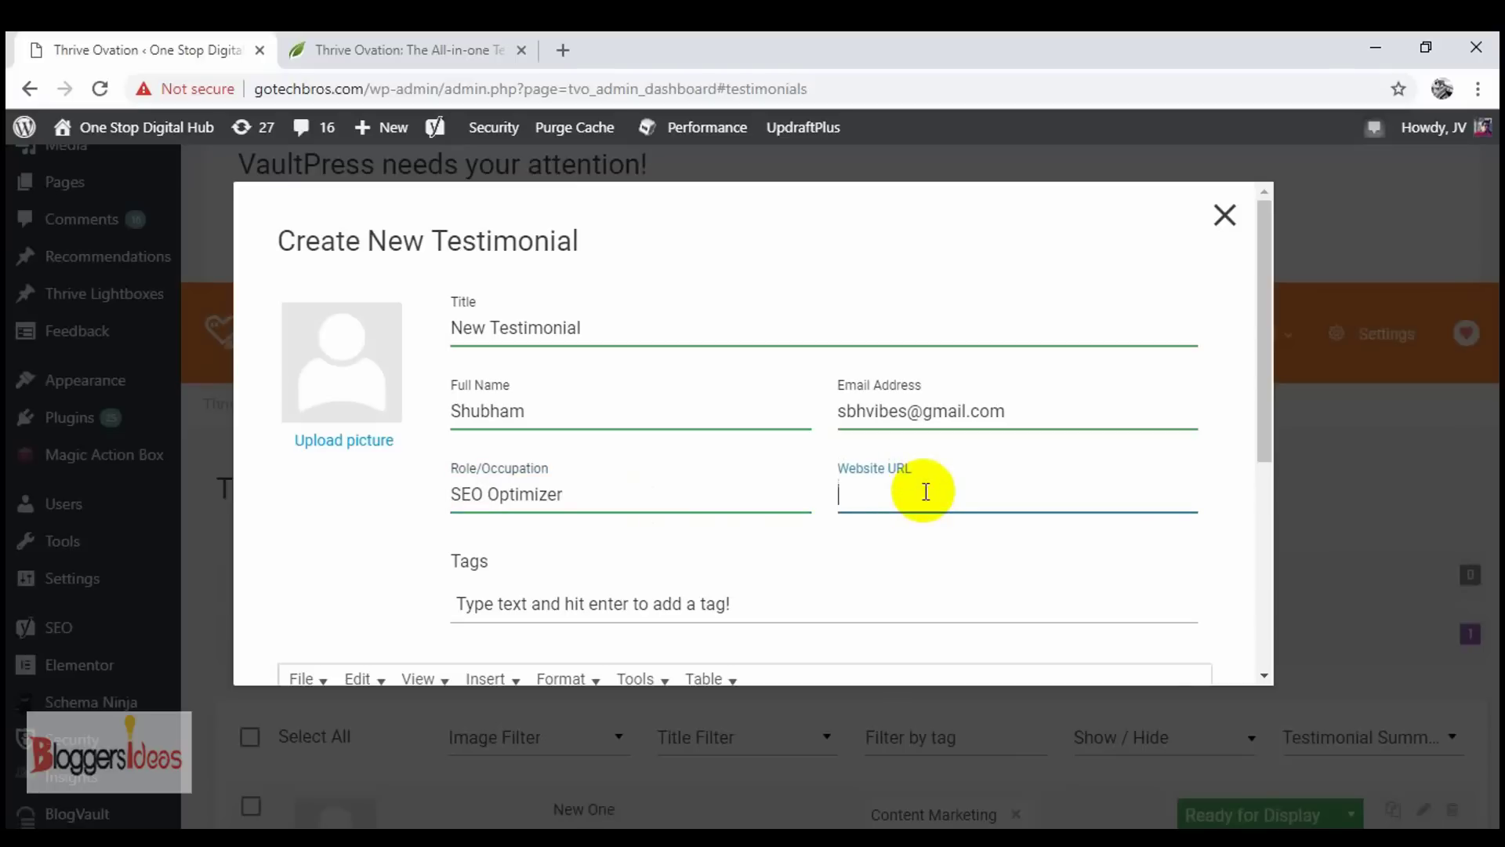
{"action": "type", "text": "gotechbros.com"}
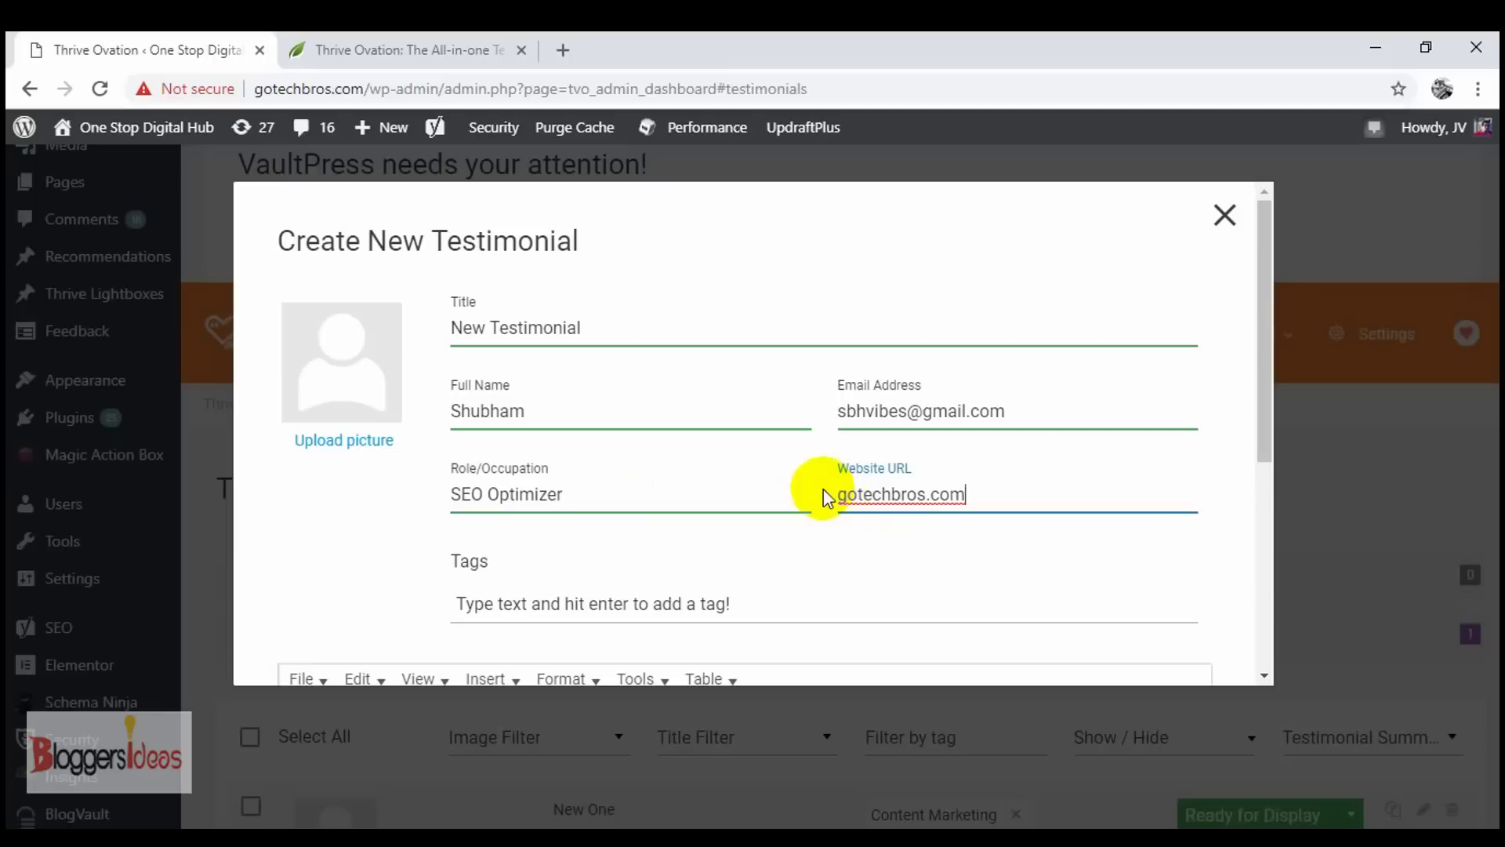
{"action": "scroll", "coordinate": [897, 549], "scroll_direction": "down", "scroll_amount": 2}
{"action": "left_click", "coordinate": [767, 500]}
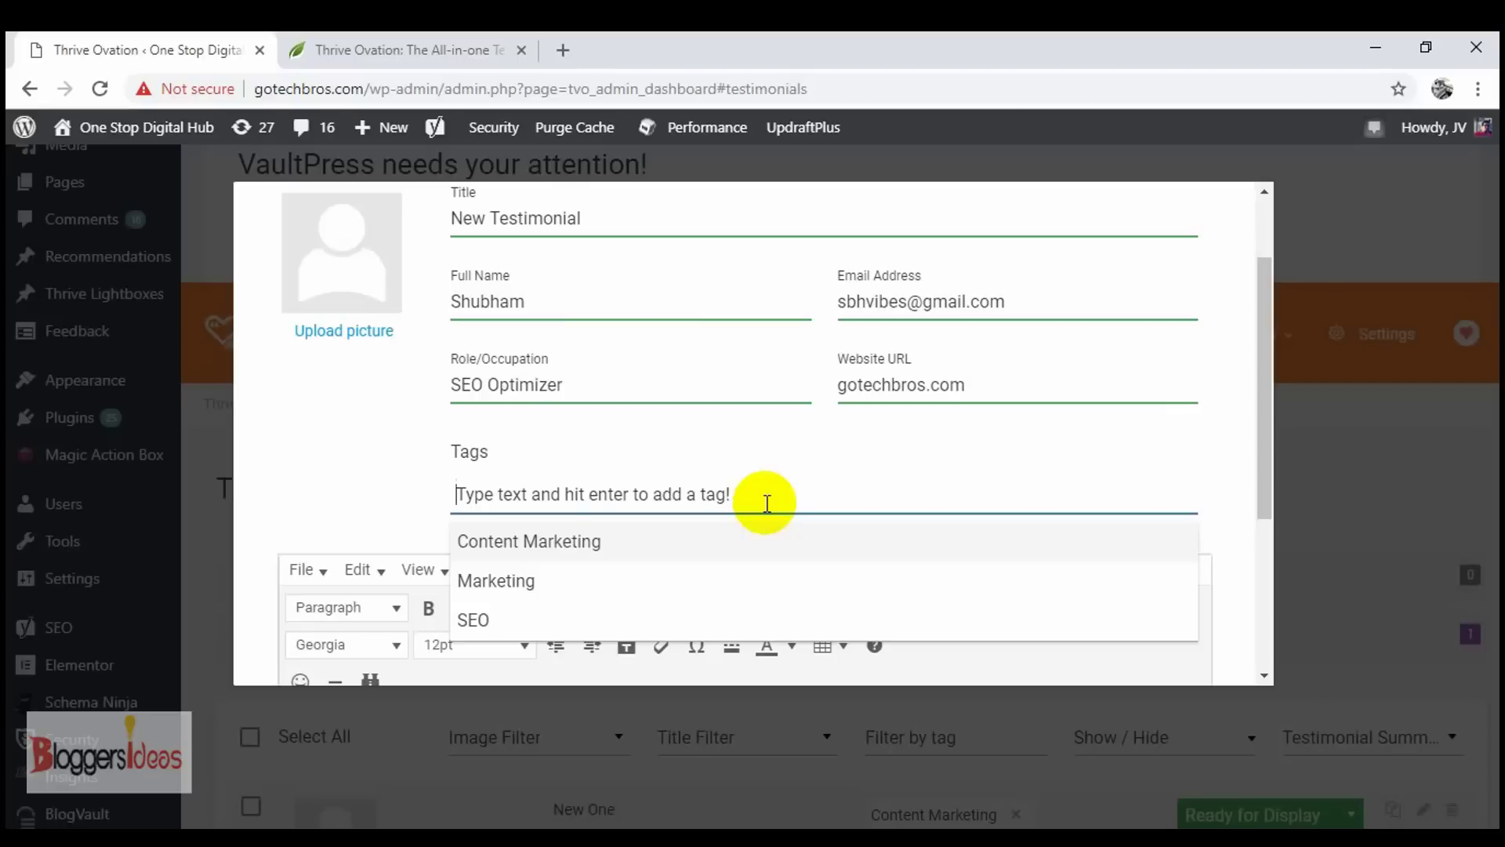
- Add the tag 'Digital Marketing' to the testimonial from the suggestions
{"action": "type", "text": "Digita"}
{"action": "type", "text": "l AMrketi"}
{"action": "type", "text": "ng"}
{"action": "key", "text": "BackSpace"}
{"action": "key", "text": "BackSpace"}
{"action": "key", "text": "BackSpace"}
{"action": "key", "text": "BackSpace"}
{"action": "key", "text": "BackSpace"}
{"action": "key", "text": "BackSpace"}
{"action": "key", "text": "BackSpace"}
{"action": "key", "text": "BackSpace"}
{"action": "key", "text": "BackSpace"}
{"action": "key", "text": "BackSpace"}
{"action": "type", "text": "Marketing"}
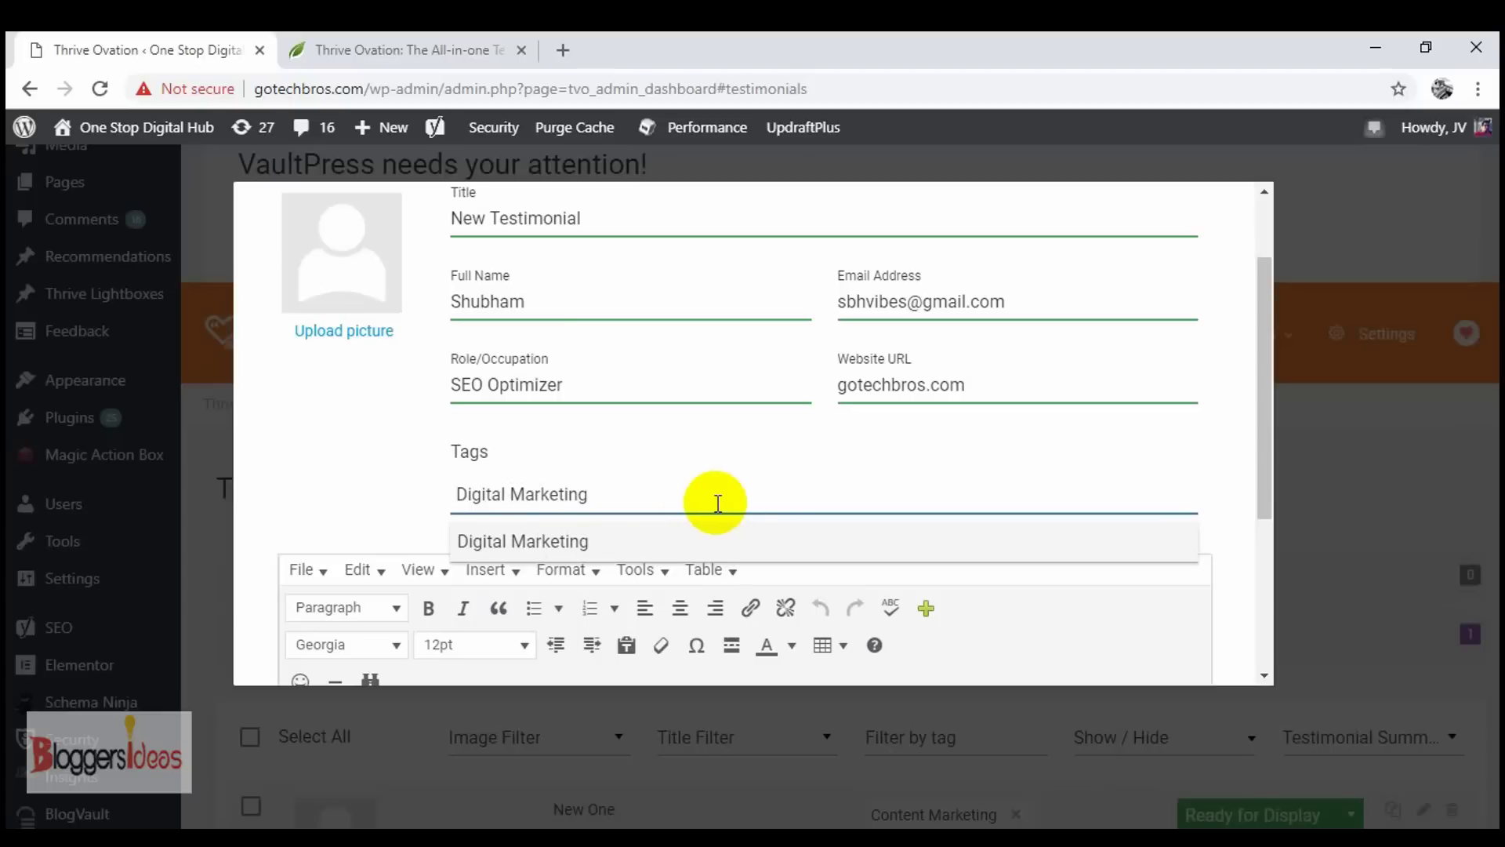
{"action": "left_click", "coordinate": [632, 538]}
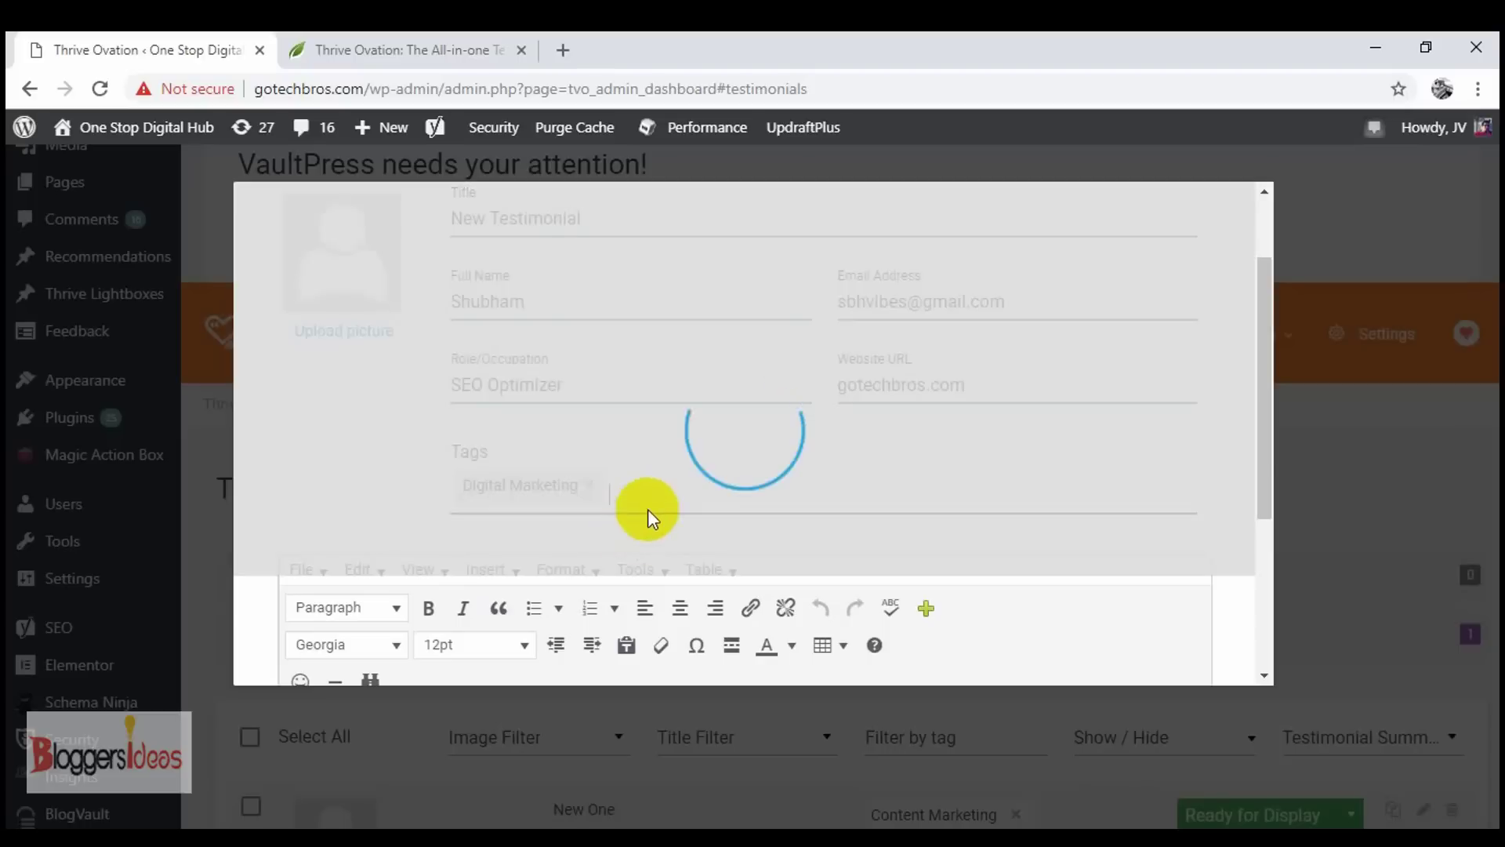
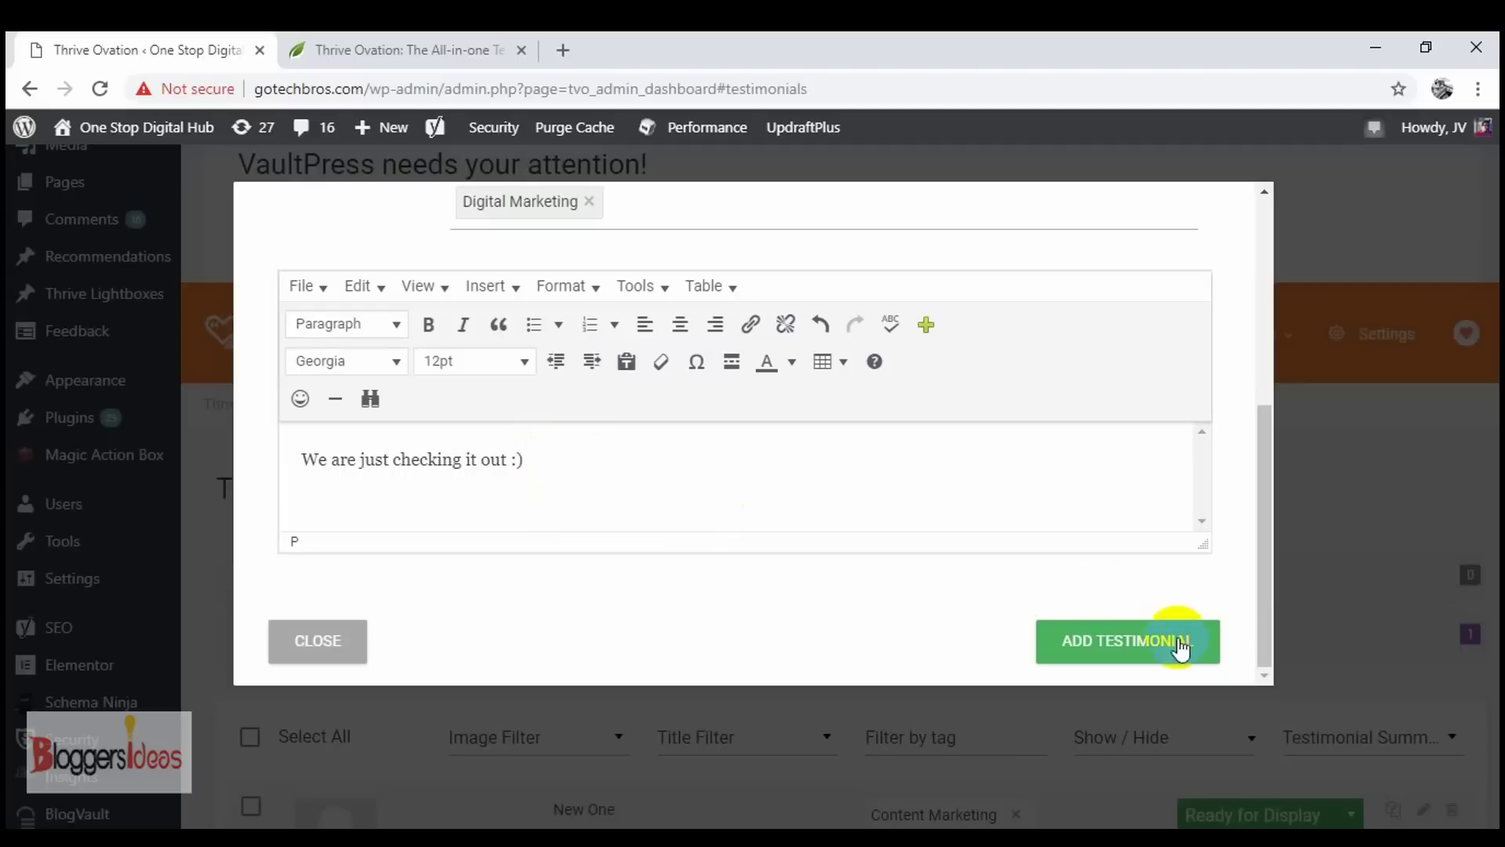
{"action": "left_click", "coordinate": [1135, 660]}
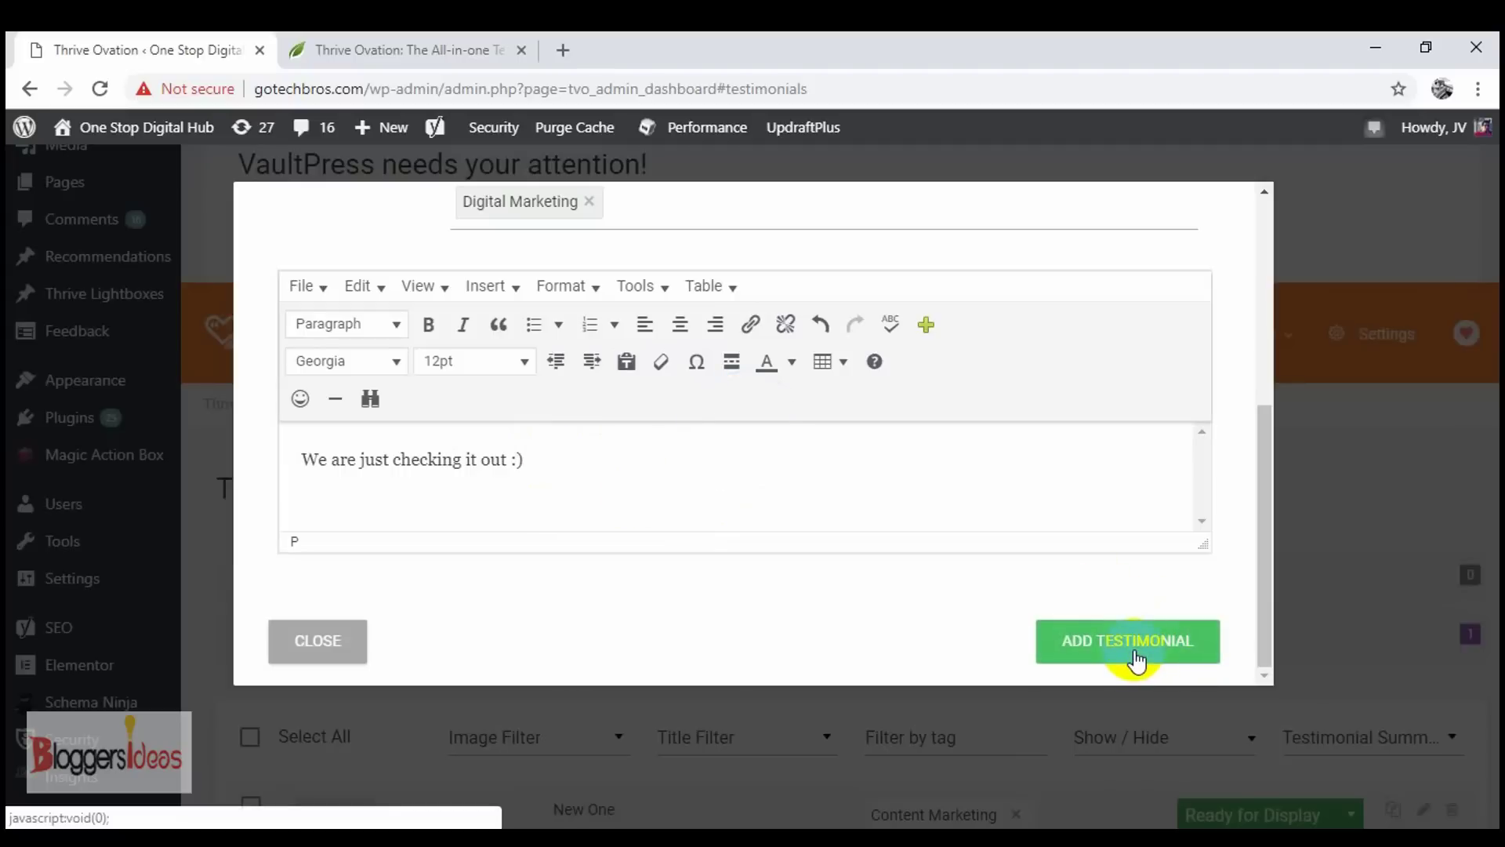
{"action": "left_click", "coordinate": [1059, 633]}
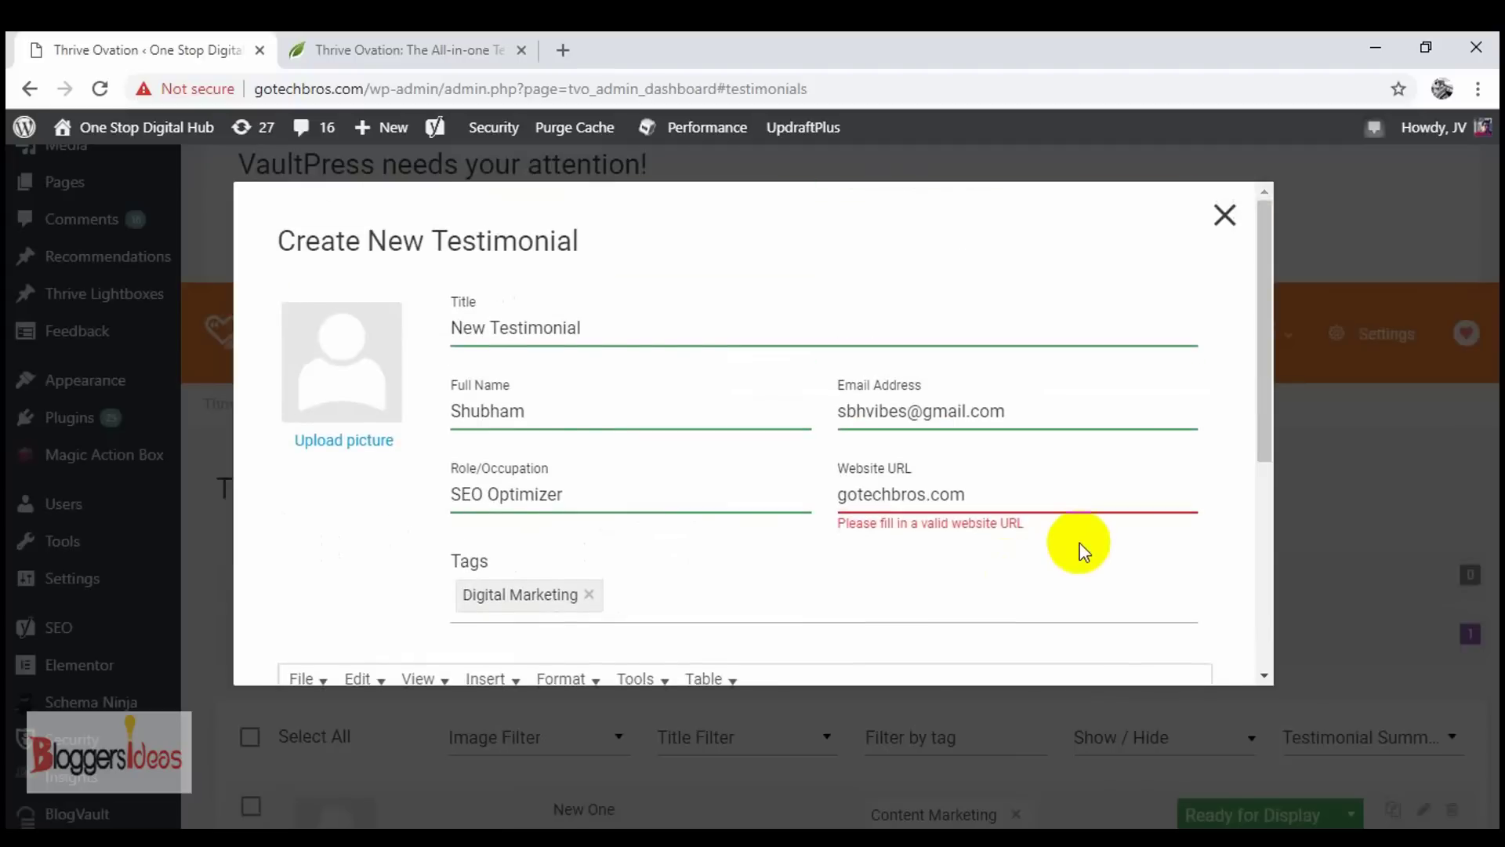
{"action": "left_click", "coordinate": [836, 495]}
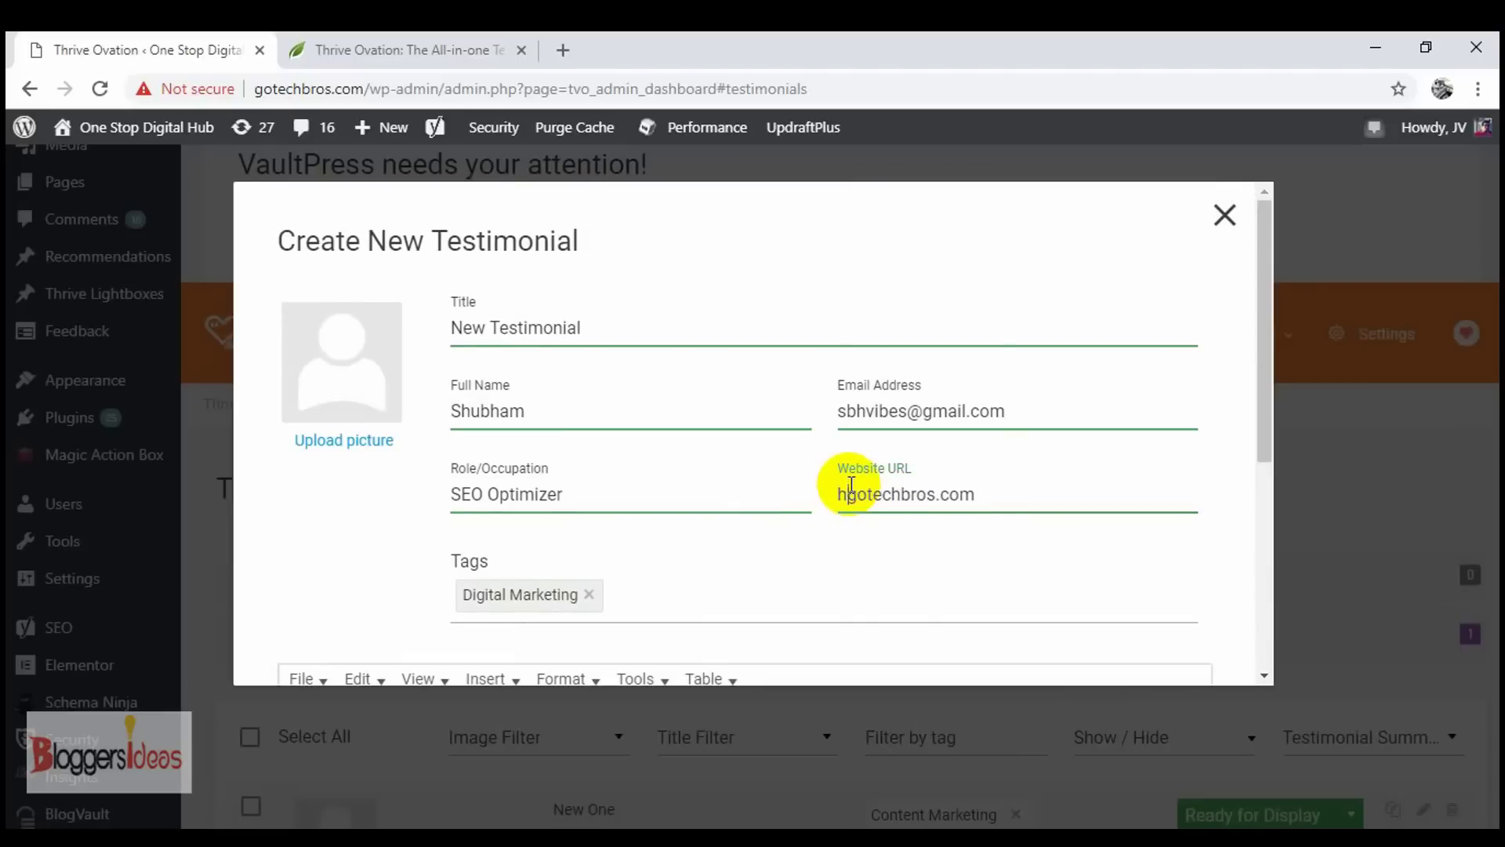
{"action": "type", "text": "http"}
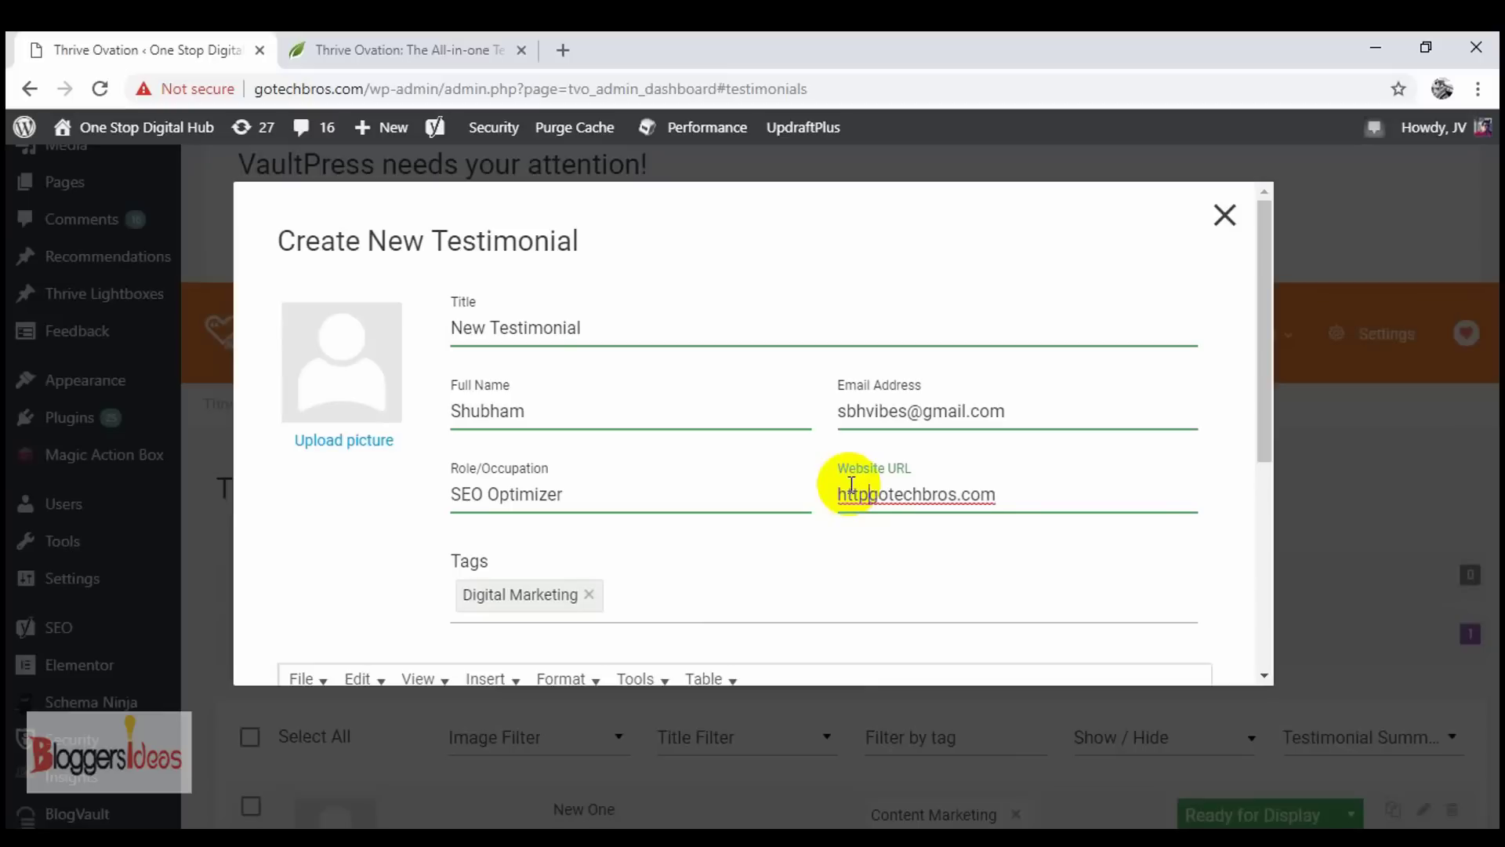
{"action": "type", "text": "://"}
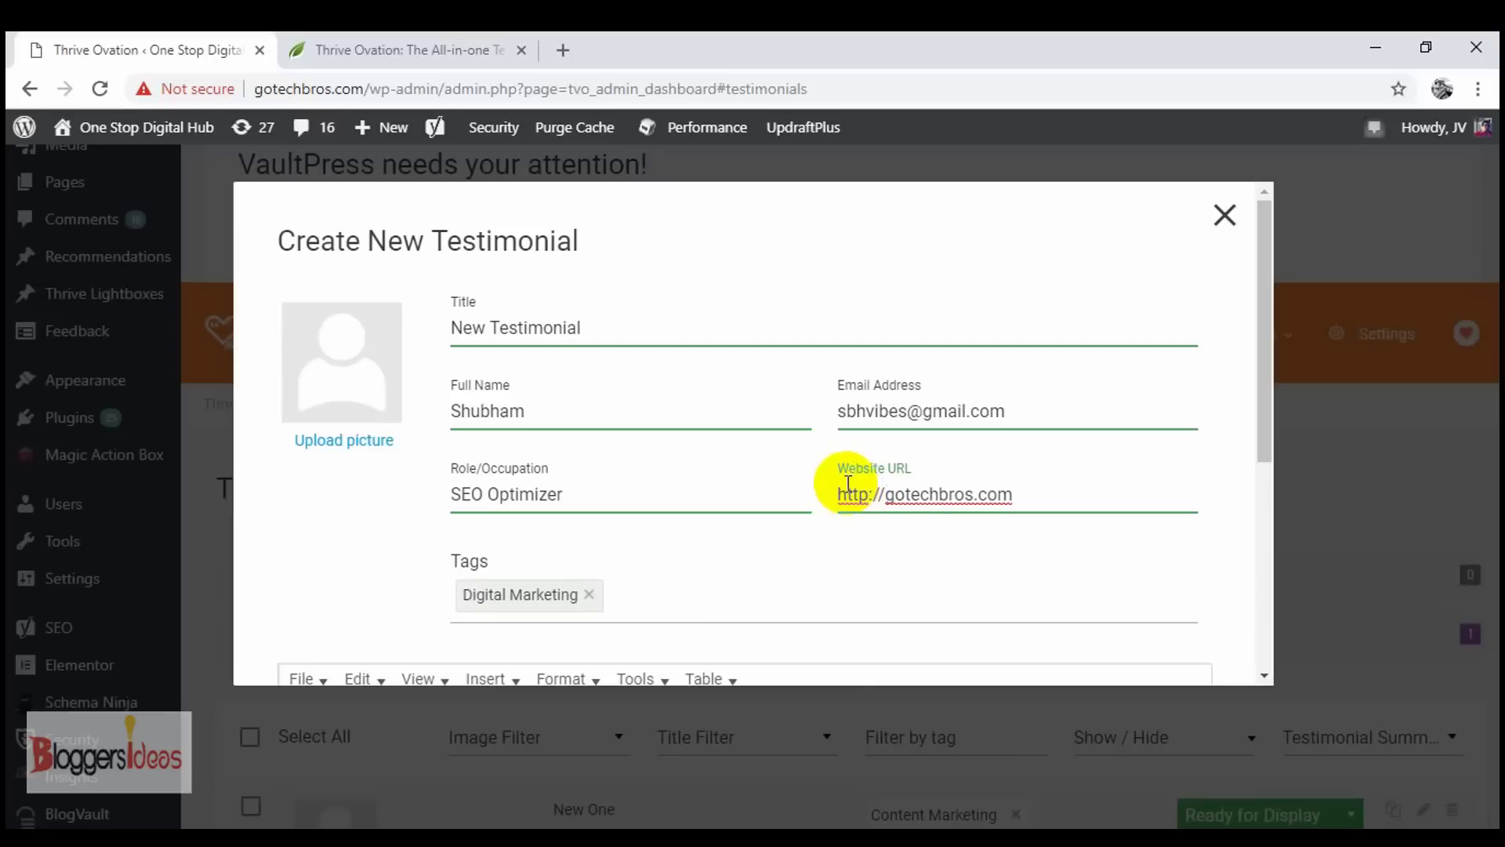
{"action": "scroll", "coordinate": [848, 484], "scroll_direction": "down", "scroll_amount": 5}
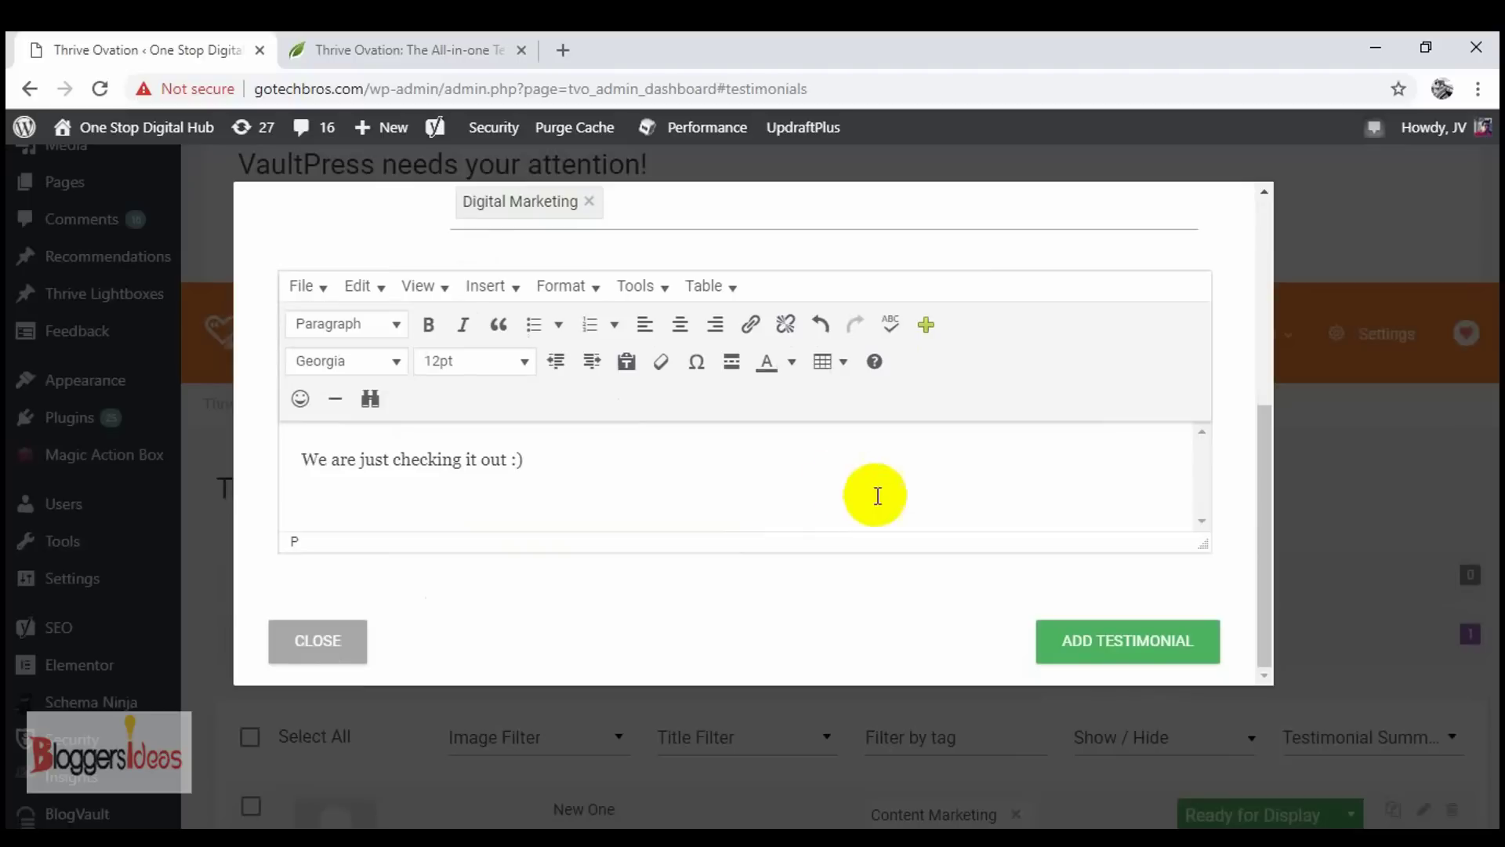
{"action": "left_click", "coordinate": [1137, 651]}
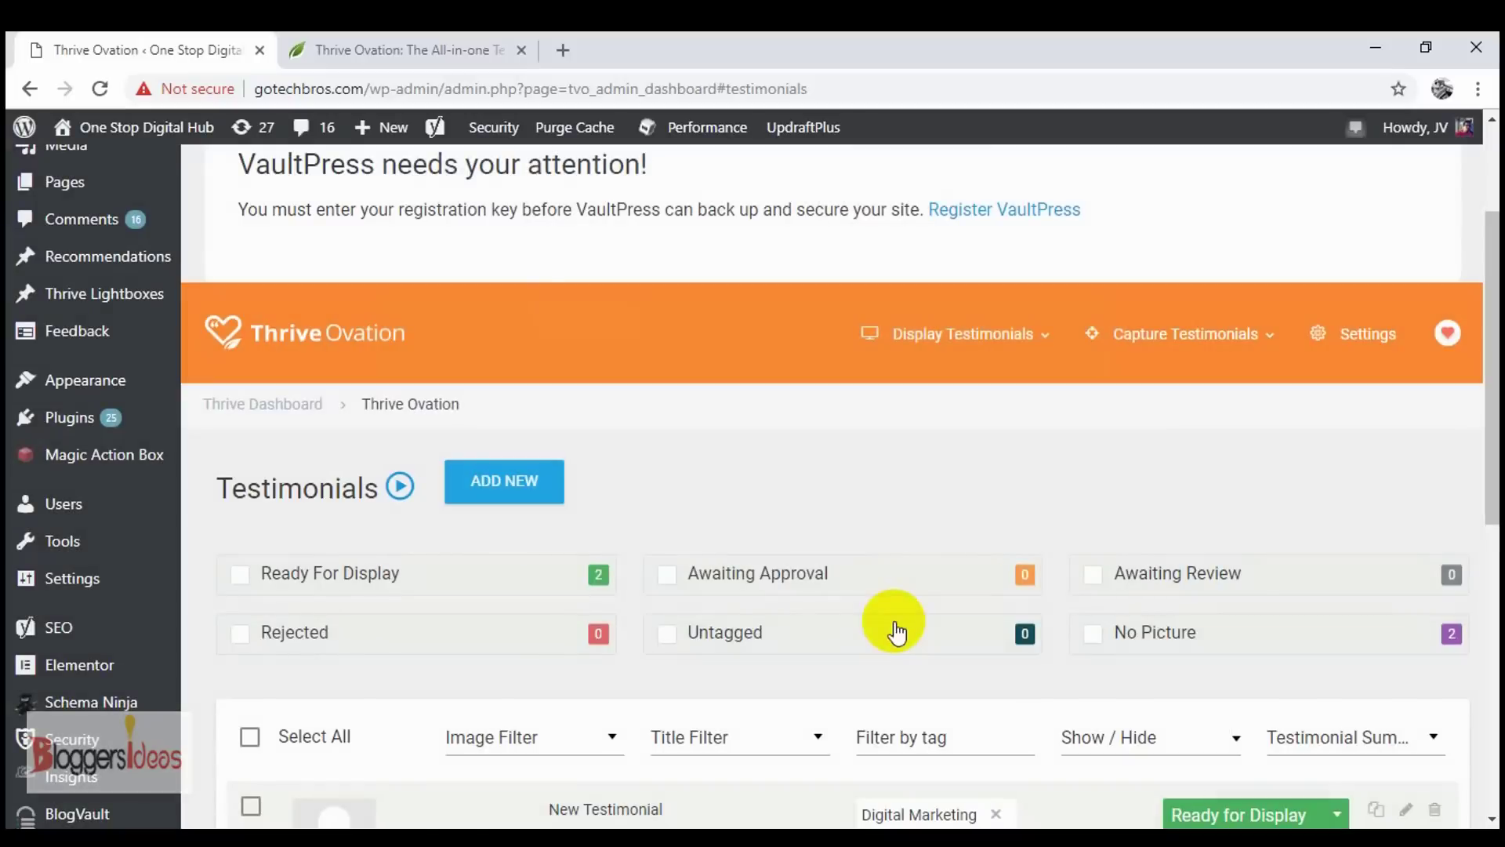
- Open the Ready for Display status dropdown on the New Testimonial row
{"action": "scroll", "coordinate": [934, 625], "scroll_direction": "down", "scroll_amount": 8}
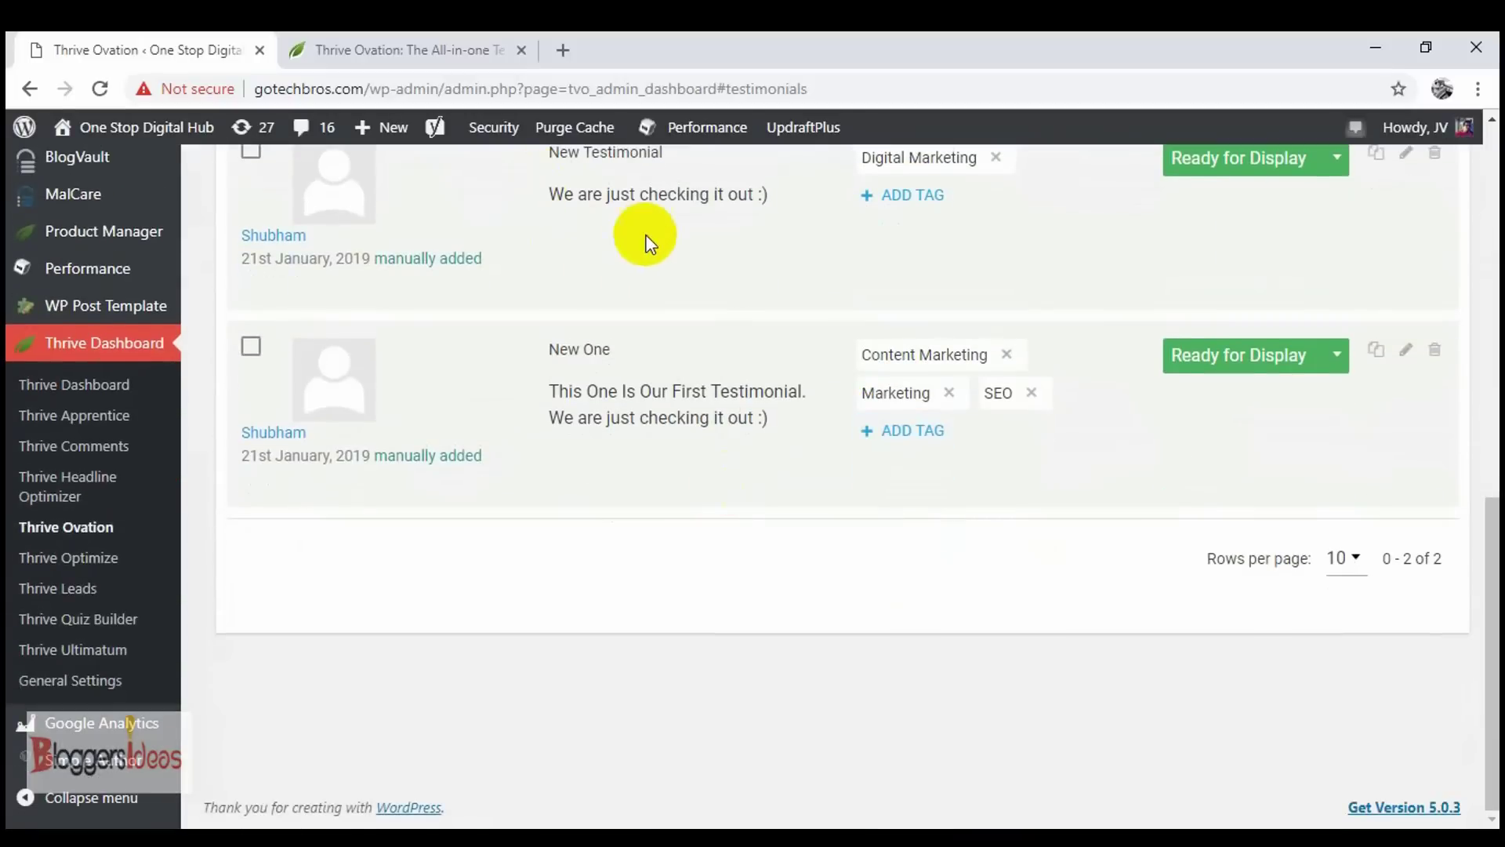
{"action": "scroll", "coordinate": [644, 243], "scroll_direction": "up", "scroll_amount": 3}
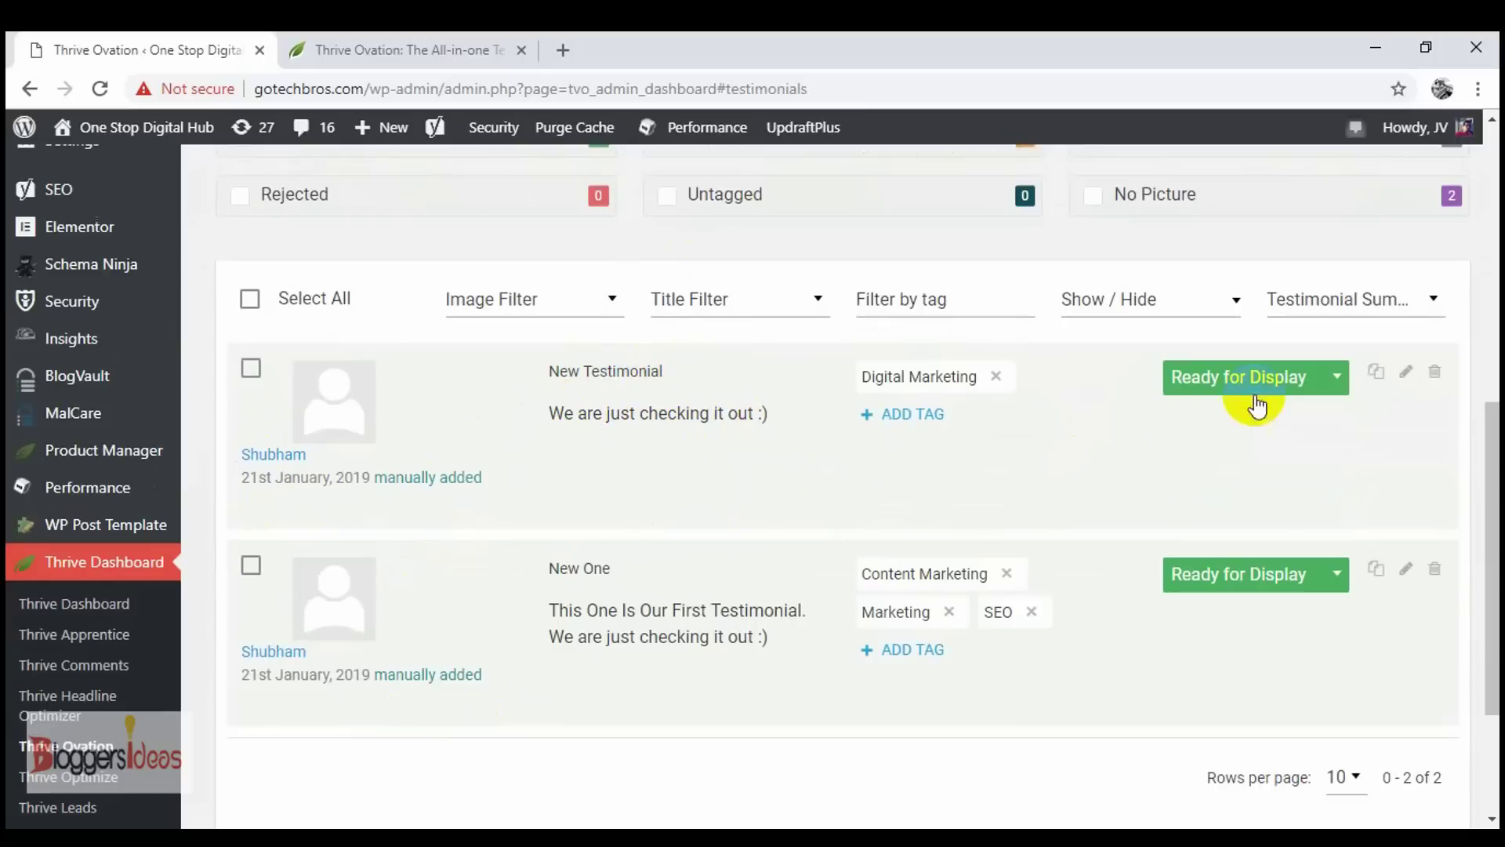
{"action": "left_click", "coordinate": [1338, 379]}
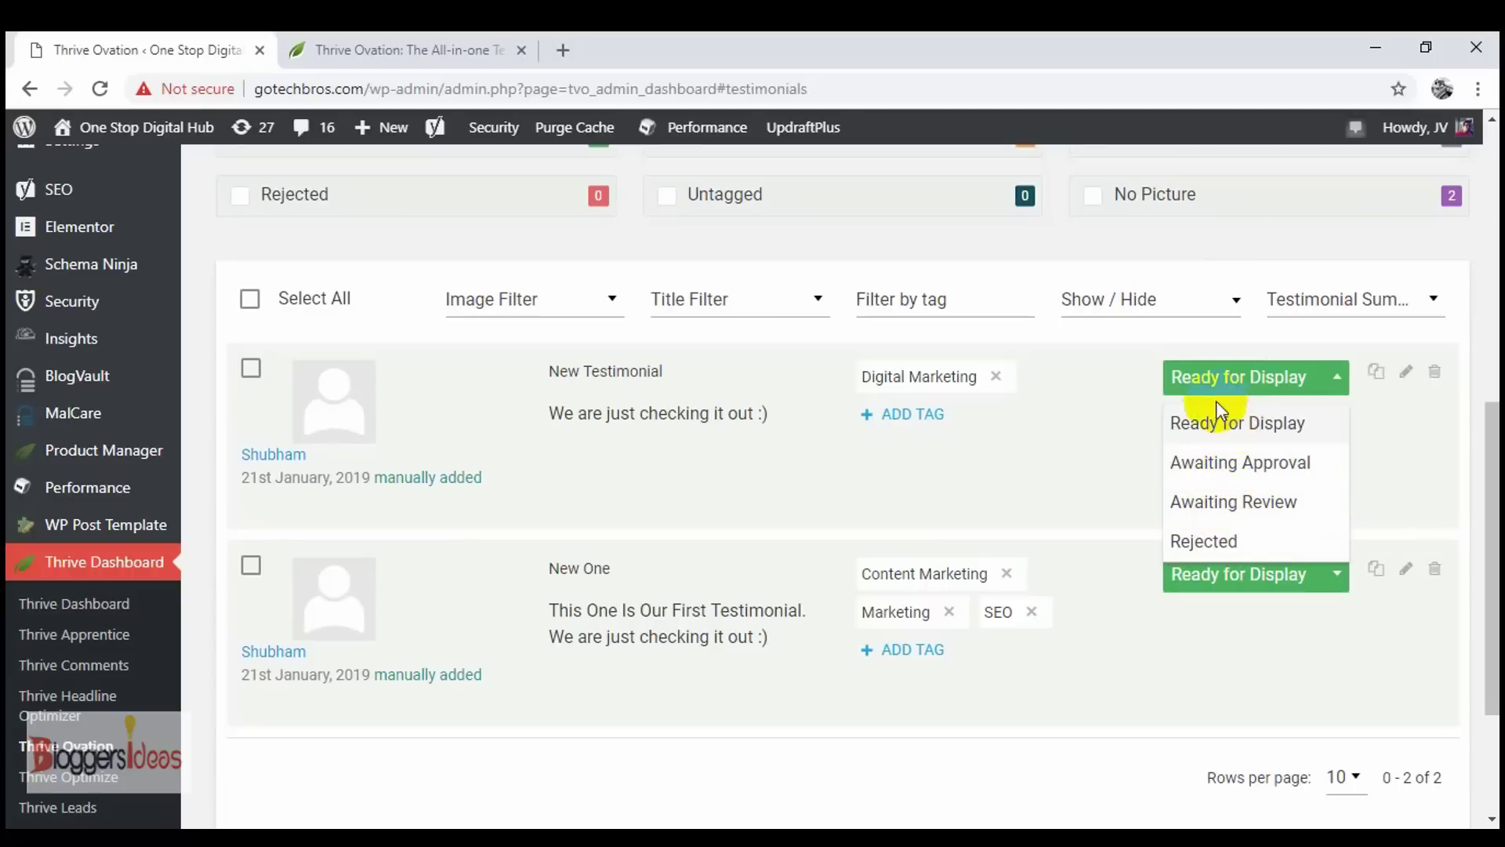
- Close the status dropdown and look through the Image and Title filter options
{"action": "left_click", "coordinate": [1163, 405]}
{"action": "scroll", "coordinate": [1030, 436], "scroll_direction": "up", "scroll_amount": 2}
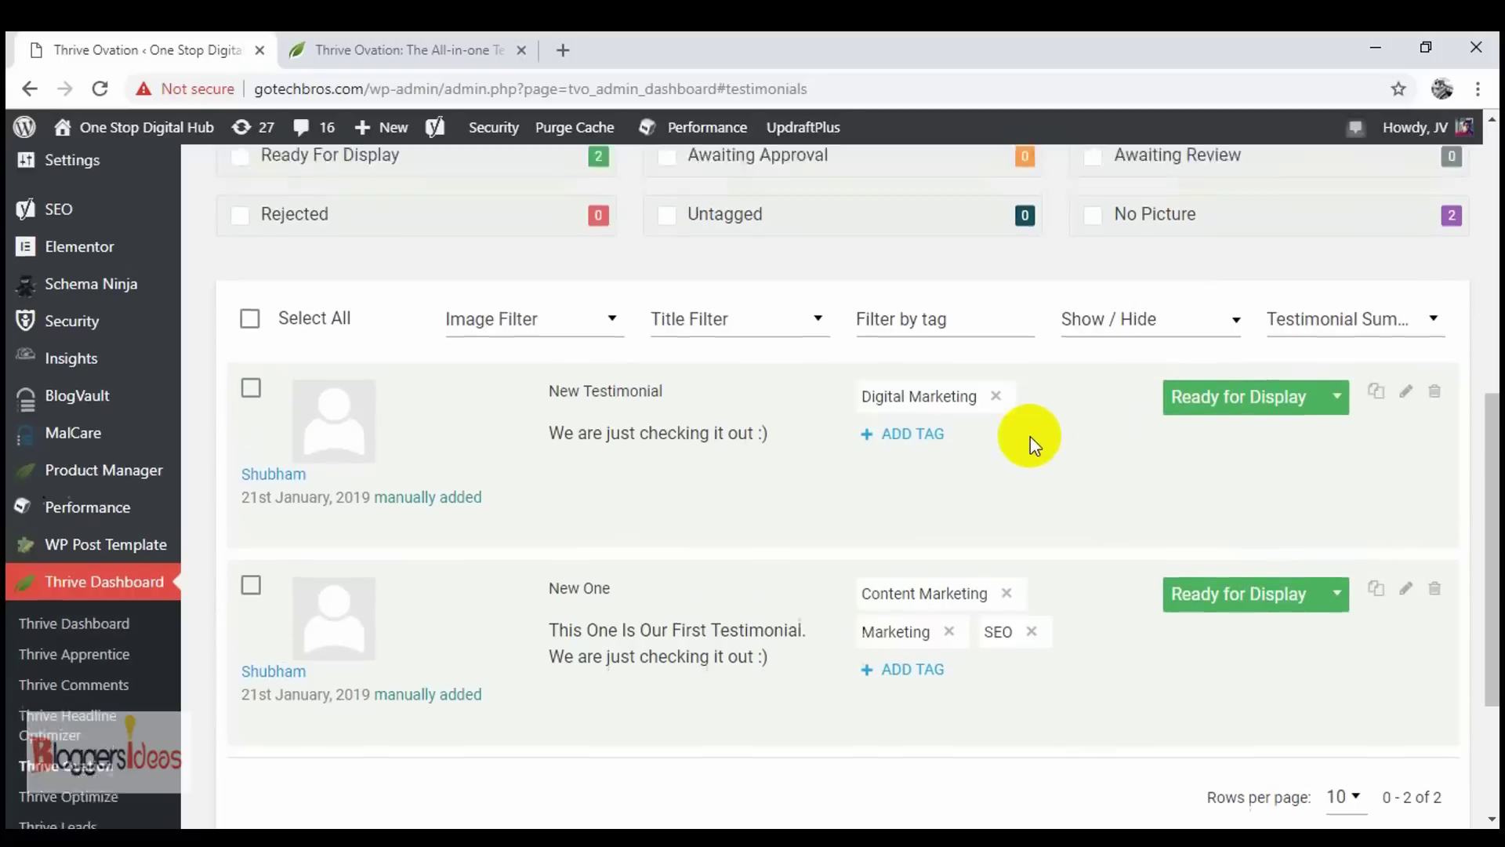
{"action": "left_click", "coordinate": [538, 397]}
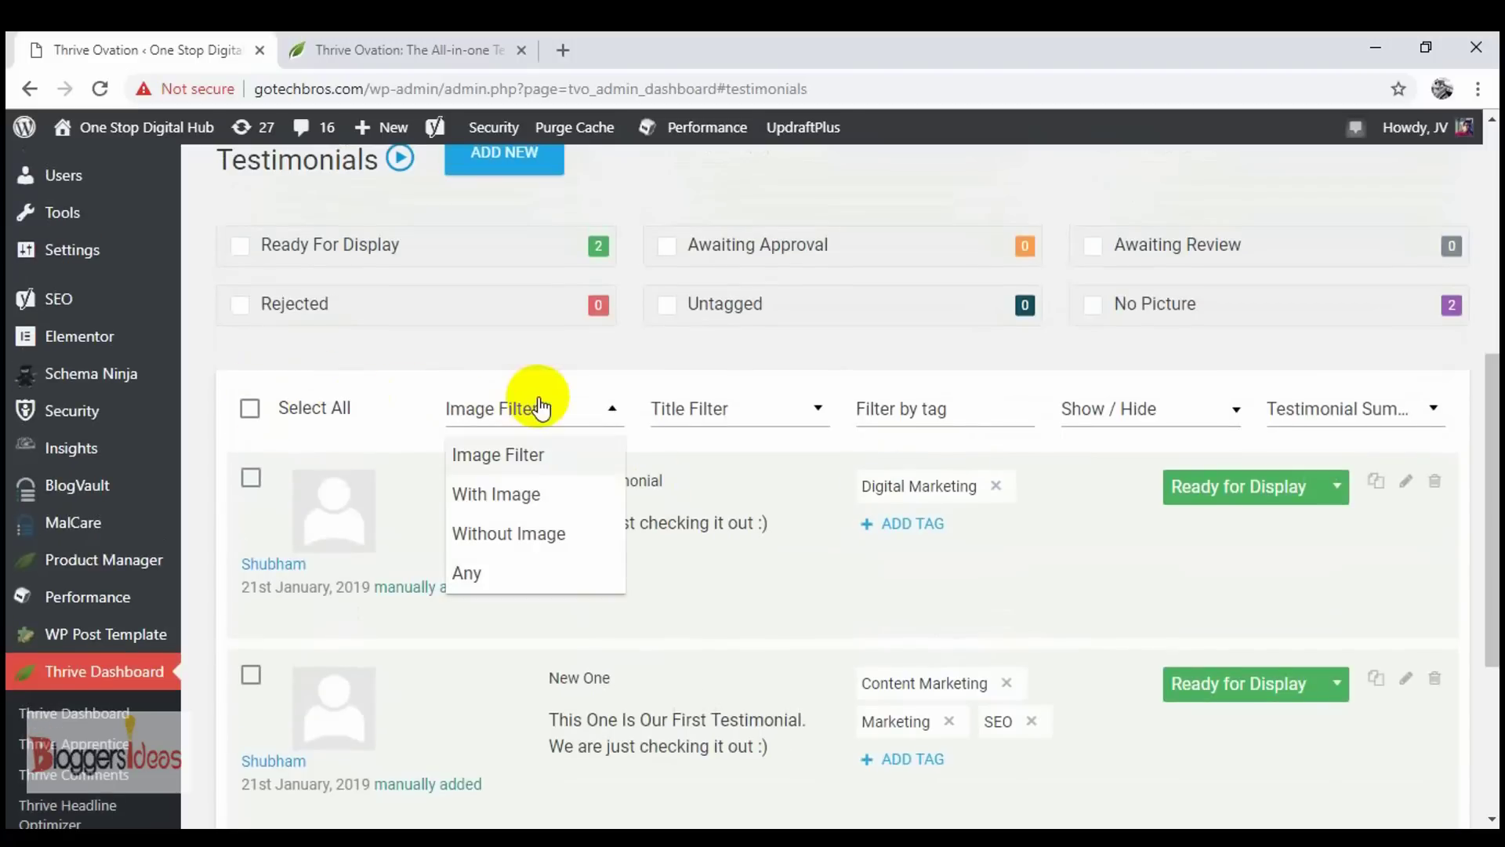
{"action": "left_click", "coordinate": [373, 470]}
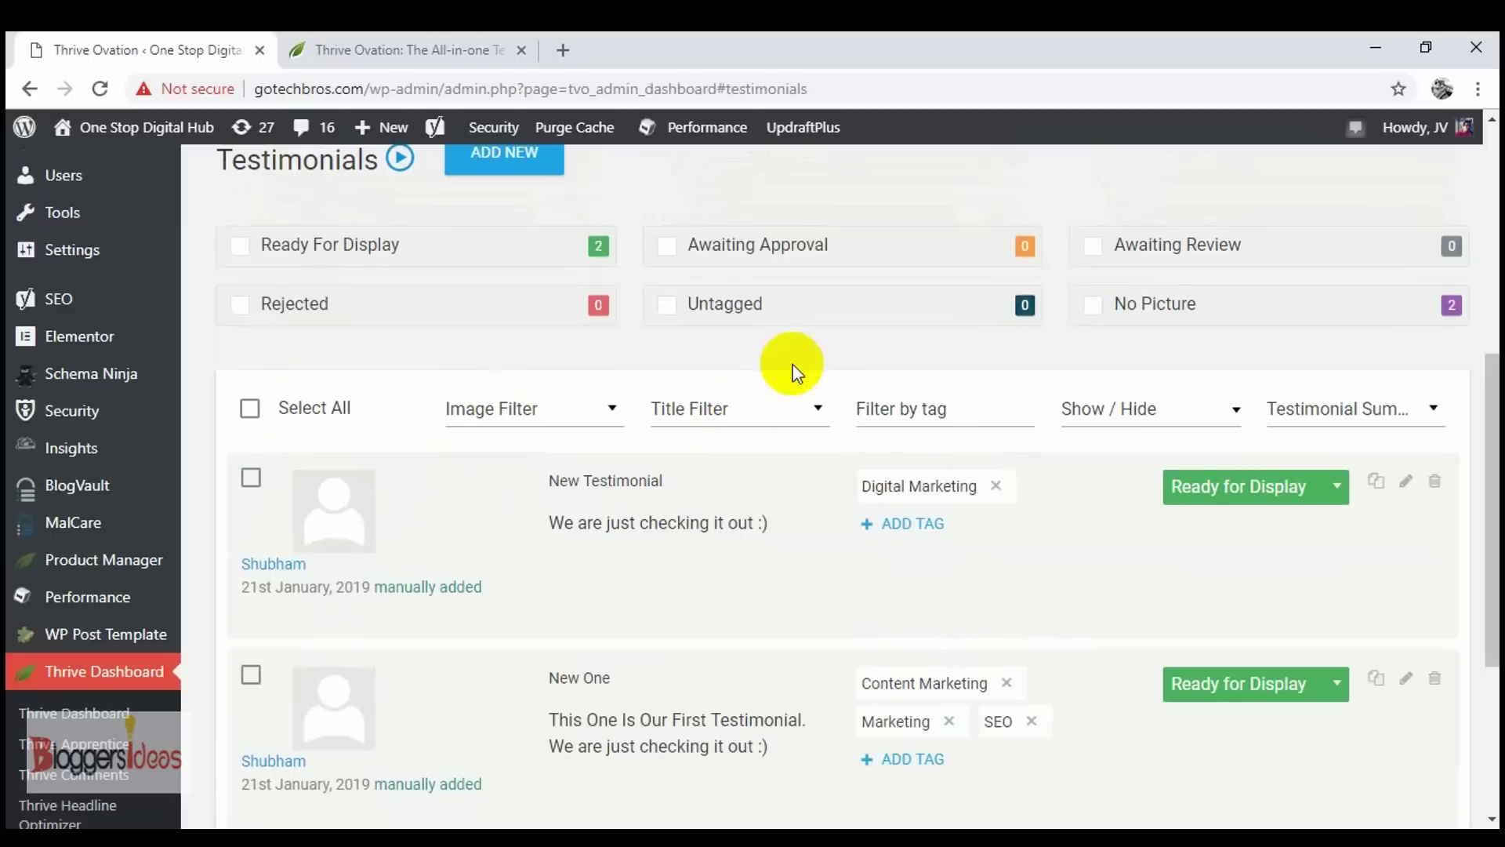
{"action": "left_click", "coordinate": [794, 417]}
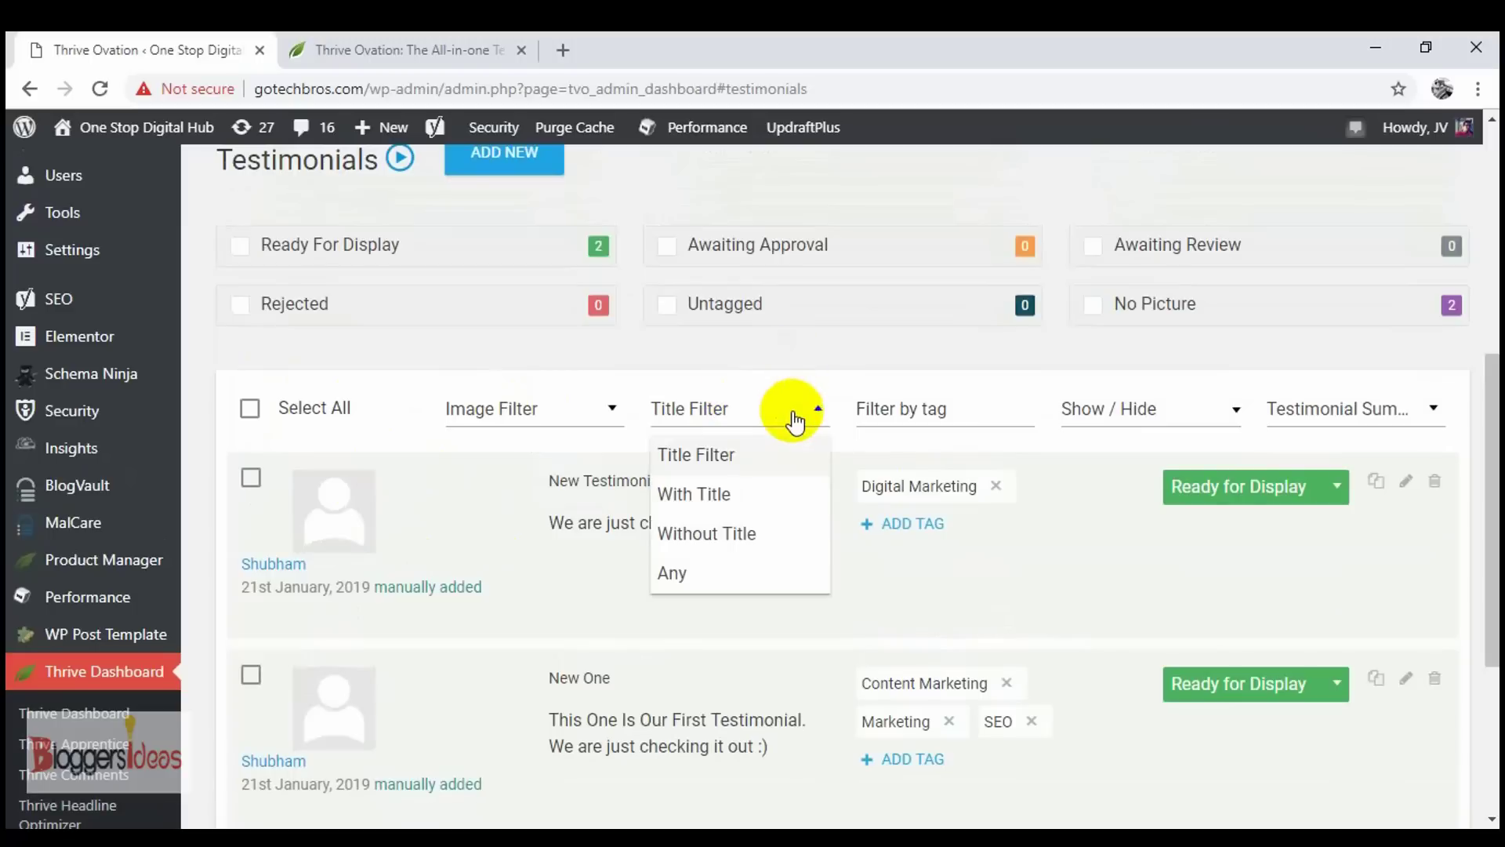
{"action": "left_click", "coordinate": [743, 607]}
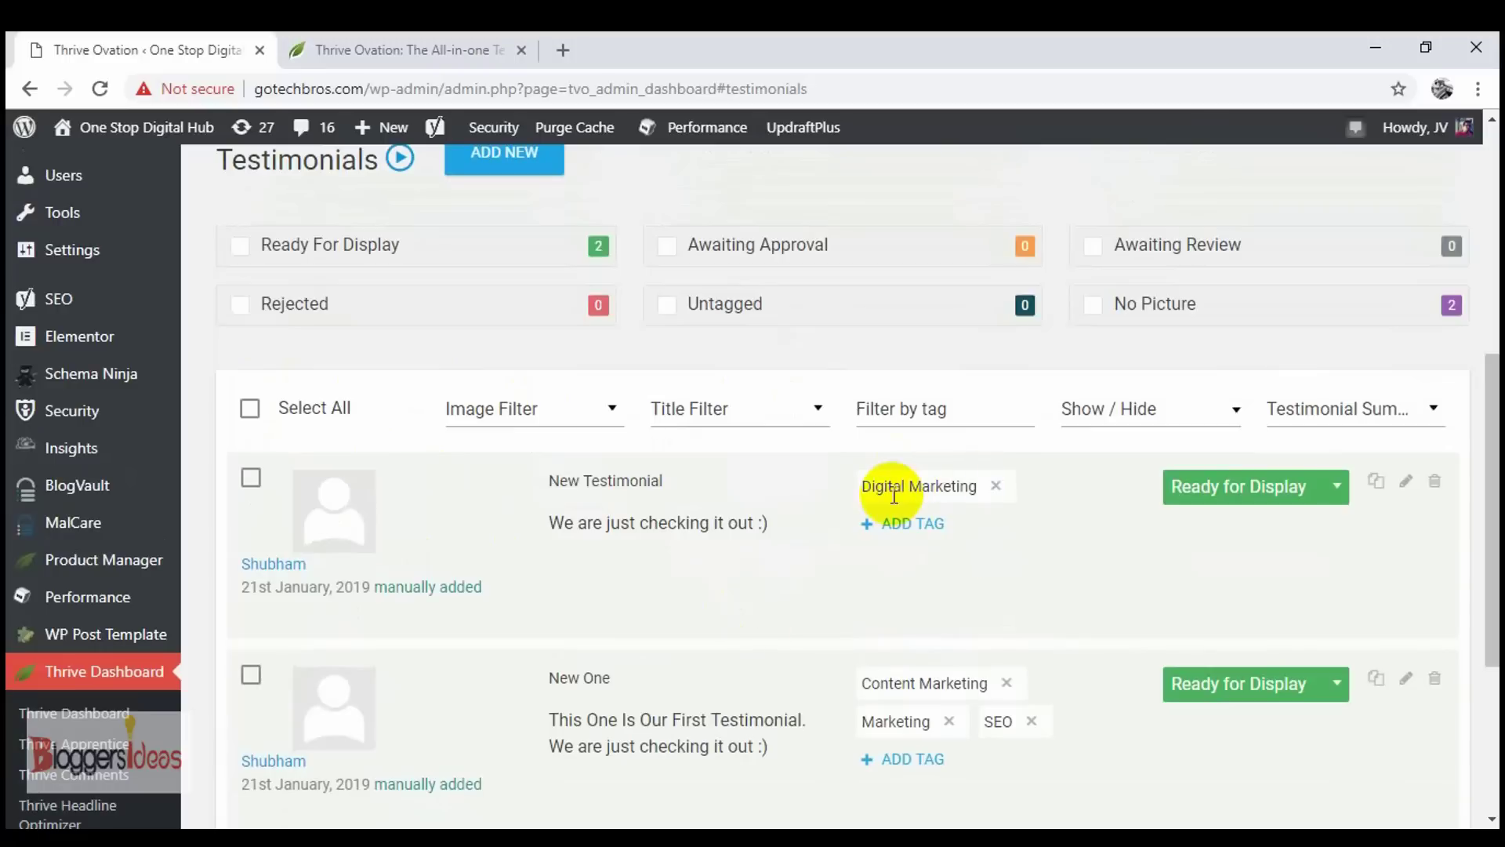
- Add the Marketing tag to New Testimonial alongside Digital Marketing
{"action": "left_click", "coordinate": [895, 534]}
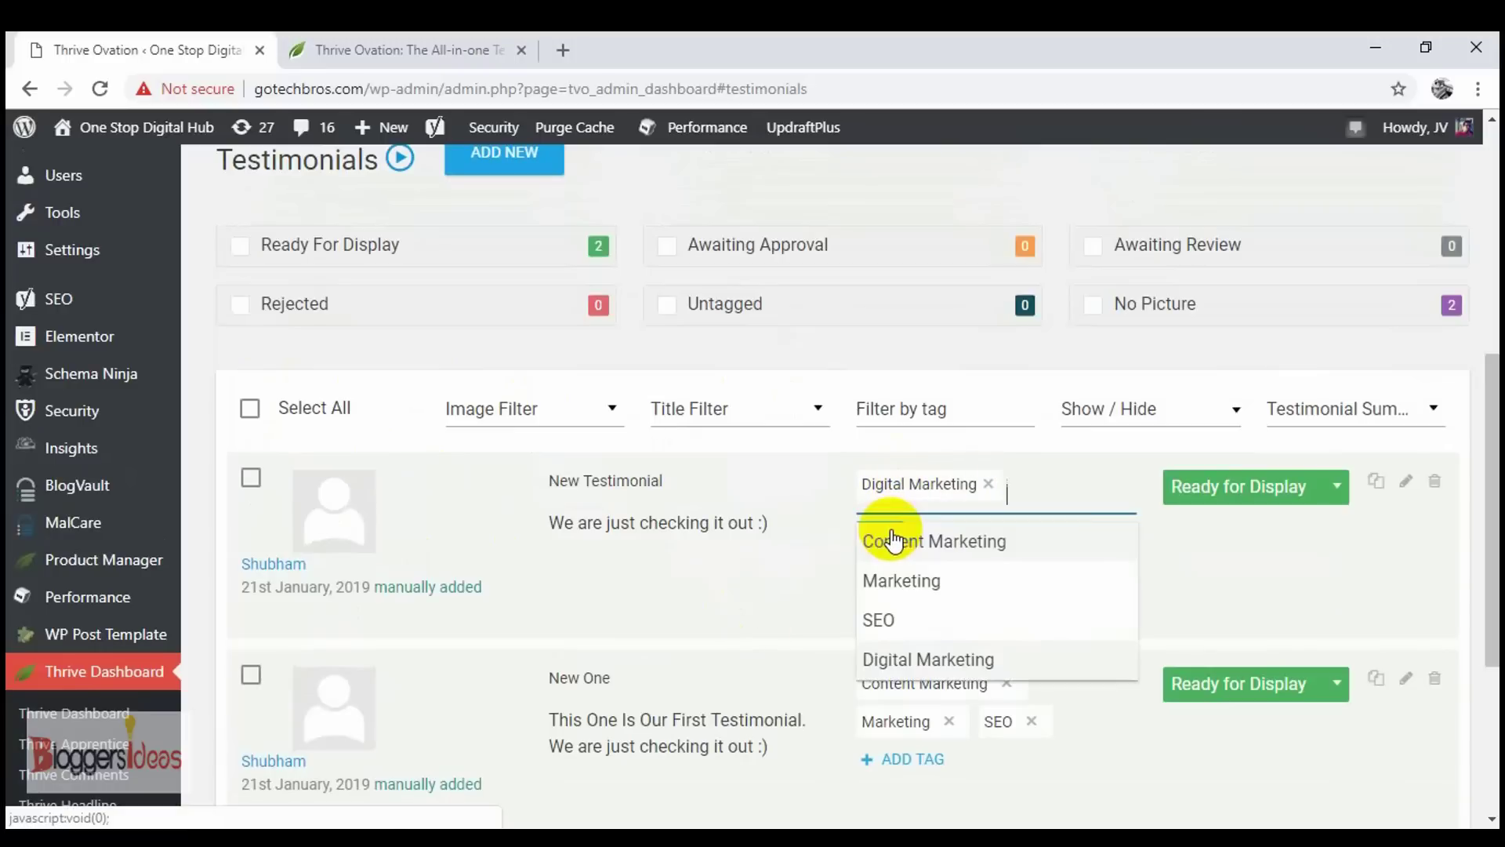
{"action": "left_click", "coordinate": [927, 584]}
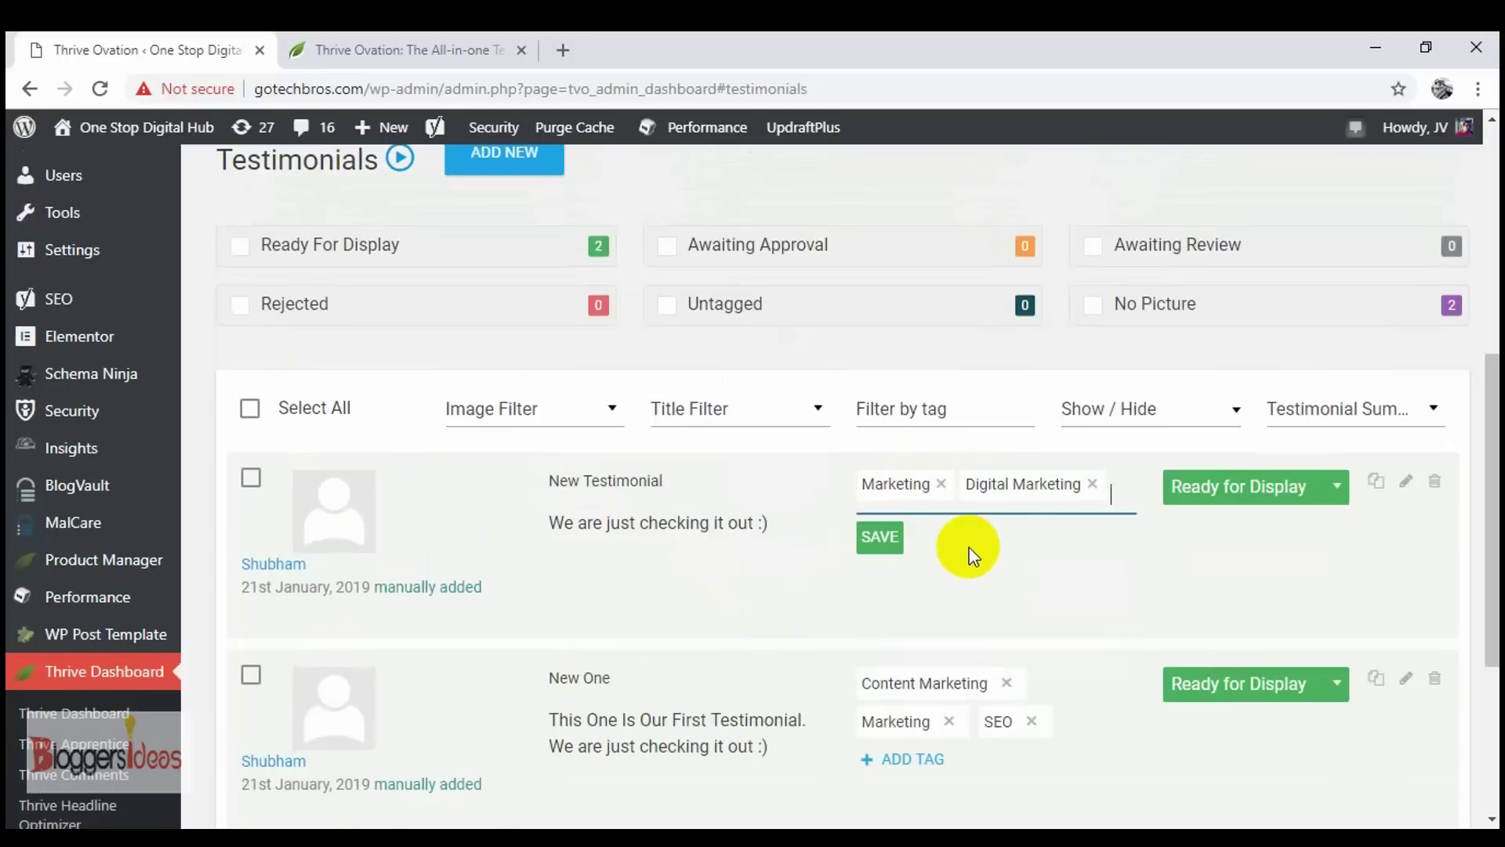
{"action": "scroll", "coordinate": [999, 517], "scroll_direction": "down", "scroll_amount": 2}
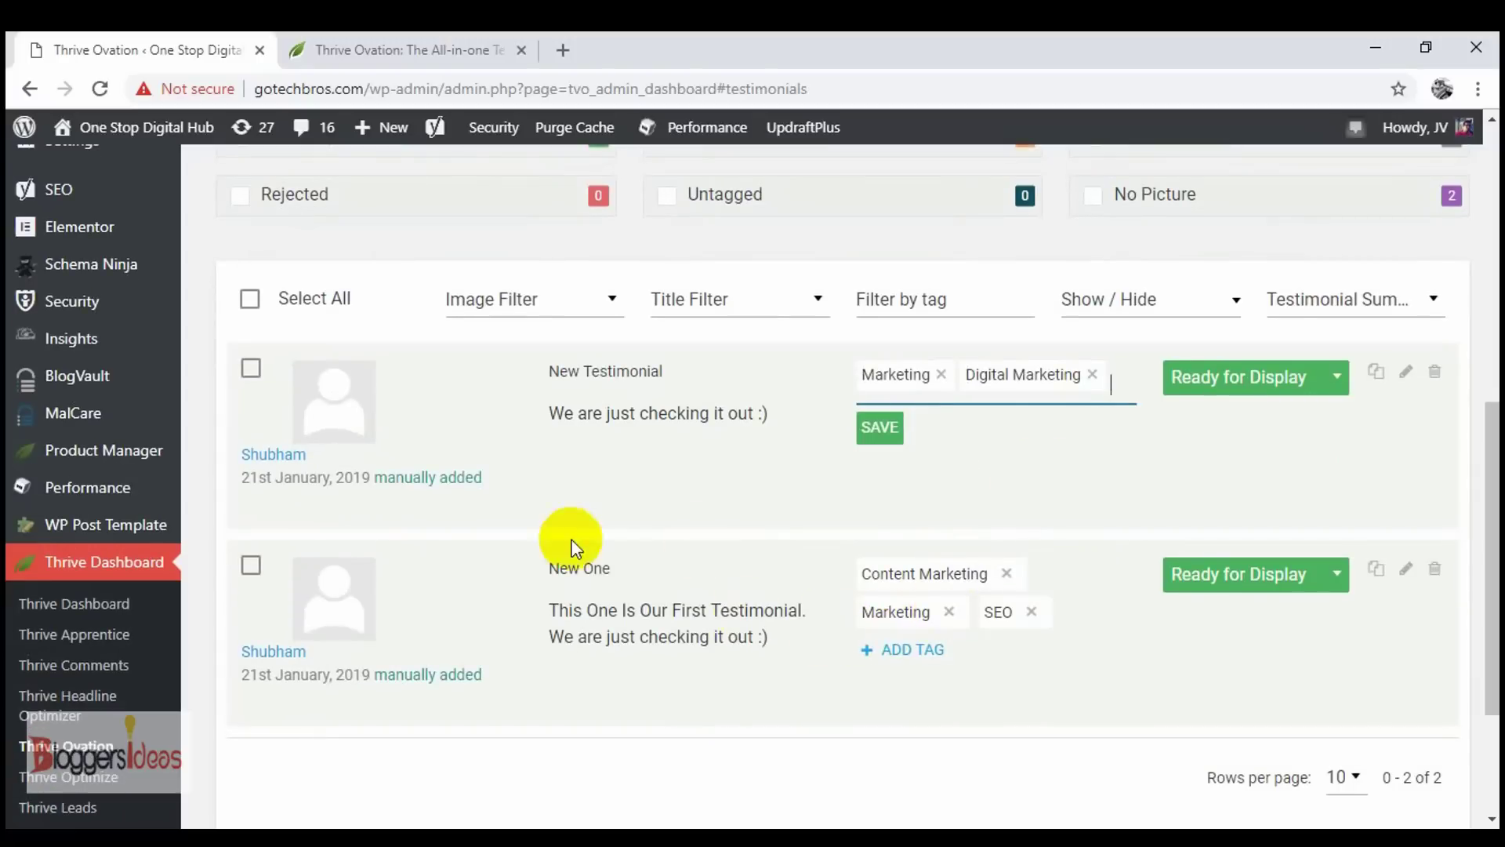
{"action": "scroll", "coordinate": [1013, 470], "scroll_direction": "up", "scroll_amount": 2}
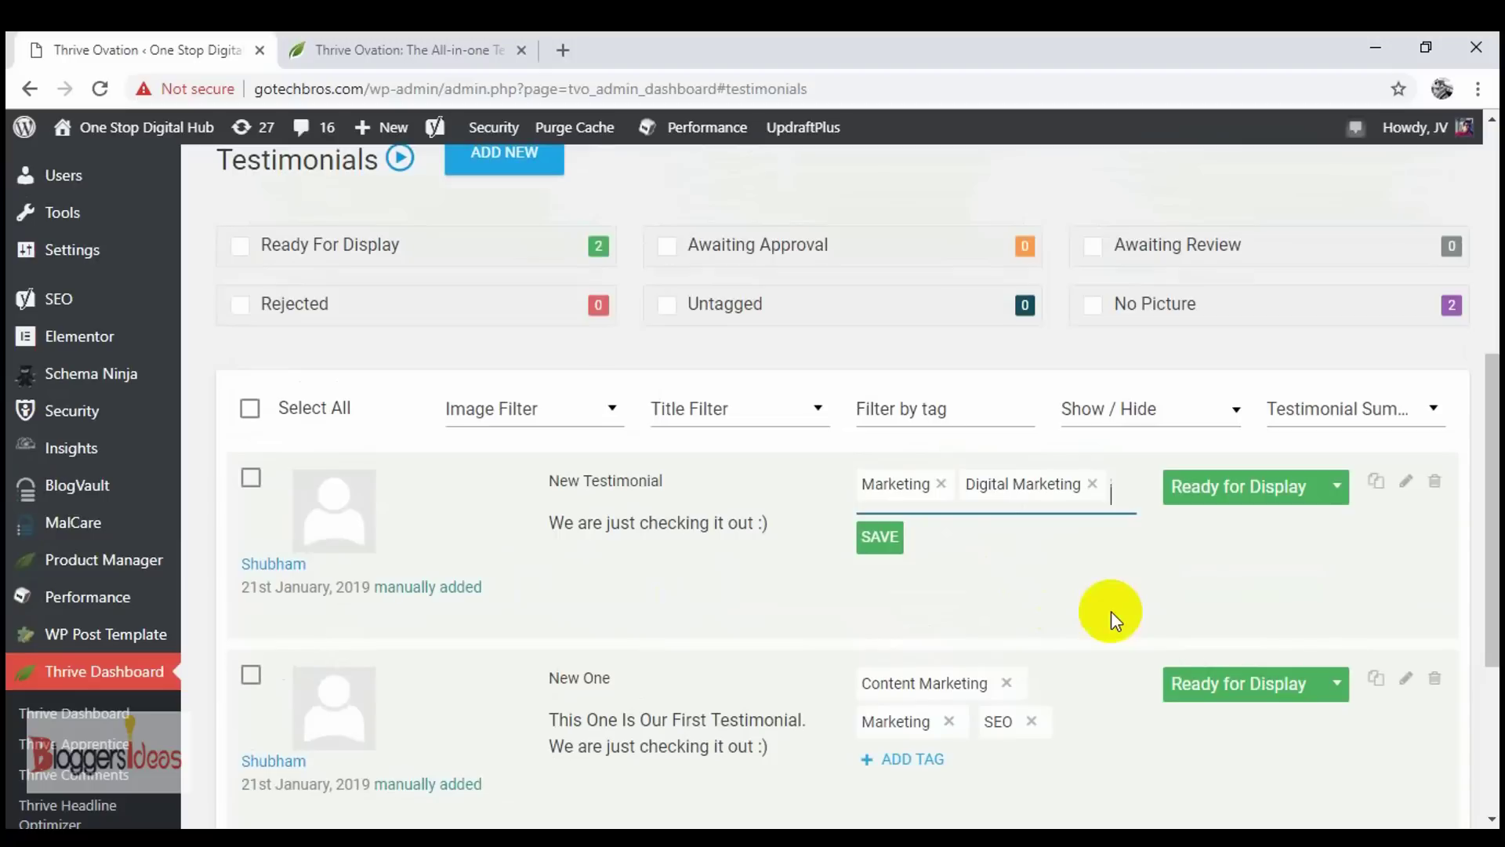
- Review the Show/Hide column and Summary display options, leaving them unchanged
{"action": "left_click", "coordinate": [1176, 414]}
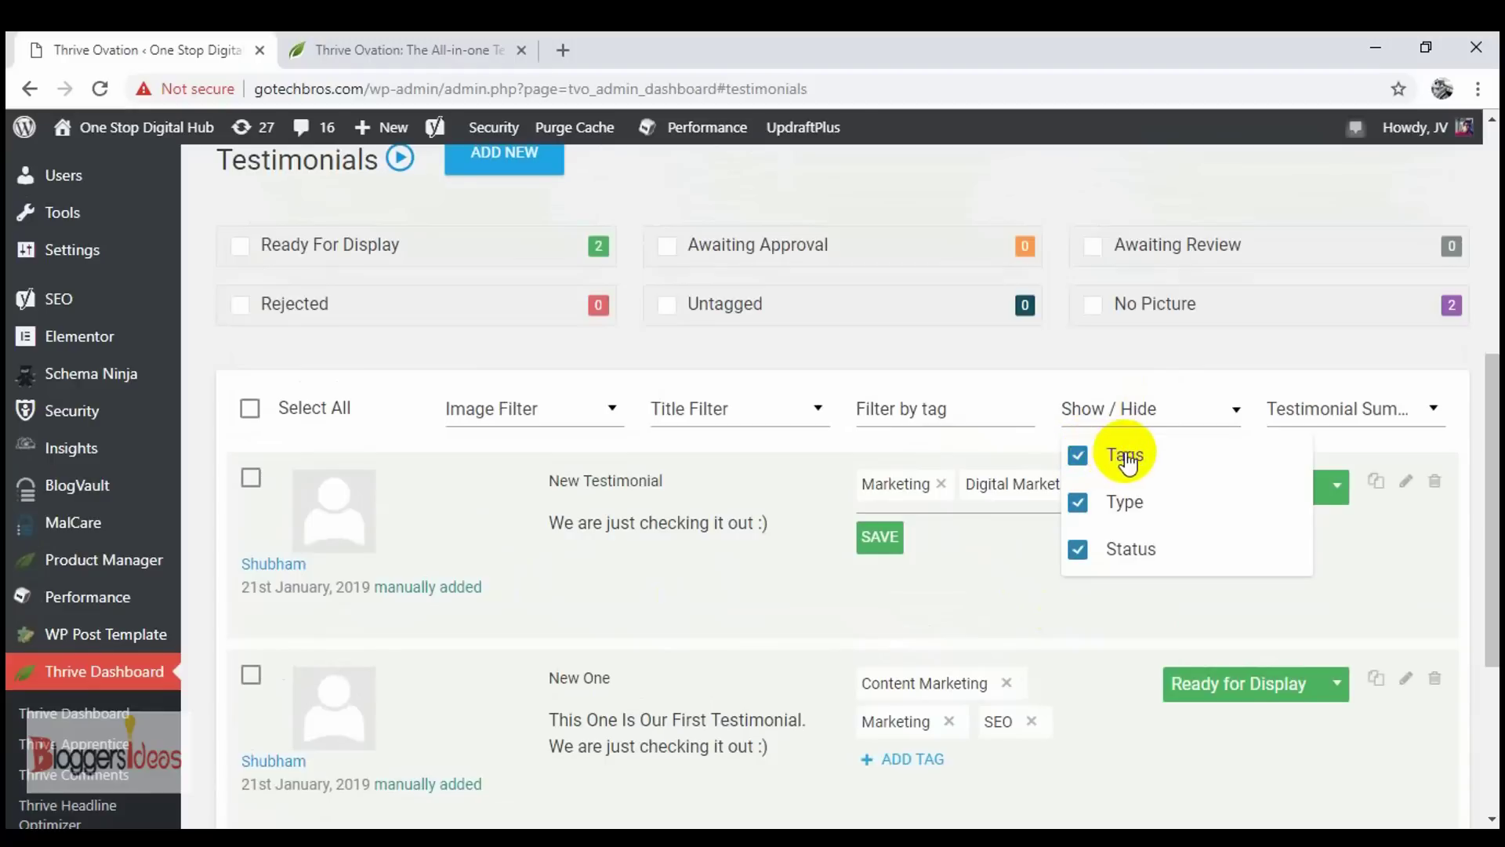
{"action": "left_click", "coordinate": [1030, 554]}
{"action": "left_click", "coordinate": [1360, 411]}
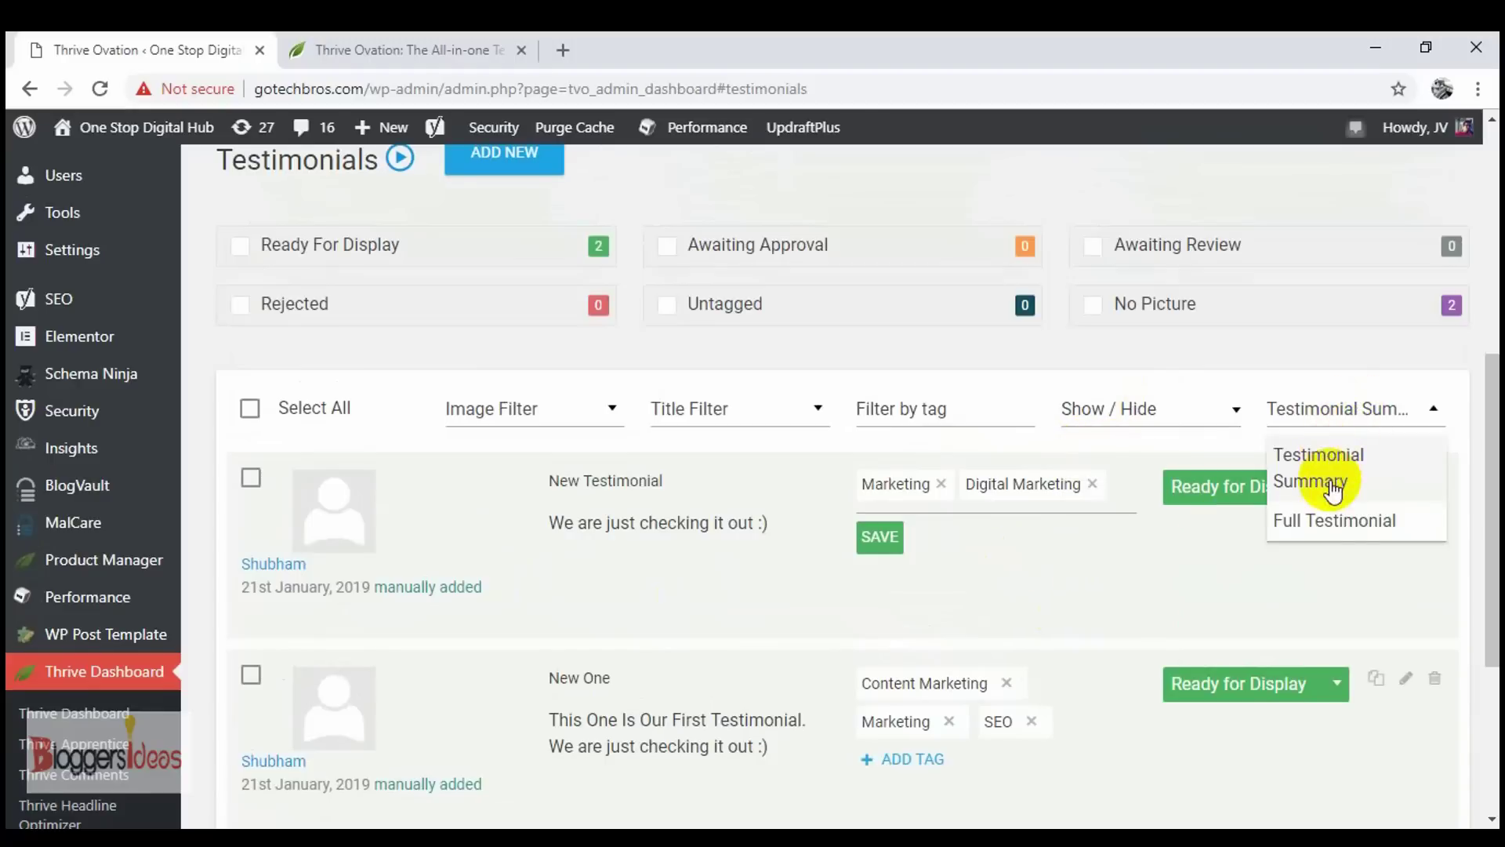
{"action": "scroll", "coordinate": [1102, 533], "scroll_direction": "up", "scroll_amount": 3}
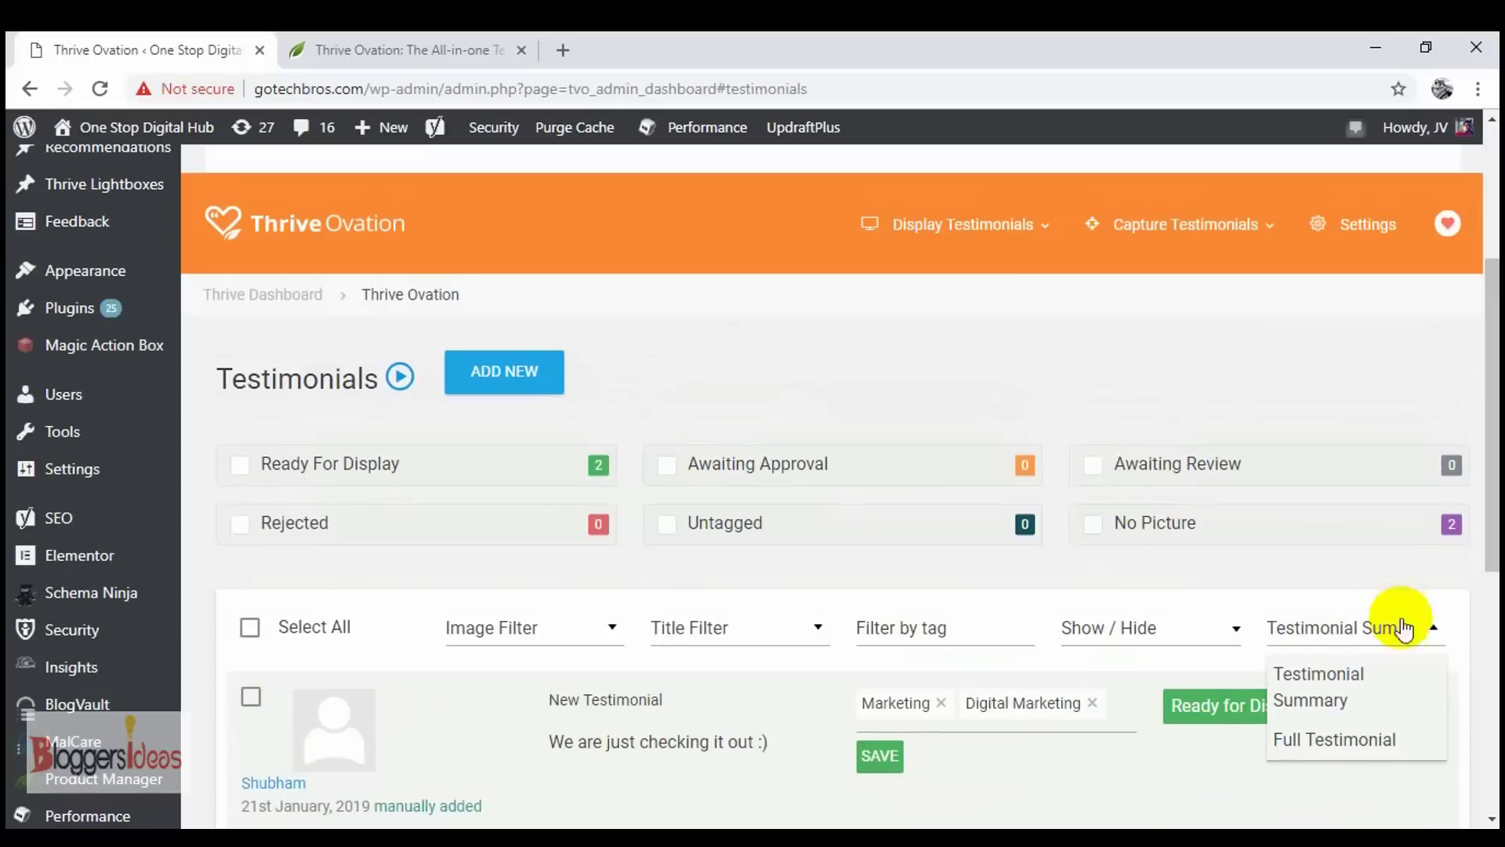
{"action": "left_click", "coordinate": [1389, 627]}
{"action": "scroll", "coordinate": [997, 378], "scroll_direction": "down", "scroll_amount": 5}
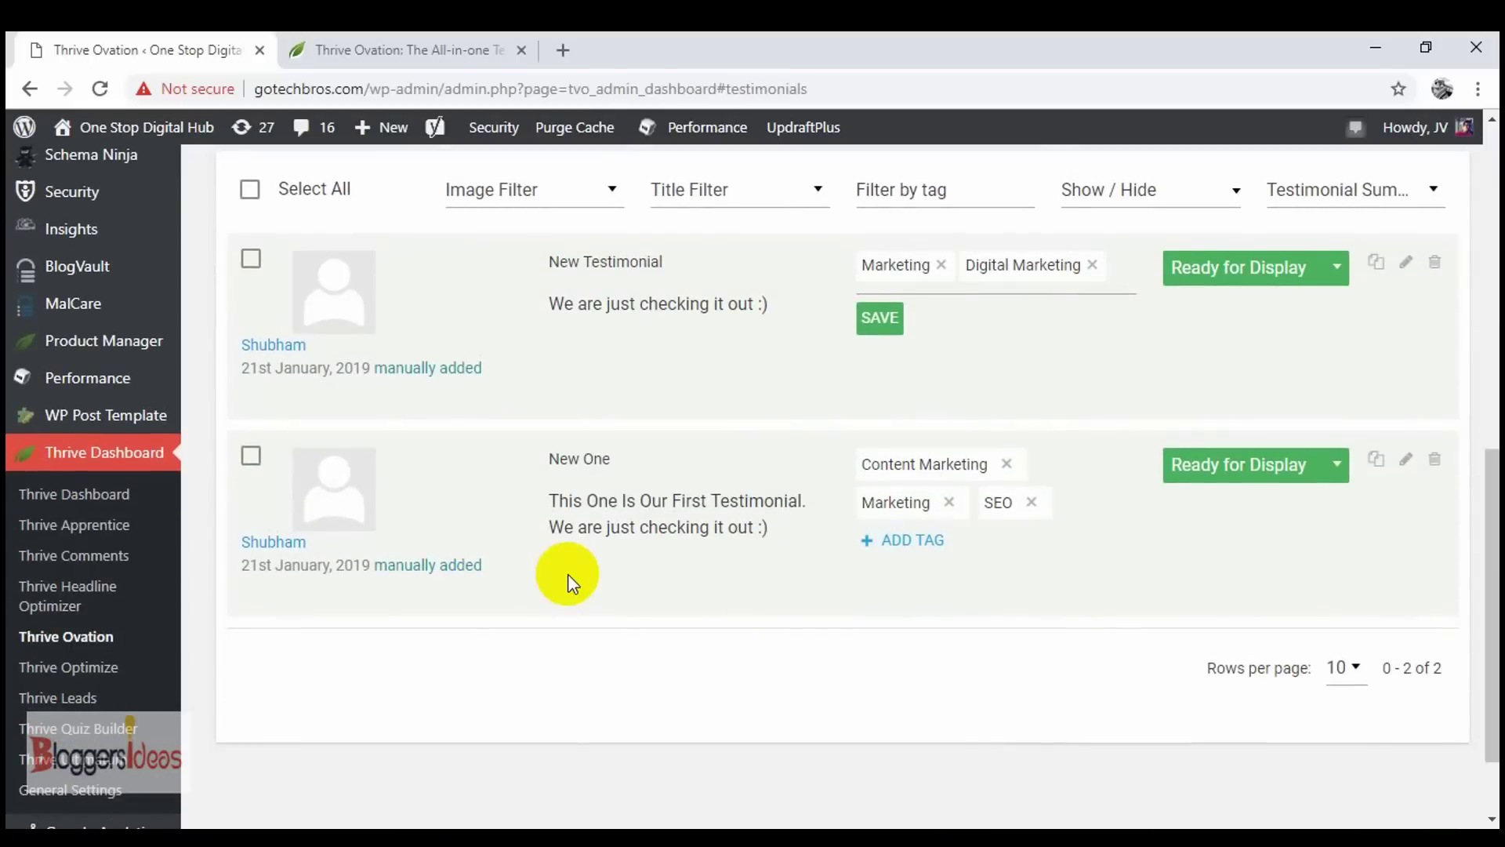
{"action": "scroll", "coordinate": [591, 330], "scroll_direction": "up", "scroll_amount": 3}
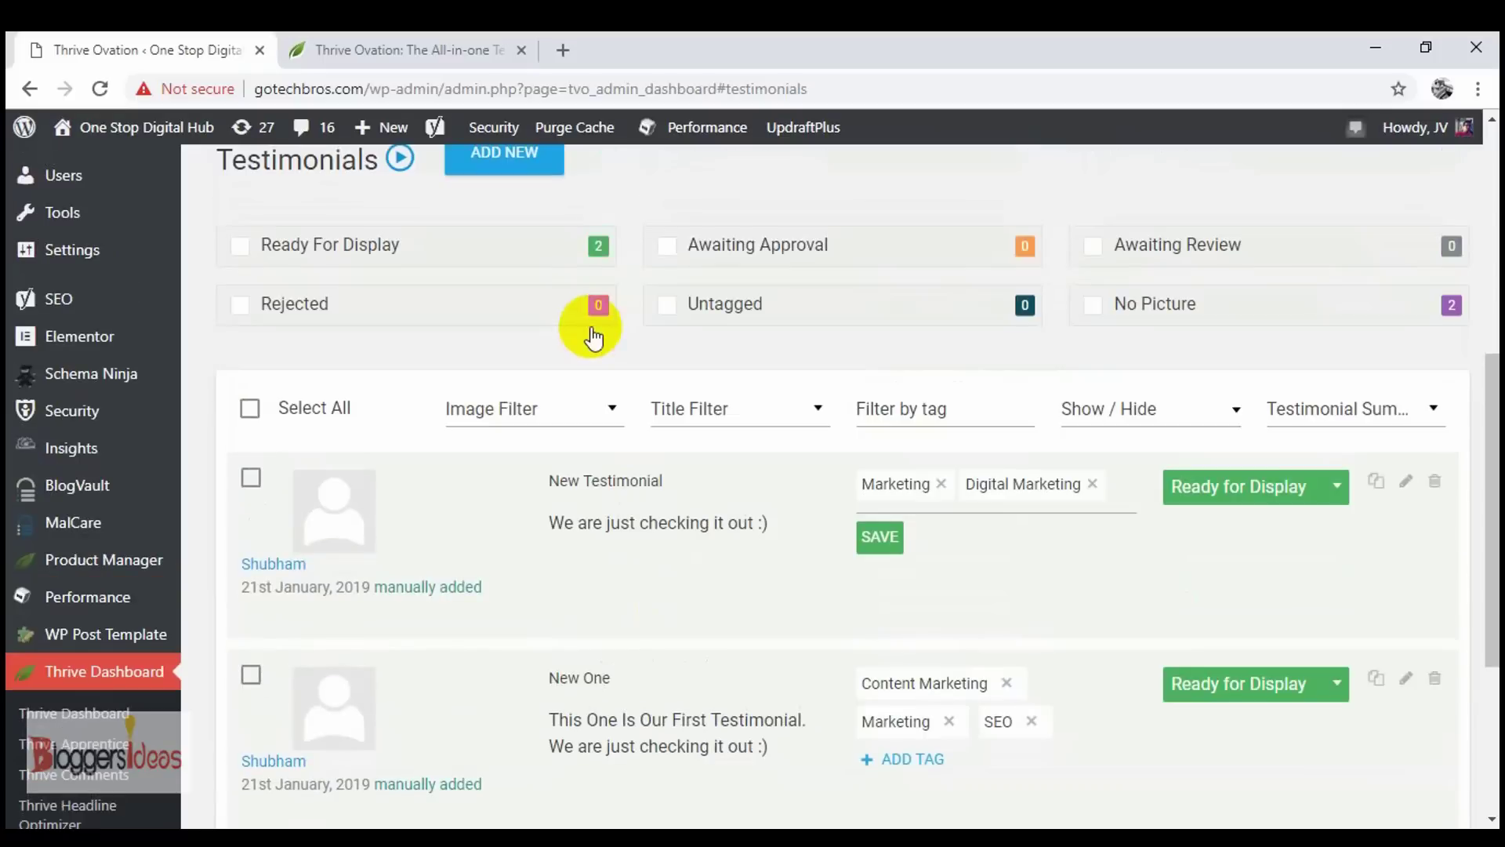
{"action": "scroll", "coordinate": [719, 591], "scroll_direction": "up", "scroll_amount": 3}
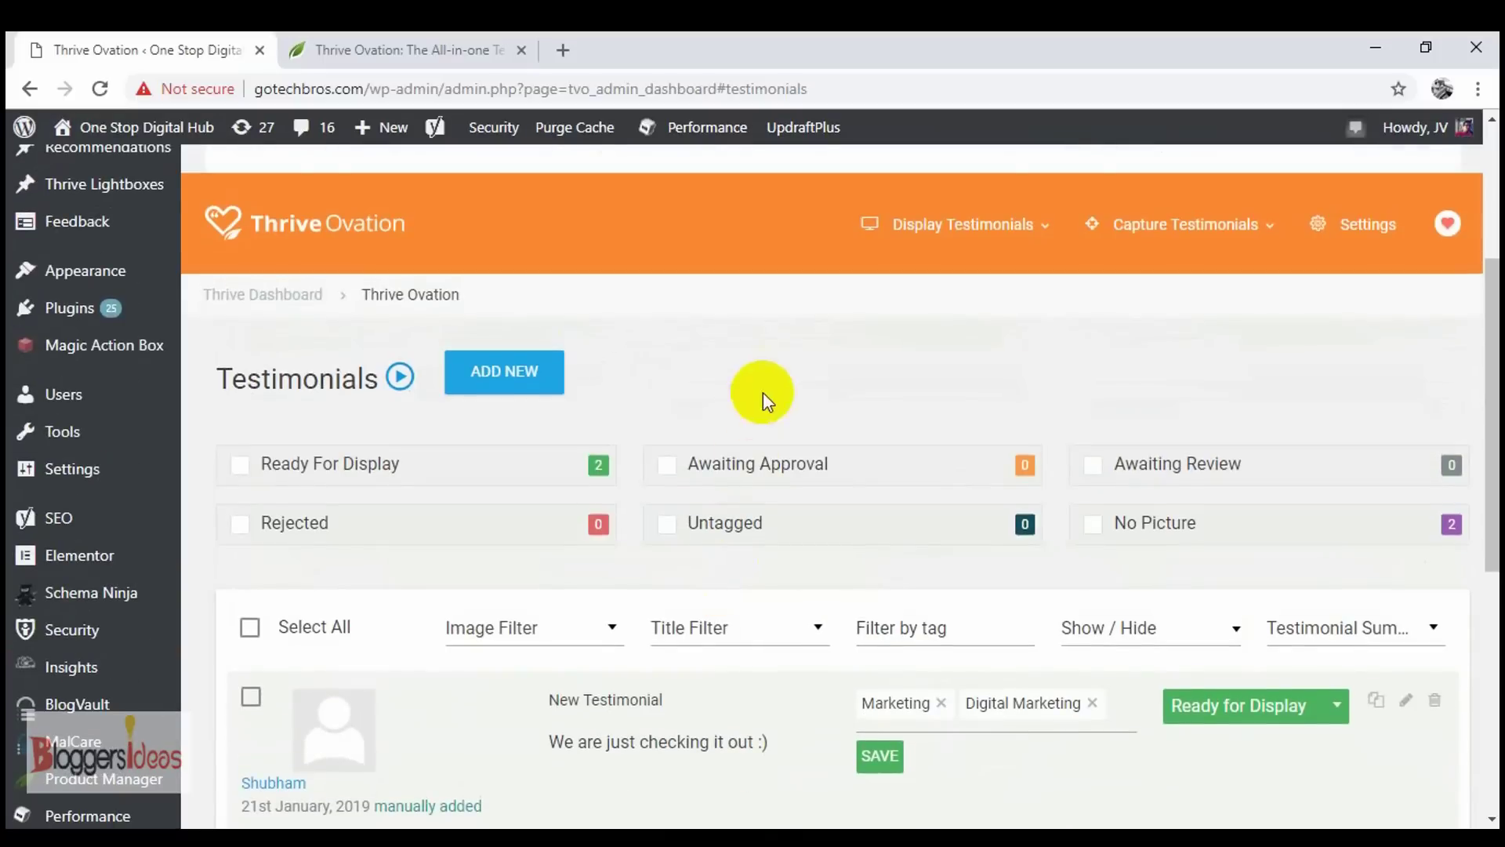
{"action": "scroll", "coordinate": [783, 431], "scroll_direction": "down", "scroll_amount": 1}
{"action": "scroll", "coordinate": [705, 603], "scroll_direction": "down", "scroll_amount": 1}
{"action": "scroll", "coordinate": [706, 604], "scroll_direction": "up", "scroll_amount": 3}
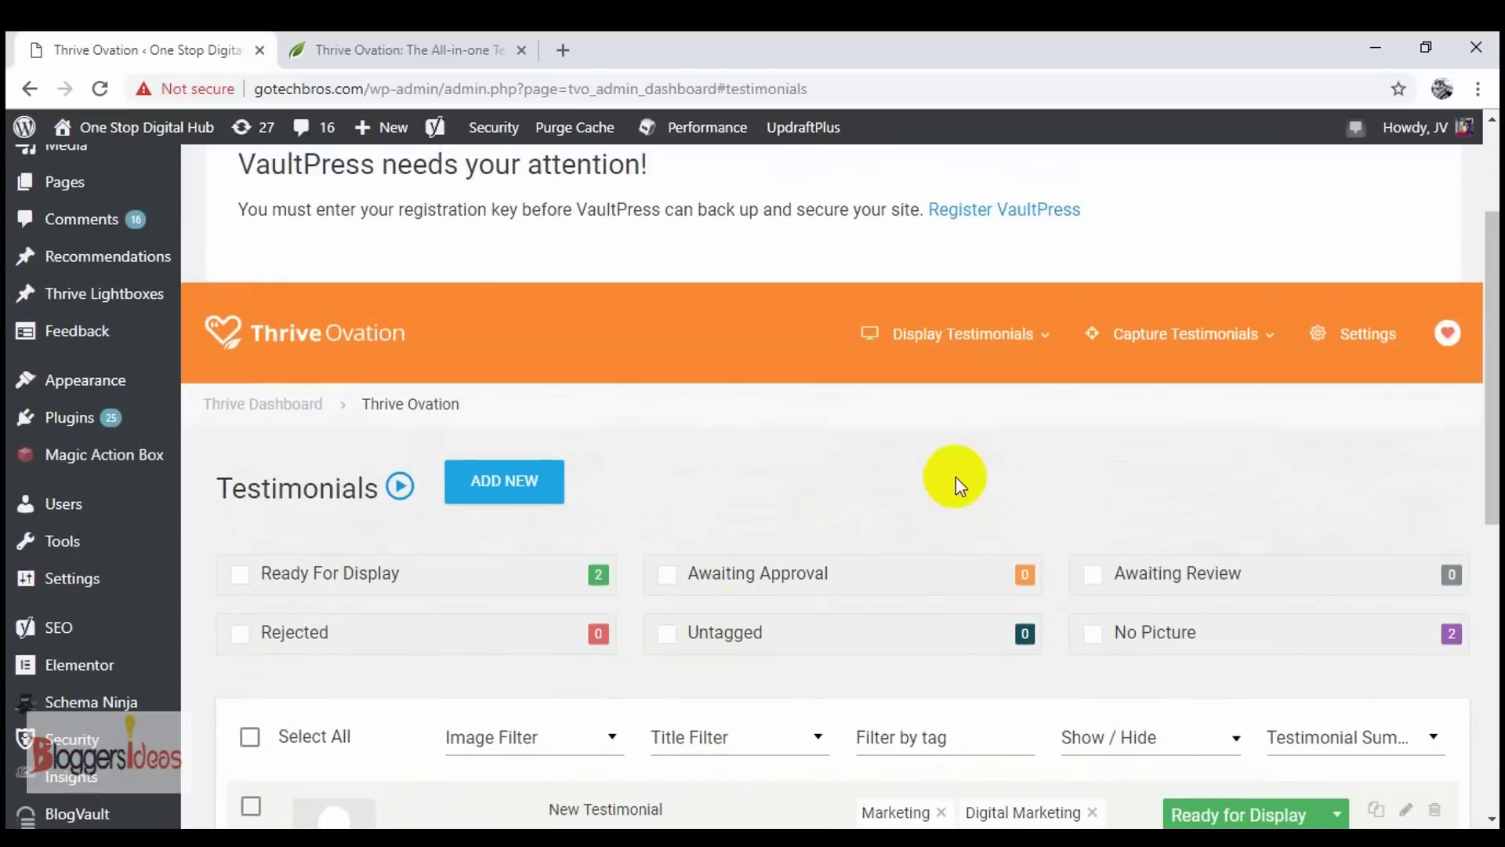
- Open the Thrive Architect display guide, then close its tutorial video popup
{"action": "left_click", "coordinate": [1042, 335]}
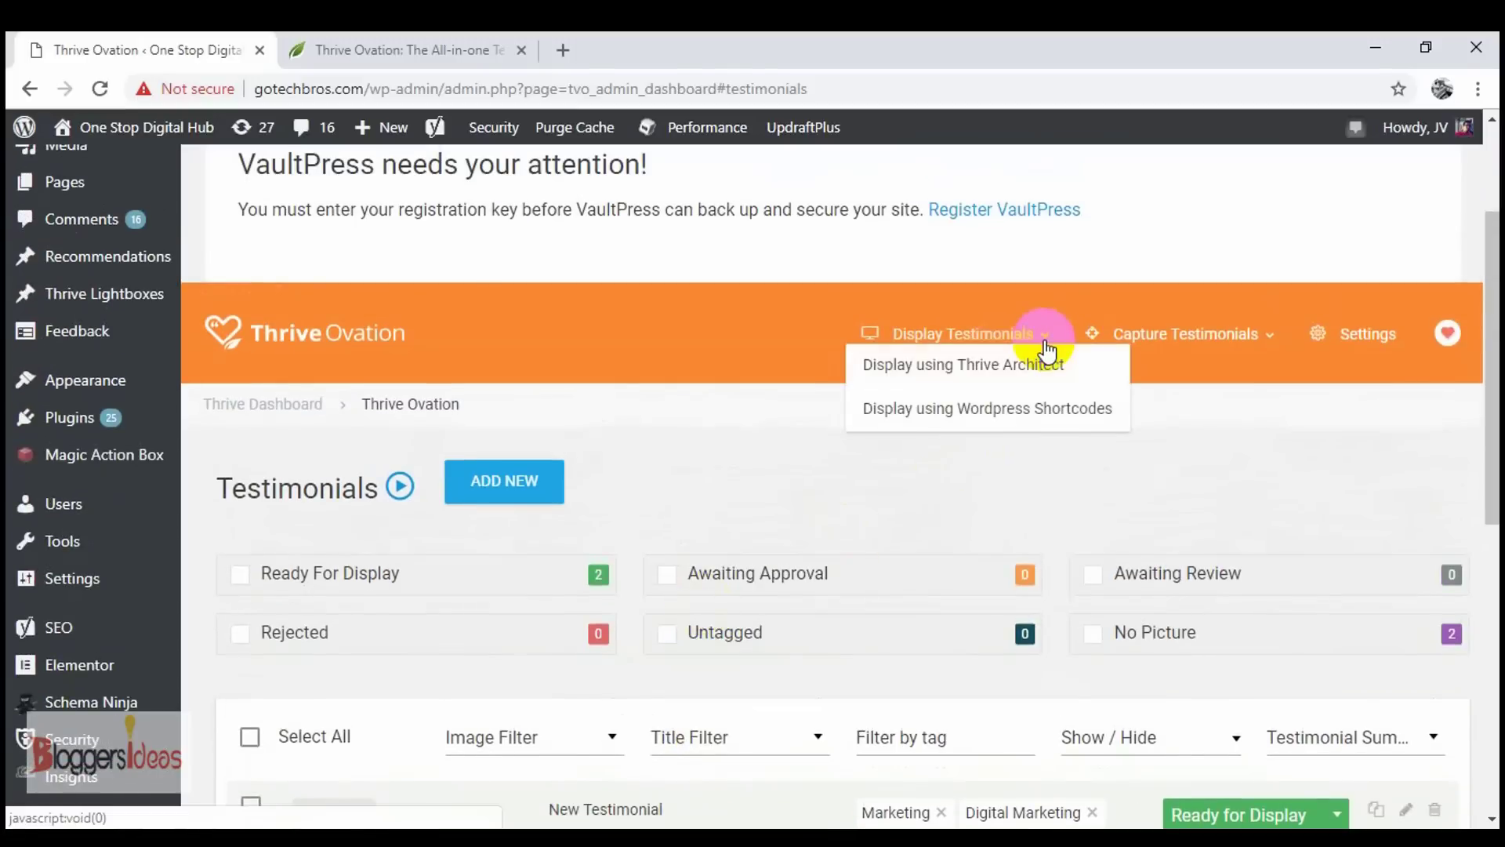
{"action": "left_click", "coordinate": [1027, 364]}
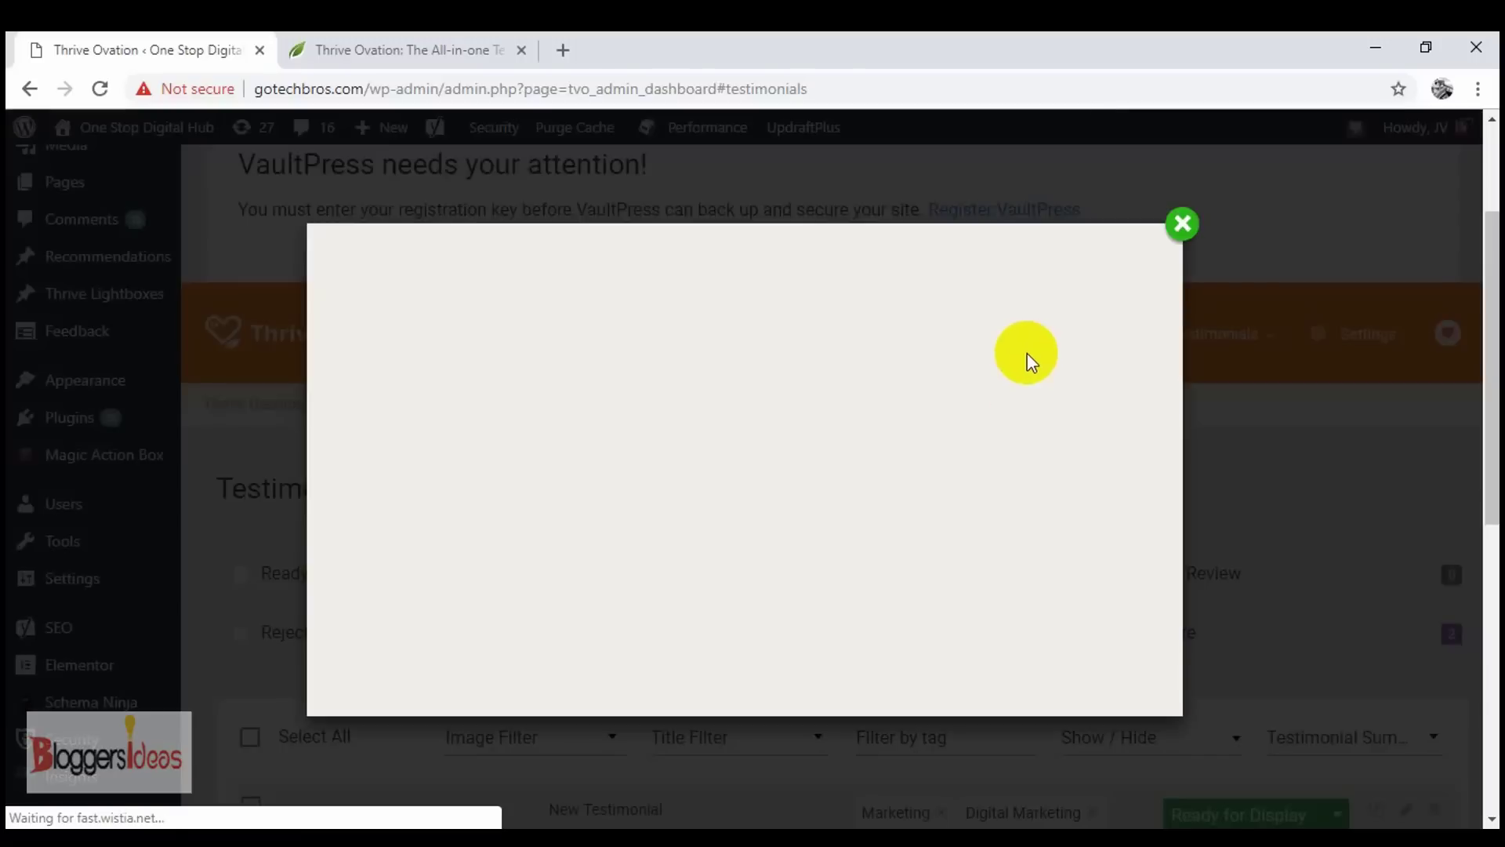
{"action": "left_click", "coordinate": [1192, 222]}
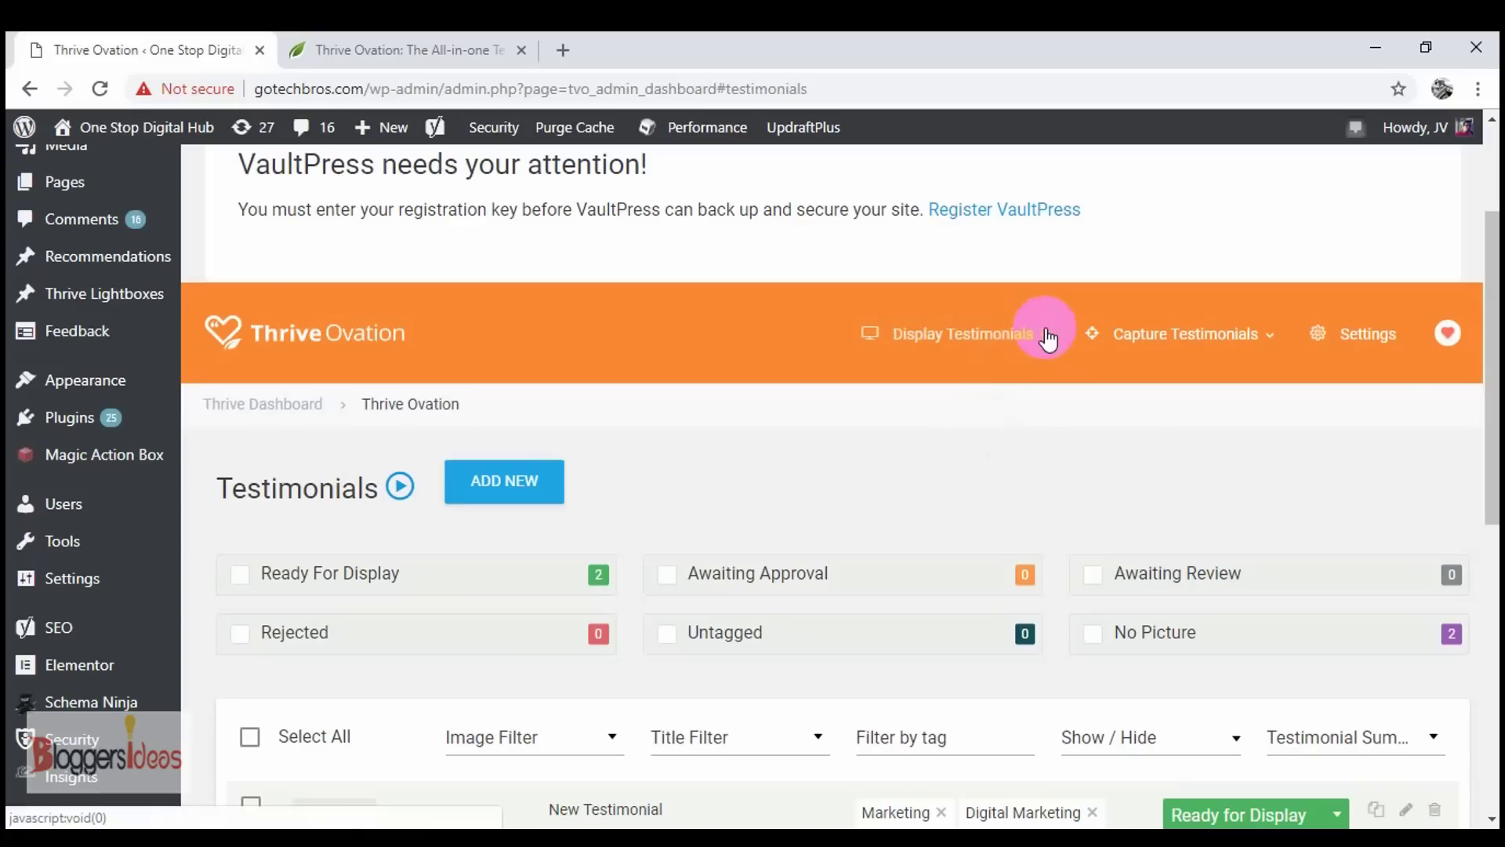
{"action": "scroll", "coordinate": [862, 476], "scroll_direction": "down", "scroll_amount": 7}
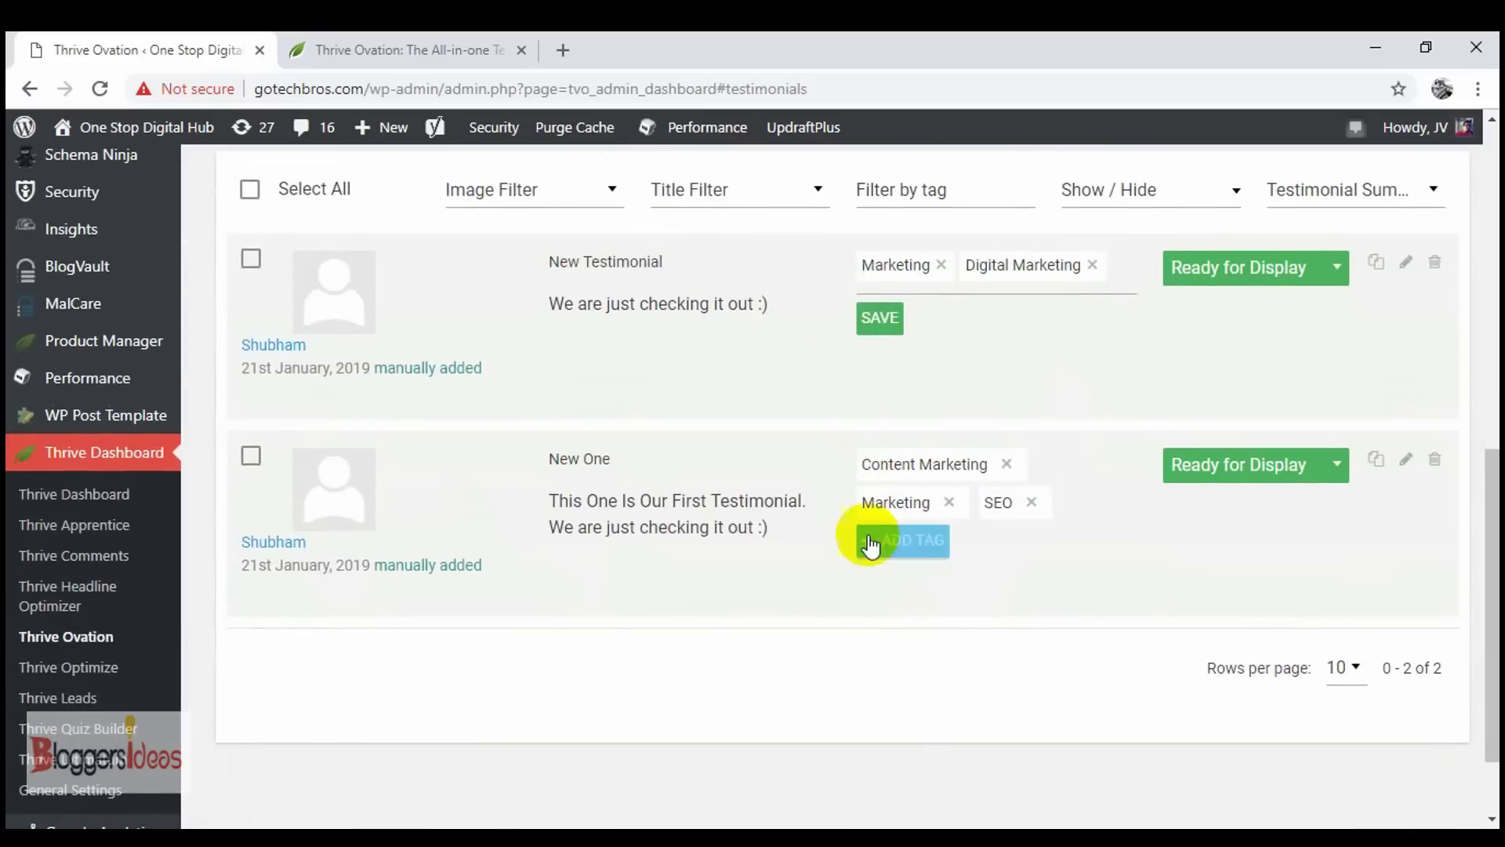
{"action": "scroll", "coordinate": [867, 538], "scroll_direction": "up", "scroll_amount": 3}
{"action": "scroll", "coordinate": [948, 220], "scroll_direction": "up", "scroll_amount": 4}
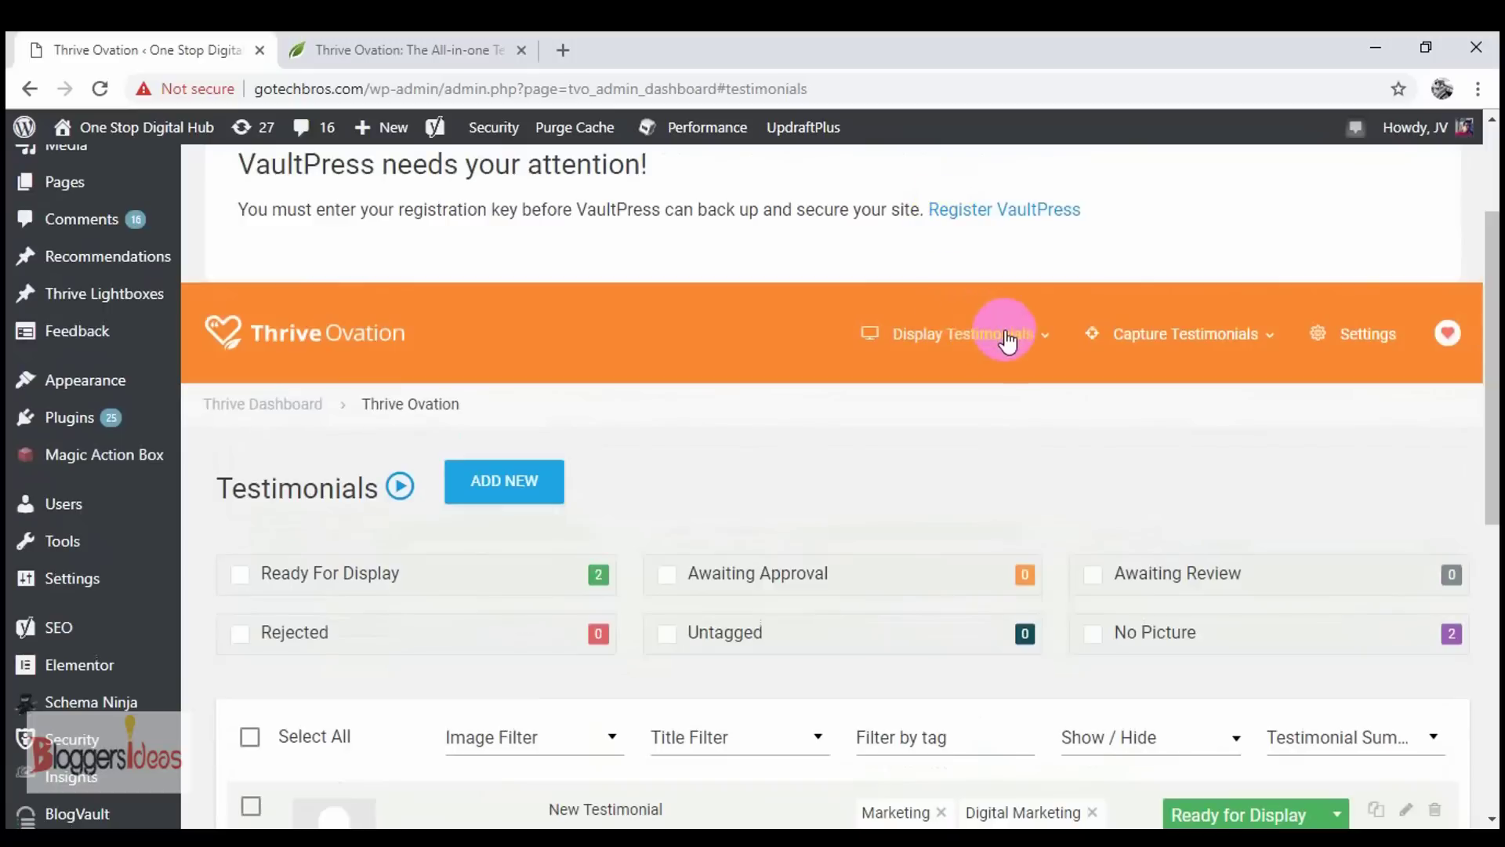
- Review the Display Testimonials and Capture Testimonials option lists, ending at the top of the dashboard
{"action": "left_click", "coordinate": [1046, 345]}
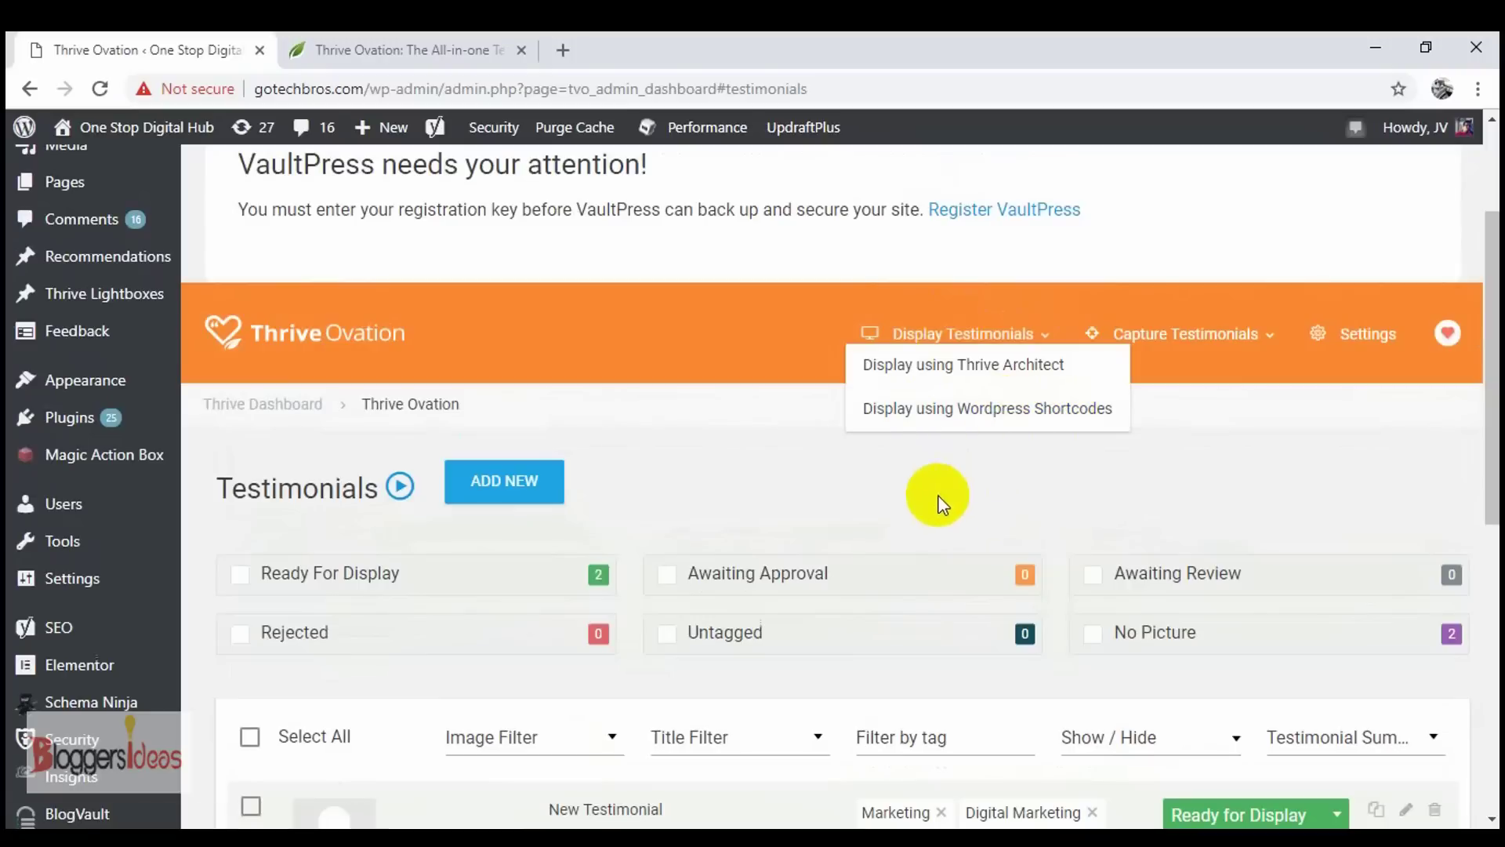
{"action": "left_click", "coordinate": [741, 475]}
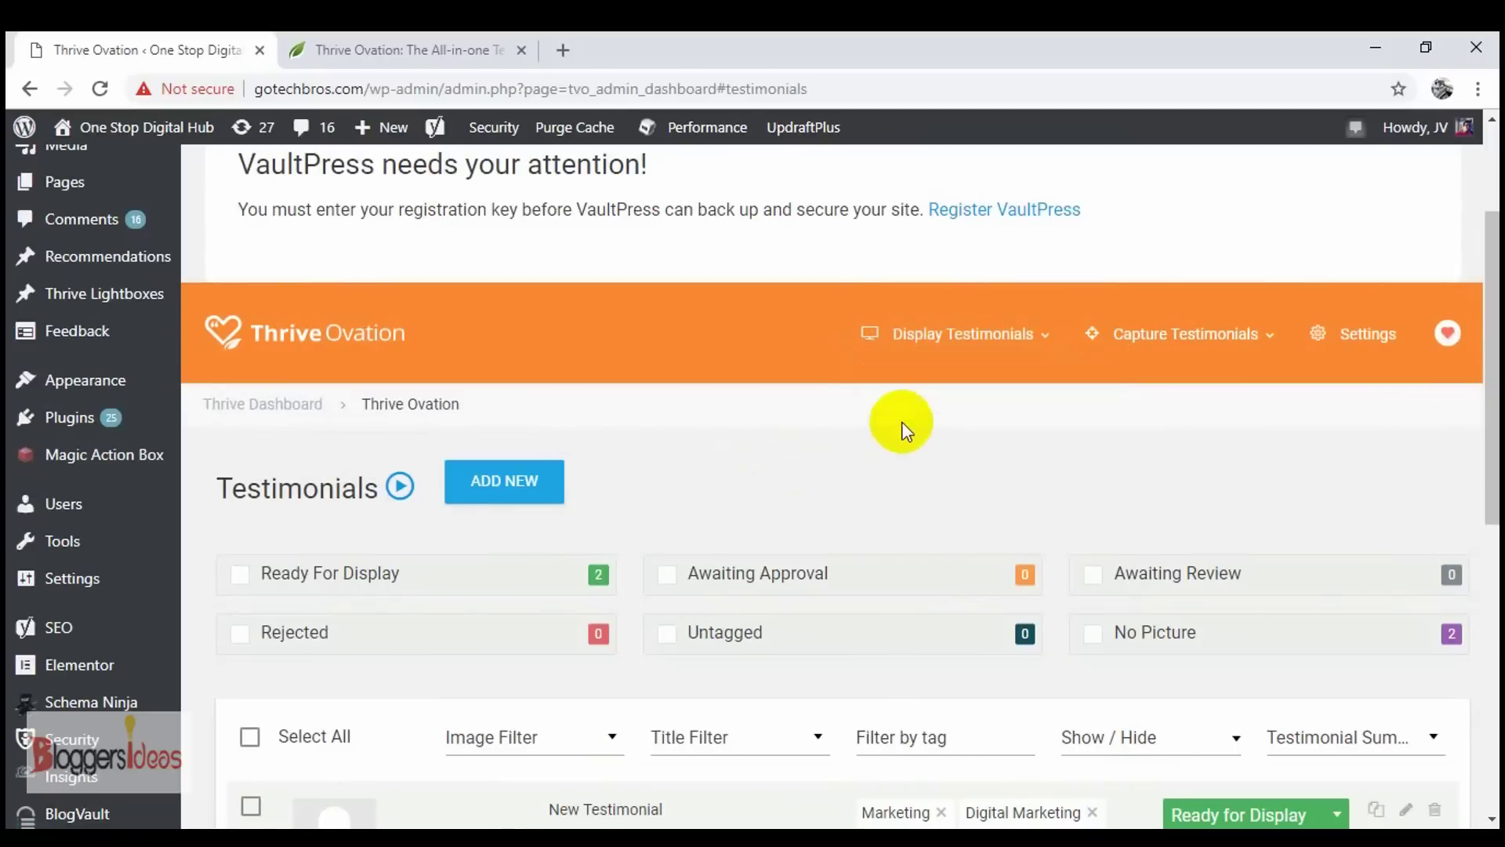
{"action": "left_click", "coordinate": [1041, 343]}
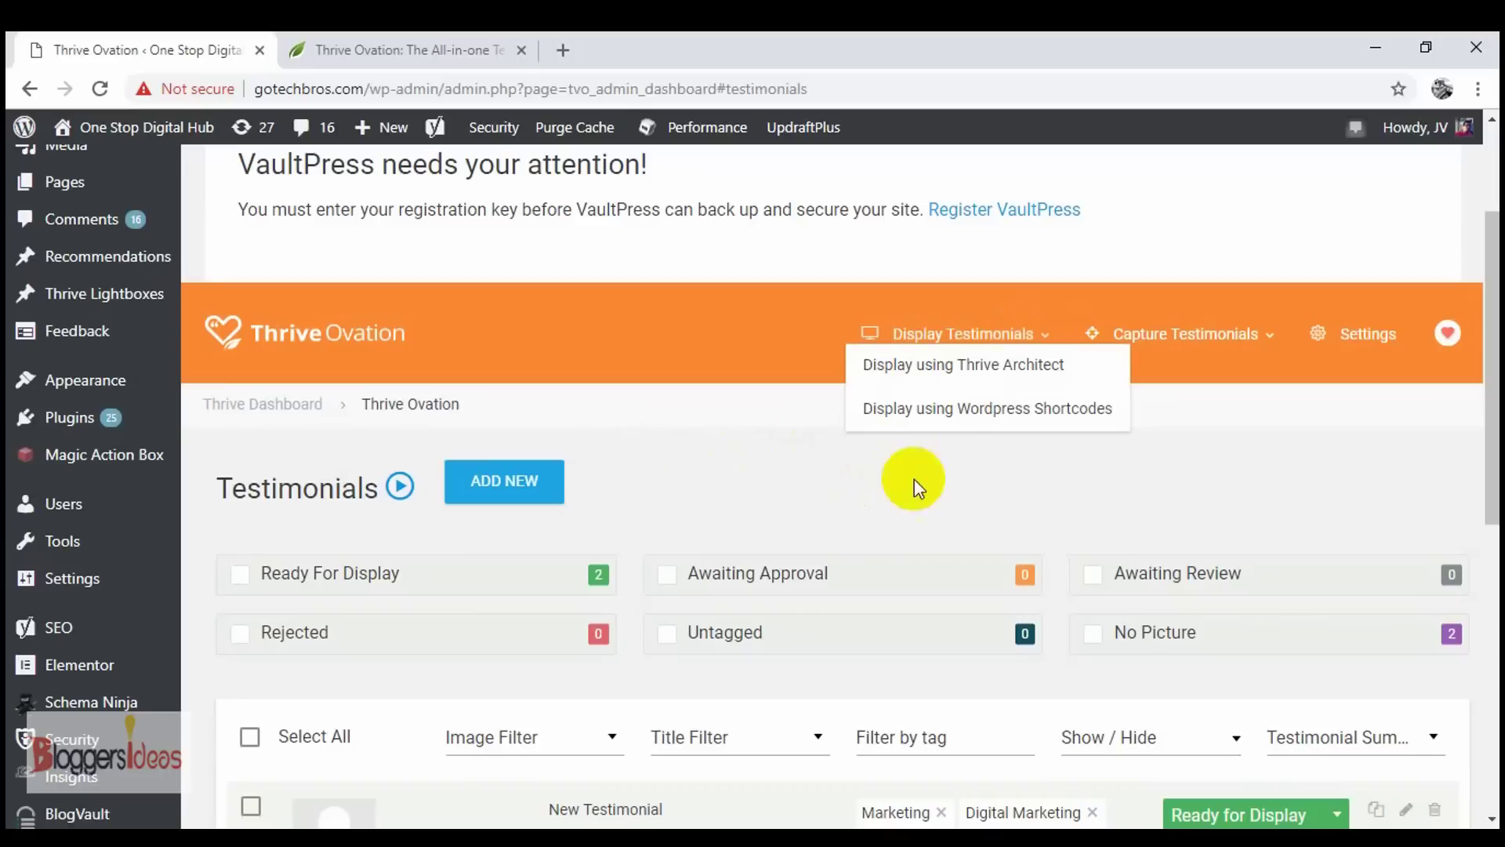
{"action": "left_click", "coordinate": [1285, 342]}
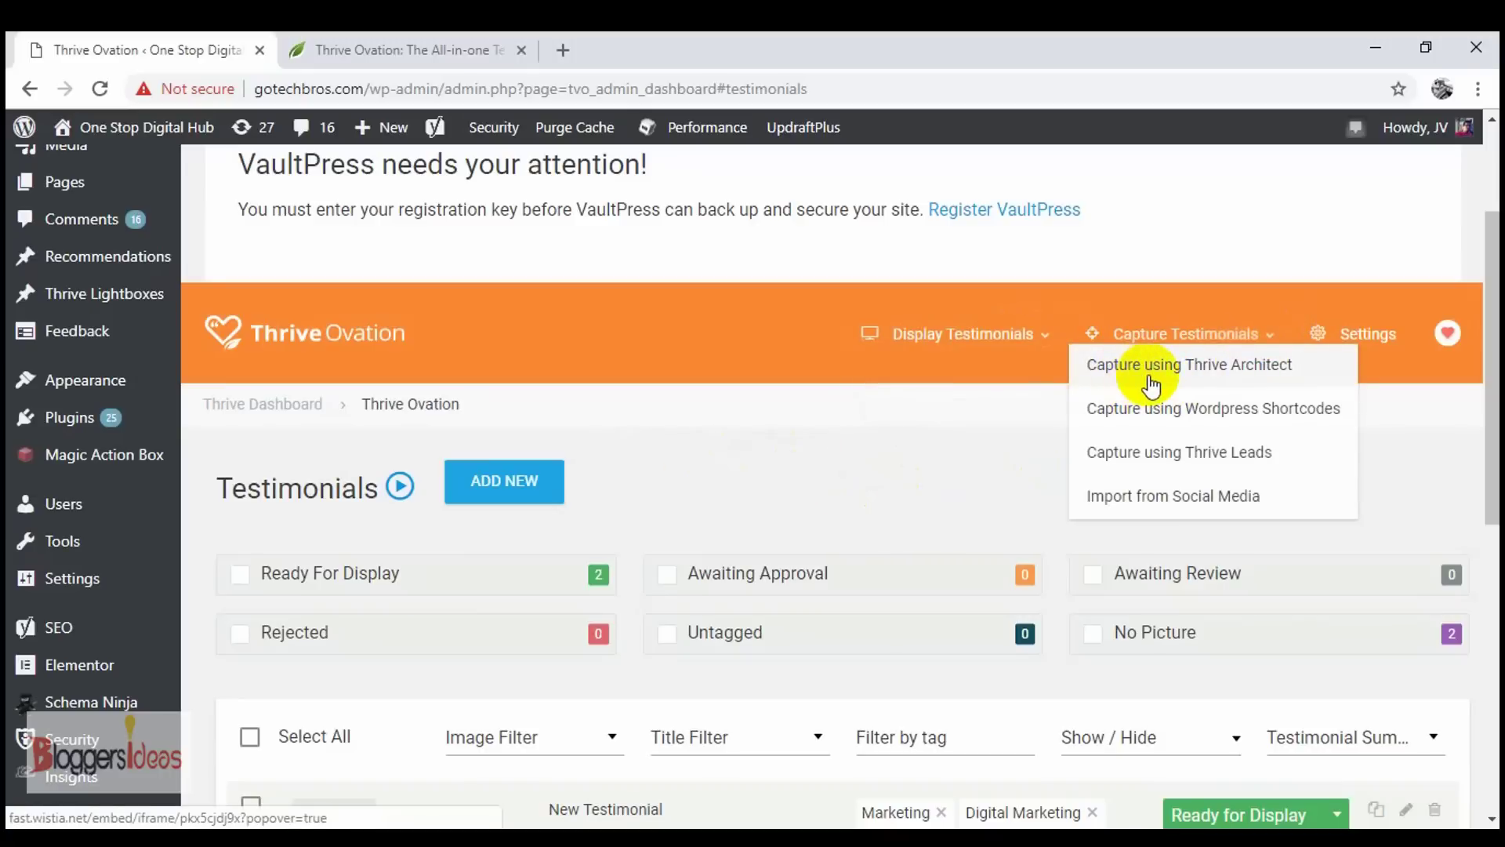
{"action": "left_click", "coordinate": [755, 445]}
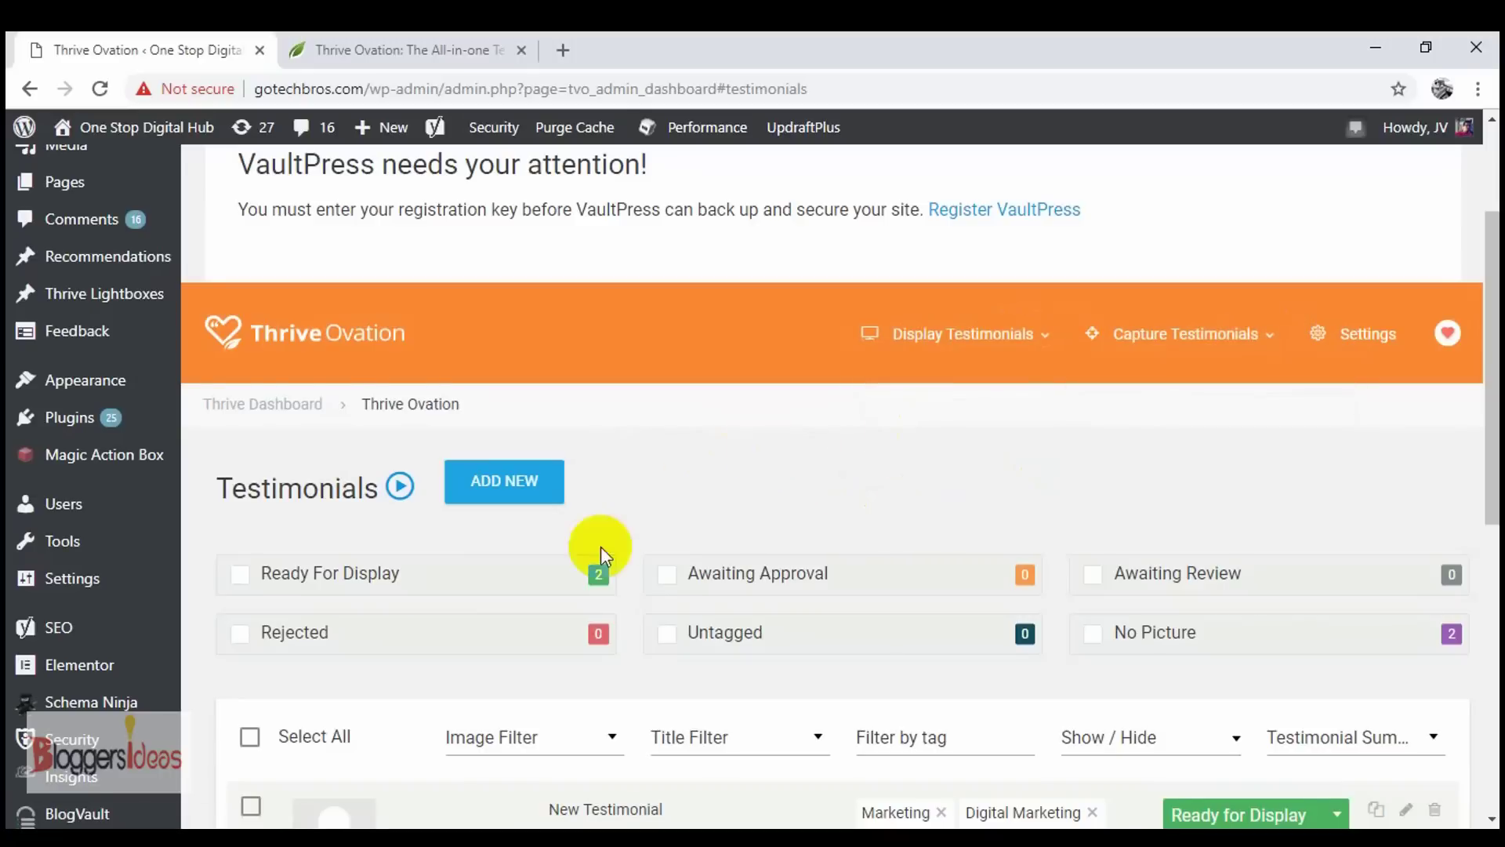
{"action": "scroll", "coordinate": [600, 547], "scroll_direction": "down", "scroll_amount": 4}
{"action": "scroll", "coordinate": [723, 524], "scroll_direction": "down", "scroll_amount": 4}
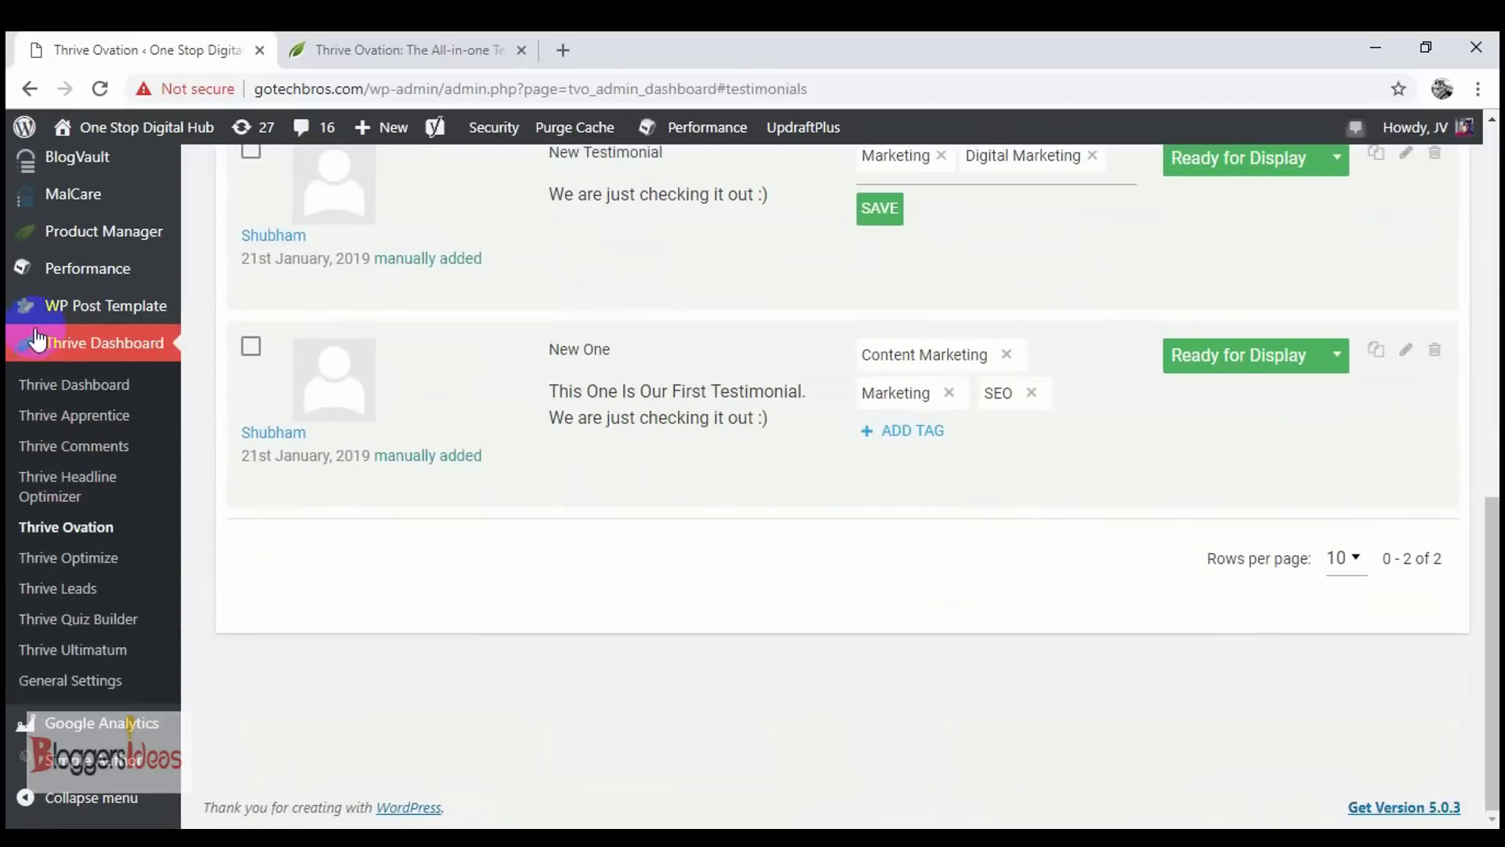
{"action": "scroll", "coordinate": [448, 351], "scroll_direction": "up", "scroll_amount": 5}
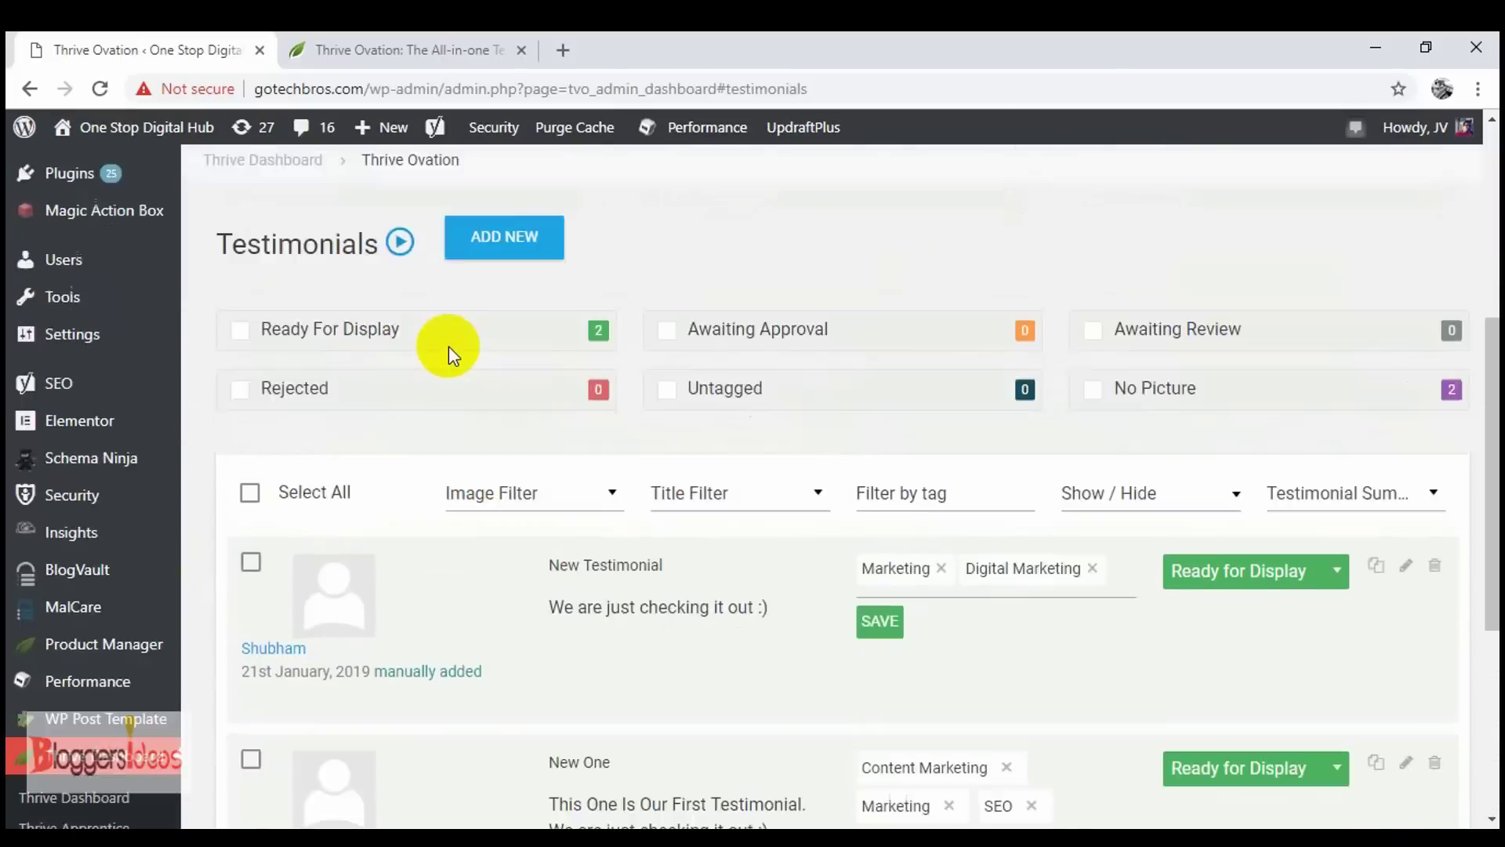
{"action": "scroll", "coordinate": [448, 345], "scroll_direction": "up", "scroll_amount": 5}
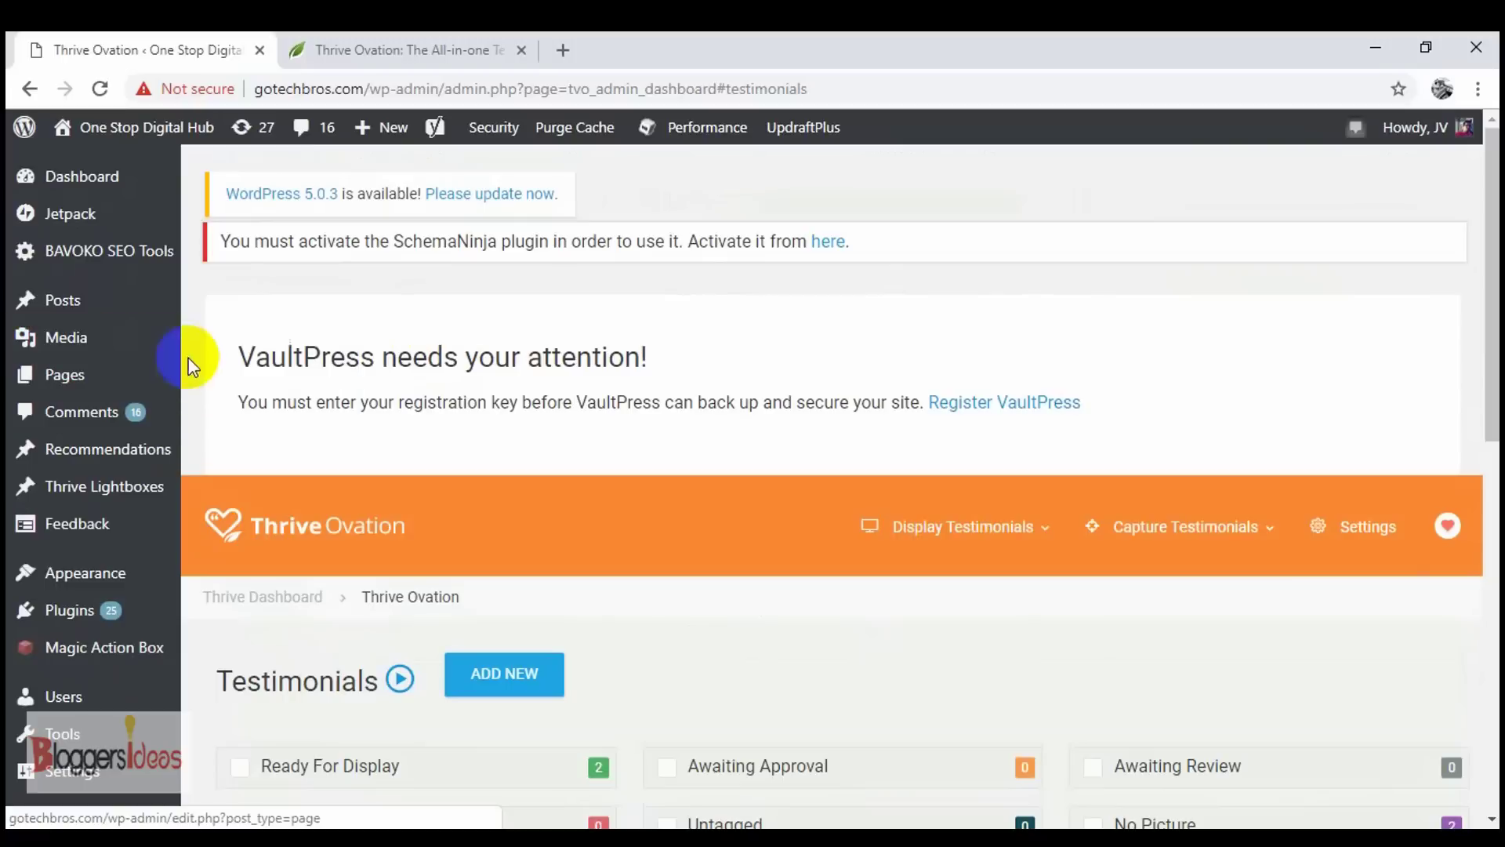
- From Pages > All Pages, open Home Page Dummy's Edit with Thrive Architect link in a new tab
{"action": "mouse_move", "coordinate": [114, 380]}
{"action": "left_click", "coordinate": [208, 379]}
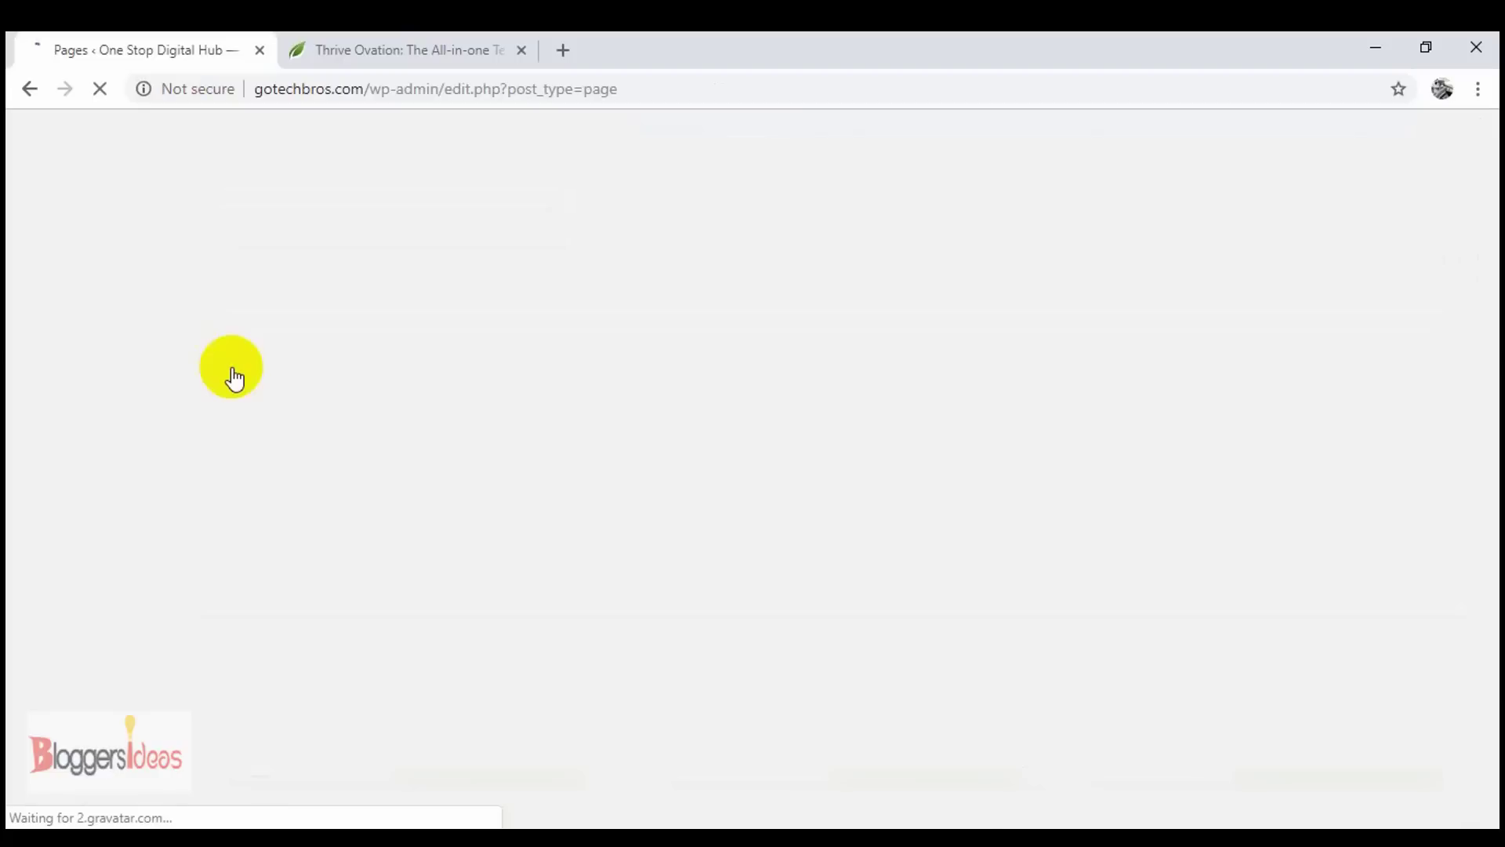
{"action": "scroll", "coordinate": [494, 685], "scroll_direction": "down", "scroll_amount": 7}
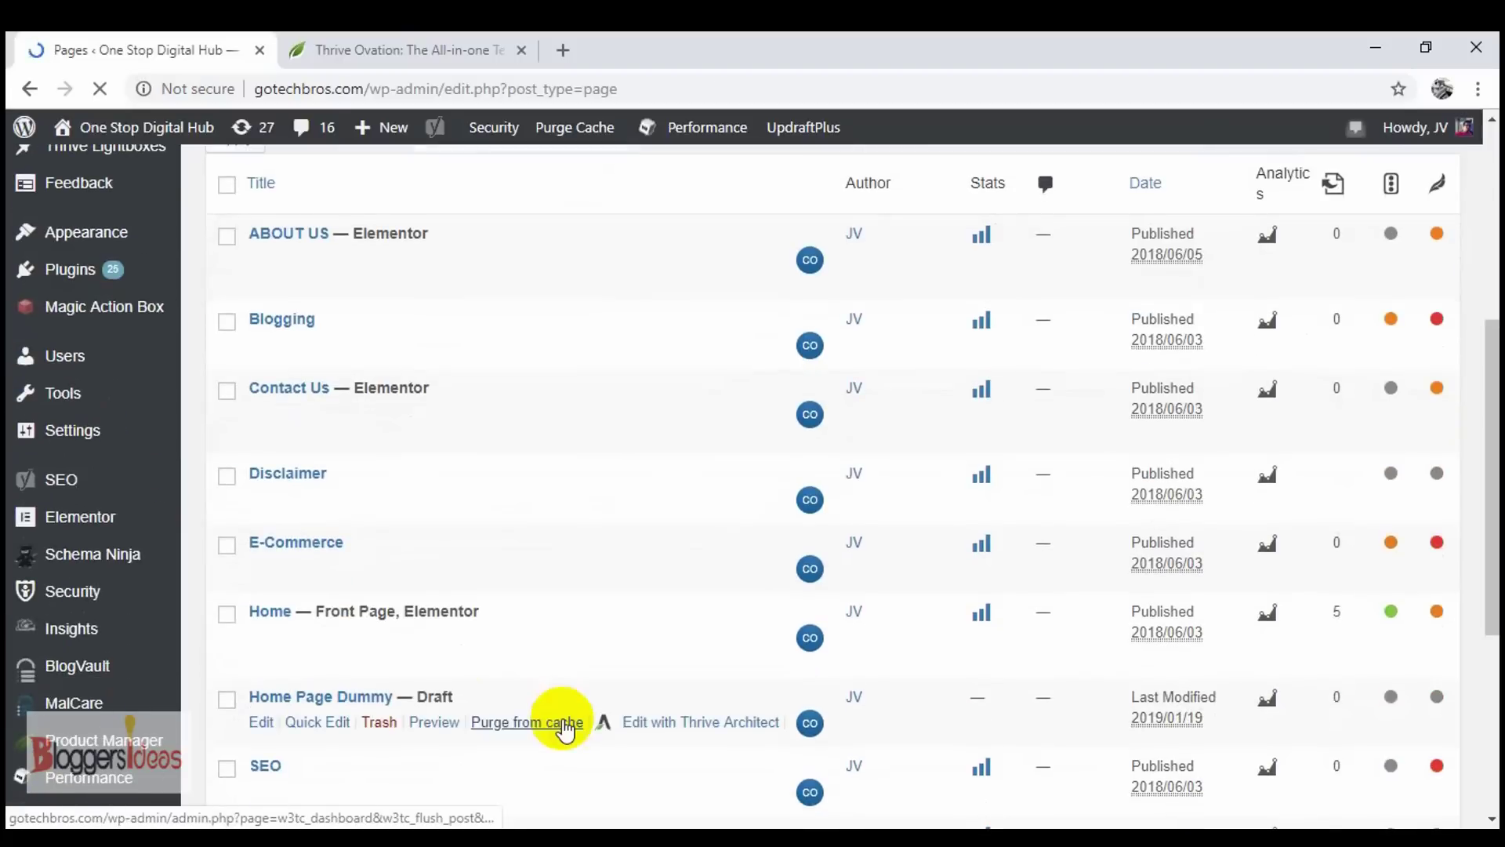
{"action": "scroll", "coordinate": [330, 553], "scroll_direction": "down", "scroll_amount": 2}
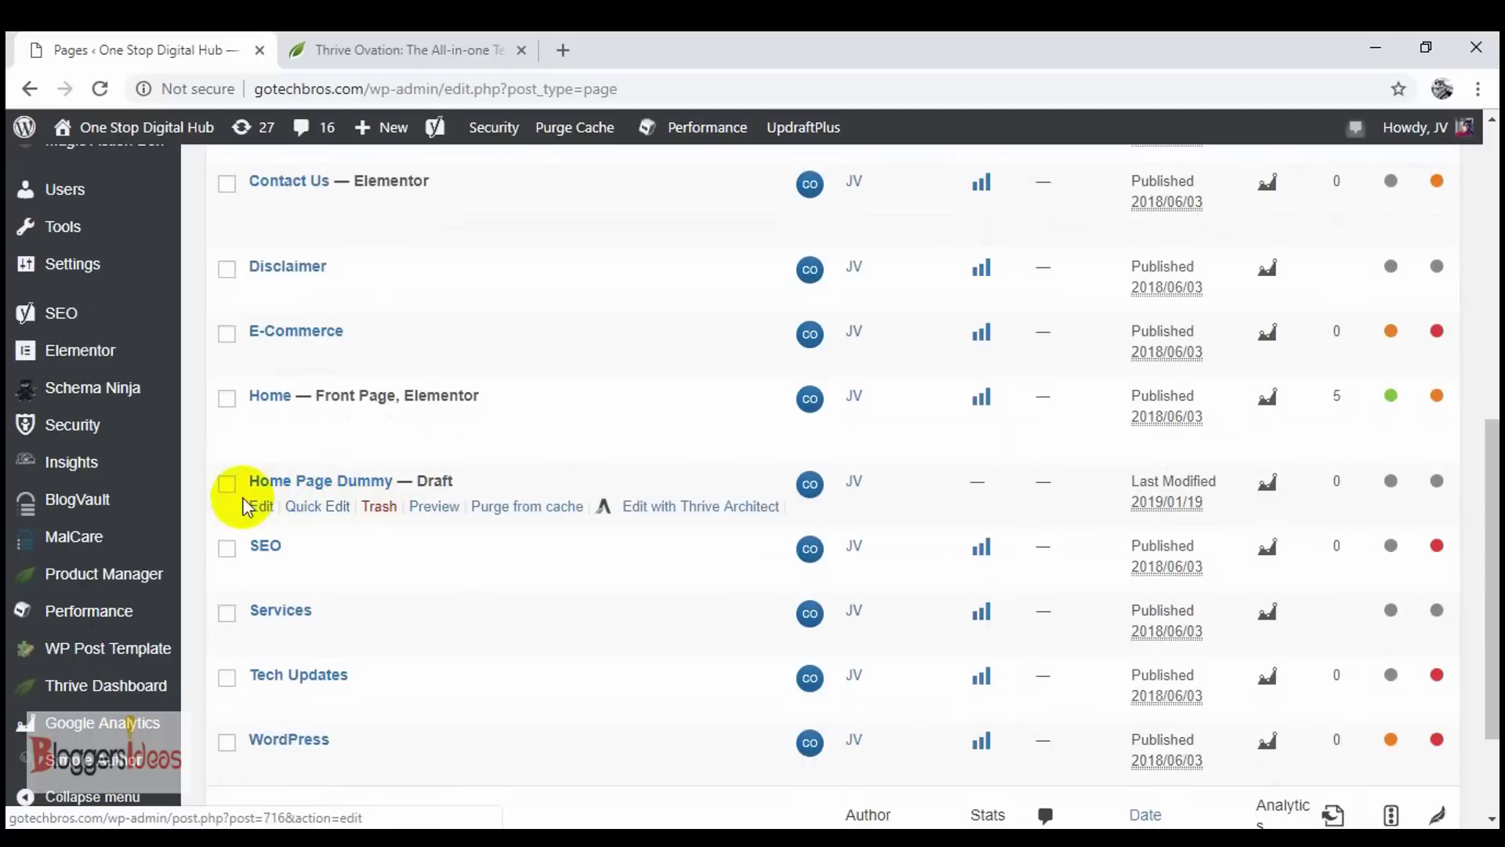
{"action": "right_click", "coordinate": [657, 517]}
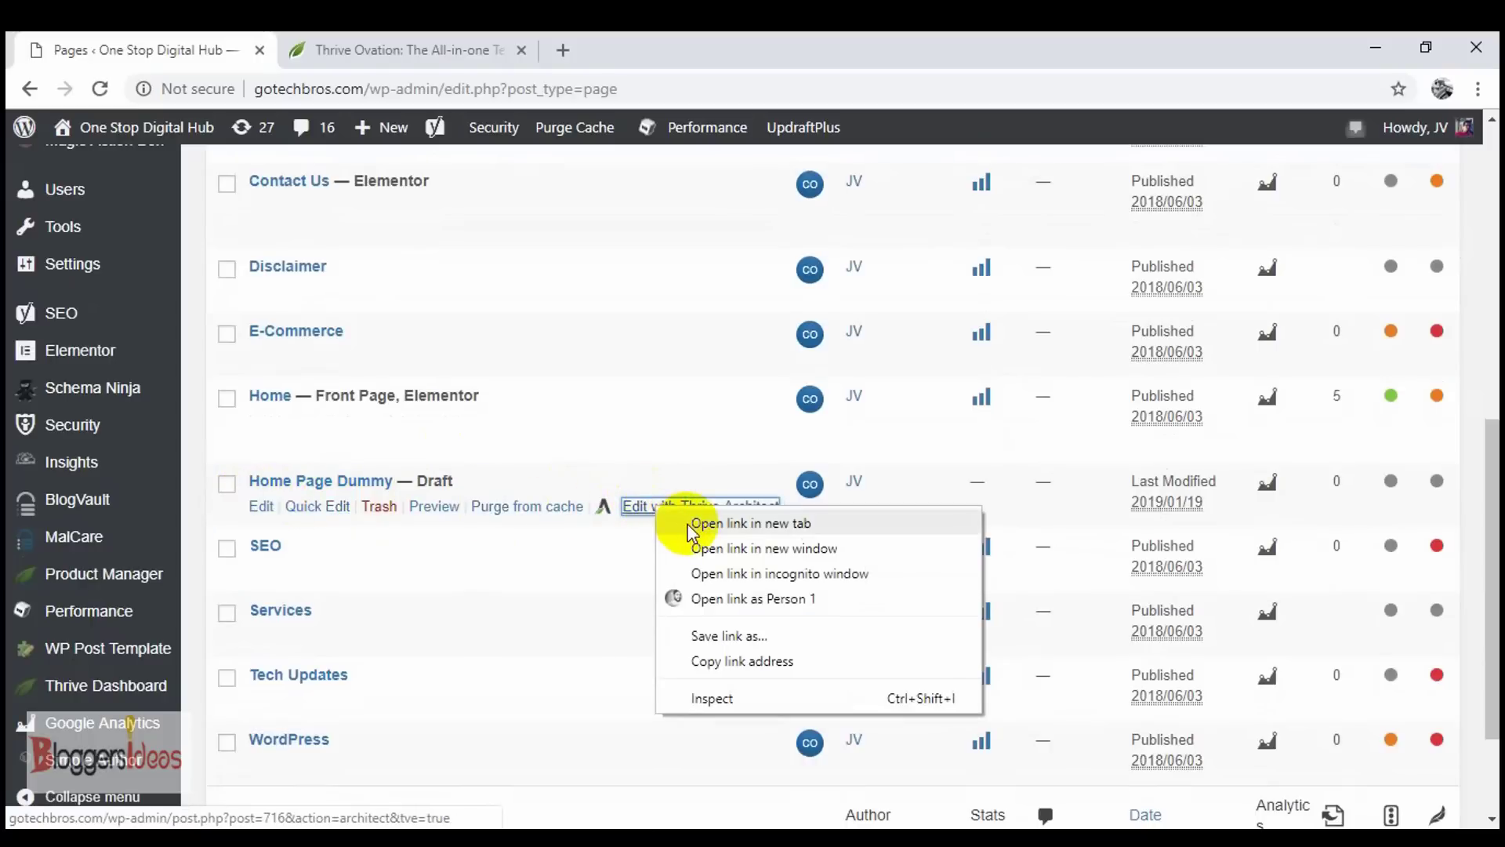
{"action": "left_click", "coordinate": [690, 524]}
{"action": "left_click", "coordinate": [416, 47]}
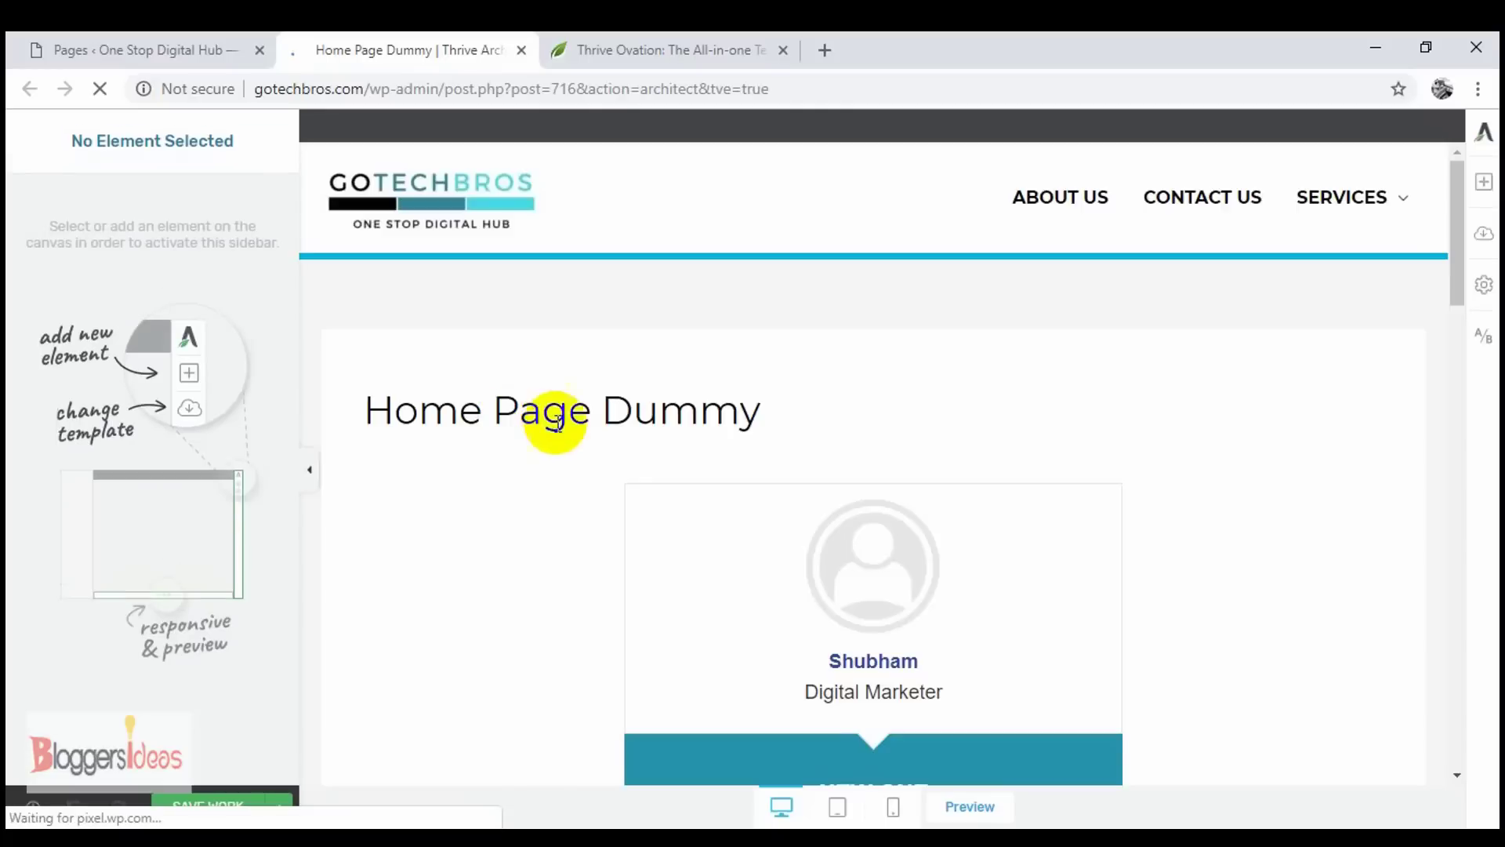
- Delete the Display Testimonials slider element from the Home Page Dummy canvas
{"action": "scroll", "coordinate": [554, 413], "scroll_direction": "down", "scroll_amount": 14}
{"action": "scroll", "coordinate": [620, 455], "scroll_direction": "down", "scroll_amount": 4}
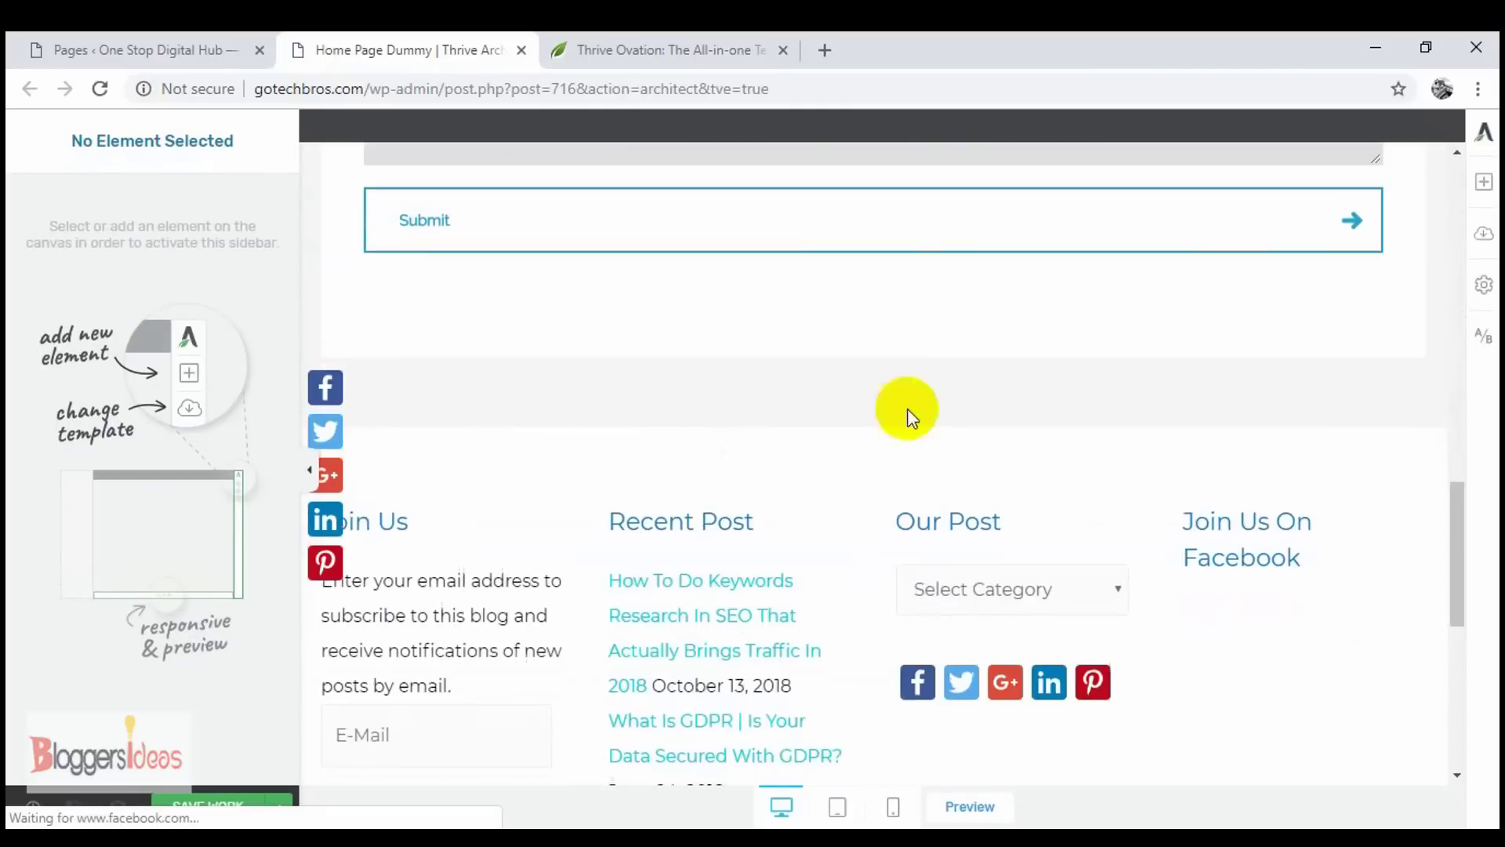
{"action": "scroll", "coordinate": [901, 410], "scroll_direction": "up", "scroll_amount": 15}
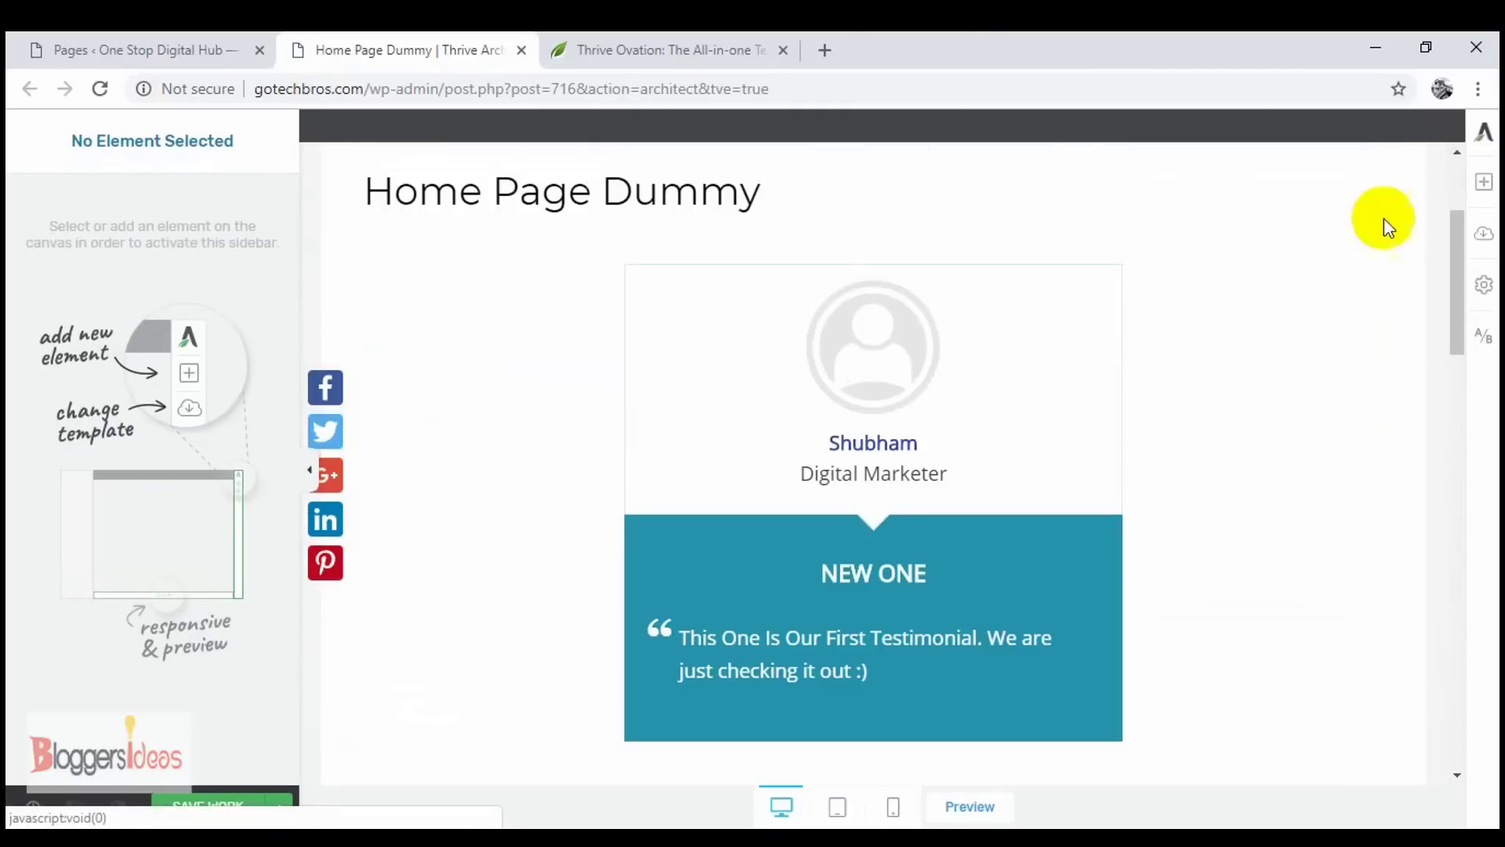
{"action": "left_click", "coordinate": [1372, 253]}
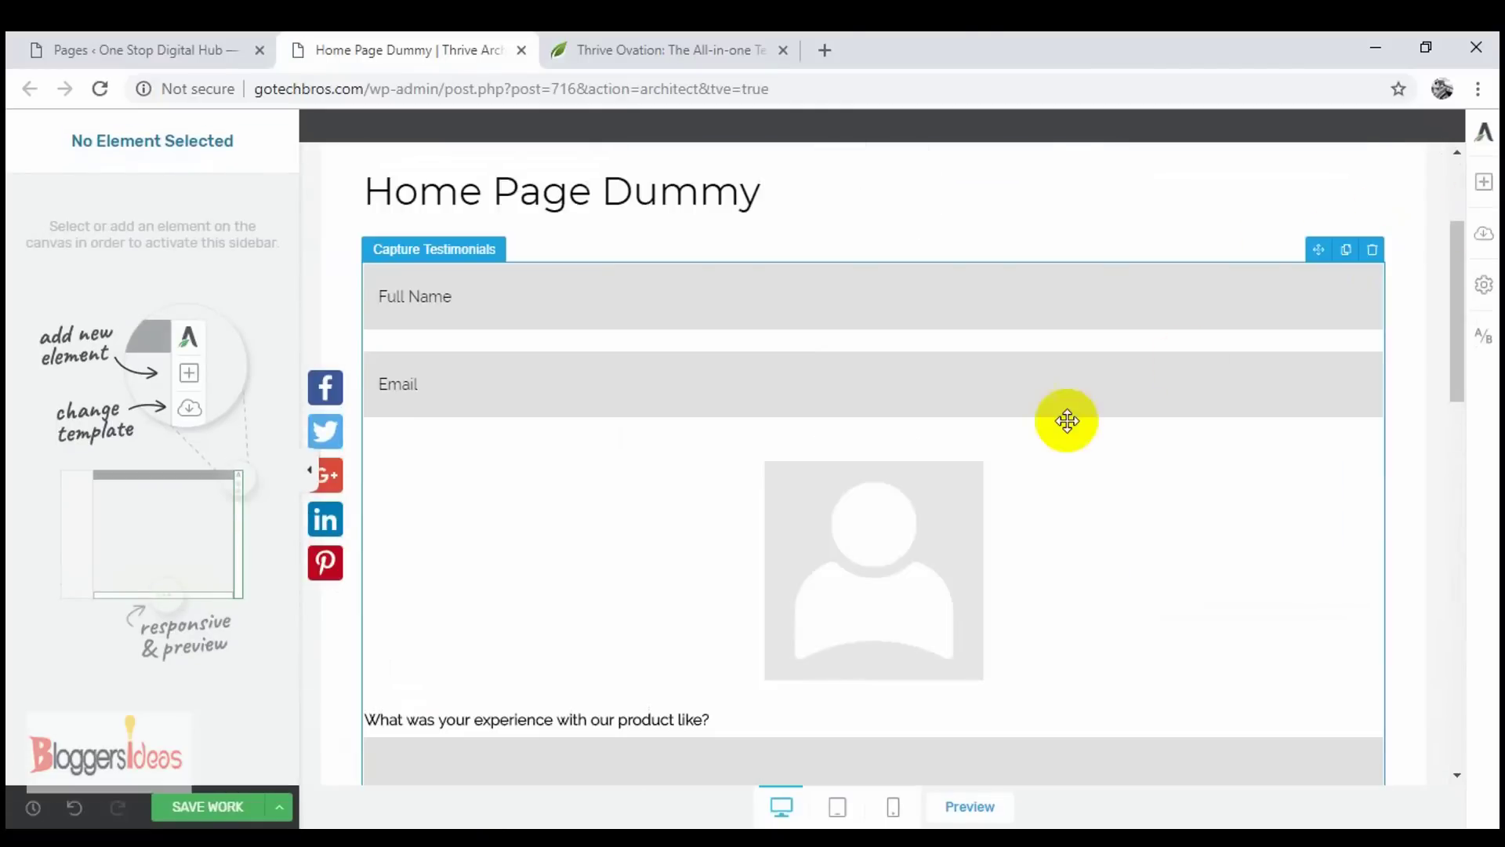
- Delete the Capture Testimonials form and drag a Display Testimonials element onto the page
{"action": "left_click", "coordinate": [1365, 254]}
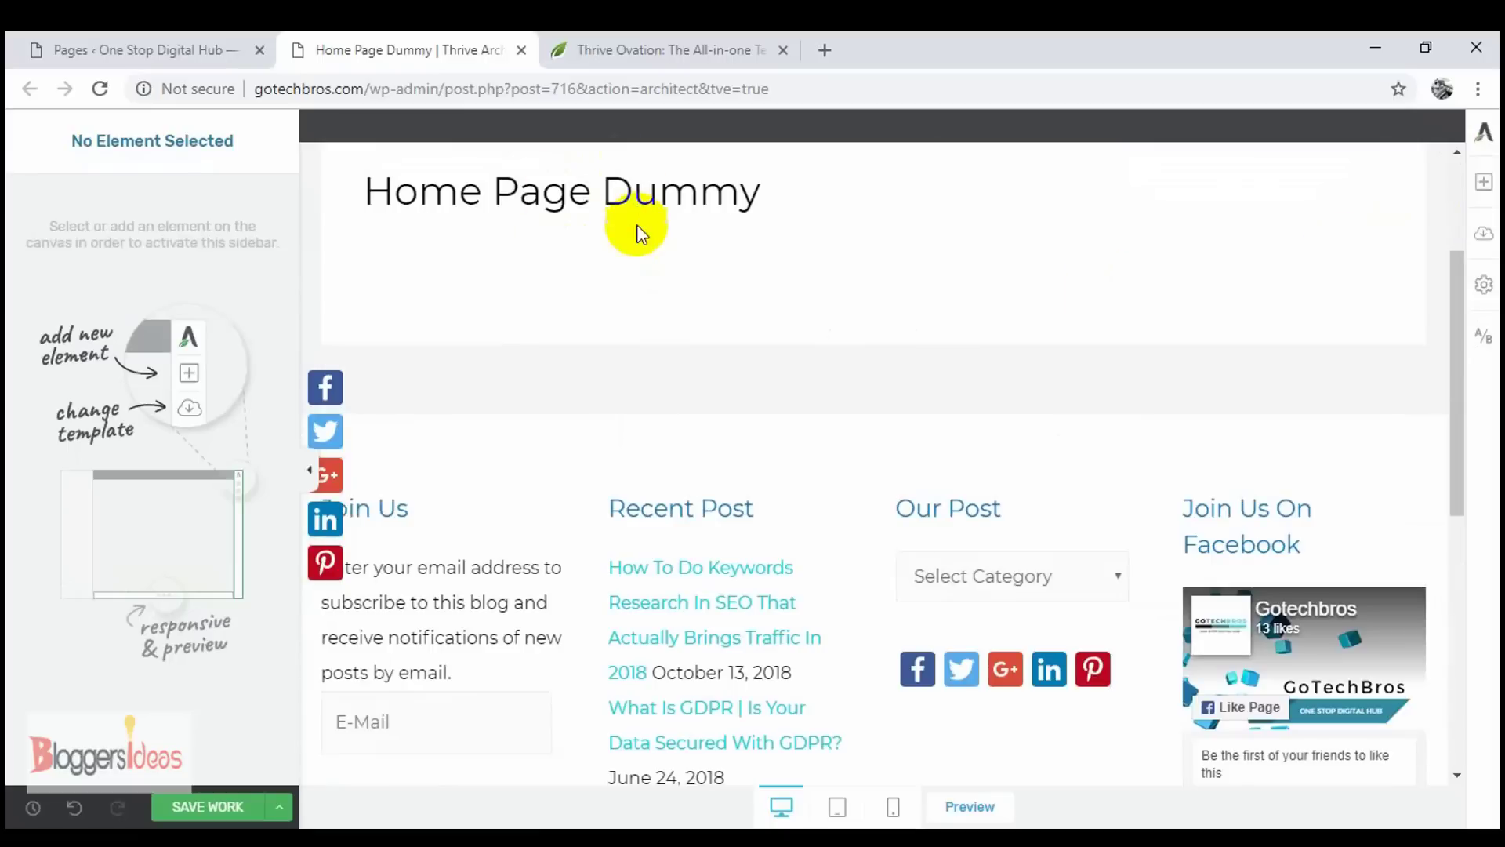
{"action": "scroll", "coordinate": [1095, 290], "scroll_direction": "up", "scroll_amount": 3}
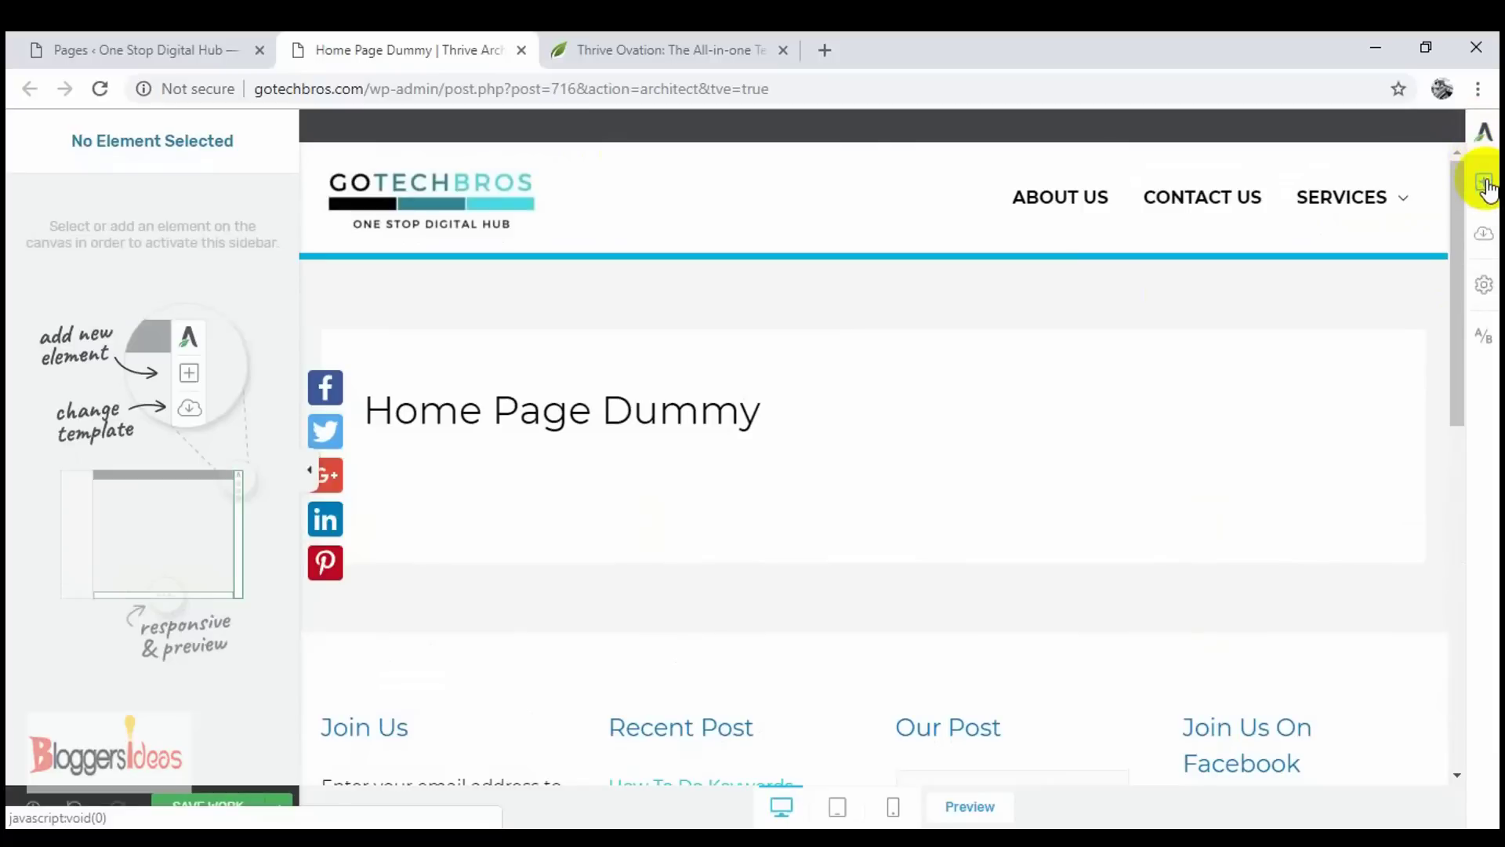
{"action": "left_click", "coordinate": [1484, 185]}
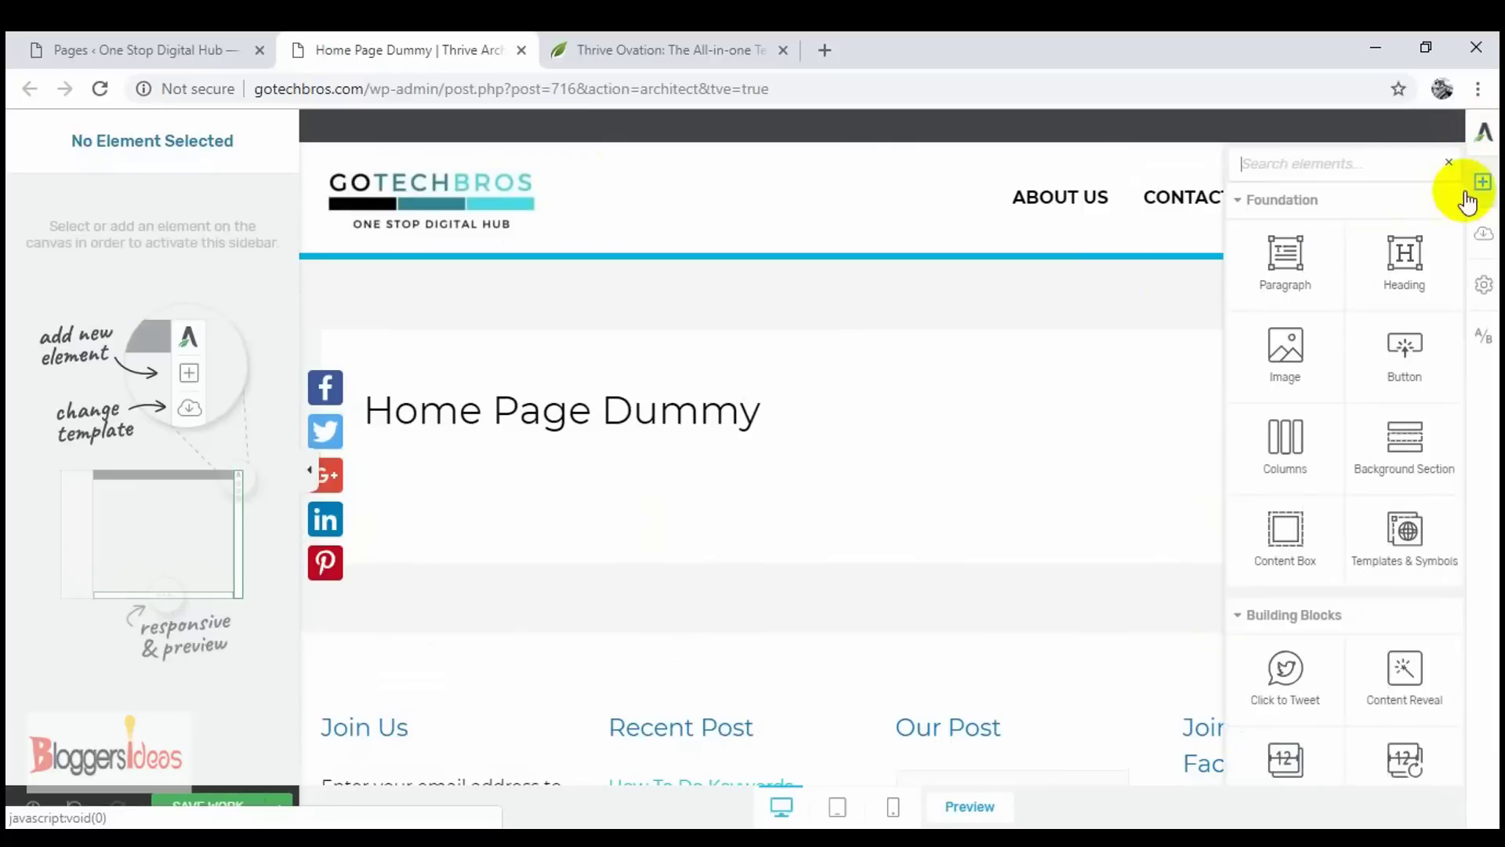
{"action": "scroll", "coordinate": [1323, 290], "scroll_direction": "down", "scroll_amount": 15}
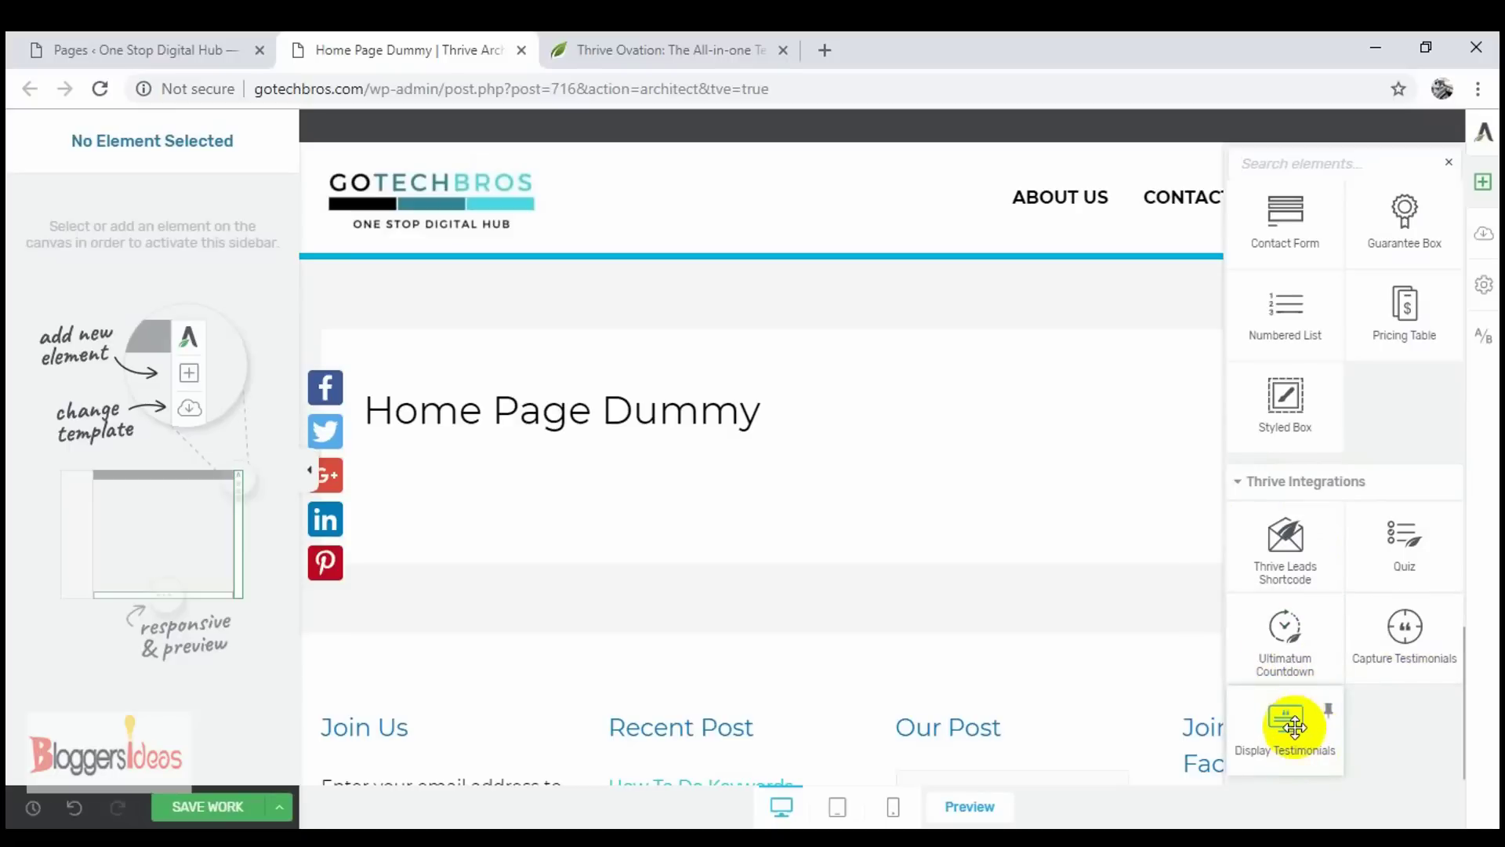
{"action": "left_click_drag", "start_coordinate": [1290, 727], "coordinate": [702, 496]}
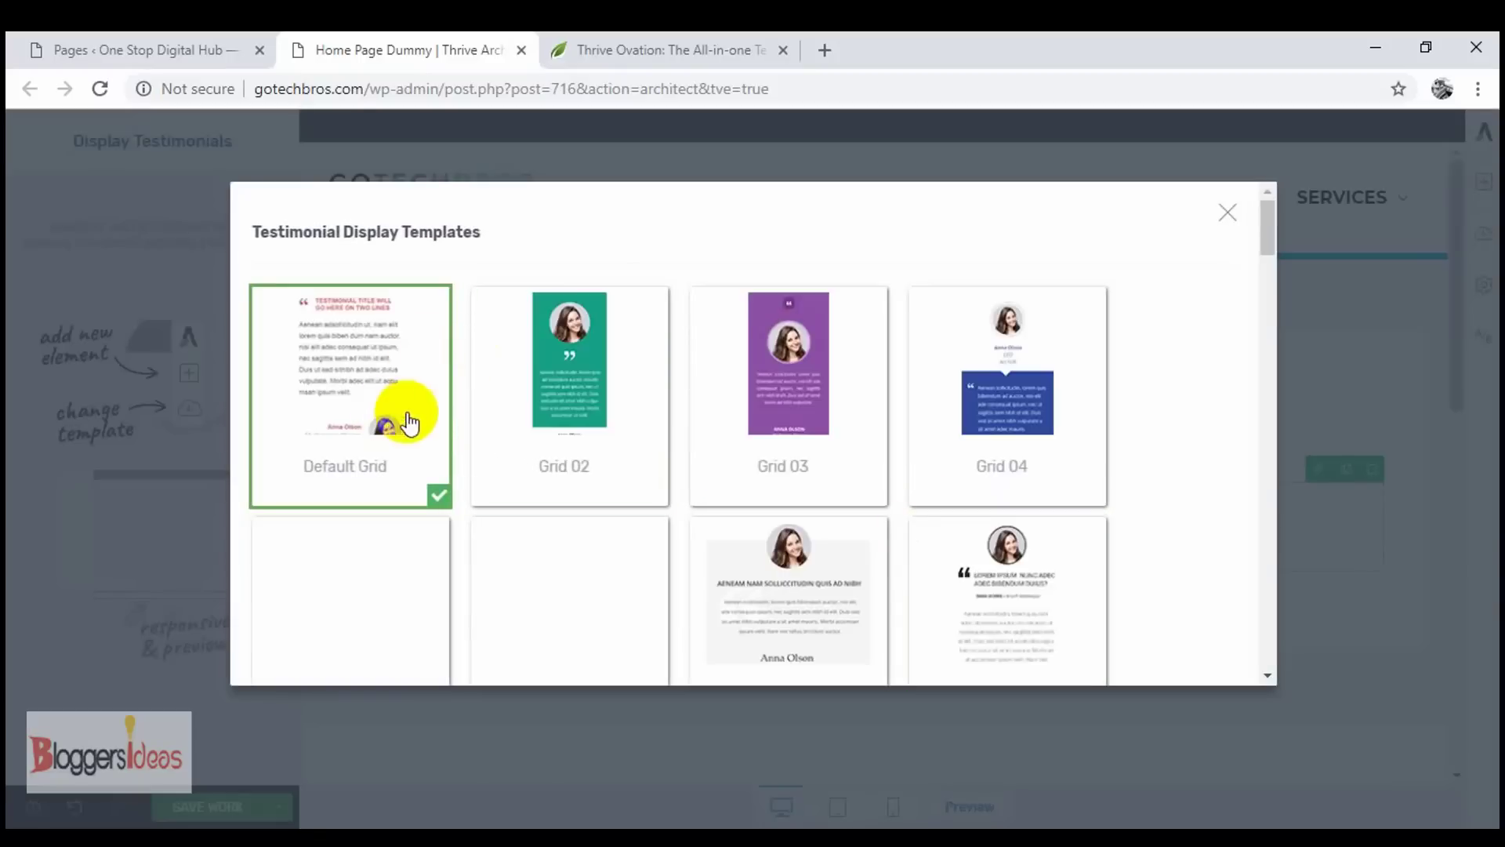
- Pick the Slider 01 template from the grid and save it
{"action": "scroll", "coordinate": [694, 530], "scroll_direction": "down", "scroll_amount": 3}
{"action": "scroll", "coordinate": [694, 531], "scroll_direction": "up", "scroll_amount": 3}
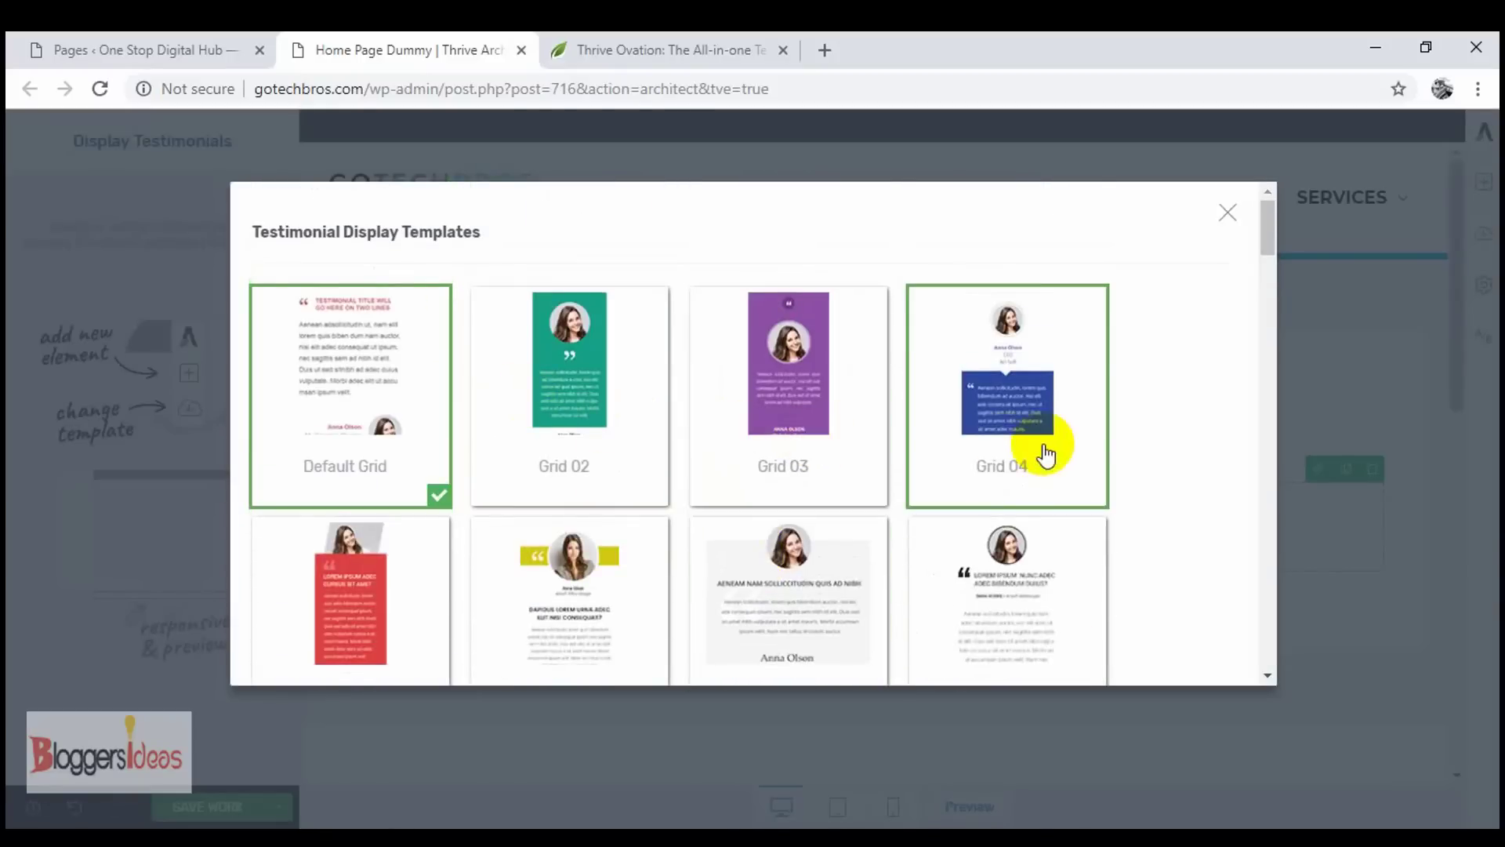
{"action": "scroll", "coordinate": [880, 528], "scroll_direction": "down", "scroll_amount": 10}
{"action": "scroll", "coordinate": [688, 489], "scroll_direction": "down", "scroll_amount": 1}
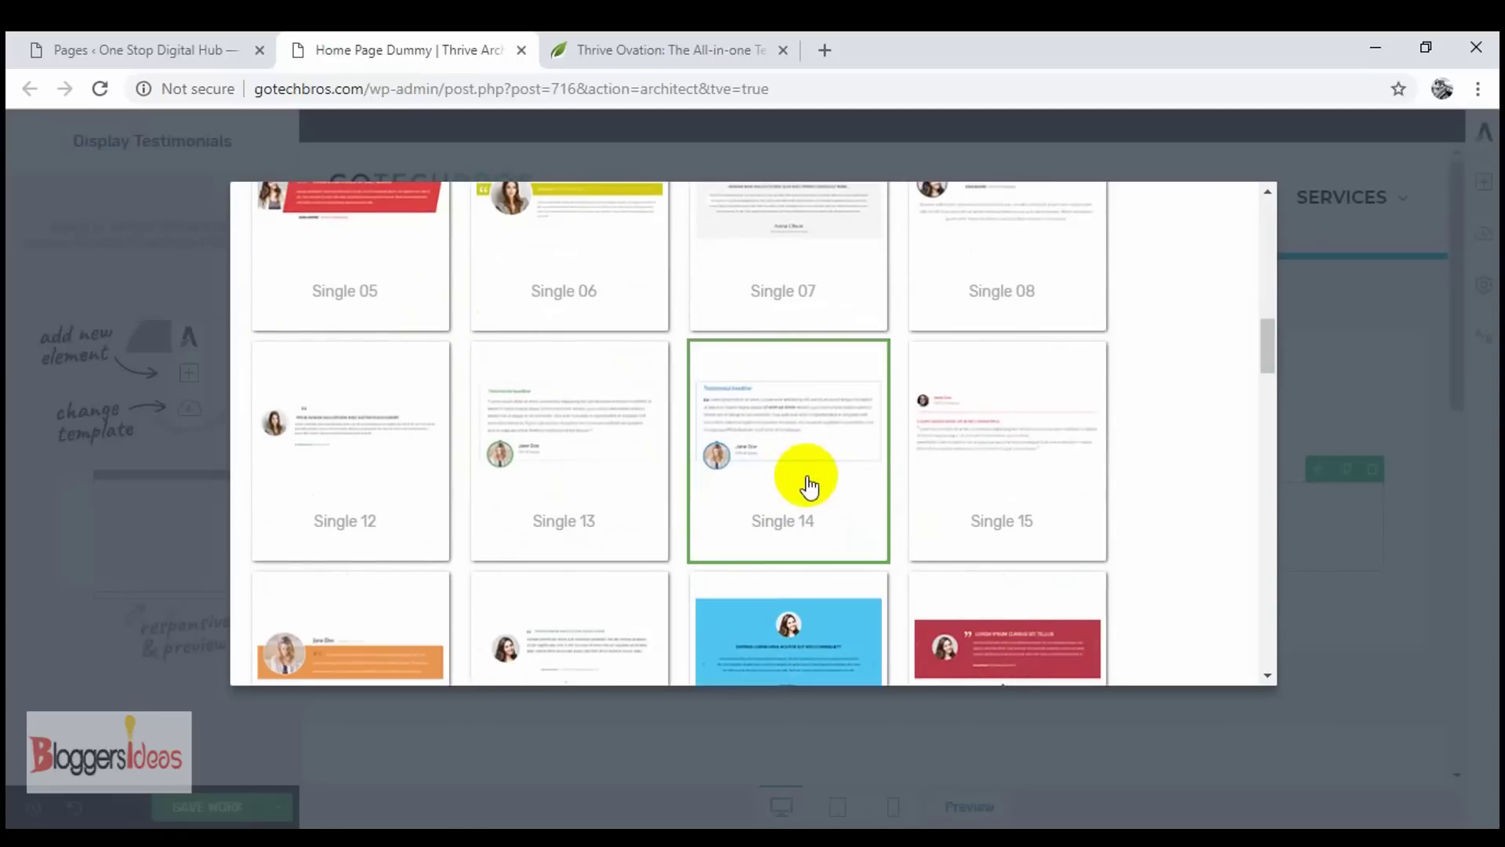
{"action": "scroll", "coordinate": [809, 486], "scroll_direction": "up", "scroll_amount": 5}
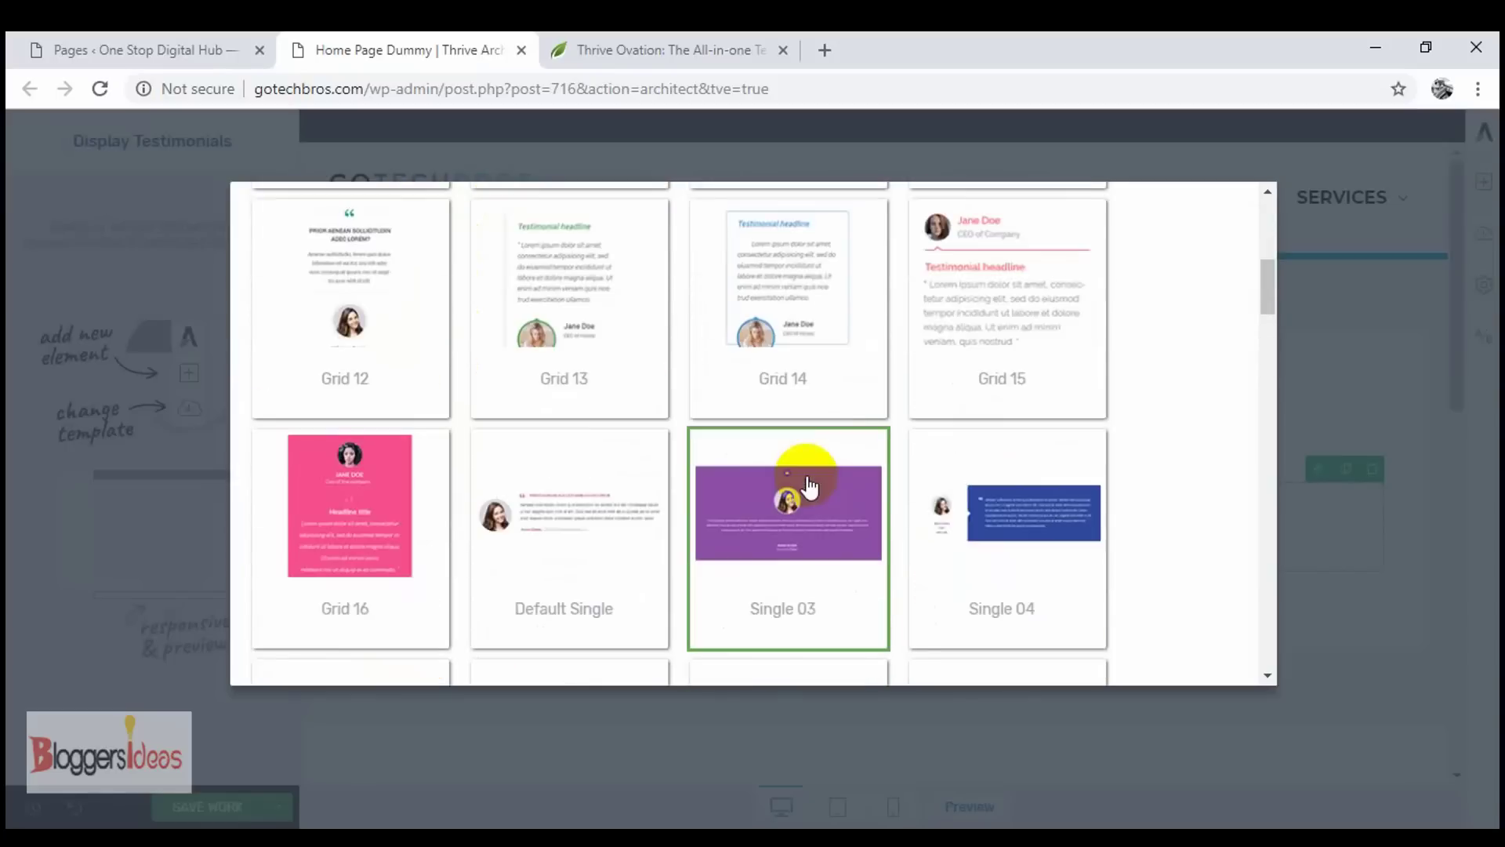
{"action": "scroll", "coordinate": [809, 486], "scroll_direction": "up", "scroll_amount": 4}
{"action": "scroll", "coordinate": [810, 486], "scroll_direction": "down", "scroll_amount": 2}
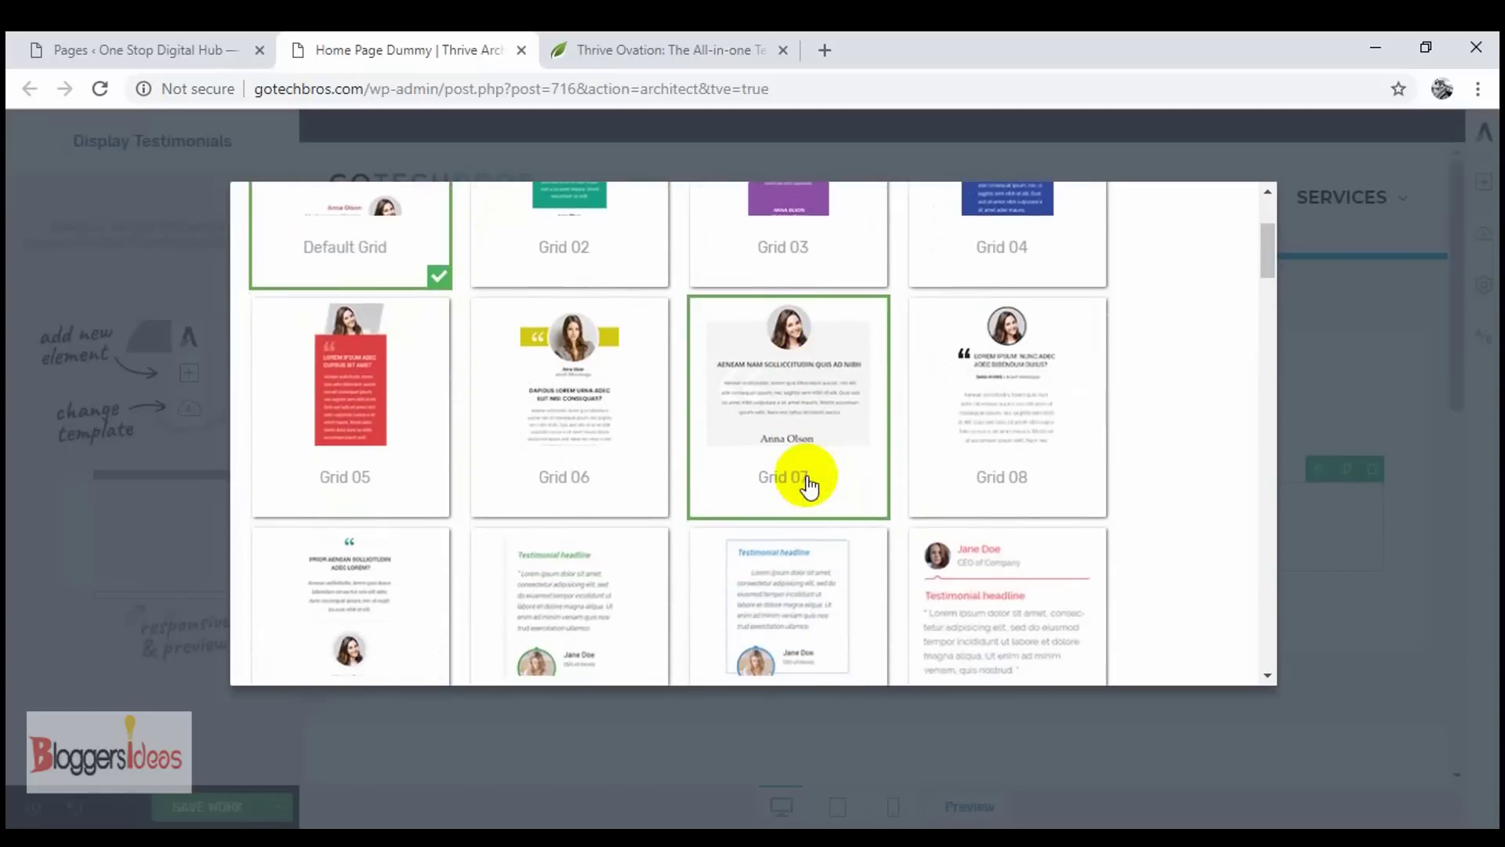
{"action": "scroll", "coordinate": [810, 486], "scroll_direction": "down", "scroll_amount": 9}
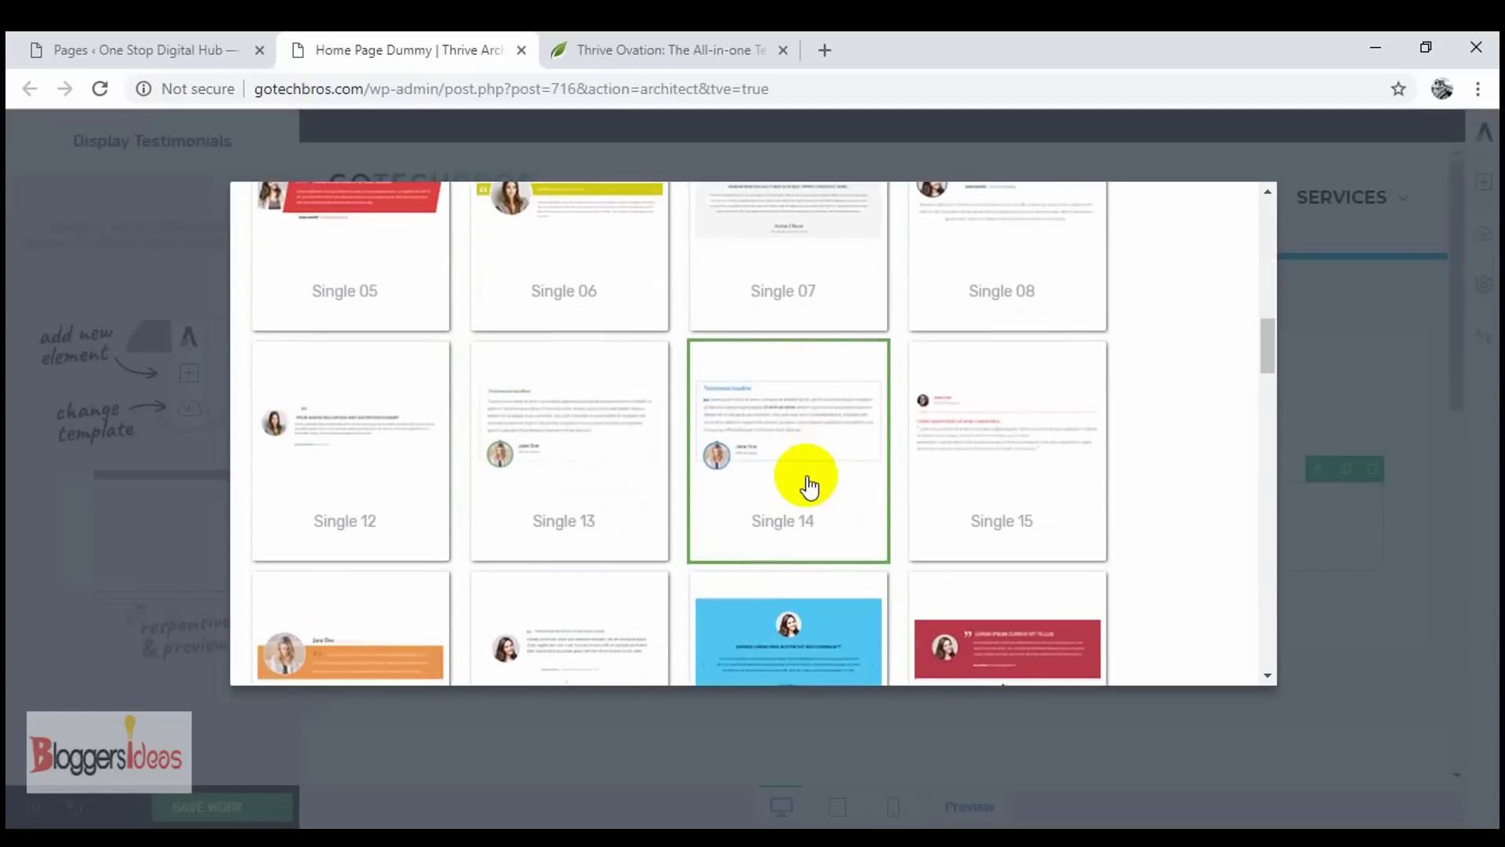
{"action": "left_click", "coordinate": [807, 478]}
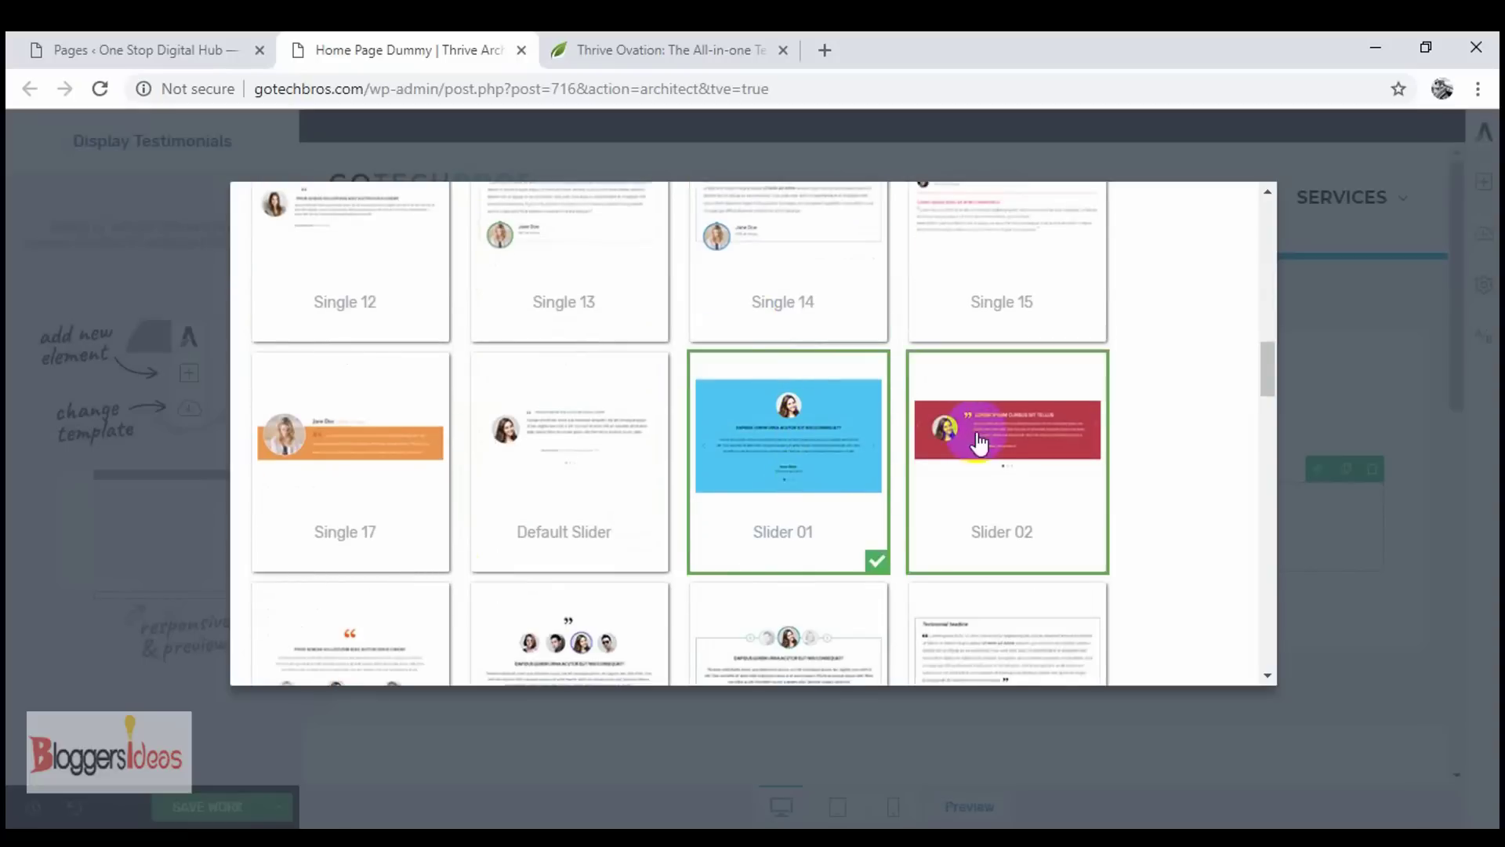
{"action": "scroll", "coordinate": [984, 457], "scroll_direction": "down", "scroll_amount": 20}
{"action": "scroll", "coordinate": [1097, 564], "scroll_direction": "down", "scroll_amount": 5}
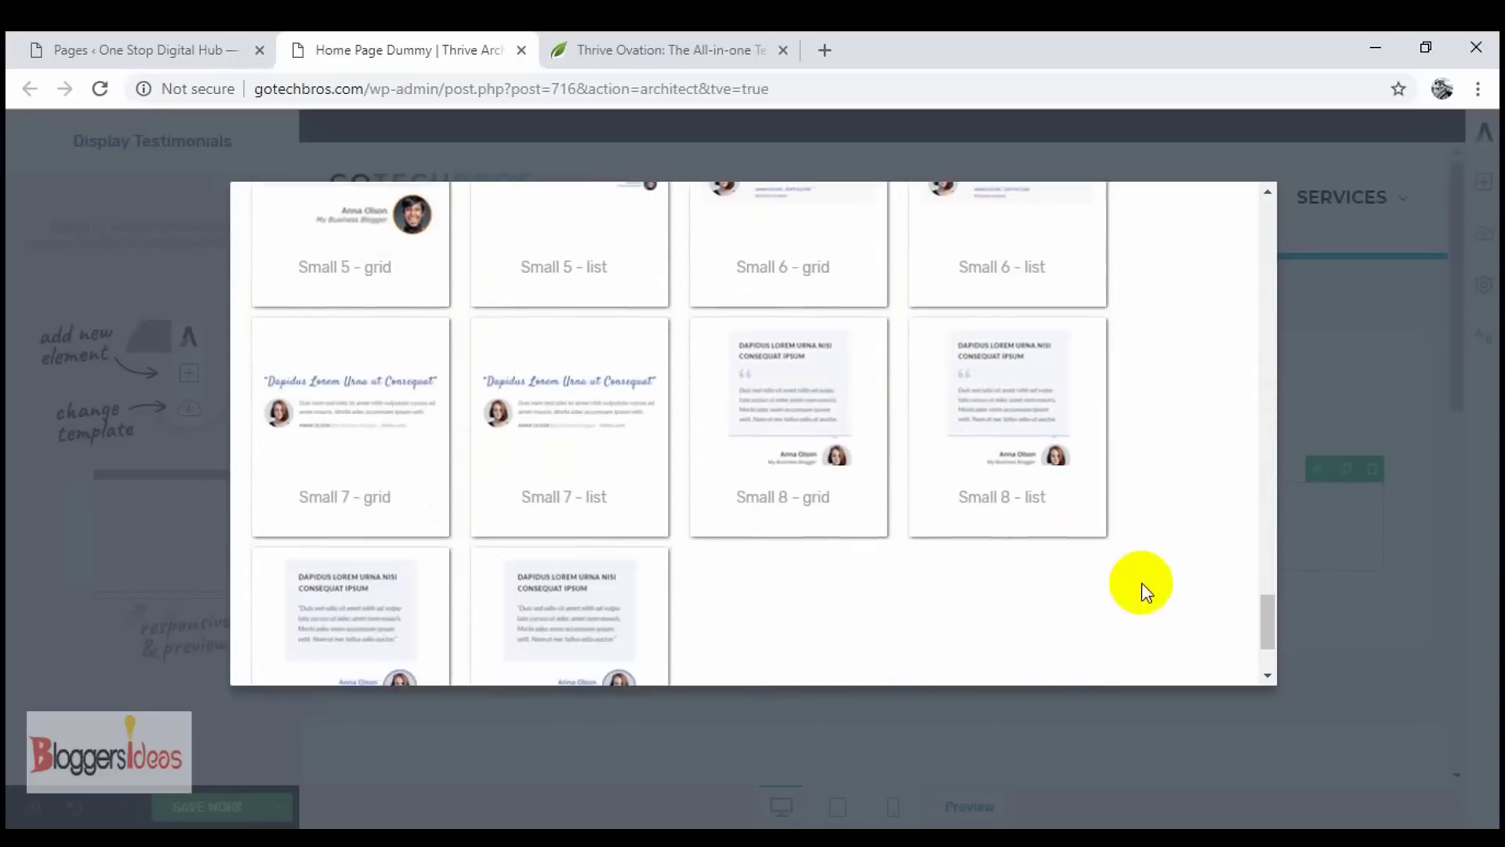
{"action": "left_click", "coordinate": [1210, 650]}
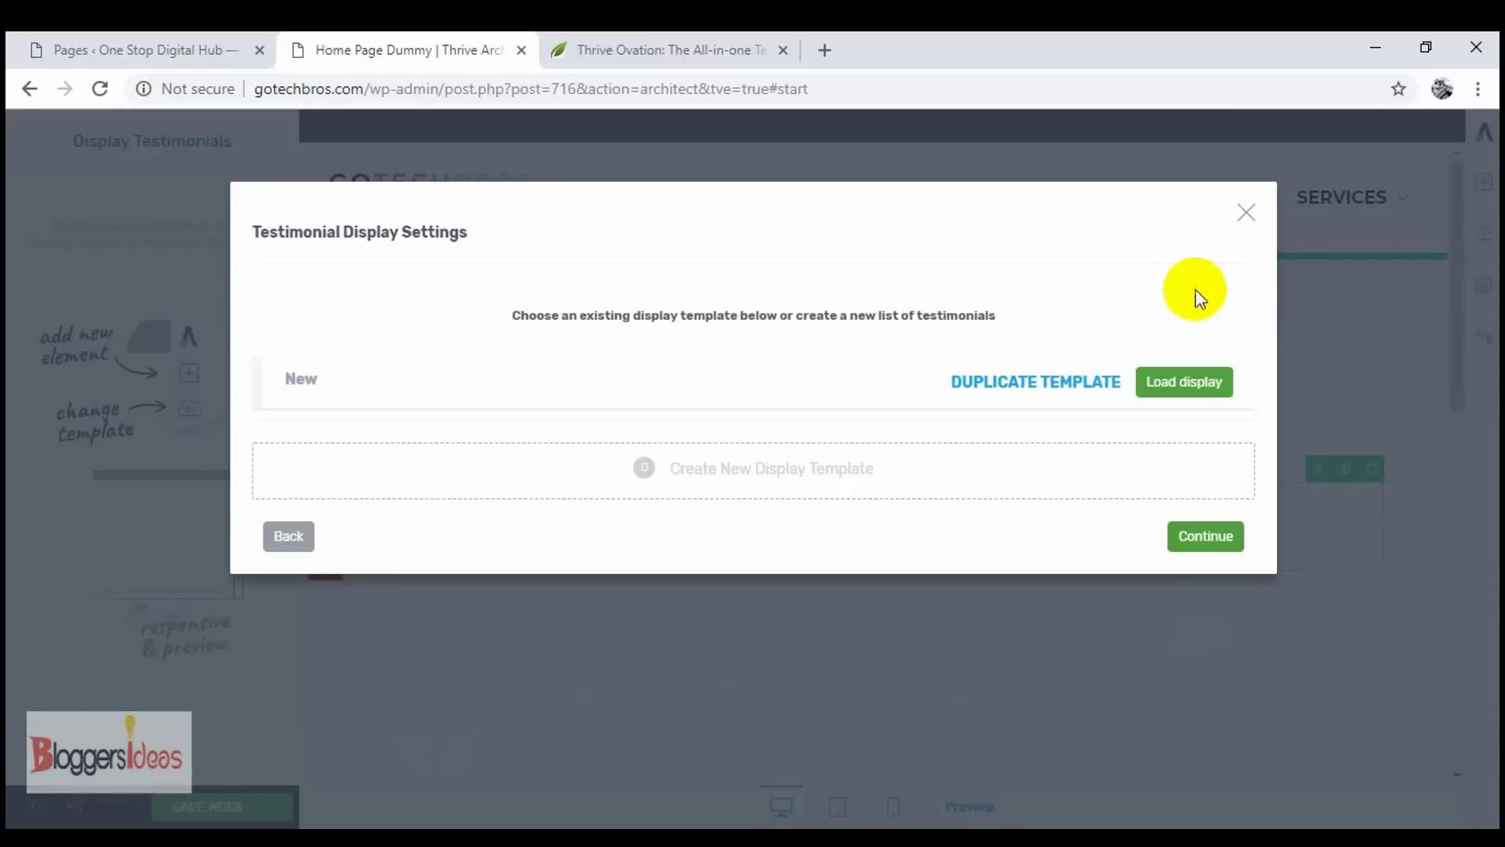
- Load the existing 'New' display and choose the static Testimonials selection mode
{"action": "left_click", "coordinate": [1188, 390]}
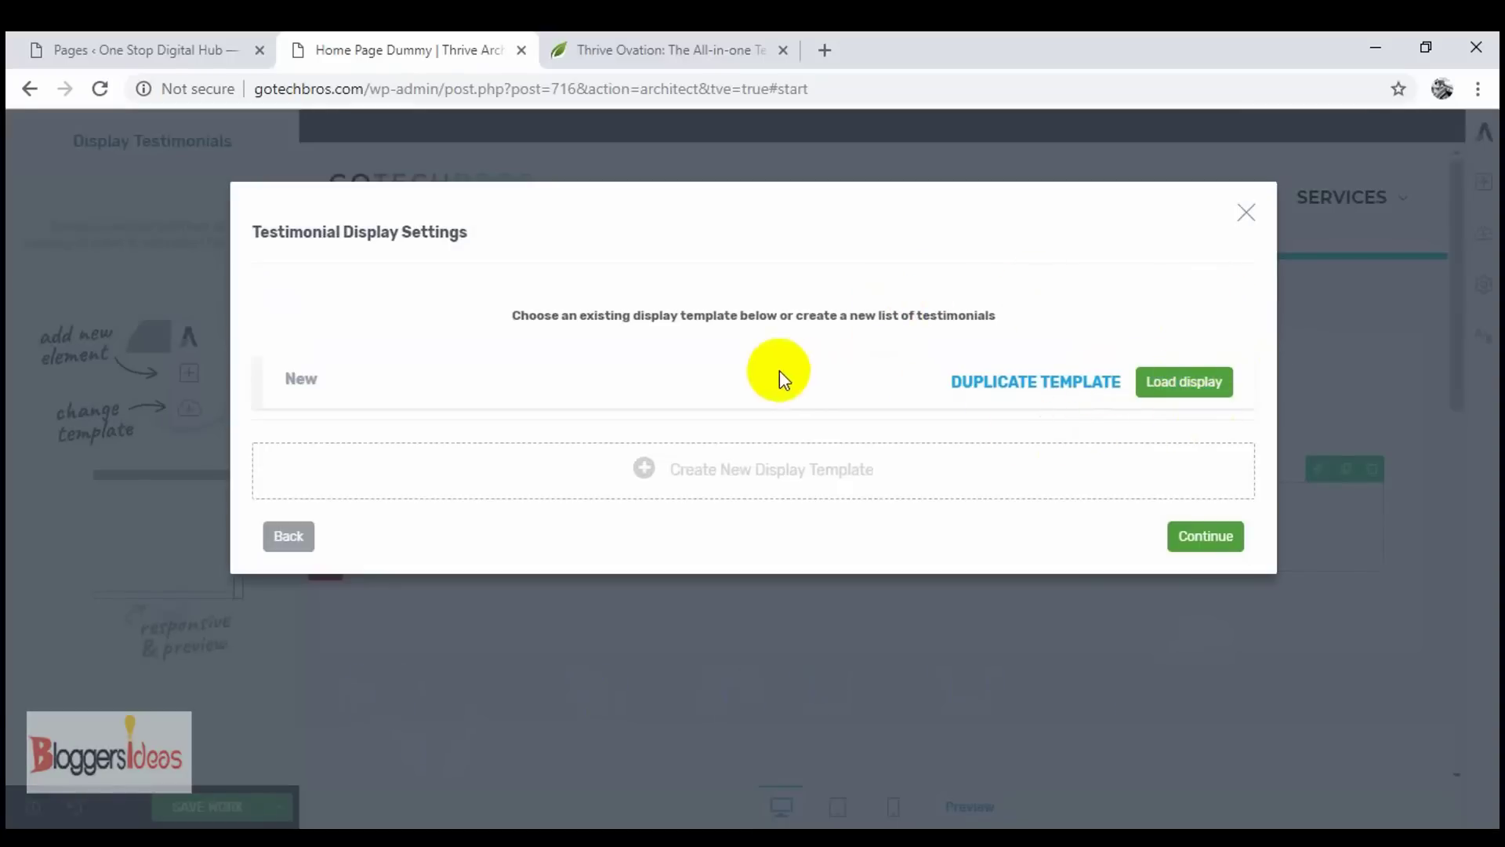
{"action": "left_click", "coordinate": [740, 488]}
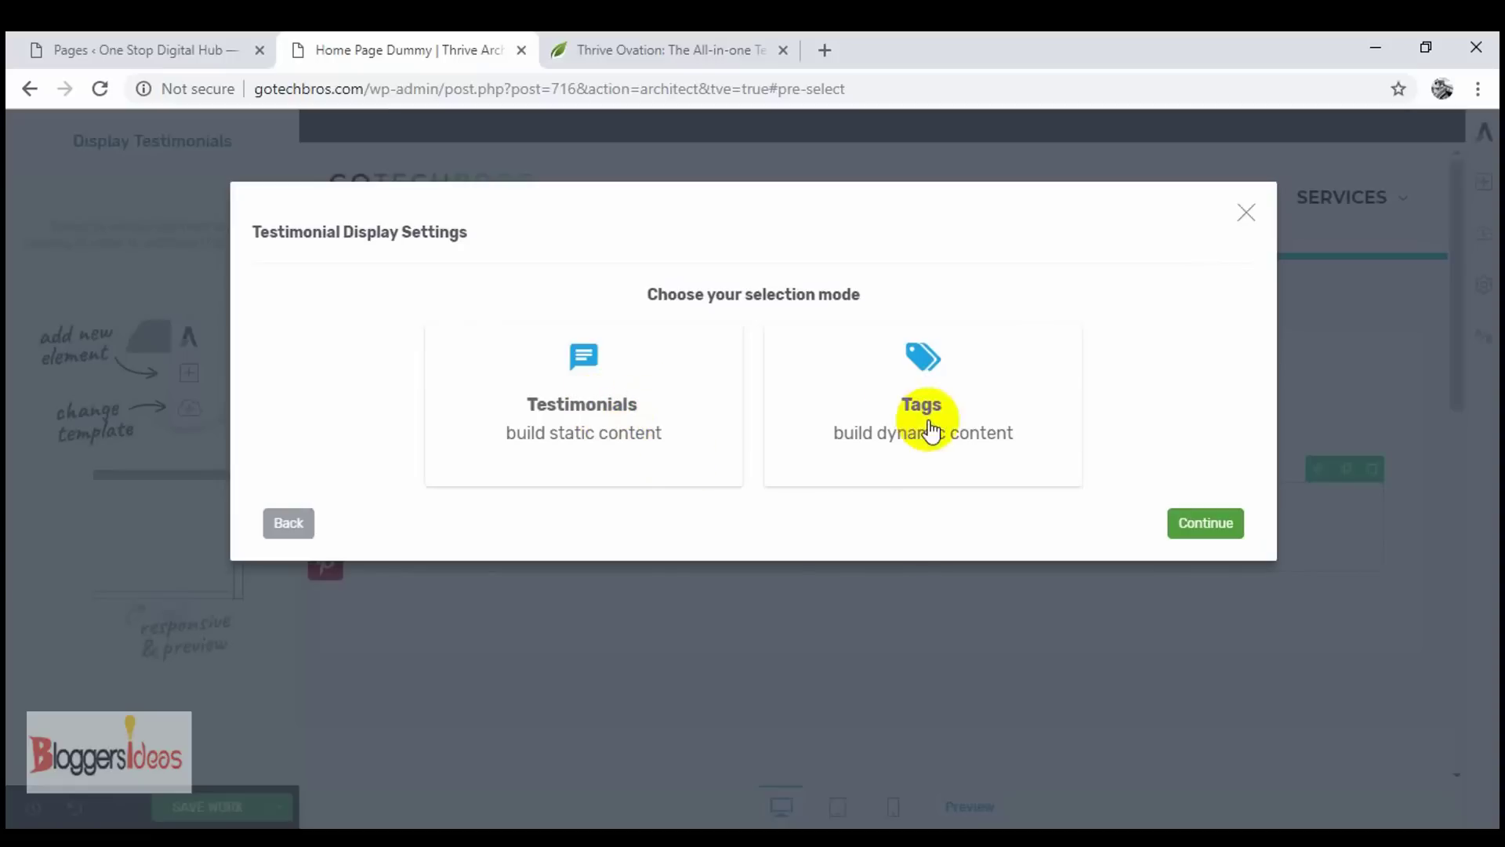
{"action": "left_click", "coordinate": [914, 362]}
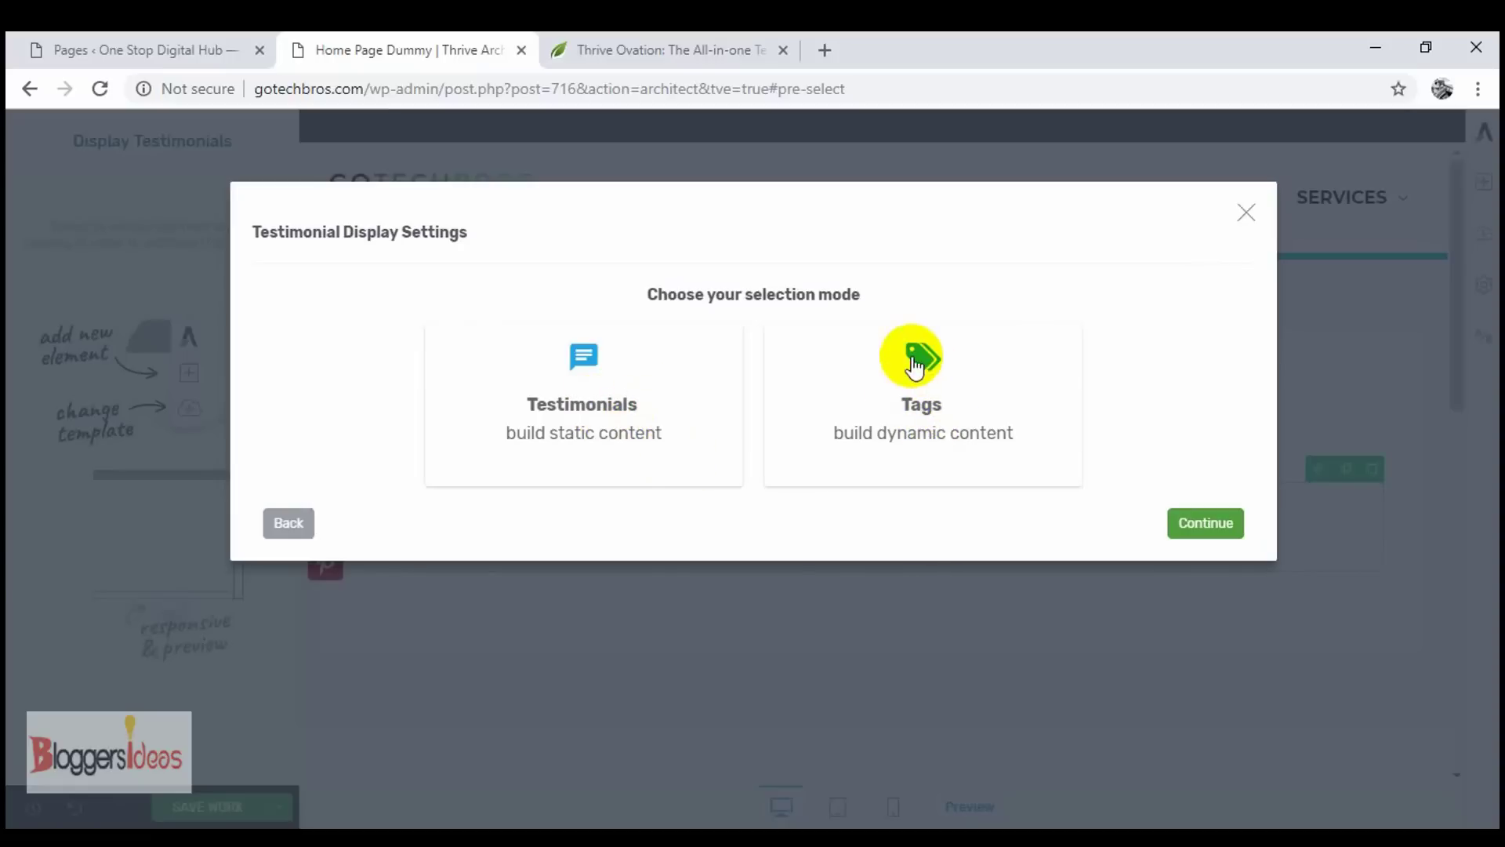
{"action": "left_click", "coordinate": [582, 392]}
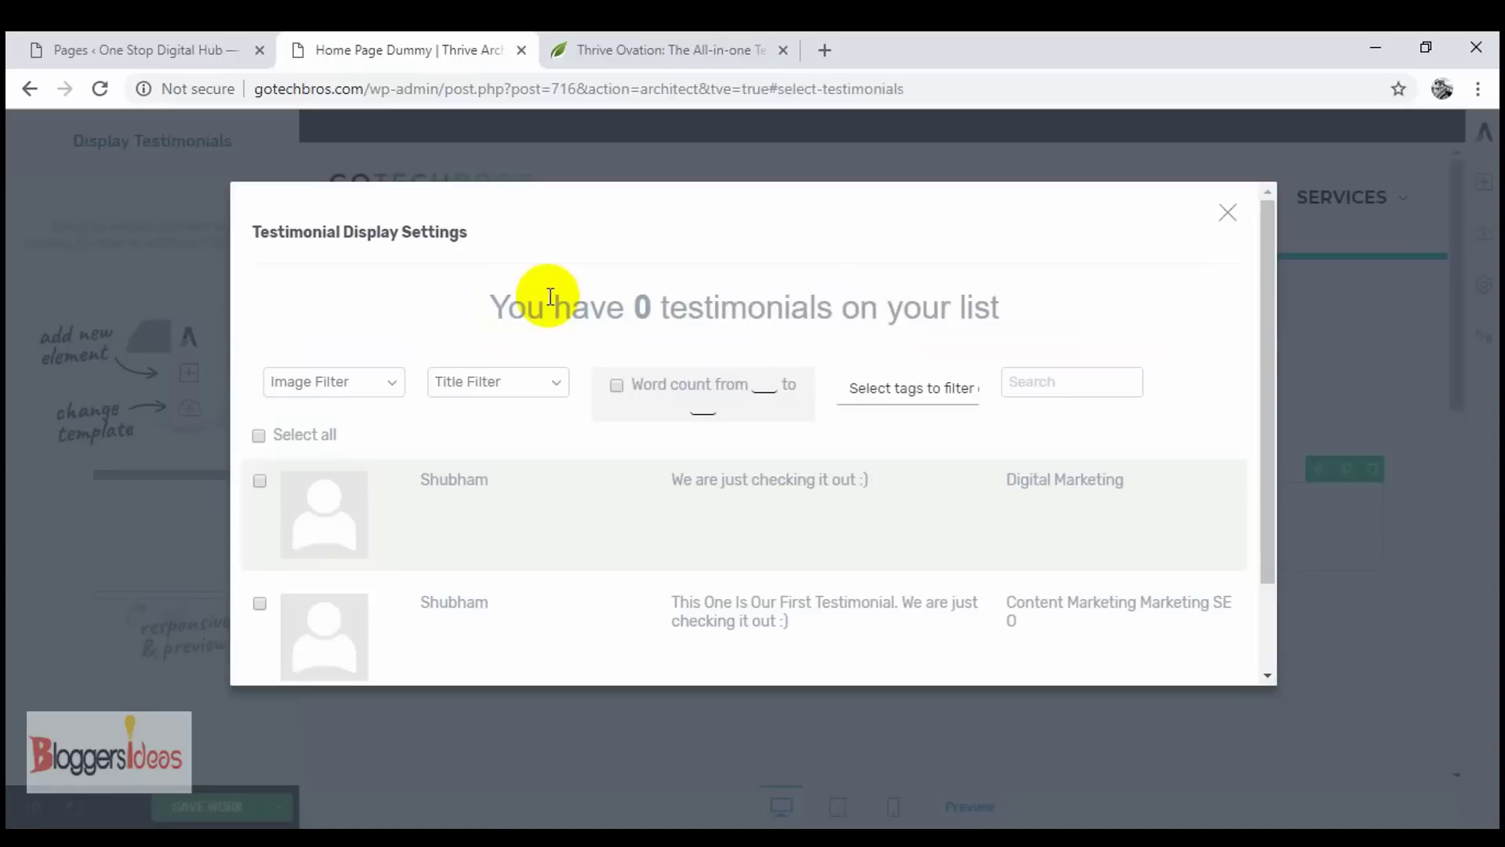
- Select the 'We are just checking it out :)' testimonial and continue
{"action": "scroll", "coordinate": [596, 486], "scroll_direction": "down", "scroll_amount": 3}
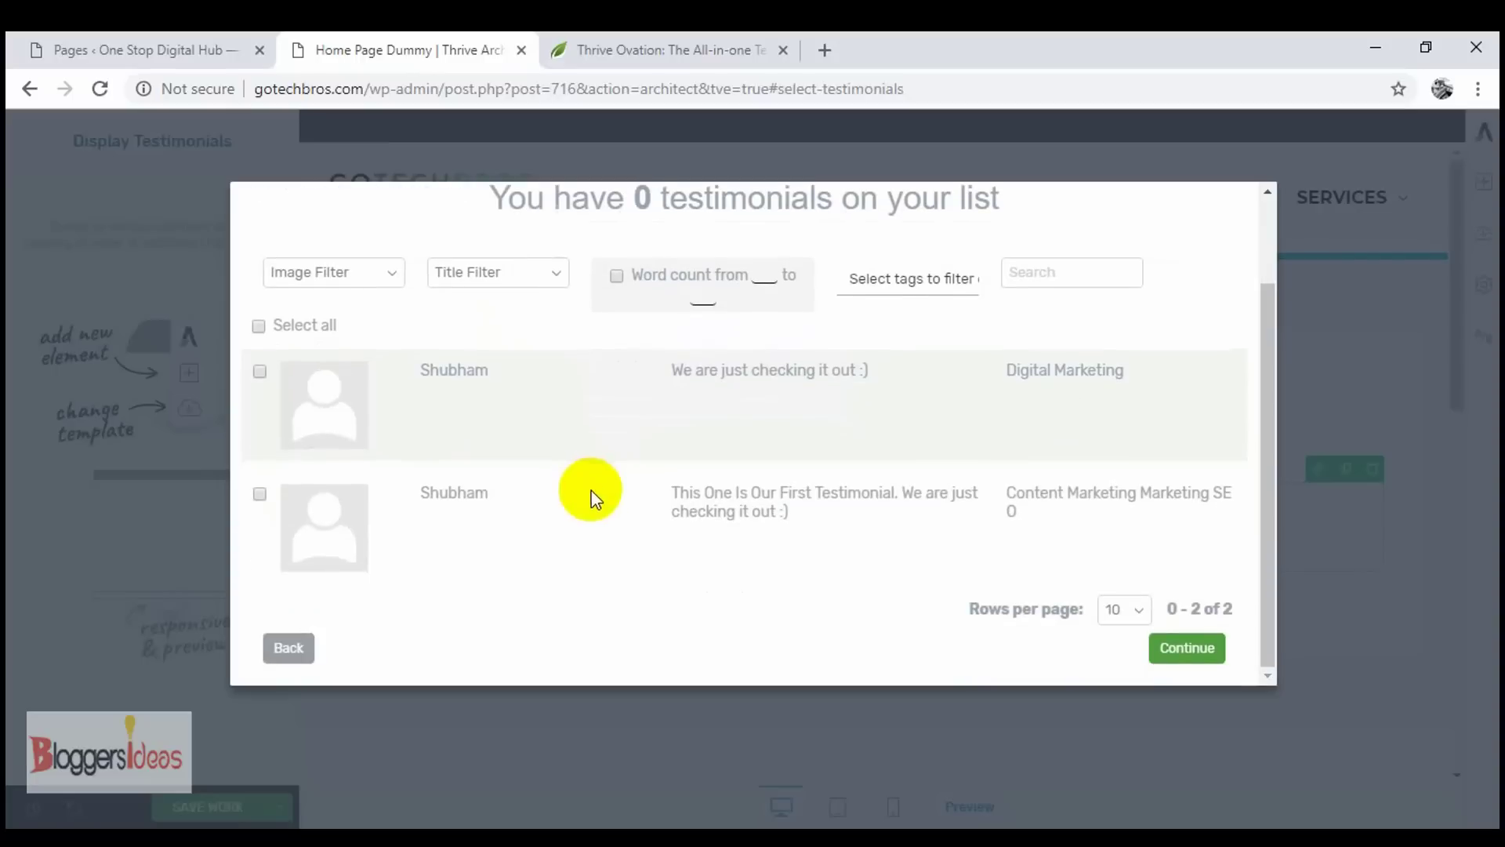
{"action": "left_click", "coordinate": [206, 399]}
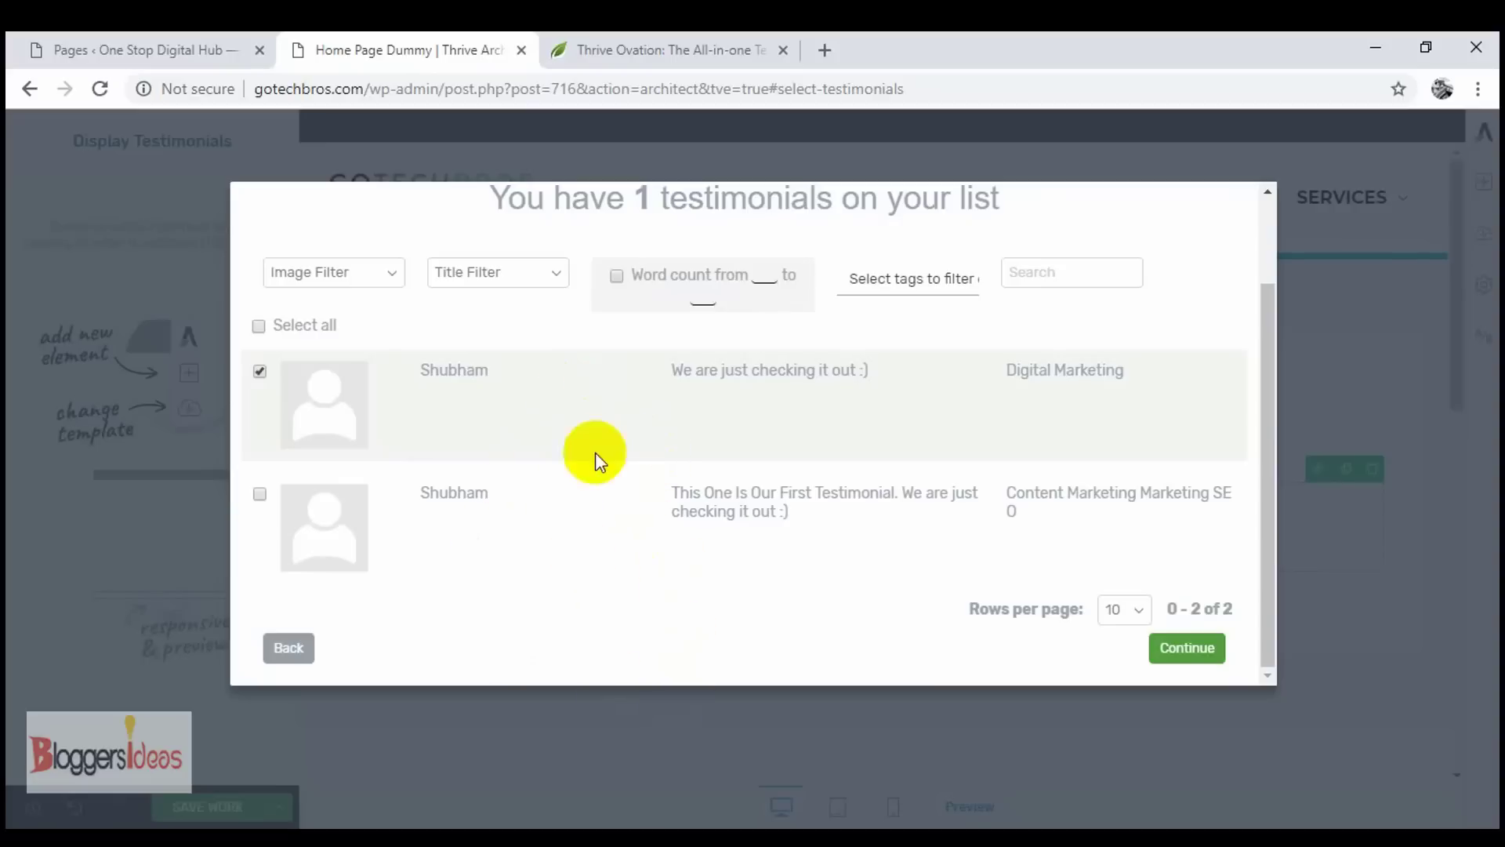
{"action": "left_click", "coordinate": [552, 290]}
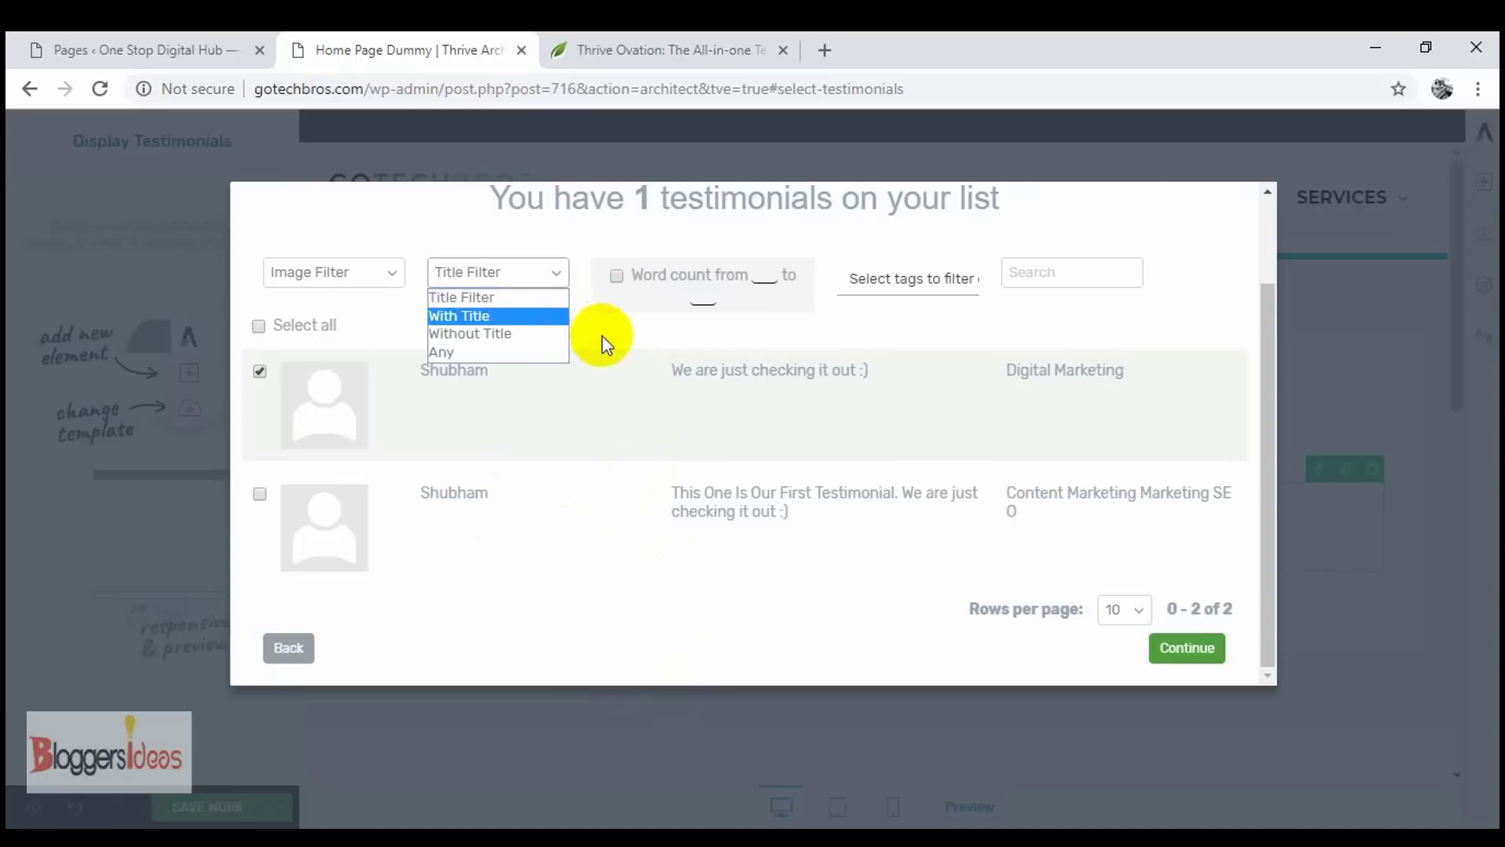
{"action": "left_click", "coordinate": [623, 341]}
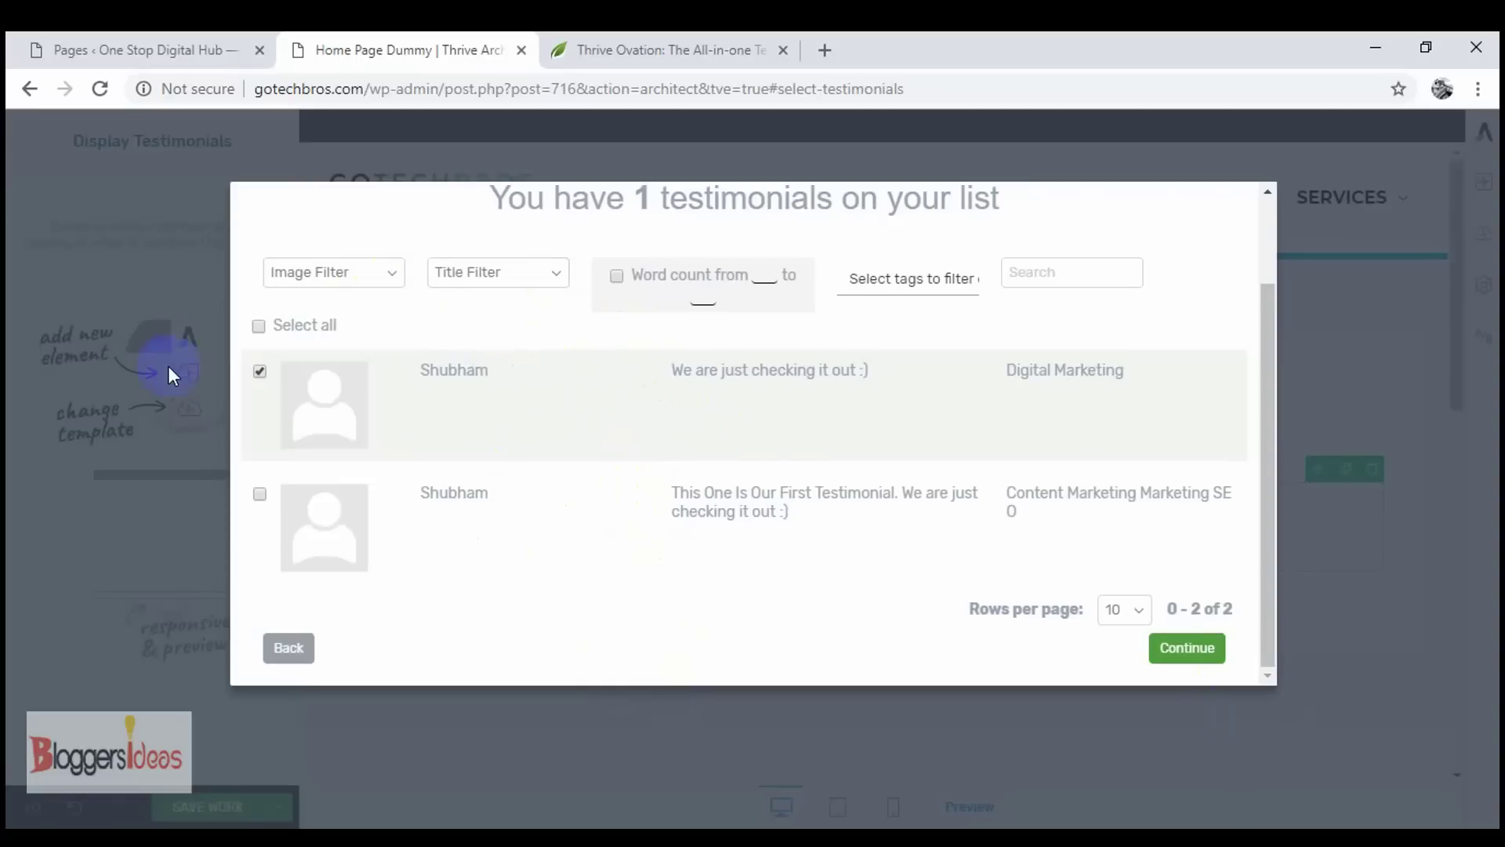
{"action": "left_click", "coordinate": [1182, 651]}
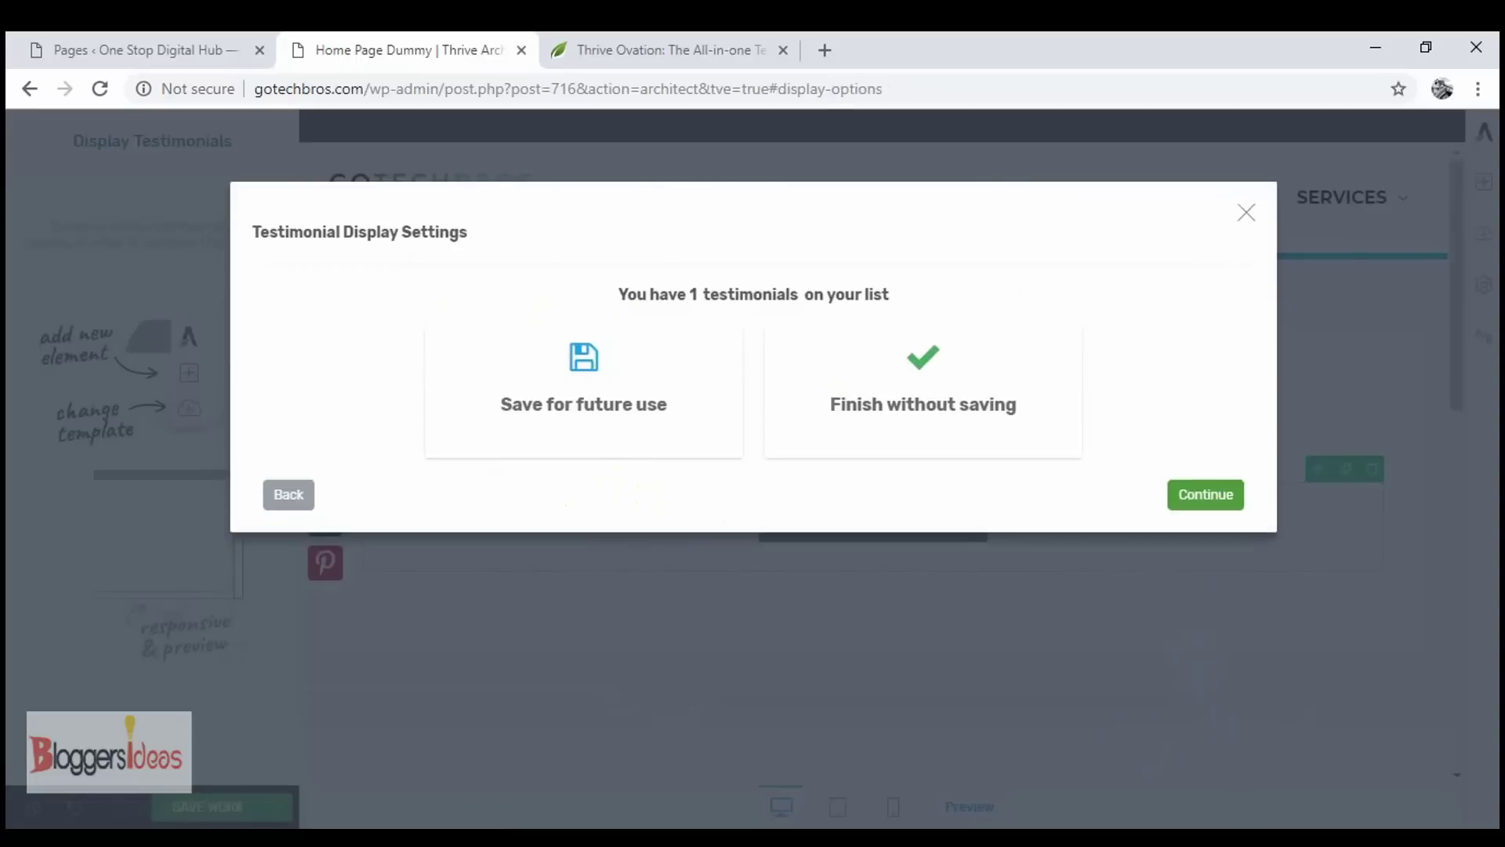
- Save the testimonial display as the reusable template 'New One Craeted', staying on the page
{"action": "left_click", "coordinate": [1202, 495]}
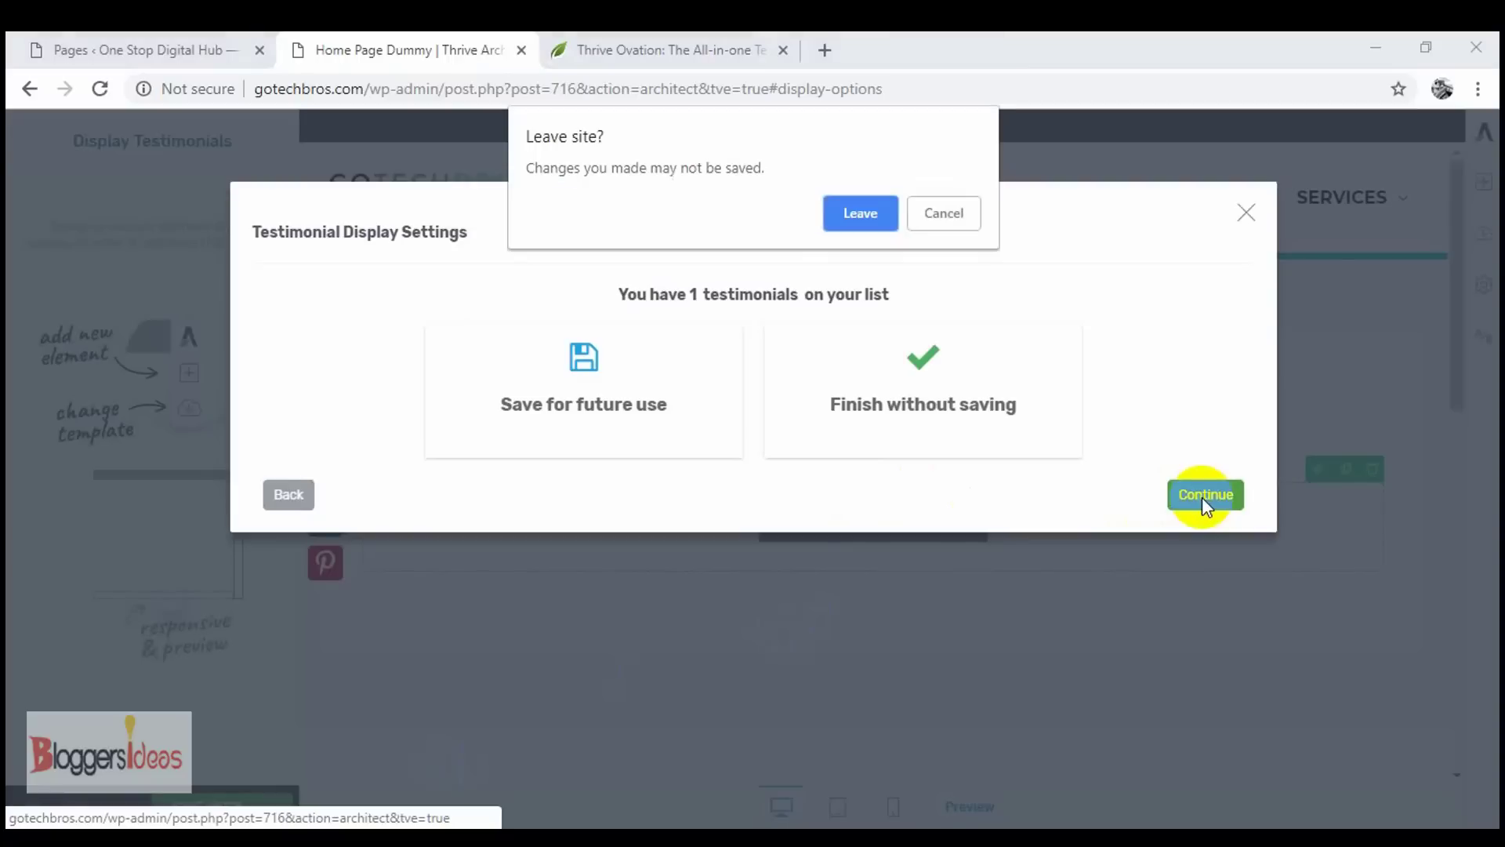
{"action": "left_click", "coordinate": [921, 209]}
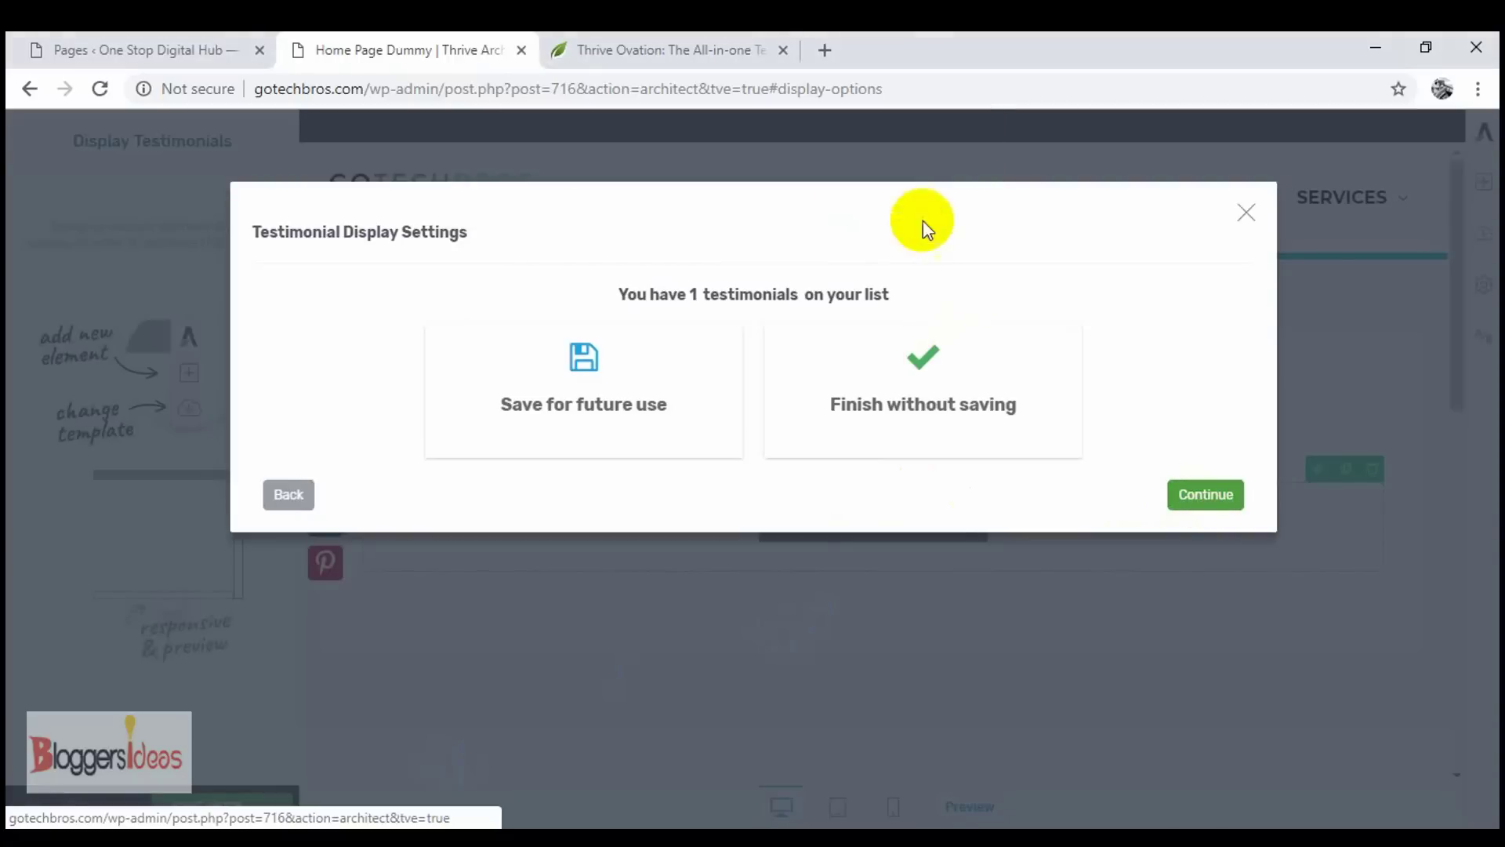
{"action": "left_click", "coordinate": [558, 378]}
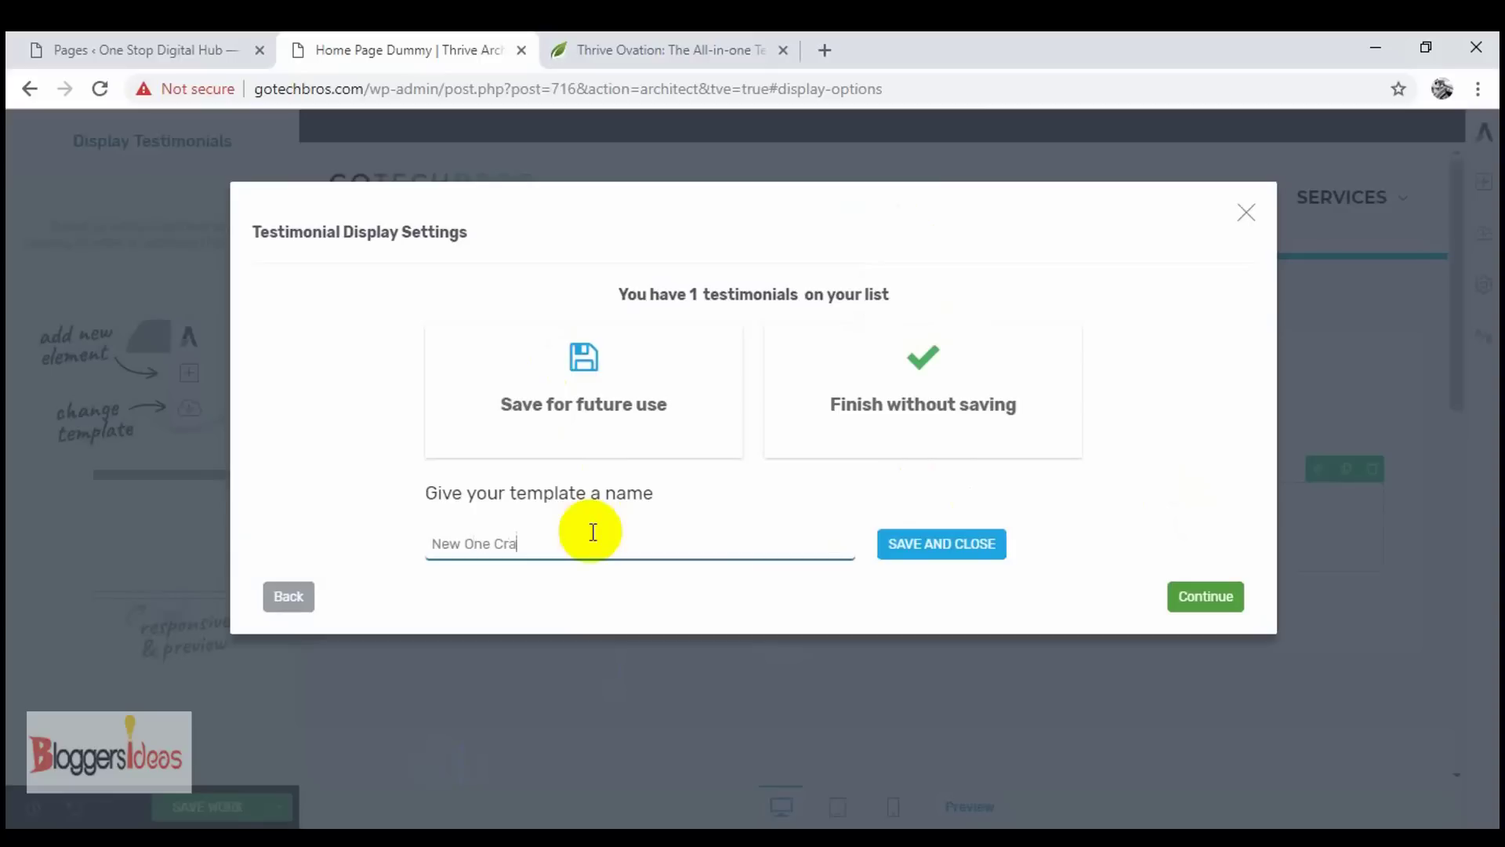
{"action": "left_click", "coordinate": [973, 542]}
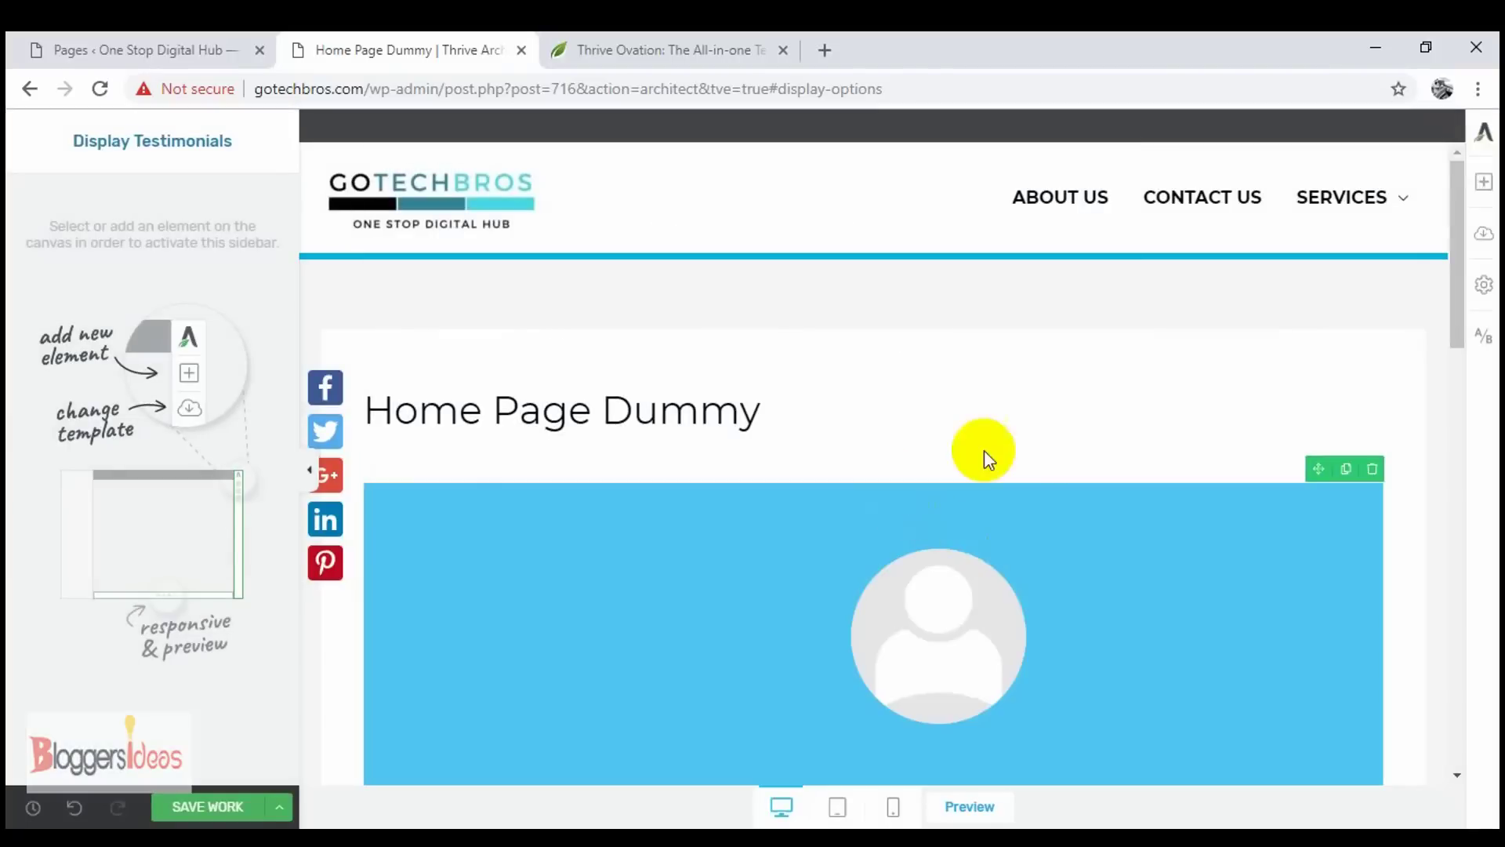
- Select the blue testimonial slider showing 'NEW TESTIMONIAL' to edit it
{"action": "scroll", "coordinate": [992, 502], "scroll_direction": "down", "scroll_amount": 3}
{"action": "scroll", "coordinate": [997, 552], "scroll_direction": "down", "scroll_amount": 4}
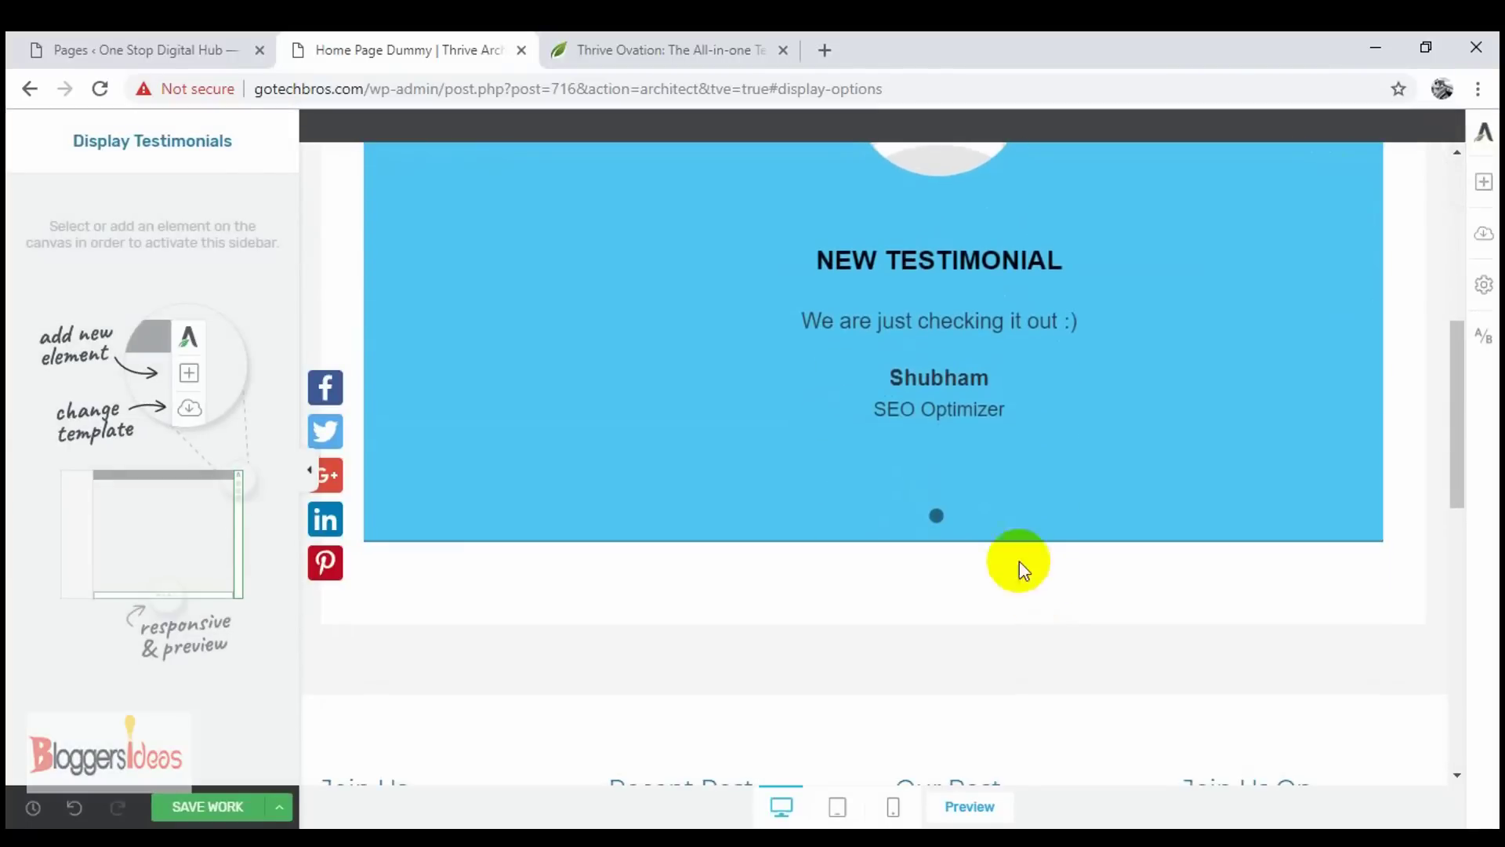
{"action": "scroll", "coordinate": [957, 361], "scroll_direction": "up", "scroll_amount": 4}
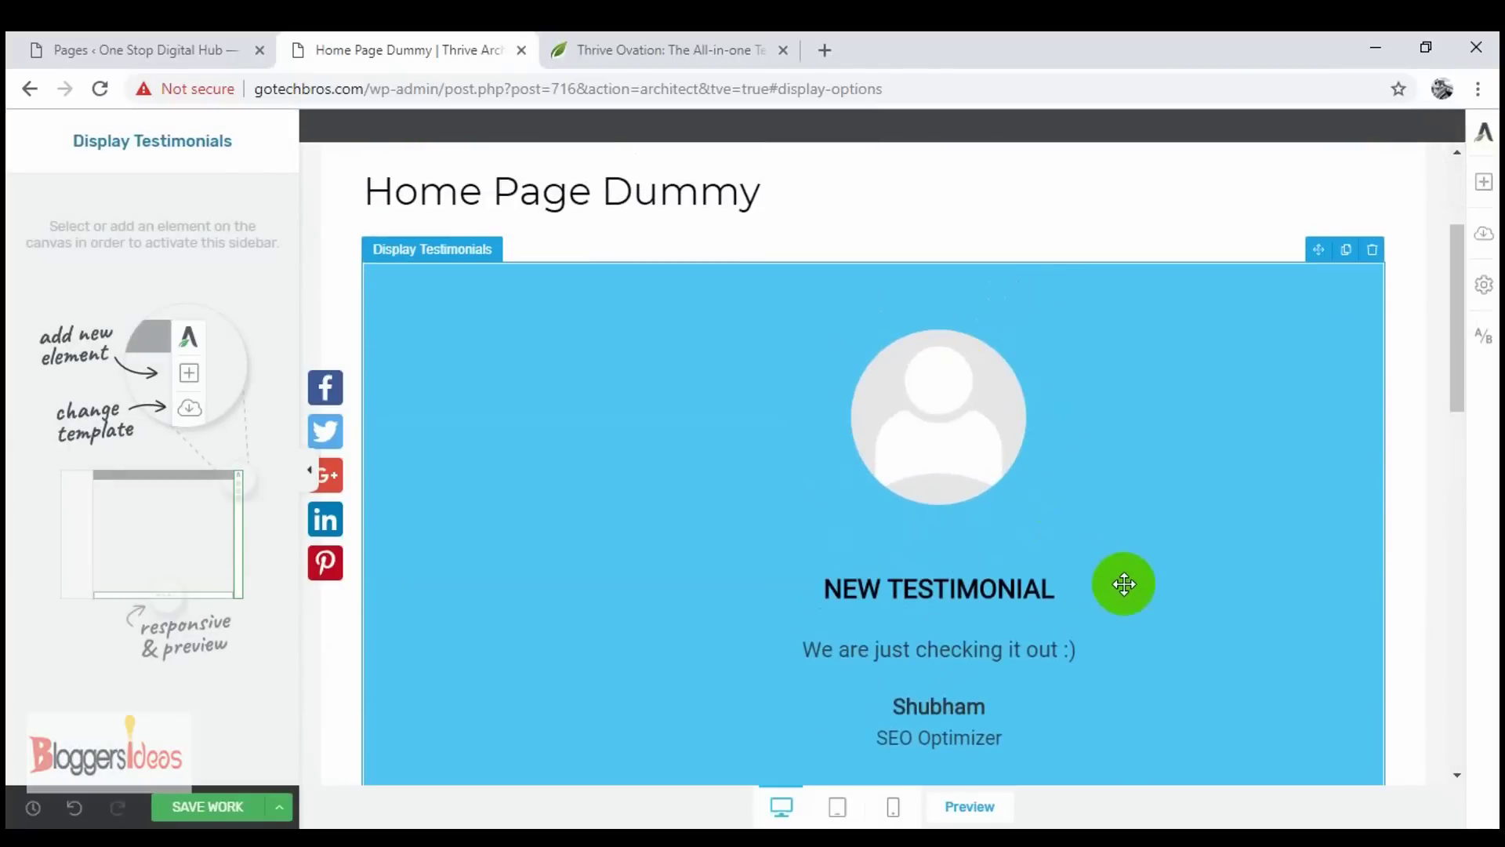
{"action": "left_click", "coordinate": [970, 490]}
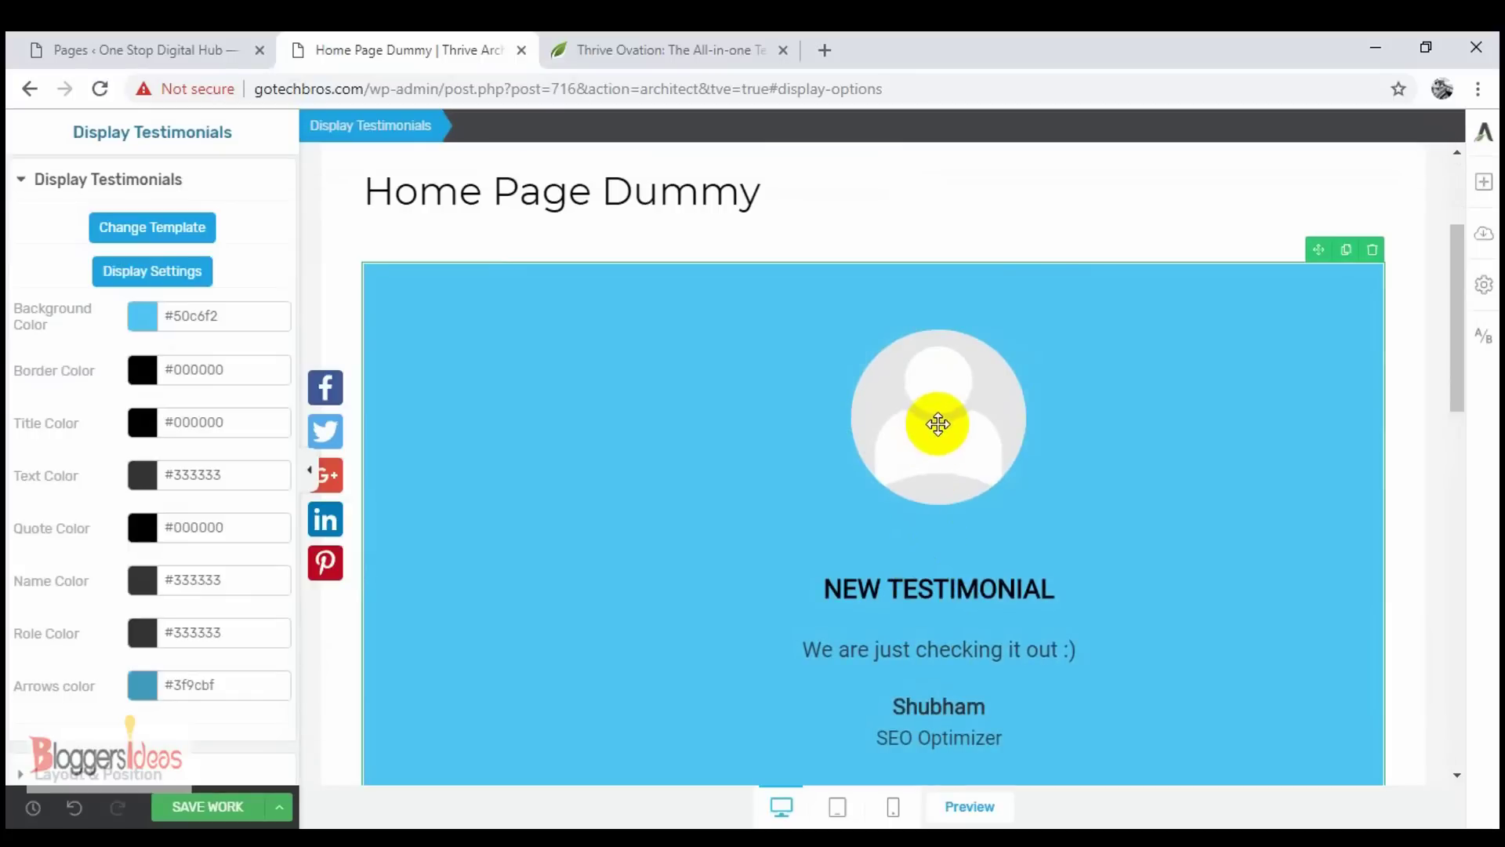
{"action": "scroll", "coordinate": [941, 419], "scroll_direction": "down", "scroll_amount": 5}
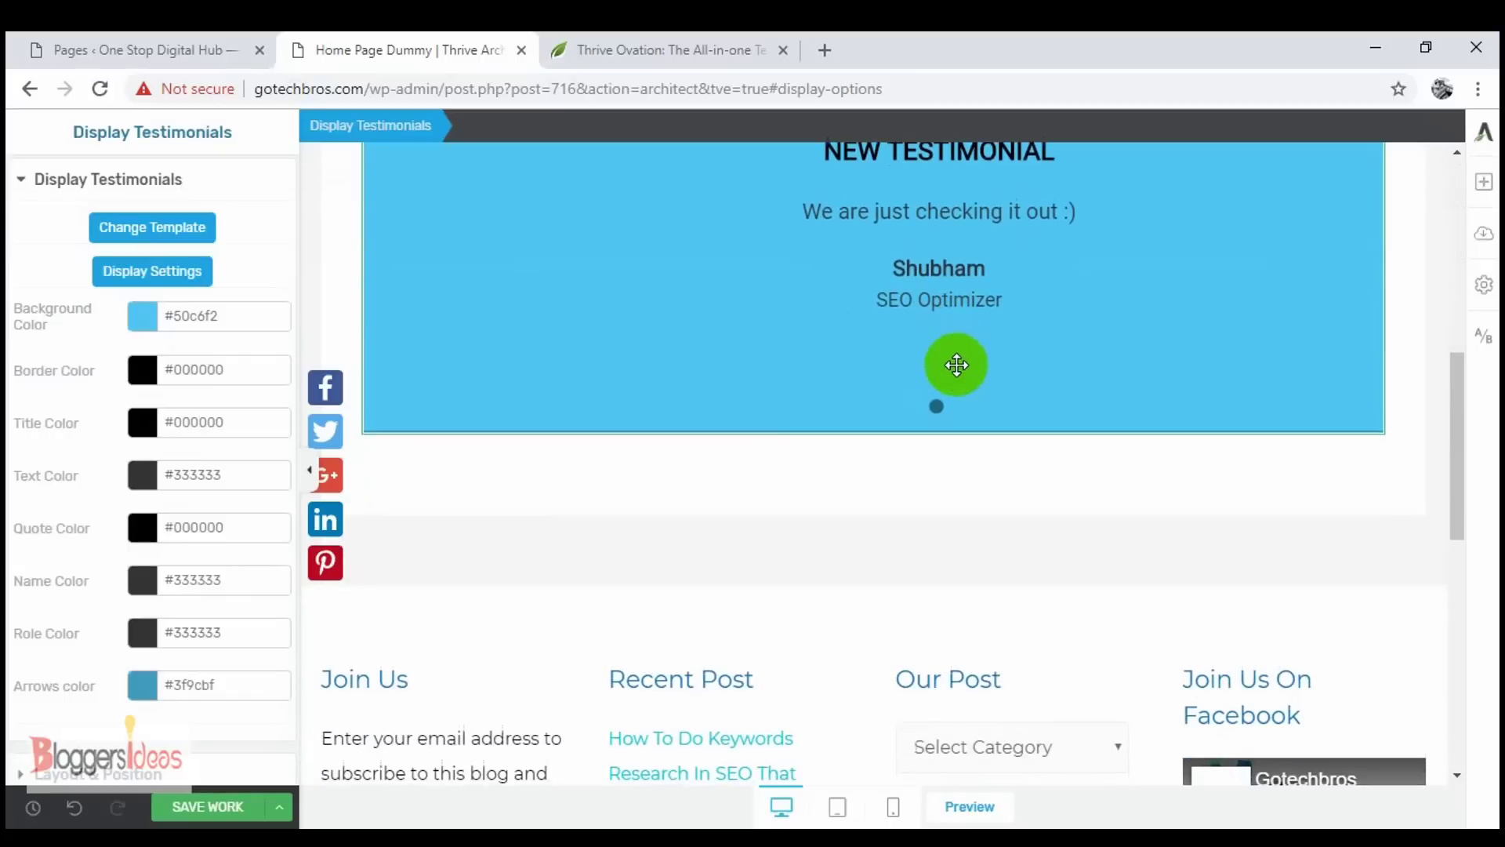
{"action": "scroll", "coordinate": [955, 362], "scroll_direction": "up", "scroll_amount": 6}
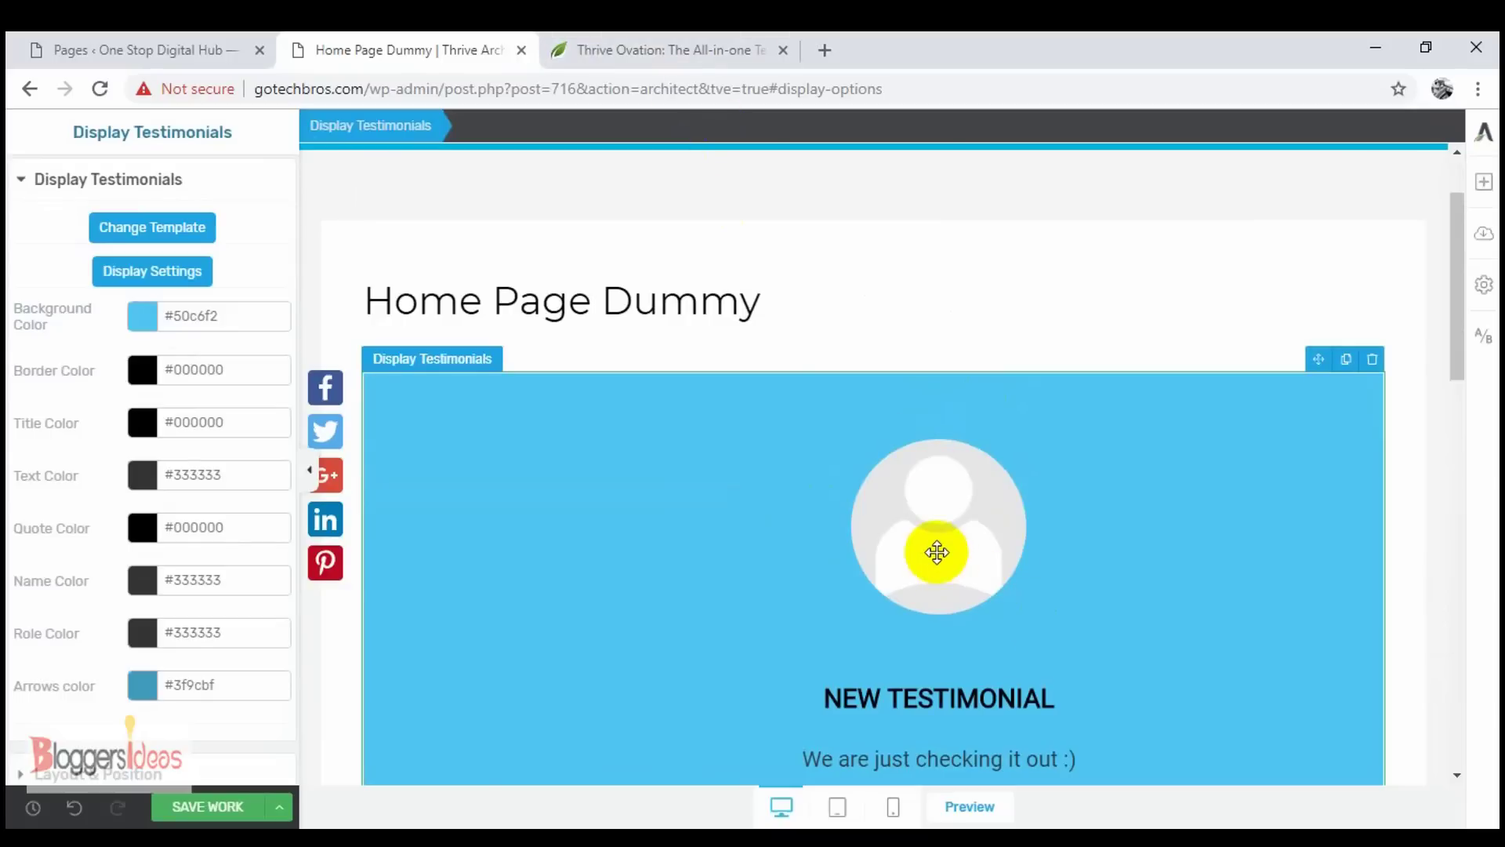
{"action": "scroll", "coordinate": [937, 554], "scroll_direction": "down", "scroll_amount": 3}
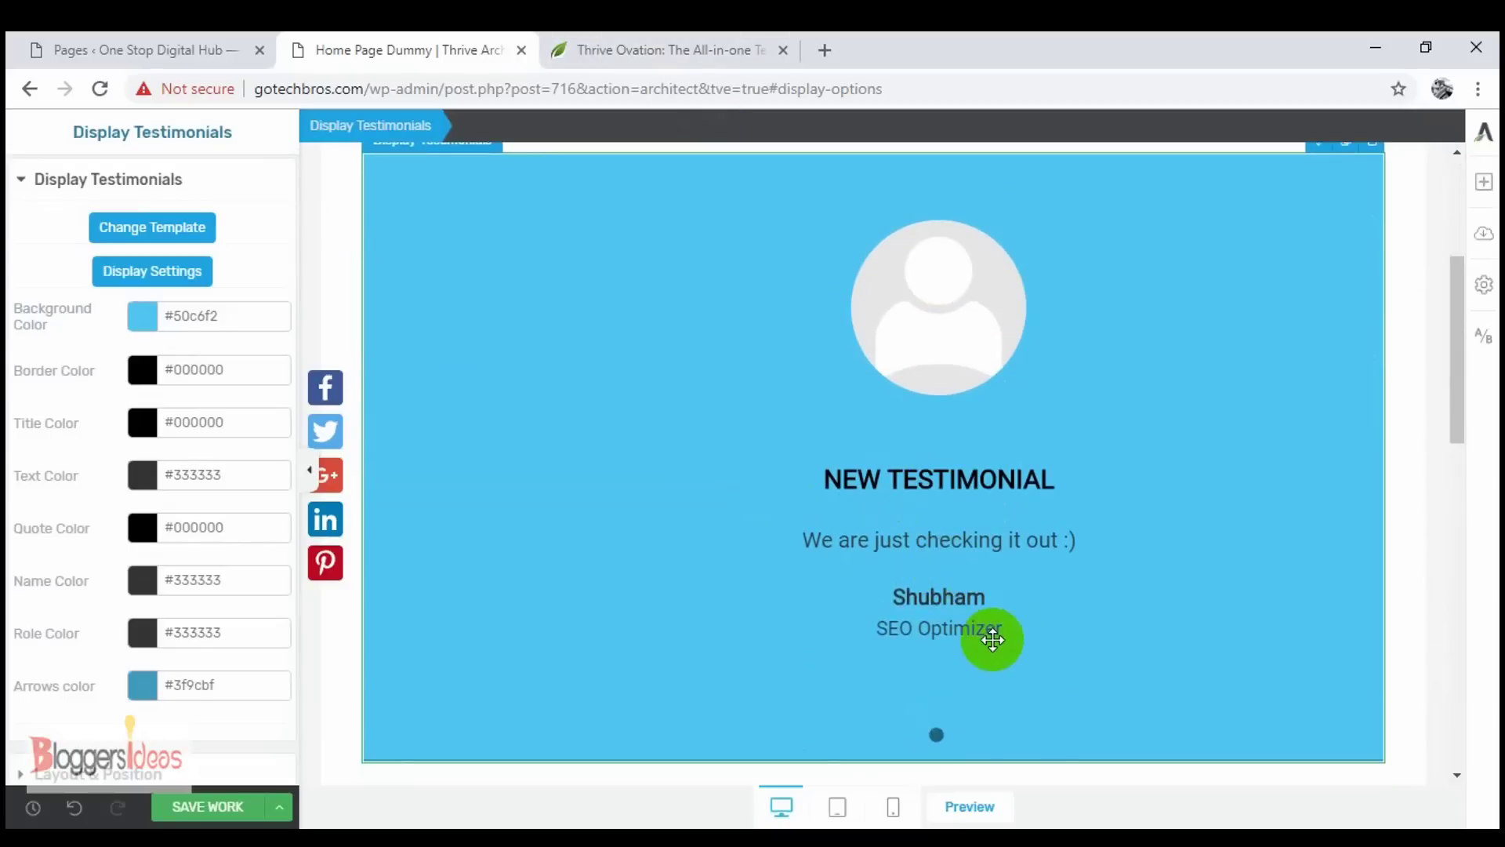
{"action": "left_click", "coordinate": [153, 321]}
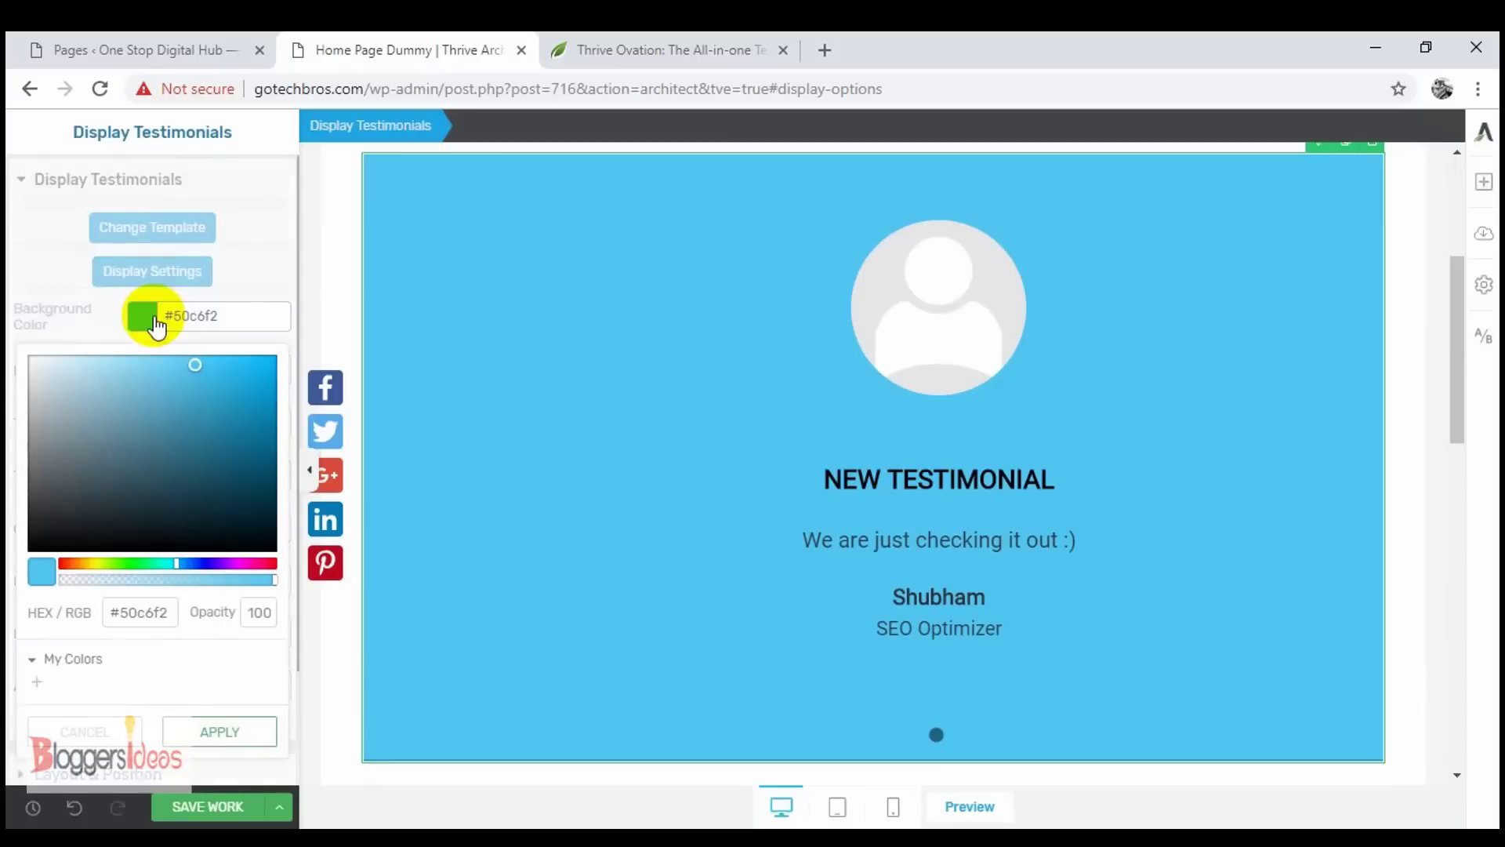
{"action": "left_click_drag", "start_coordinate": [196, 368], "coordinate": [233, 461]}
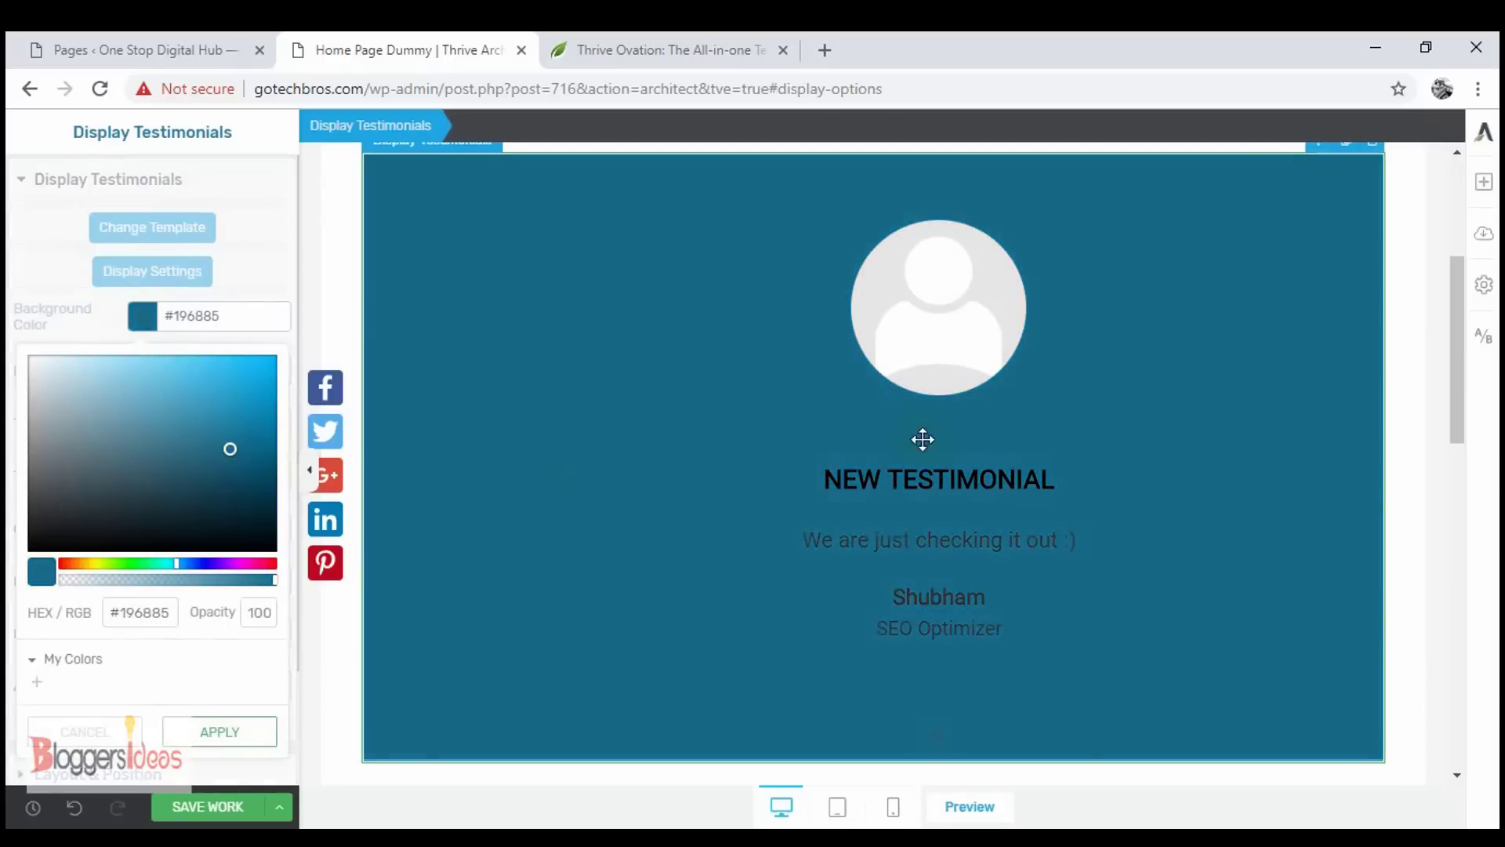
{"action": "scroll", "coordinate": [1097, 650], "scroll_direction": "down", "scroll_amount": 4}
{"action": "scroll", "coordinate": [1143, 419], "scroll_direction": "up", "scroll_amount": 5}
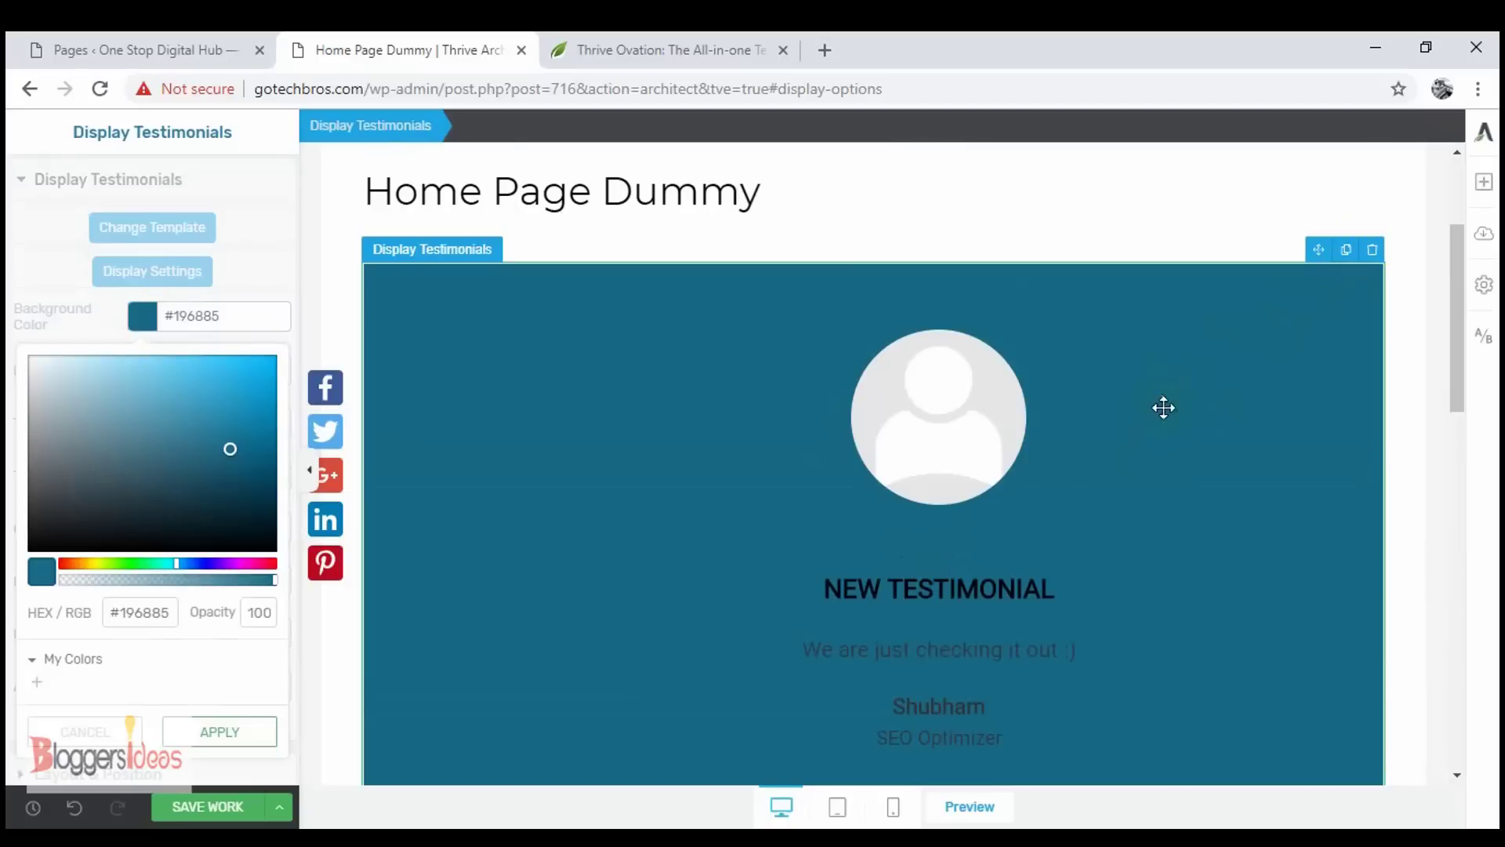
{"action": "scroll", "coordinate": [1163, 408], "scroll_direction": "down", "scroll_amount": 6}
{"action": "scroll", "coordinate": [1163, 414], "scroll_direction": "up", "scroll_amount": 3}
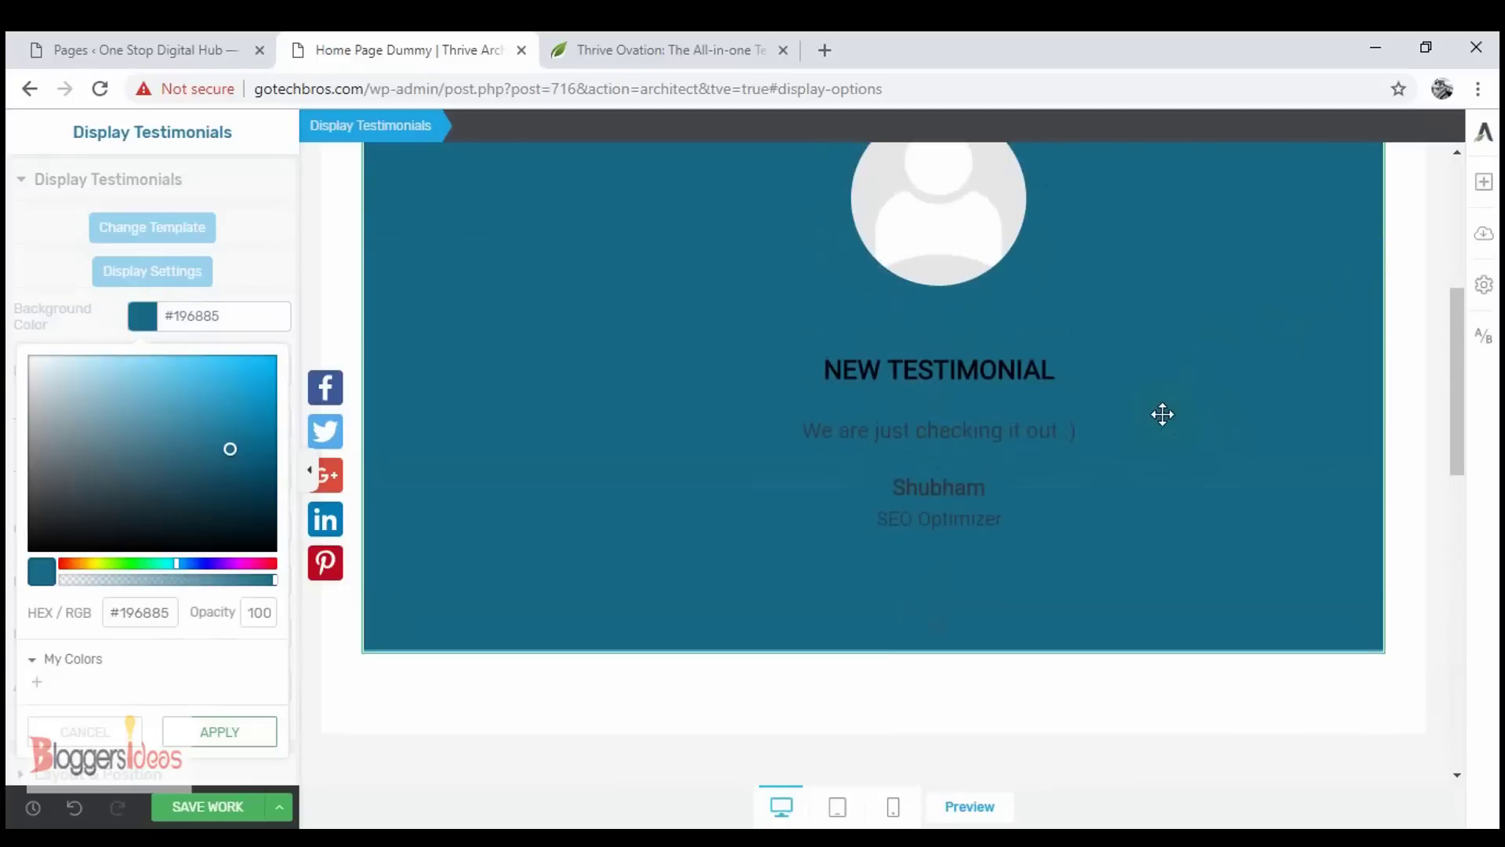
{"action": "scroll", "coordinate": [1163, 414], "scroll_direction": "up", "scroll_amount": 3}
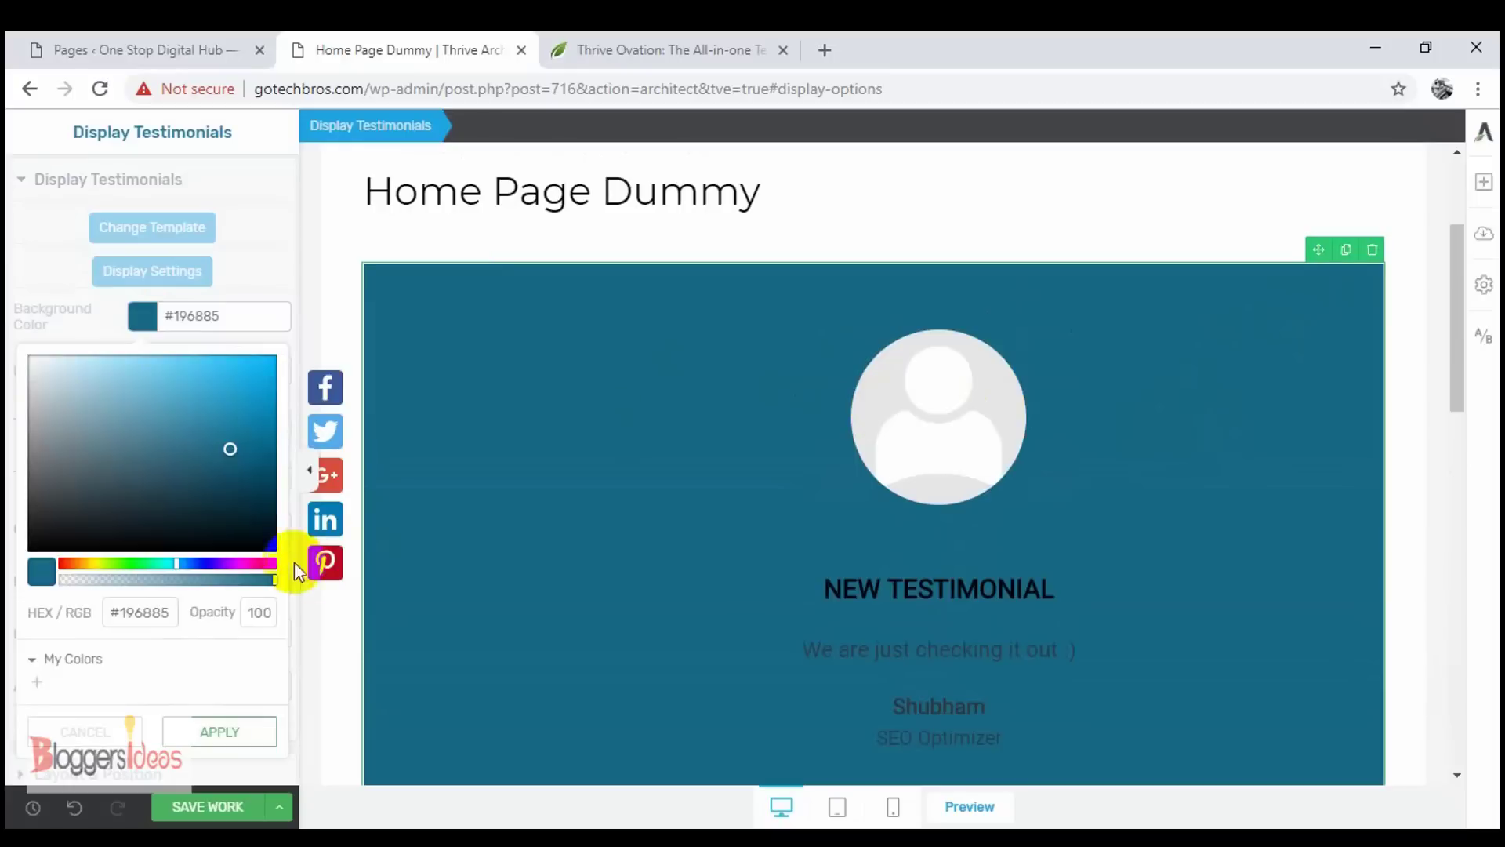
{"action": "left_click", "coordinate": [308, 464]}
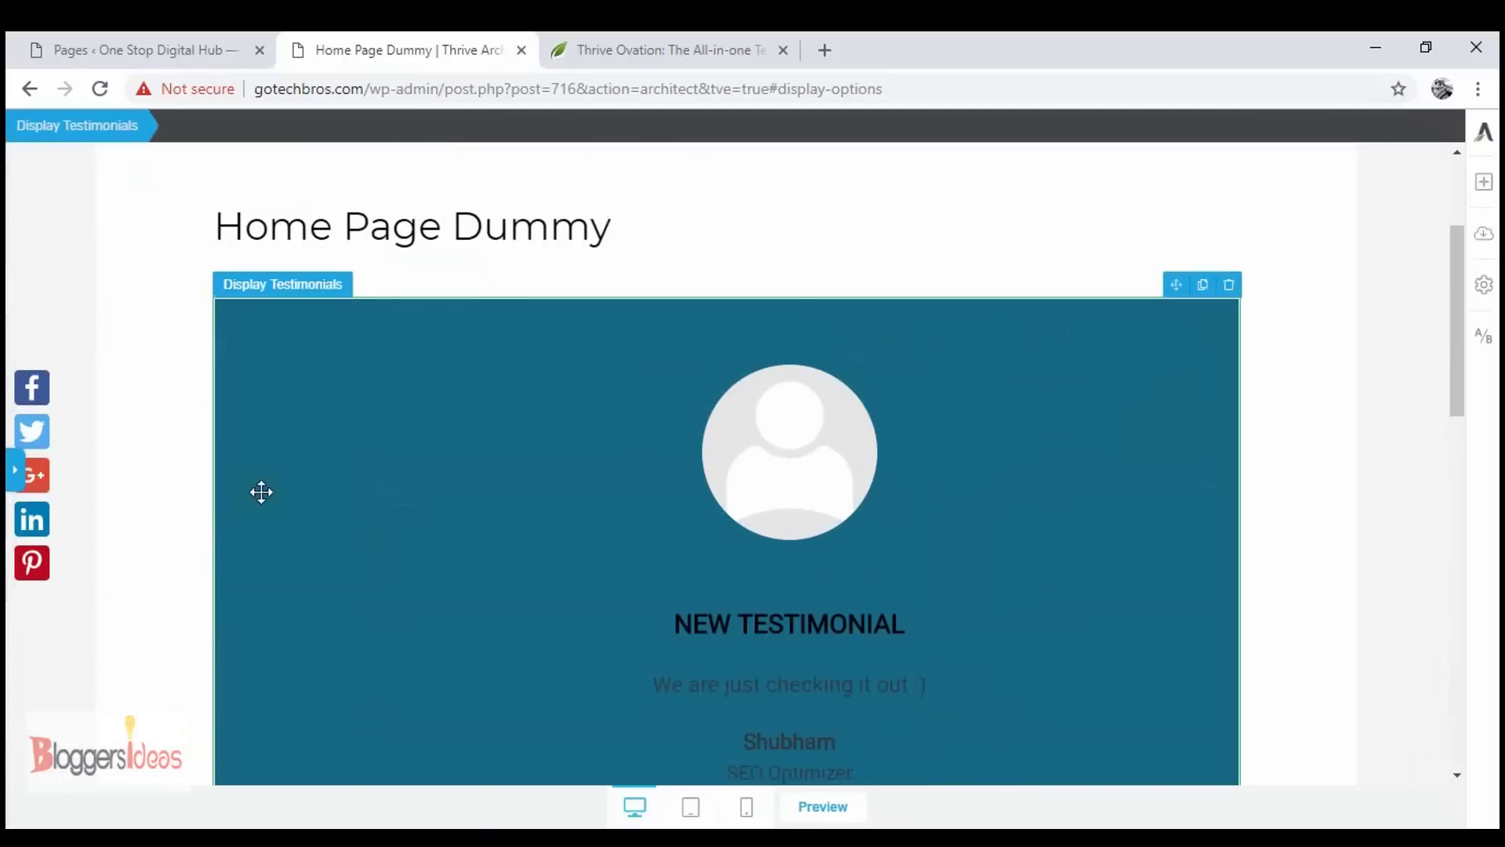
{"action": "scroll", "coordinate": [627, 505], "scroll_direction": "down", "scroll_amount": 6}
{"action": "scroll", "coordinate": [604, 494], "scroll_direction": "up", "scroll_amount": 3}
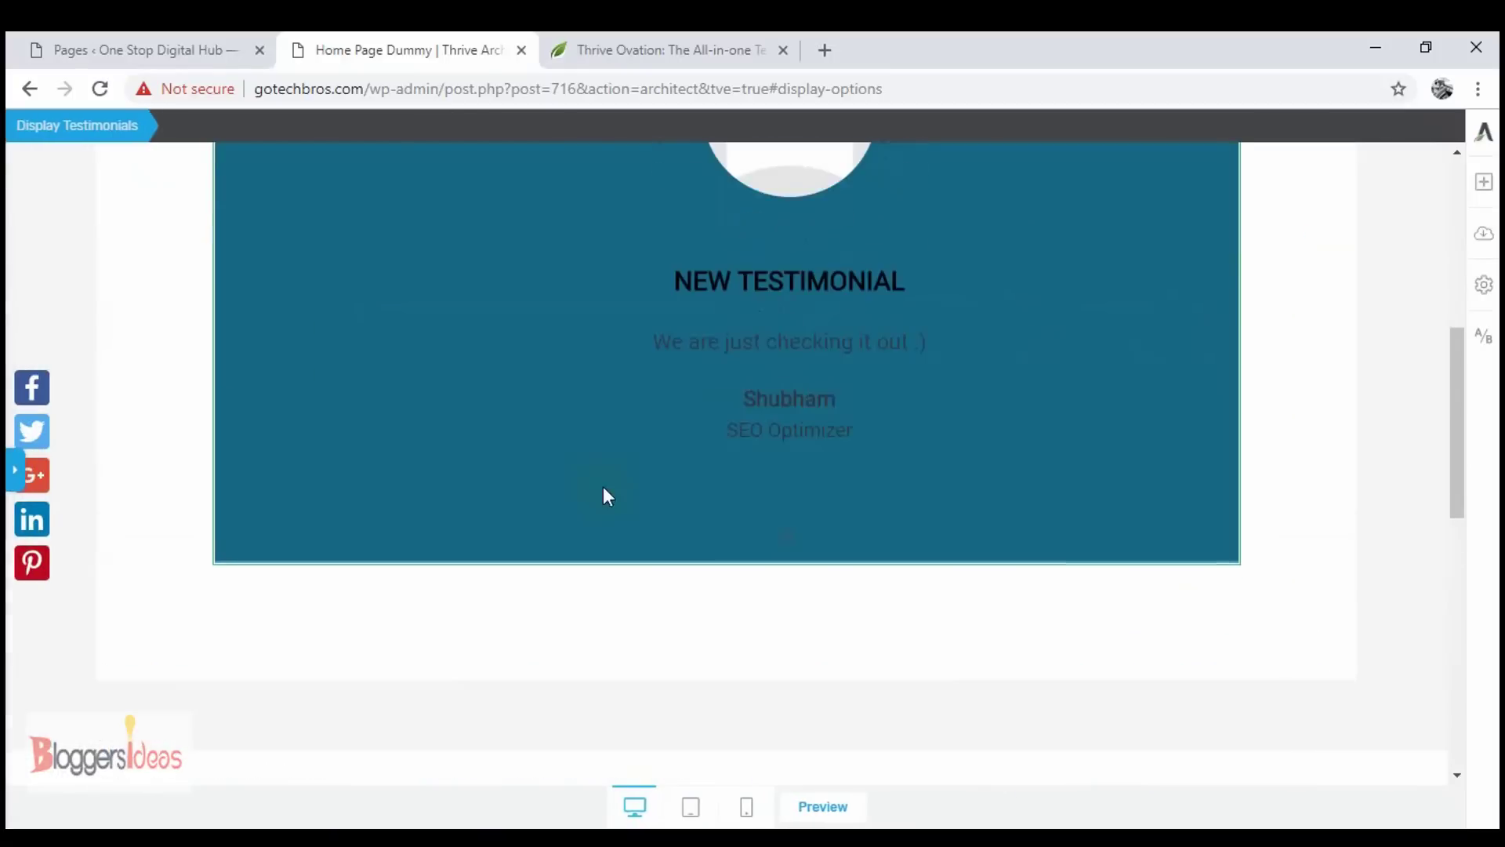
{"action": "scroll", "coordinate": [603, 486], "scroll_direction": "up", "scroll_amount": 3}
{"action": "scroll", "coordinate": [603, 485], "scroll_direction": "up", "scroll_amount": 3}
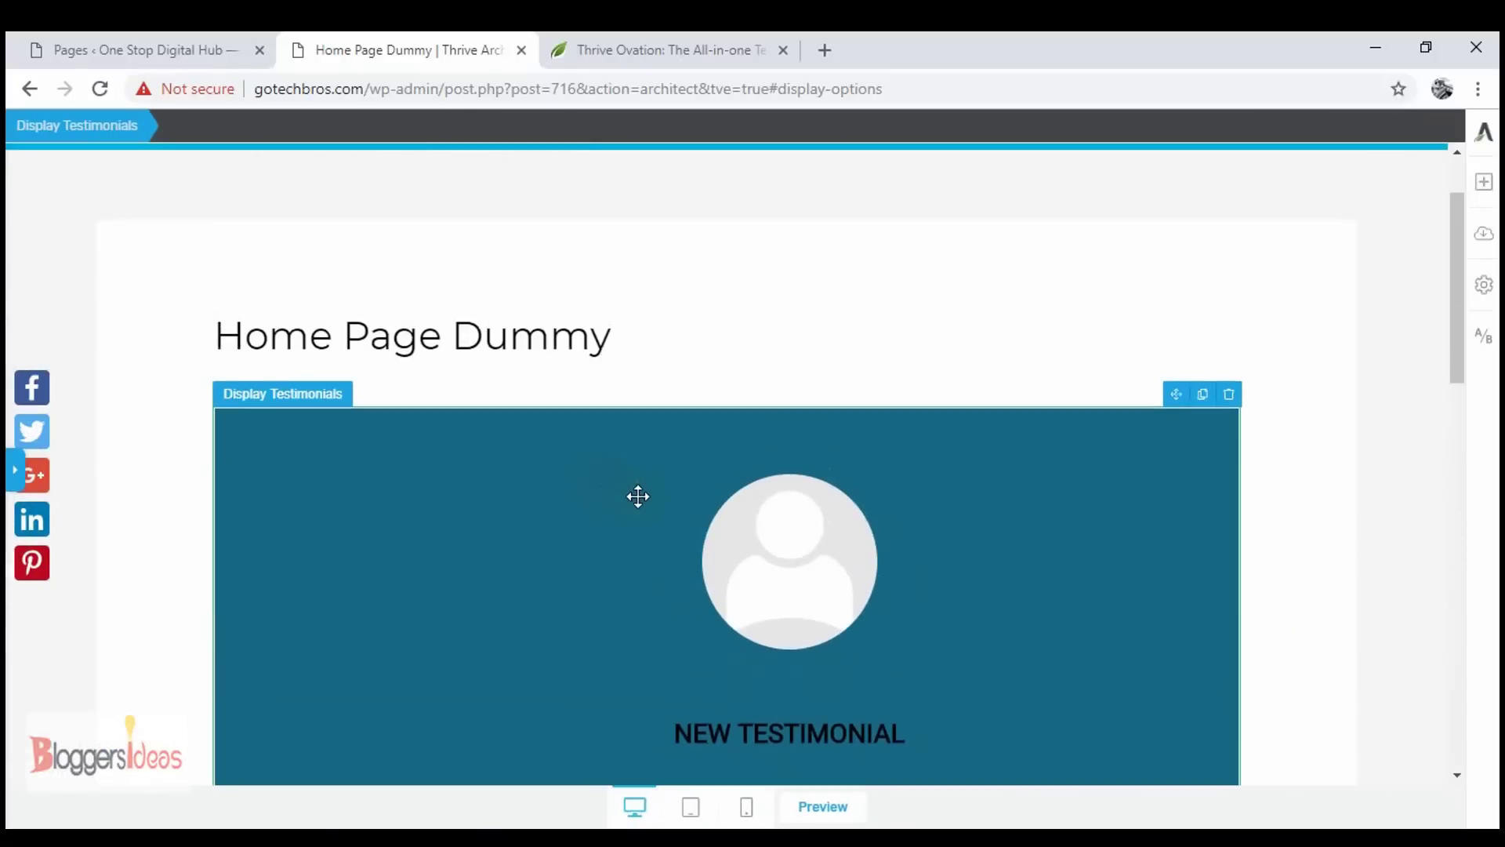
{"action": "scroll", "coordinate": [638, 497], "scroll_direction": "down", "scroll_amount": 6}
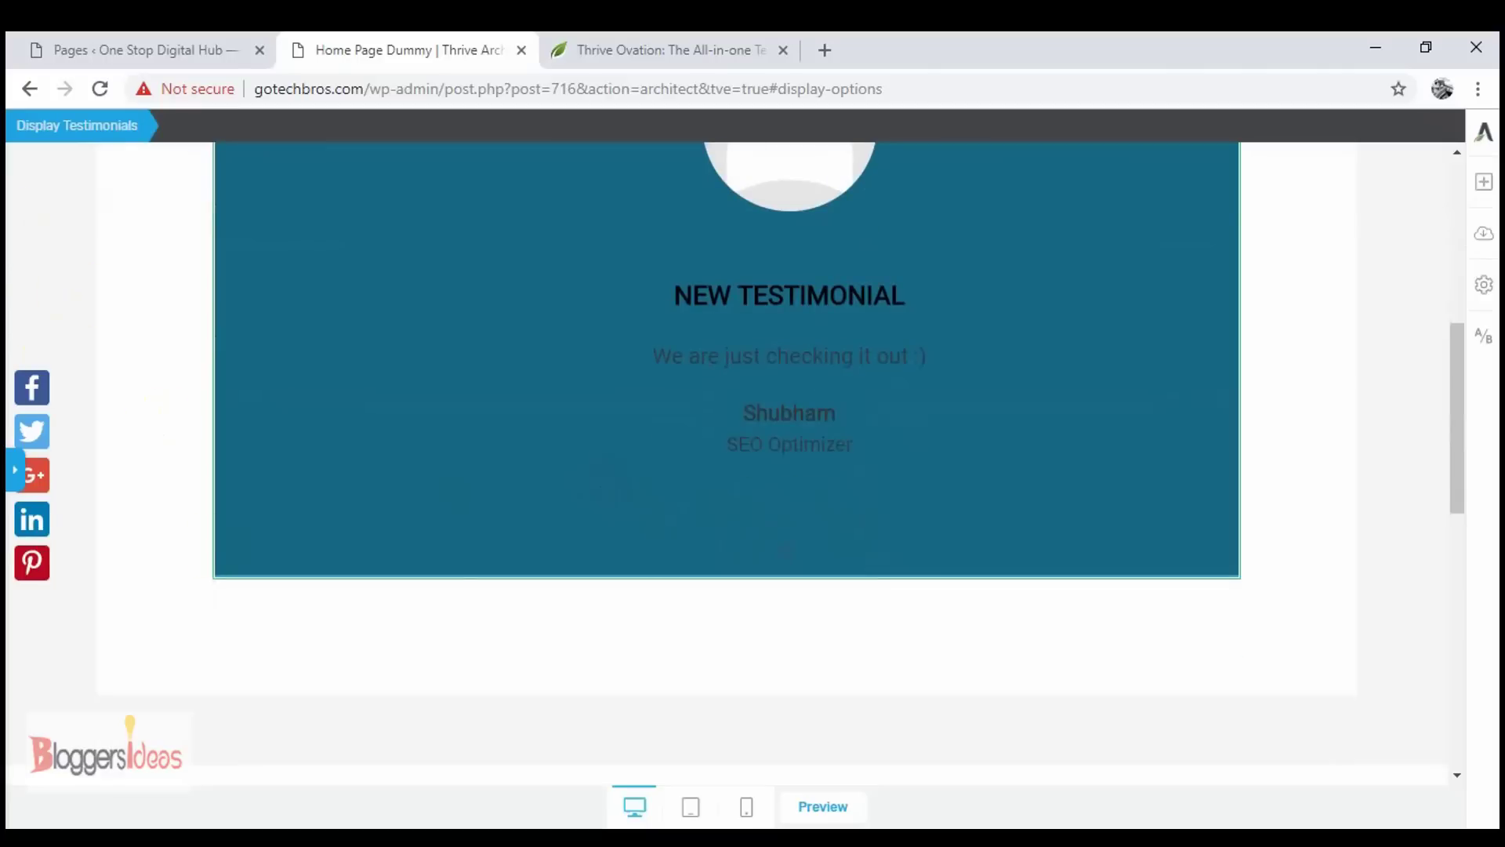
{"action": "scroll", "coordinate": [512, 430], "scroll_direction": "up", "scroll_amount": 1}
{"action": "scroll", "coordinate": [512, 431], "scroll_direction": "up", "scroll_amount": 6}
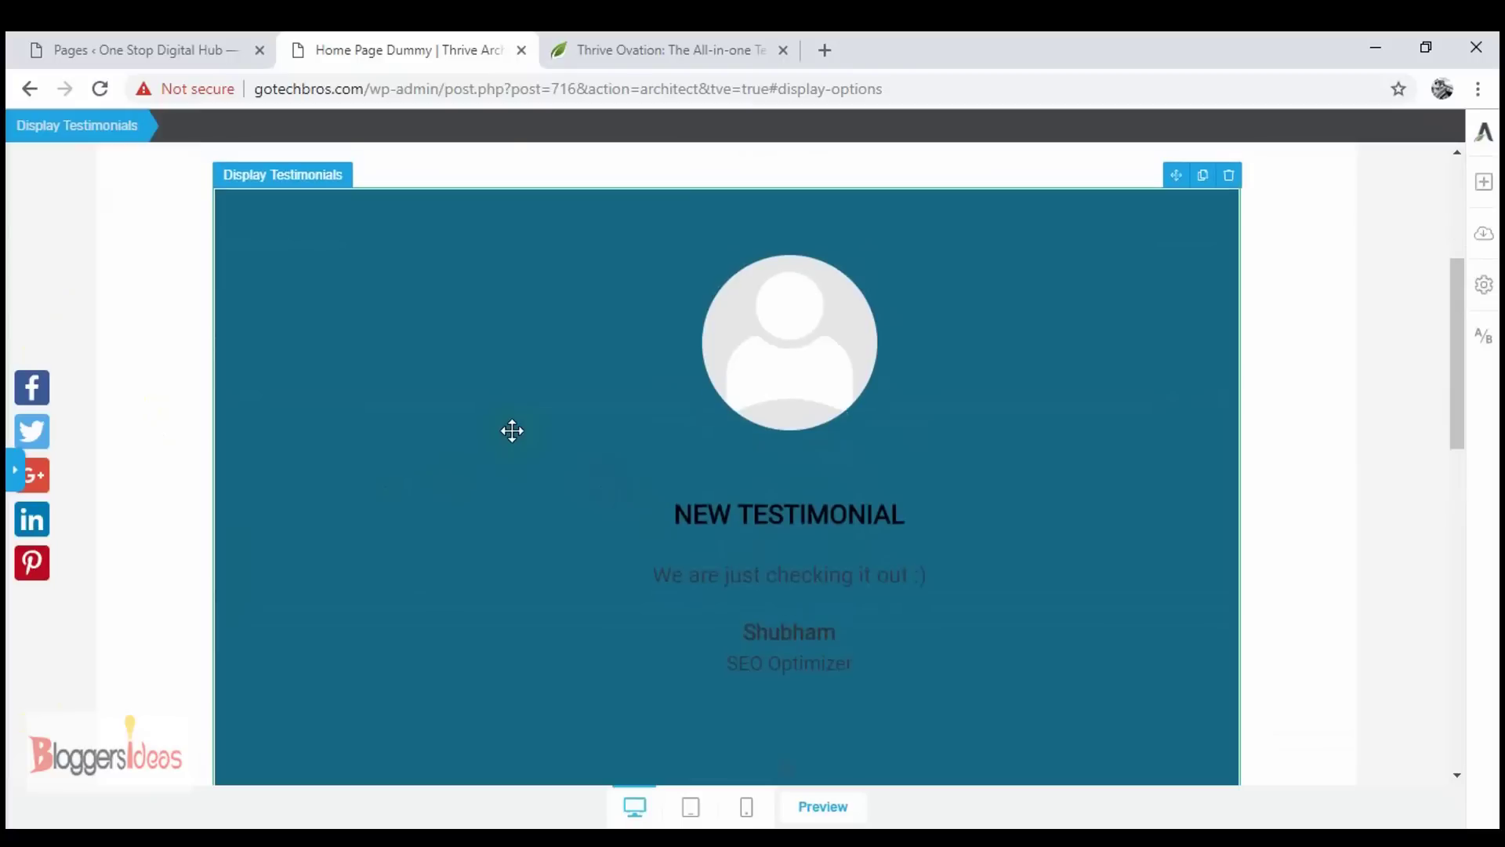
{"action": "left_click", "coordinate": [402, 345]}
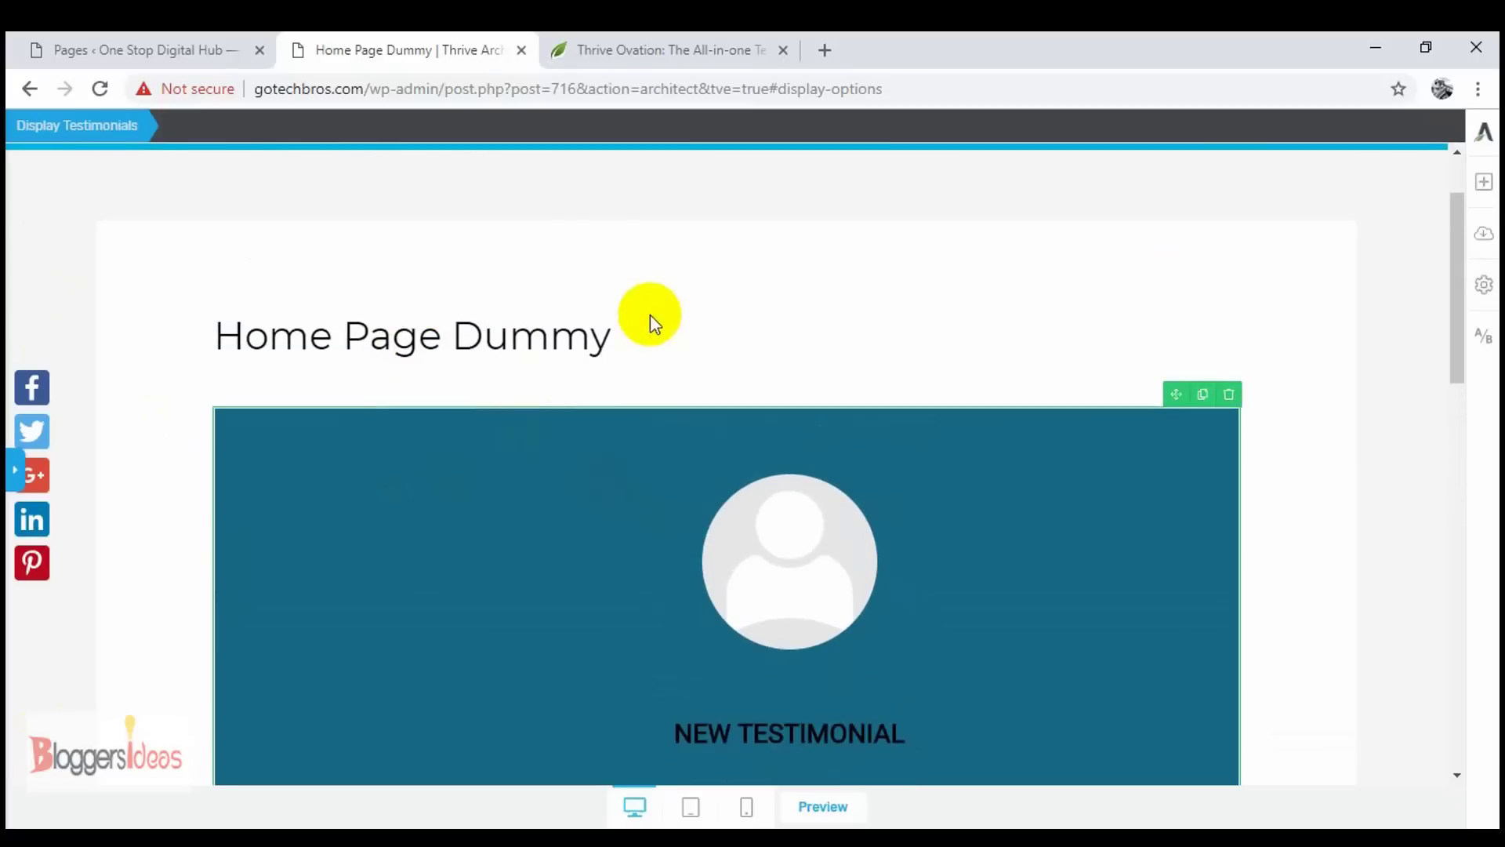
{"action": "scroll", "coordinate": [446, 373], "scroll_direction": "up", "scroll_amount": 2}
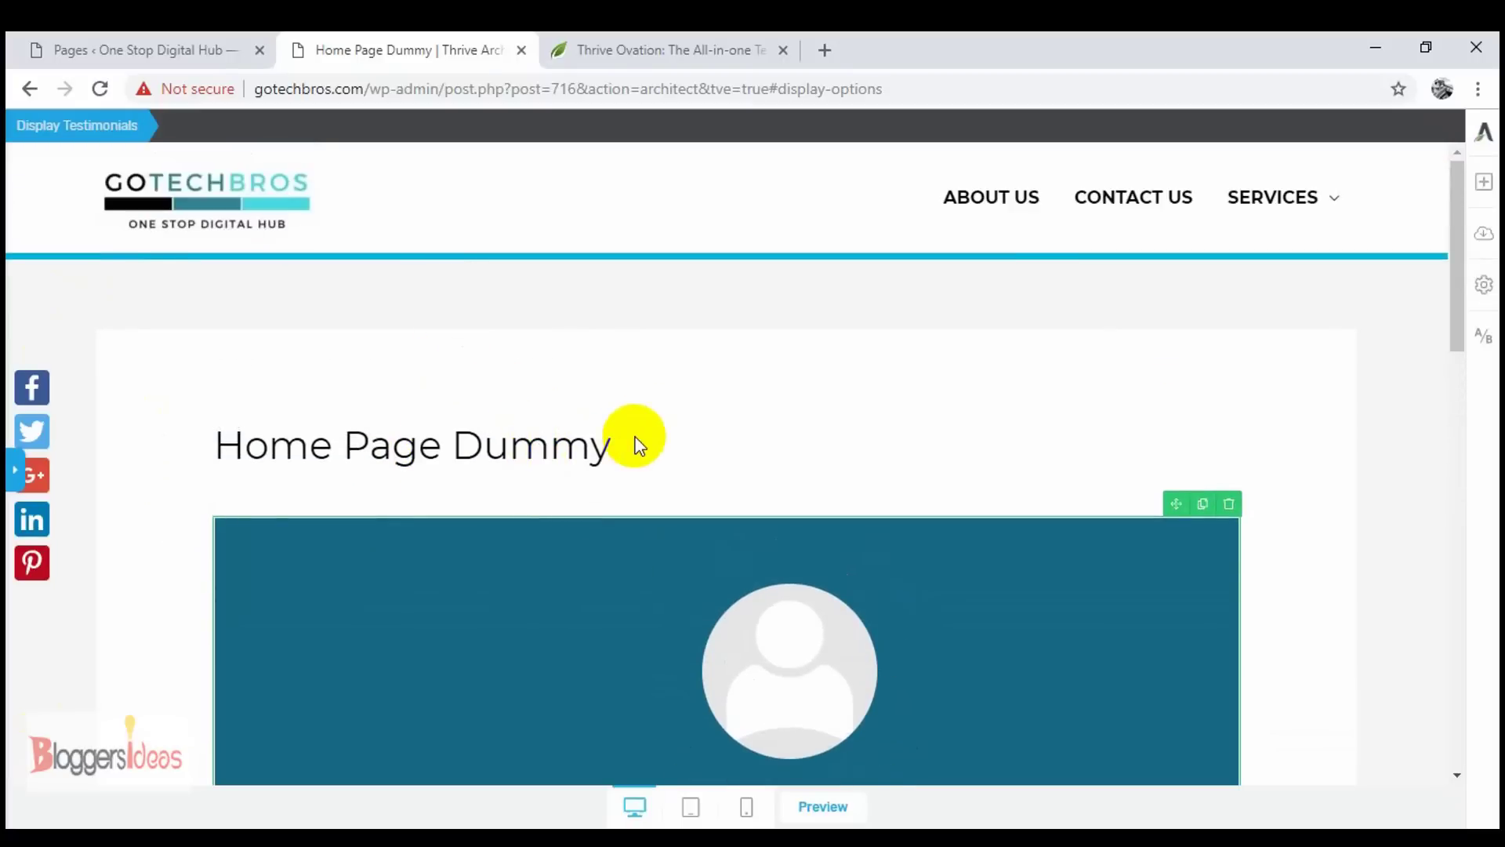
{"action": "scroll", "coordinate": [631, 446], "scroll_direction": "down", "scroll_amount": 8}
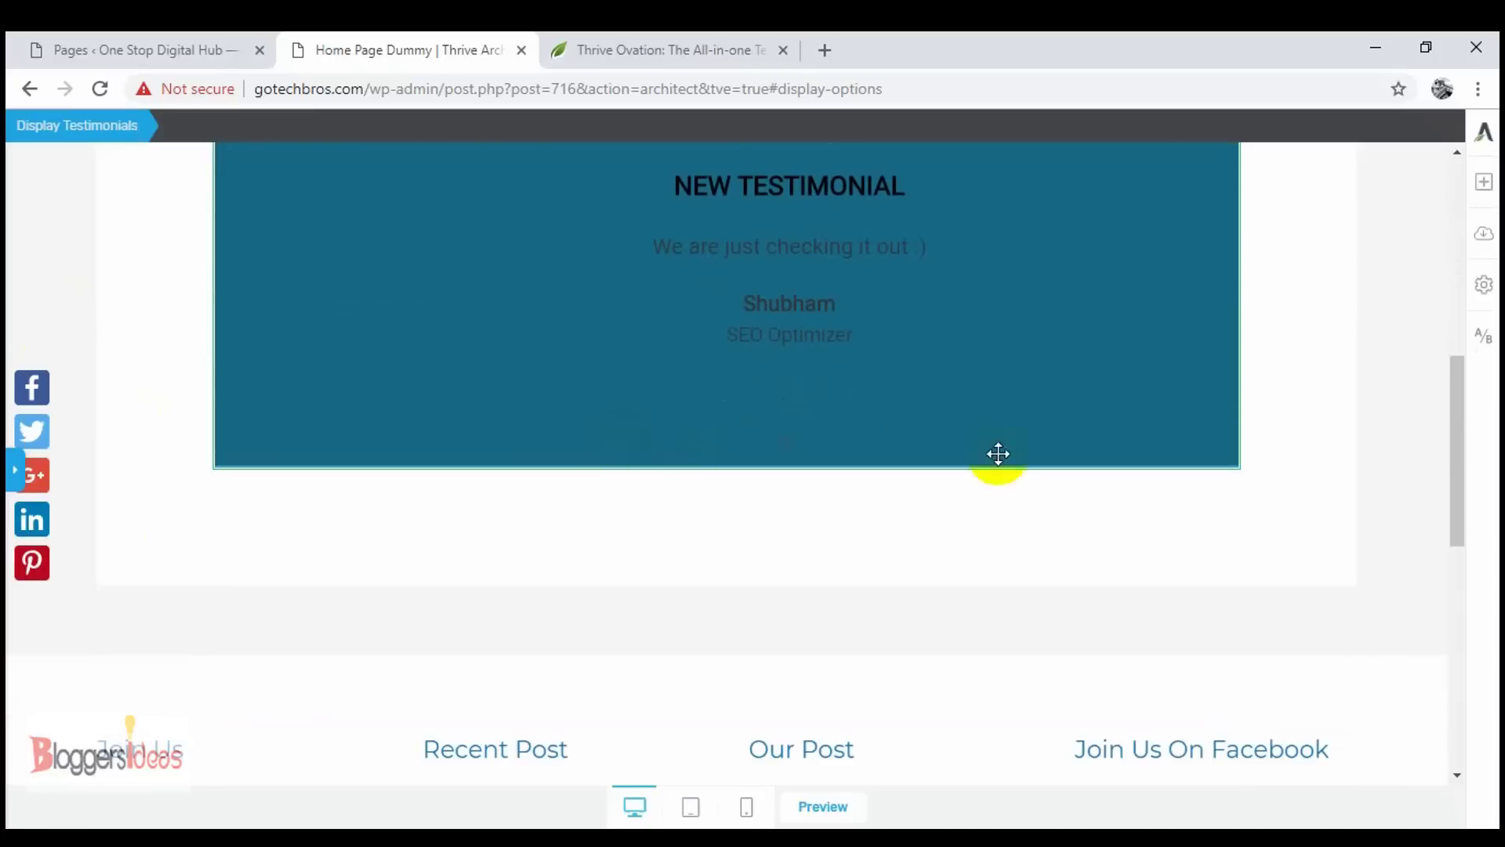
- Place a Capture Testimonials form below the page title using the Capture 02 template
{"action": "left_click", "coordinate": [1484, 192]}
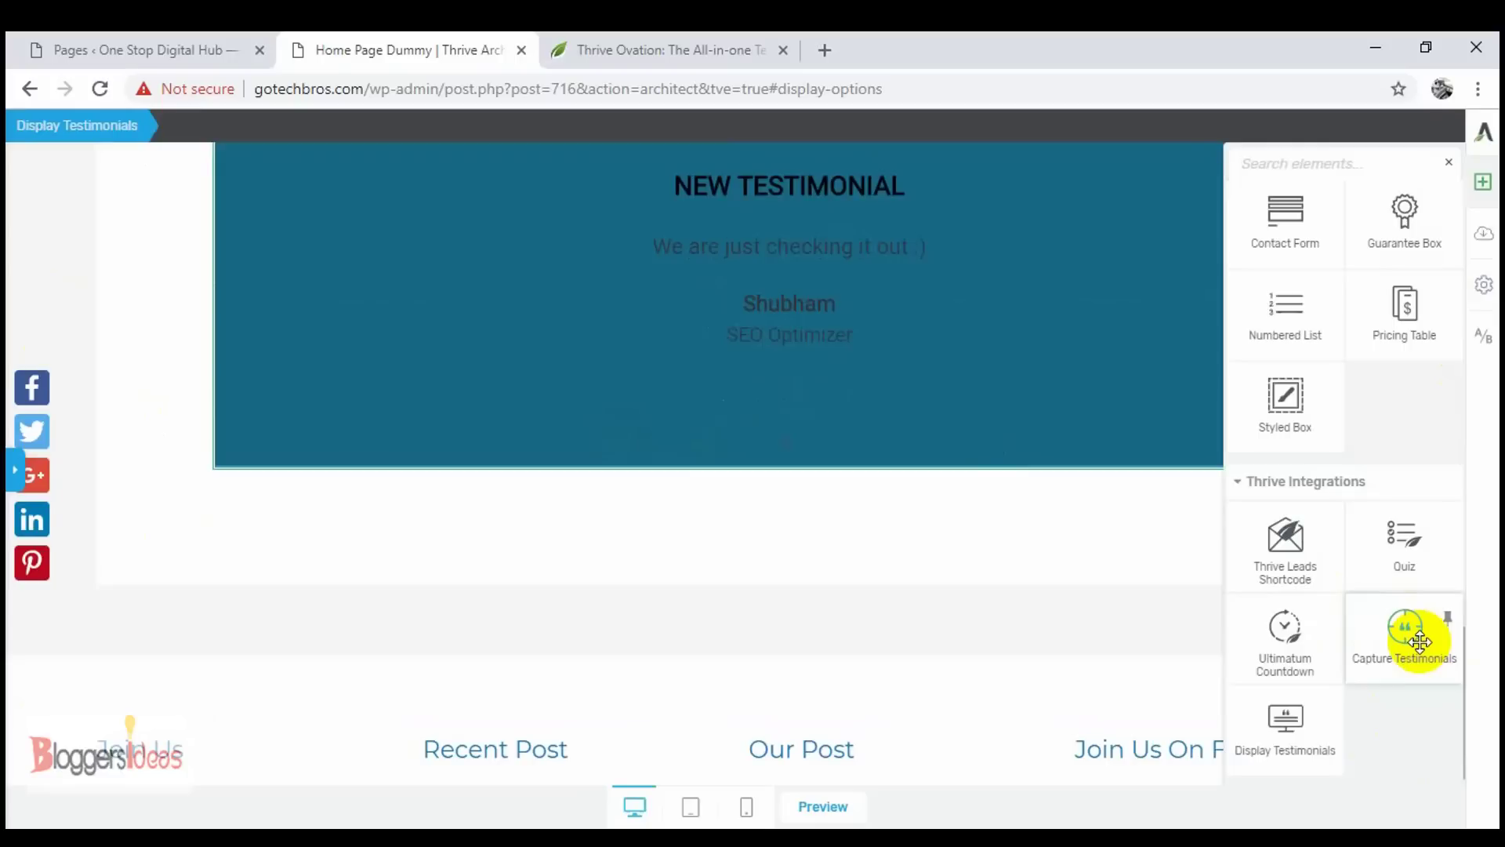
{"action": "left_click_drag", "start_coordinate": [1420, 641], "coordinate": [685, 558]}
{"action": "scroll", "coordinate": [1046, 345], "scroll_direction": "up", "scroll_amount": 5}
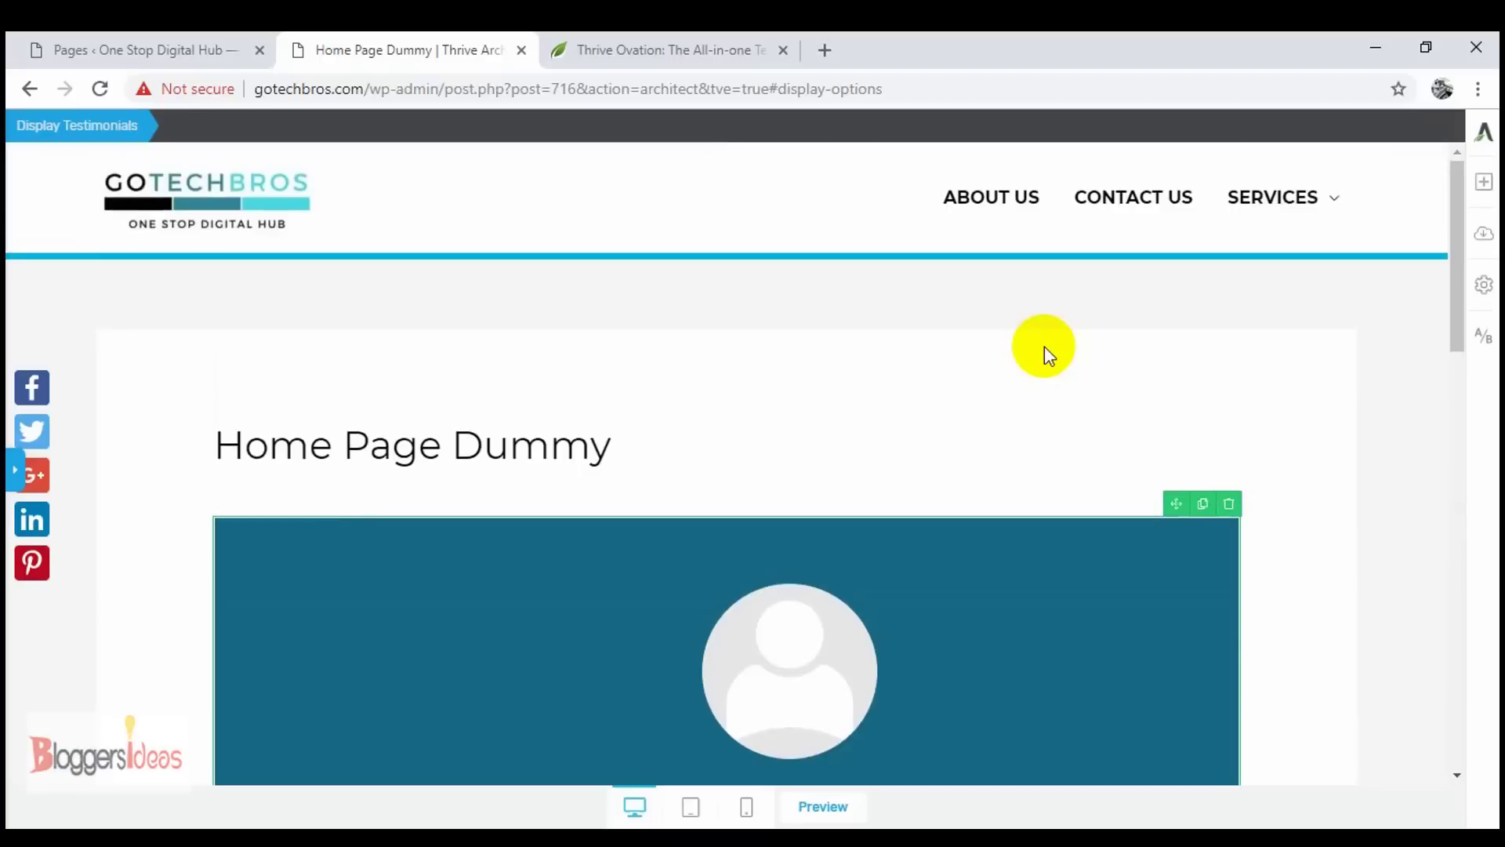
{"action": "left_click", "coordinate": [1482, 183]}
{"action": "left_click_drag", "start_coordinate": [1404, 632], "coordinate": [699, 472]}
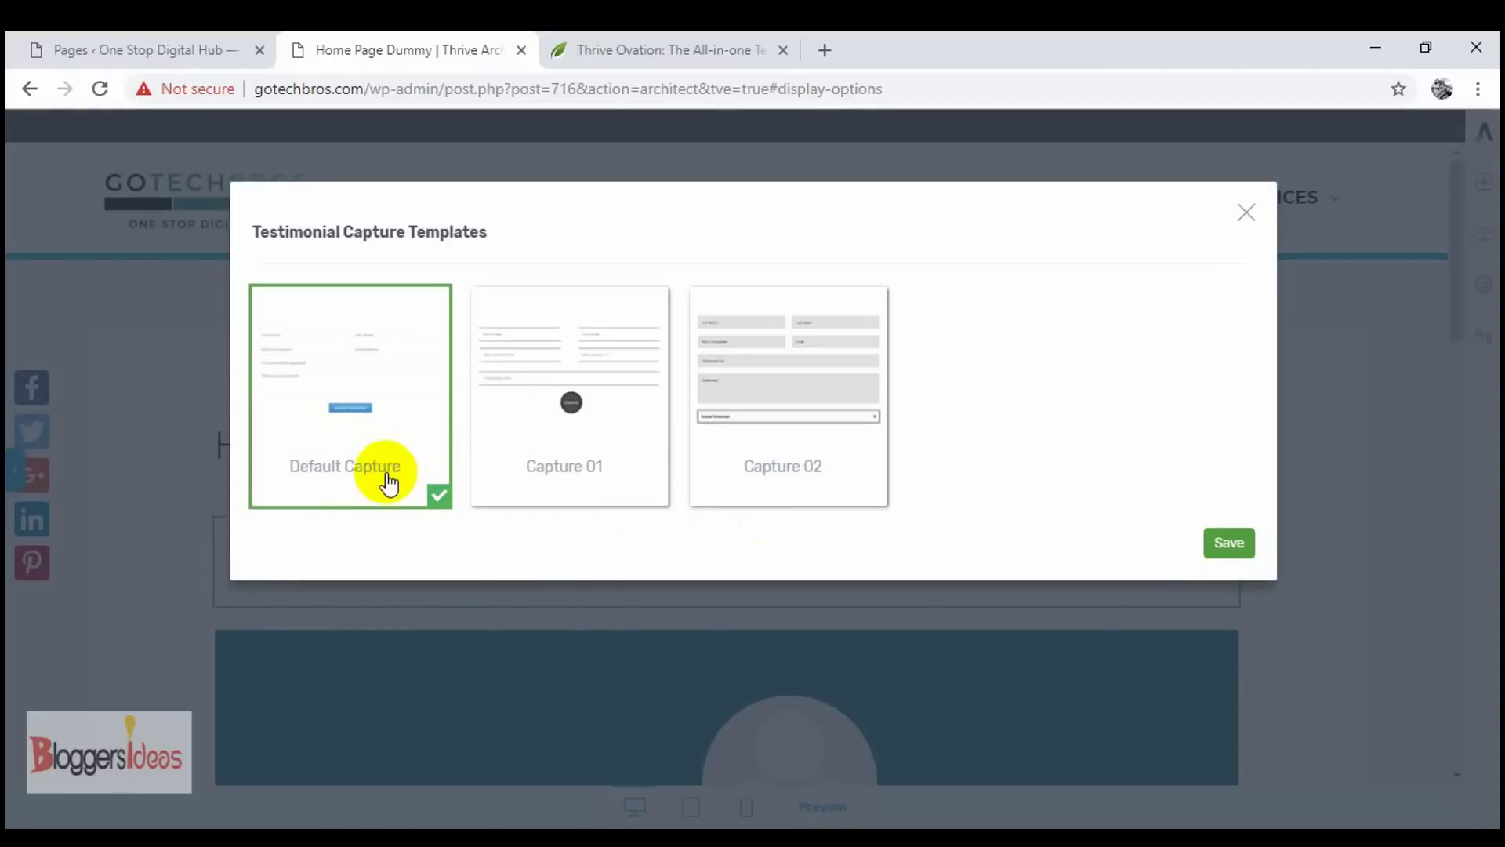
{"action": "left_click", "coordinate": [803, 448]}
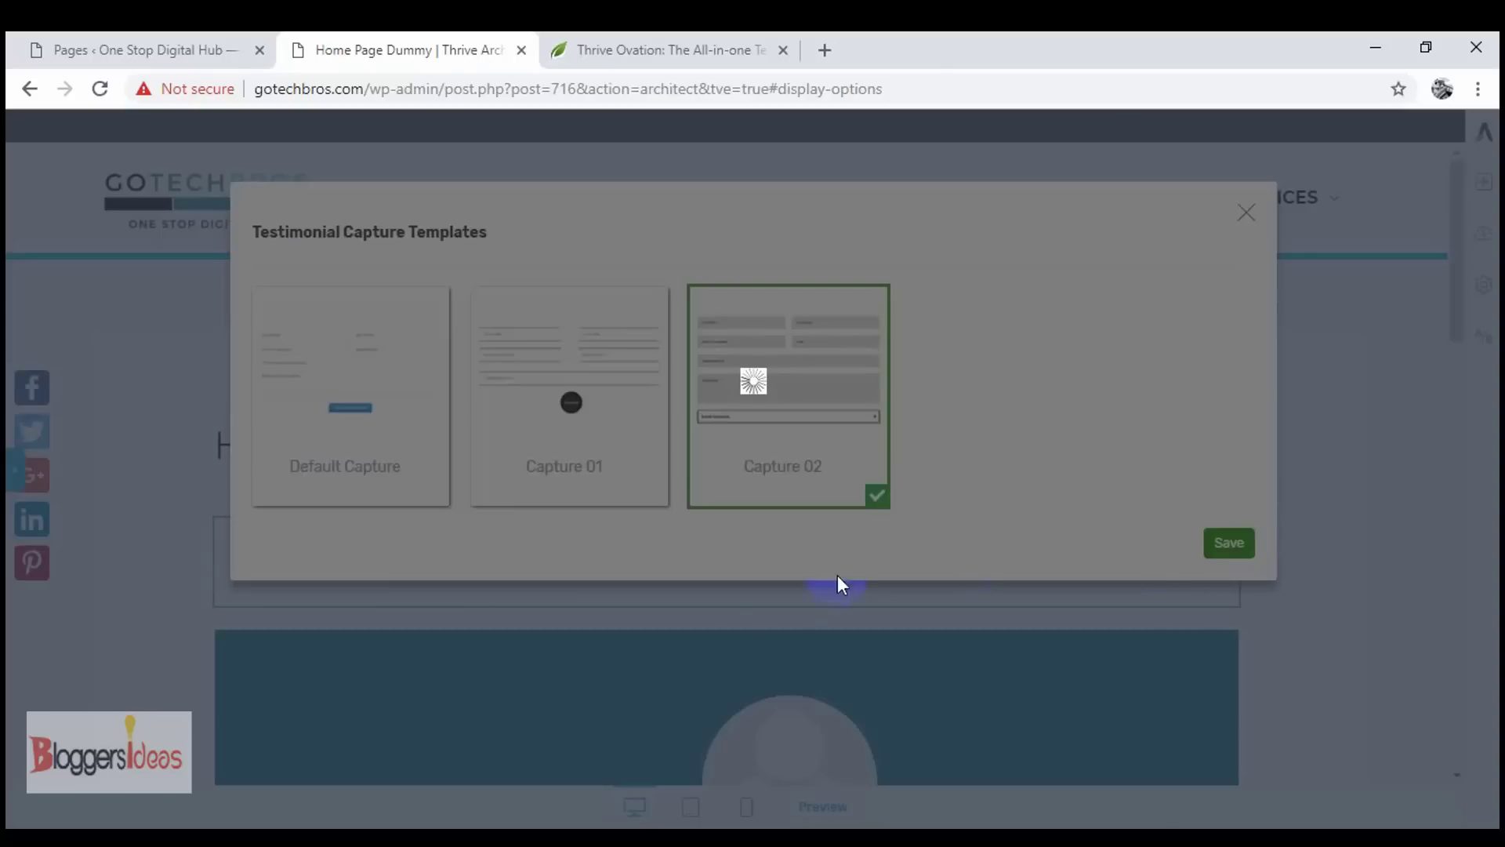
{"action": "scroll", "coordinate": [705, 628], "scroll_direction": "down", "scroll_amount": 3}
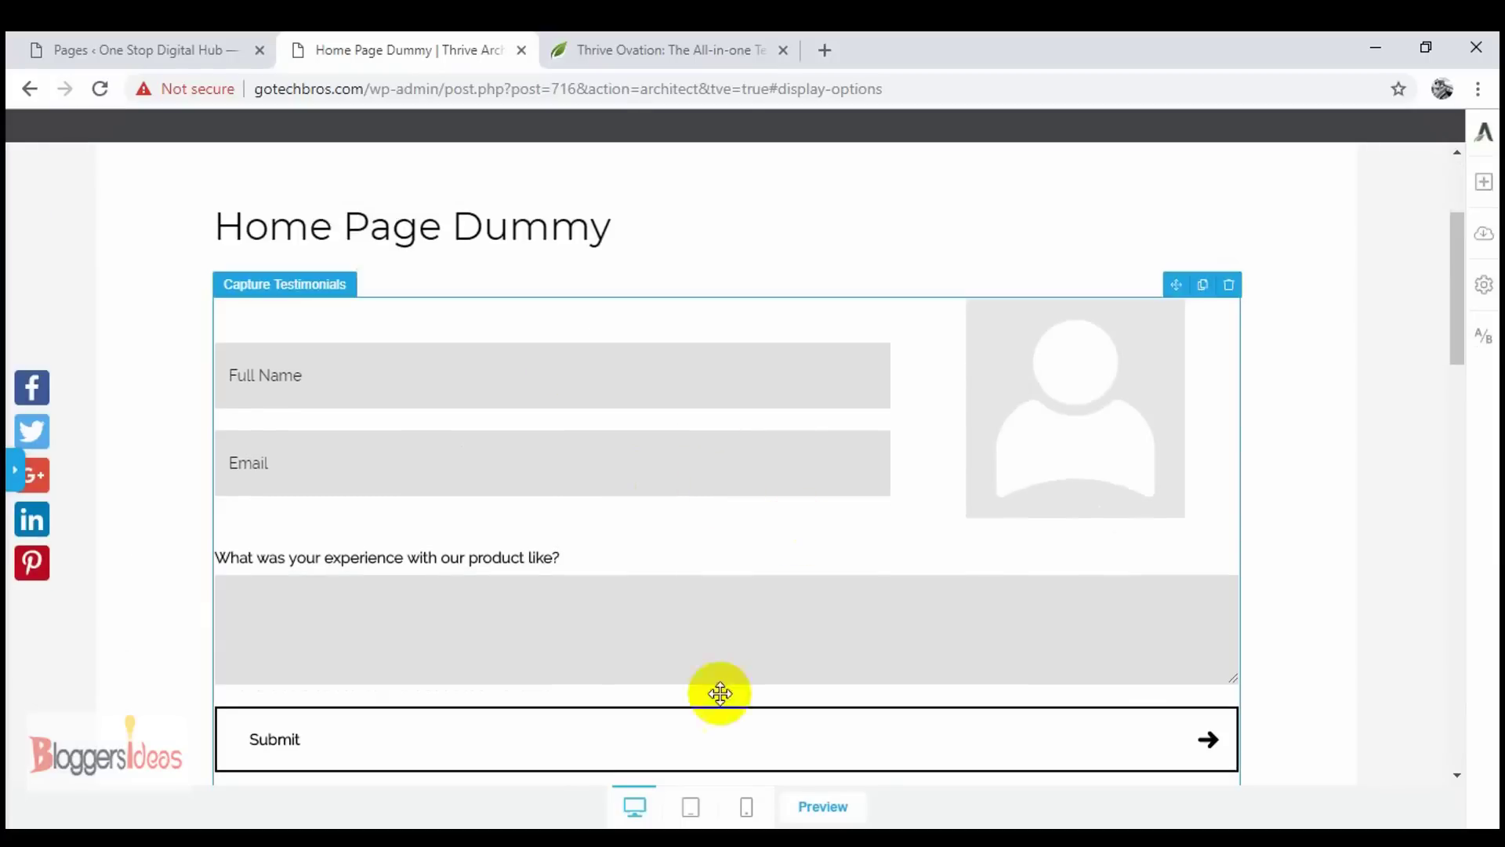
{"action": "scroll", "coordinate": [719, 693], "scroll_direction": "down", "scroll_amount": 3}
{"action": "scroll", "coordinate": [538, 293], "scroll_direction": "up", "scroll_amount": 4}
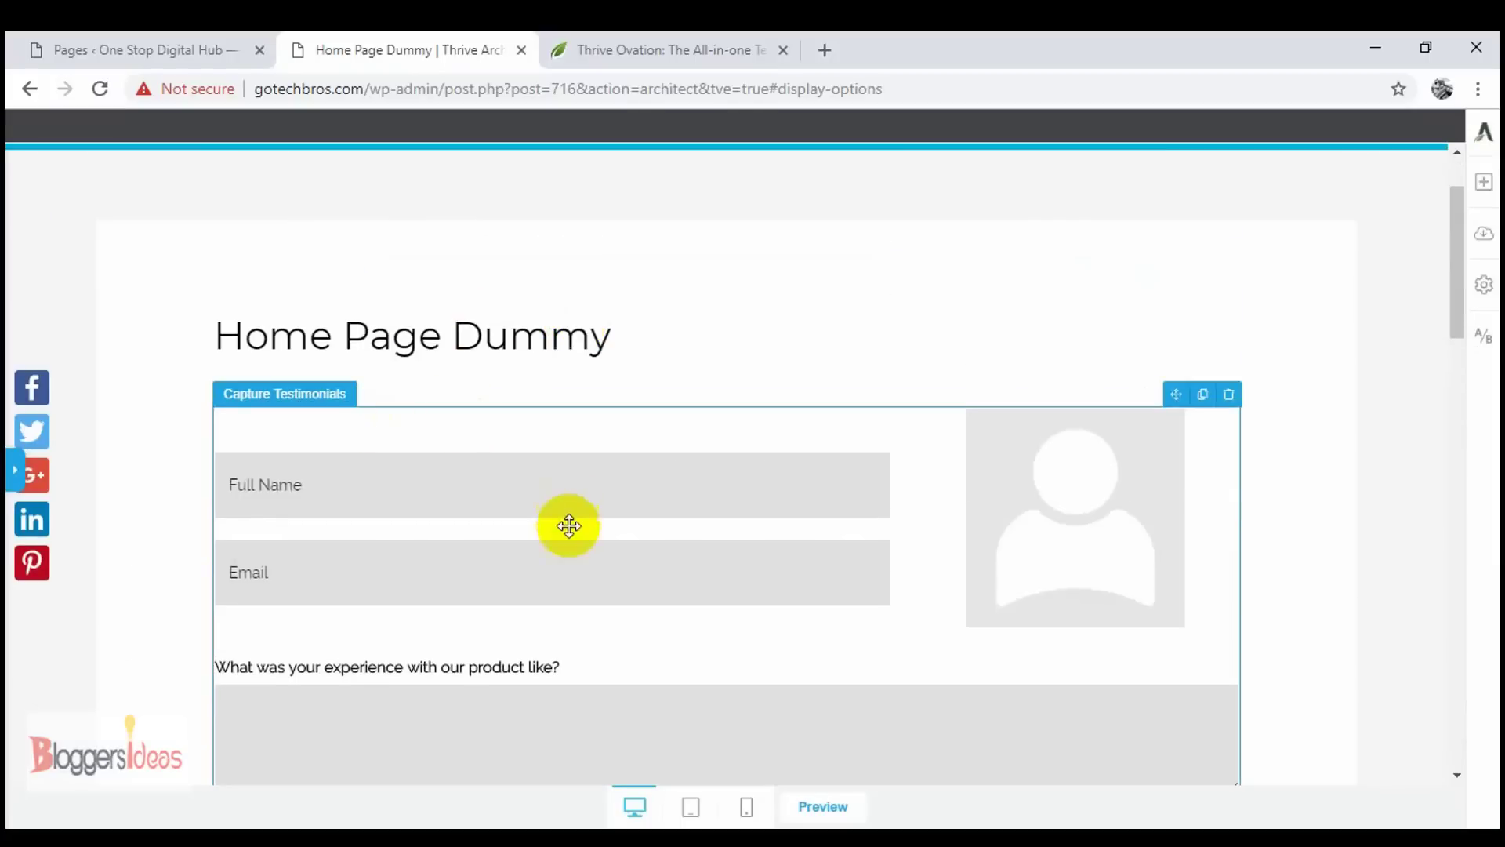
{"action": "scroll", "coordinate": [470, 478], "scroll_direction": "down", "scroll_amount": 3}
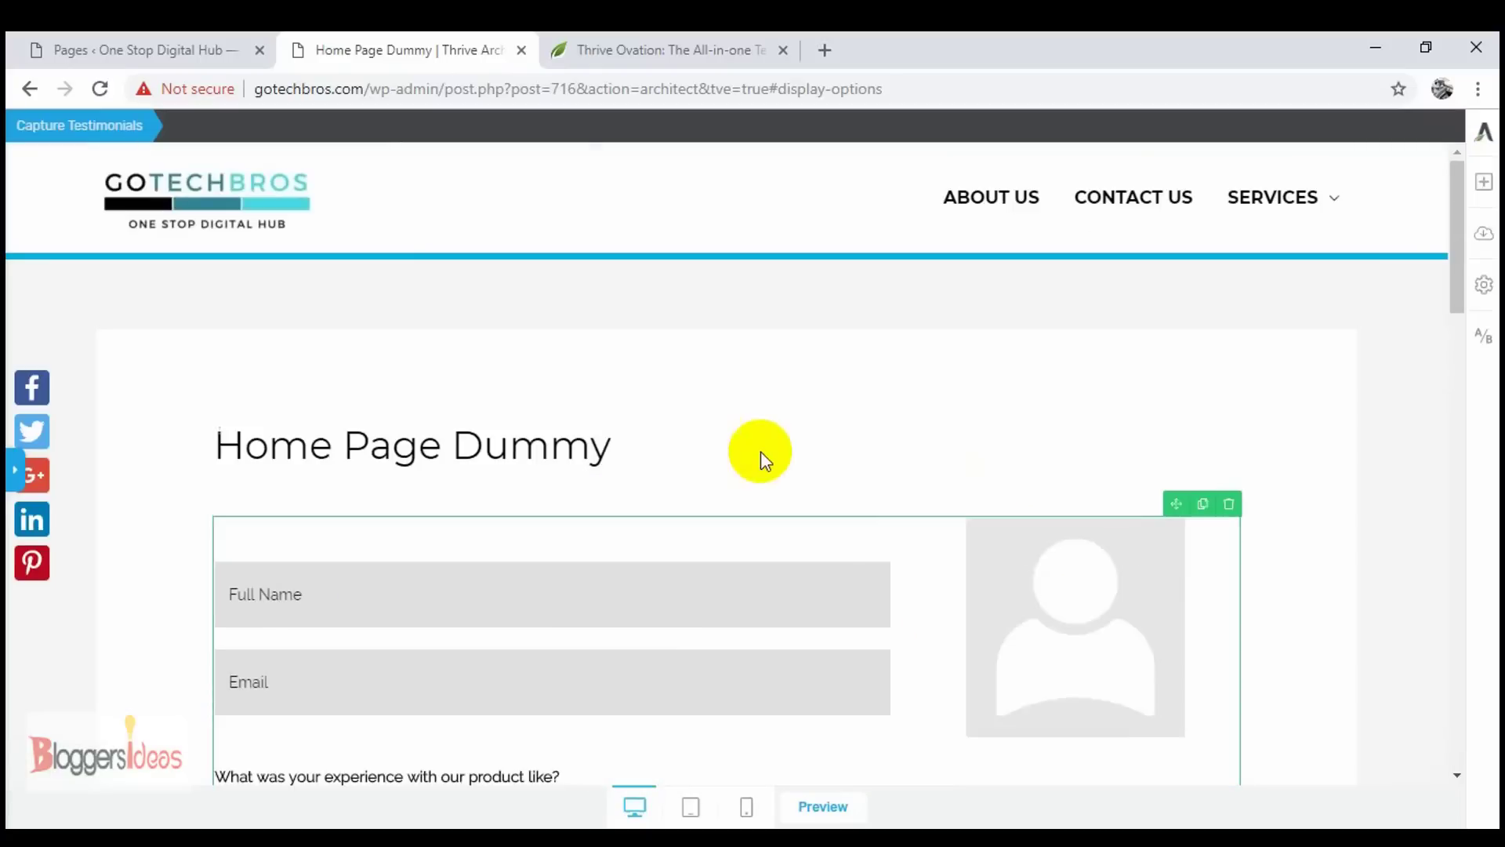
{"action": "scroll", "coordinate": [760, 451], "scroll_direction": "down", "scroll_amount": 8}
{"action": "scroll", "coordinate": [761, 451], "scroll_direction": "down", "scroll_amount": 5}
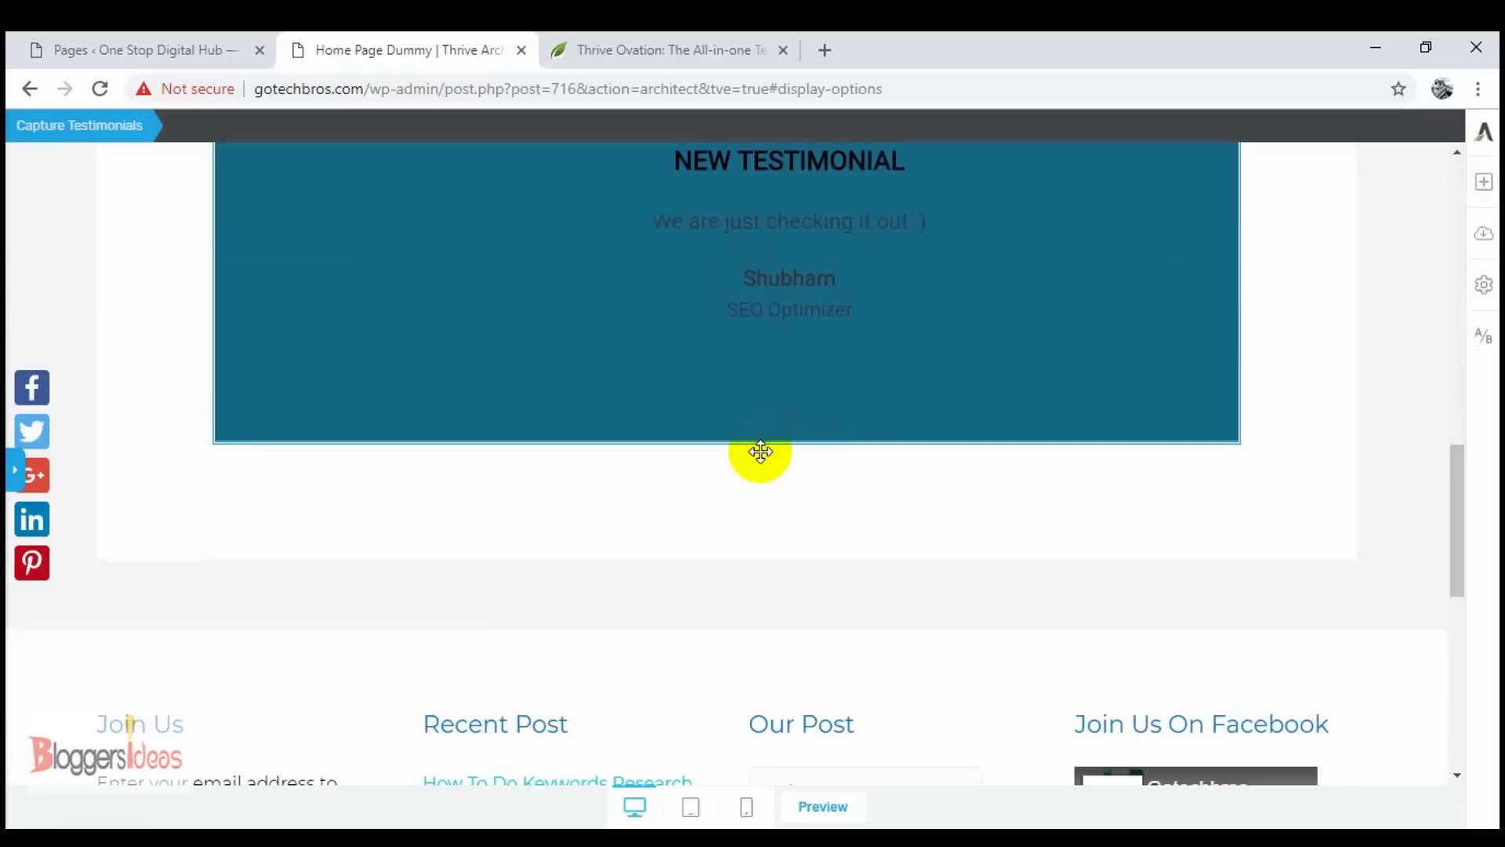
{"action": "scroll", "coordinate": [760, 453], "scroll_direction": "up", "scroll_amount": 10}
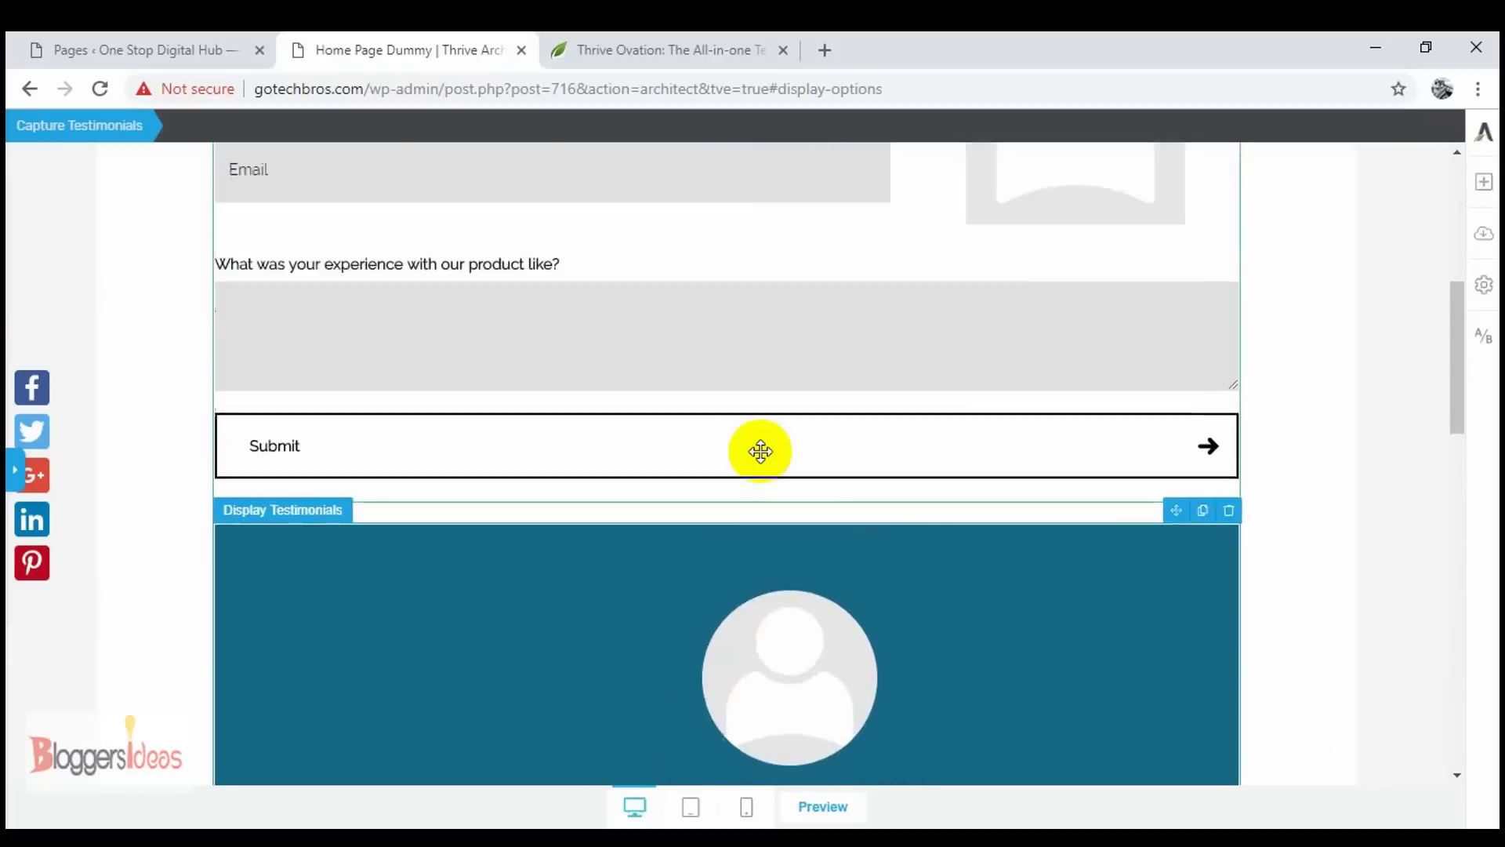
{"action": "scroll", "coordinate": [857, 510], "scroll_direction": "down", "scroll_amount": 3}
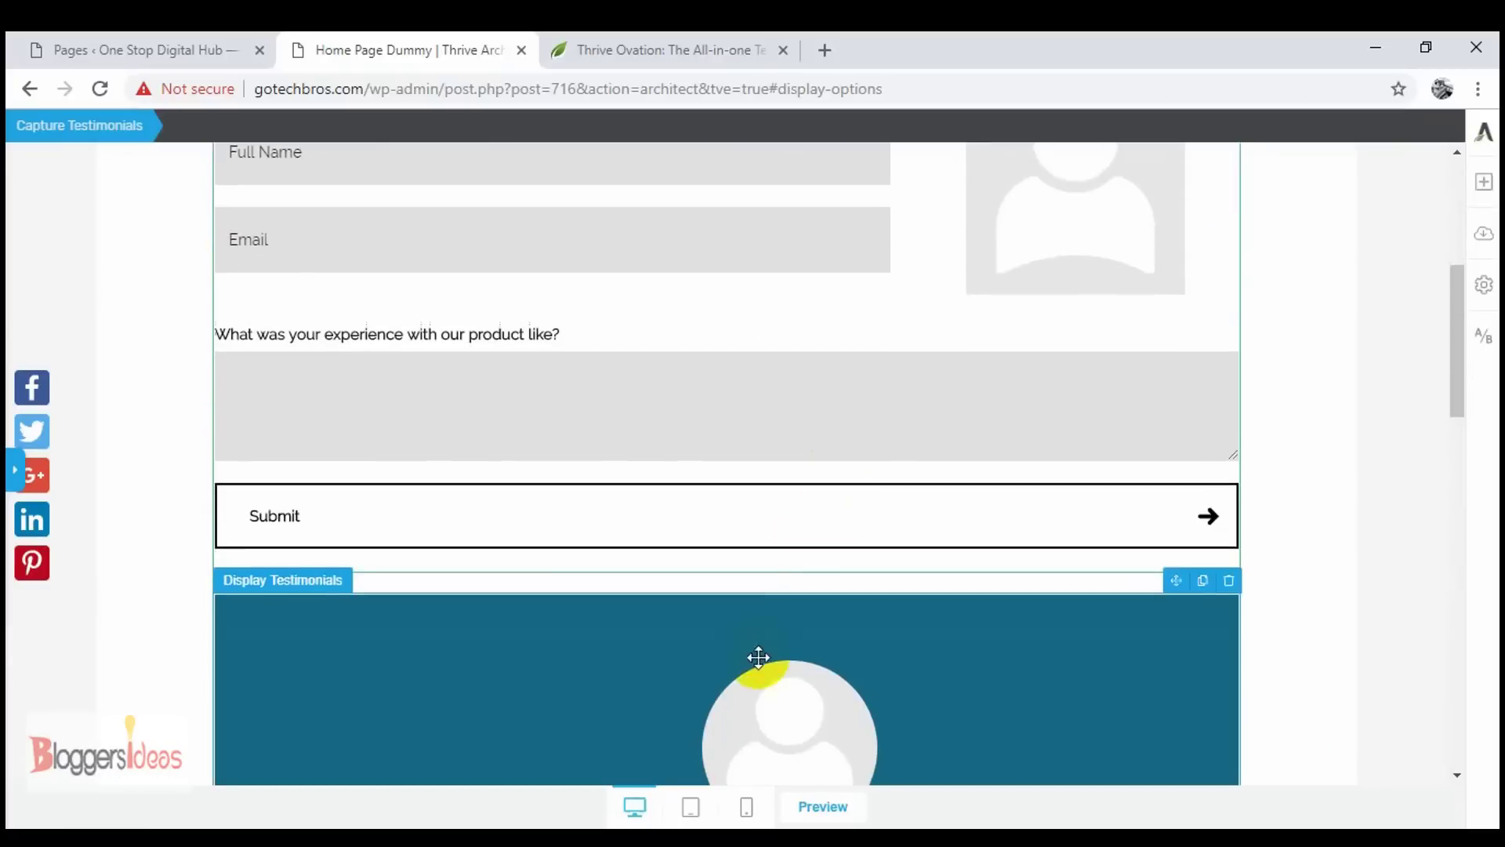
{"action": "scroll", "coordinate": [759, 658], "scroll_direction": "down", "scroll_amount": 5}
{"action": "scroll", "coordinate": [759, 646], "scroll_direction": "up", "scroll_amount": 6}
{"action": "scroll", "coordinate": [764, 627], "scroll_direction": "up", "scroll_amount": 4}
{"action": "scroll", "coordinate": [763, 615], "scroll_direction": "down", "scroll_amount": 10}
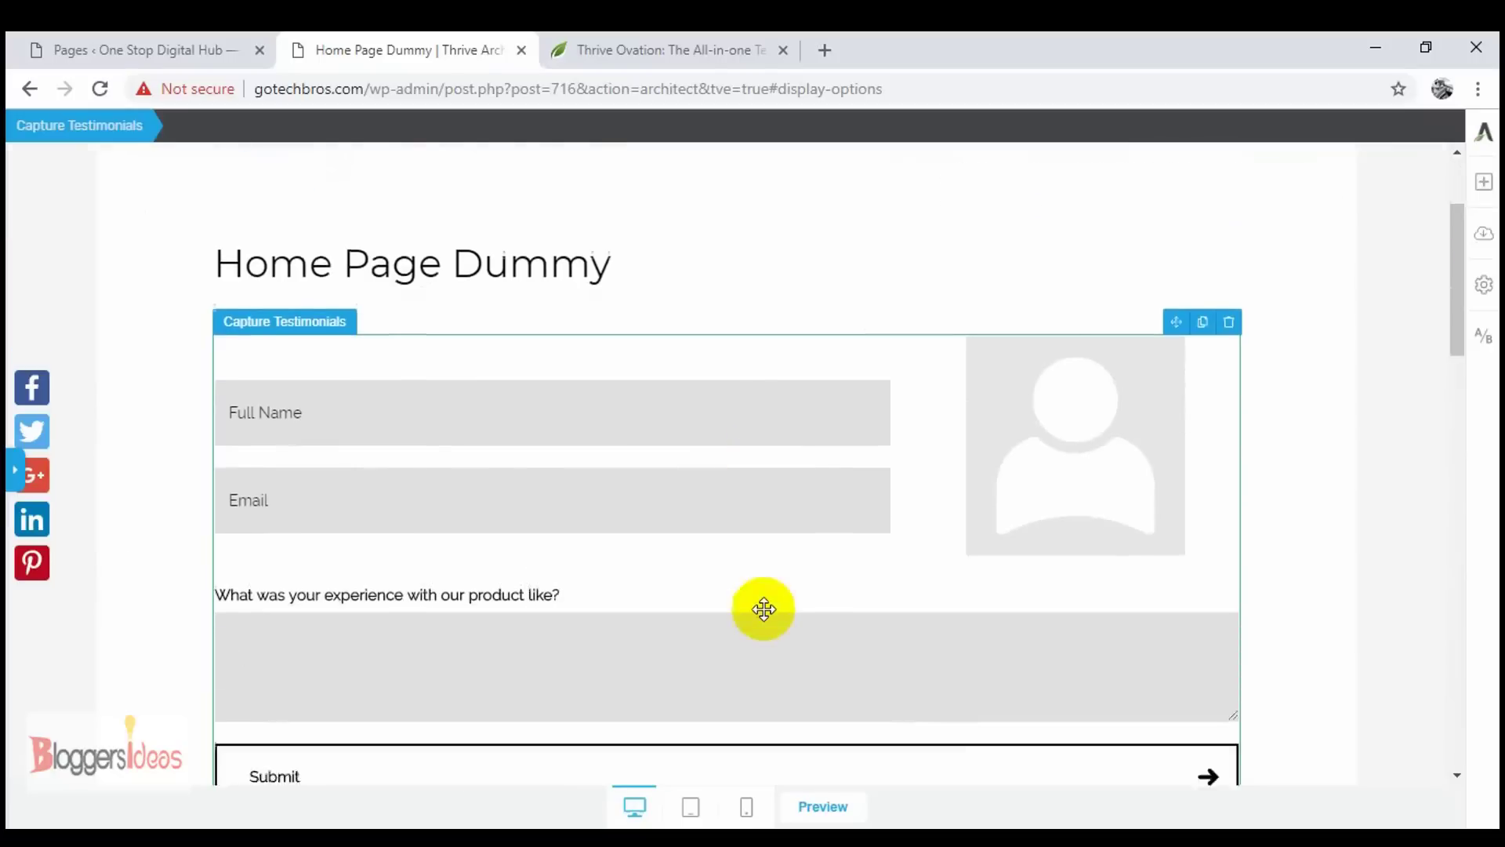
{"action": "scroll", "coordinate": [763, 609], "scroll_direction": "down", "scroll_amount": 3}
{"action": "scroll", "coordinate": [764, 608], "scroll_direction": "up", "scroll_amount": 4}
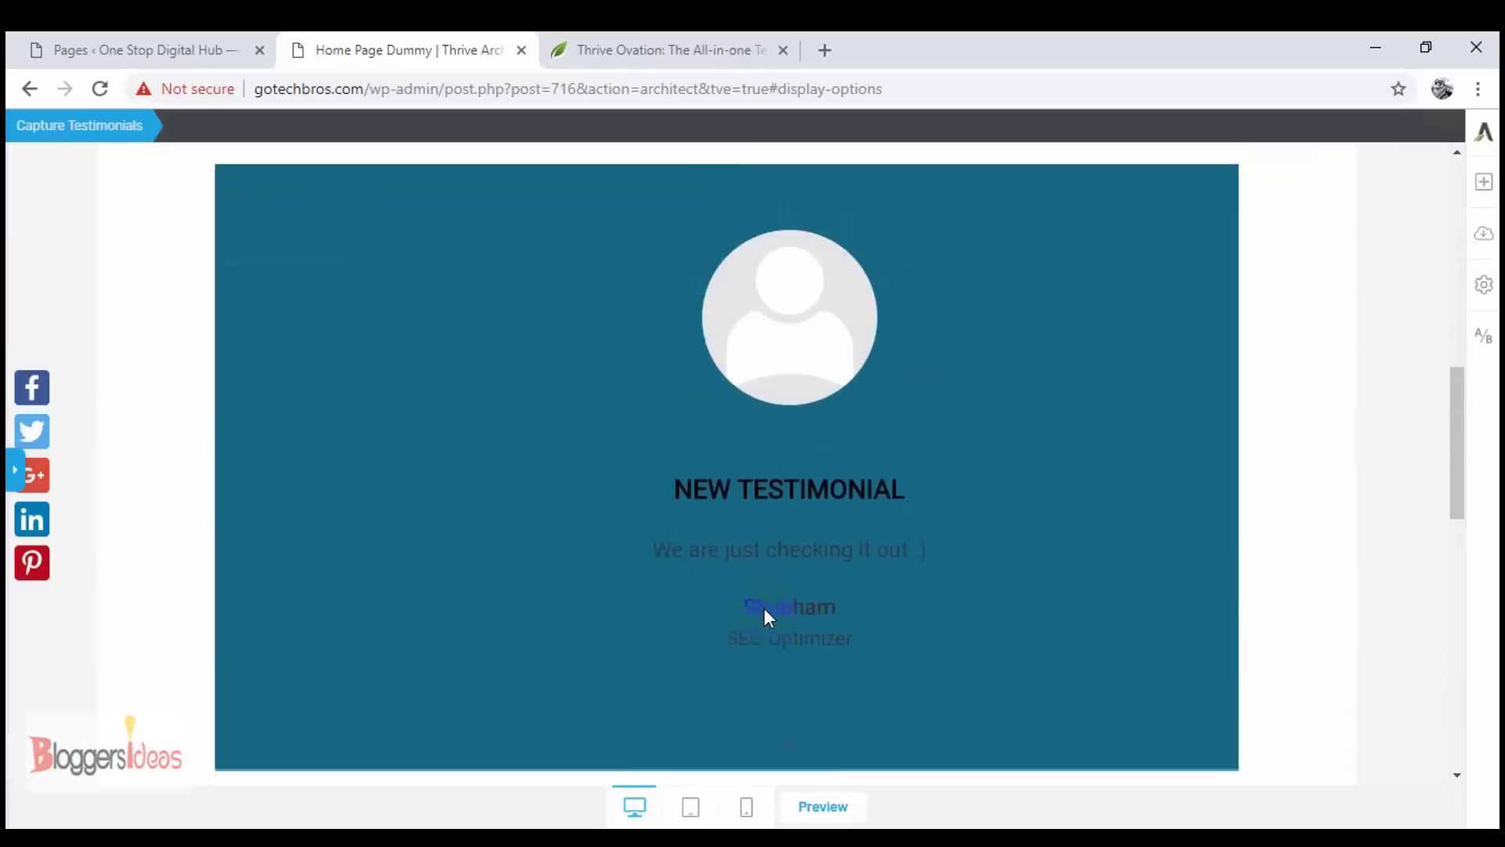
{"action": "scroll", "coordinate": [763, 608], "scroll_direction": "down", "scroll_amount": 2}
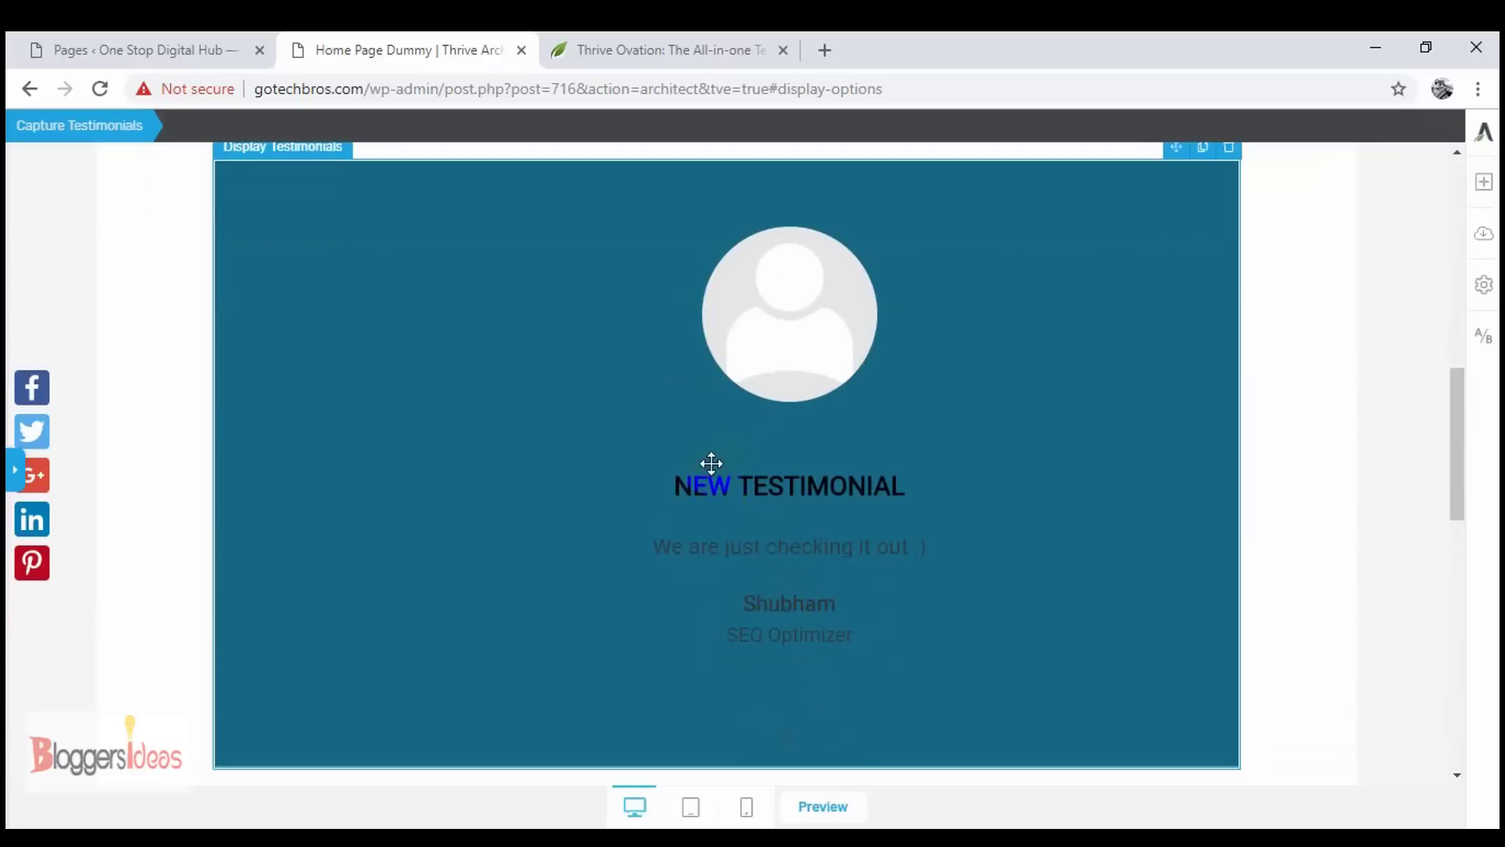
{"action": "scroll", "coordinate": [532, 462], "scroll_direction": "up", "scroll_amount": 8}
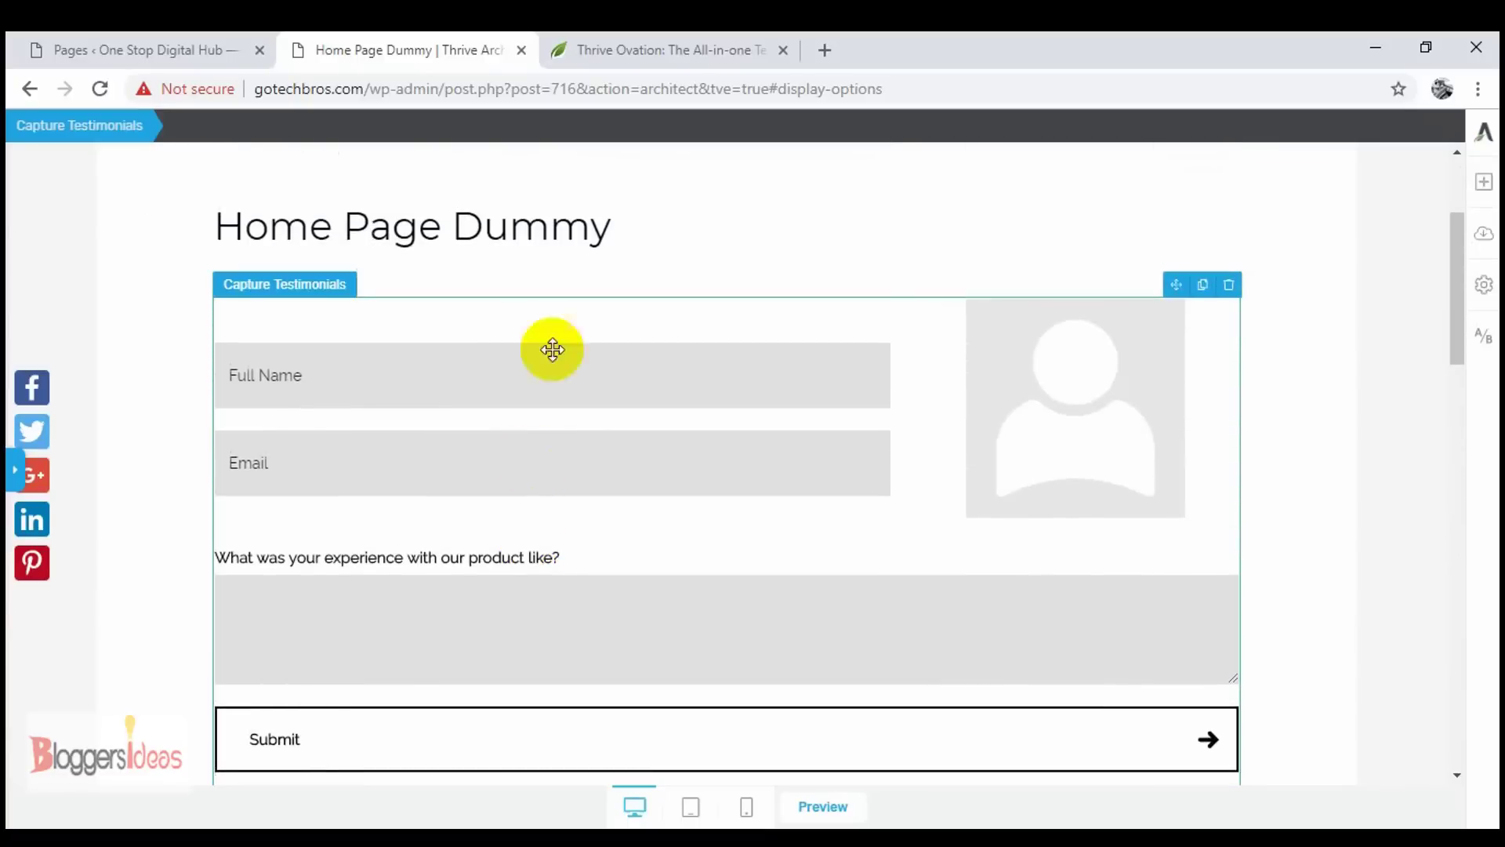
{"action": "left_click", "coordinate": [651, 40]}
{"action": "left_click", "coordinate": [360, 41]}
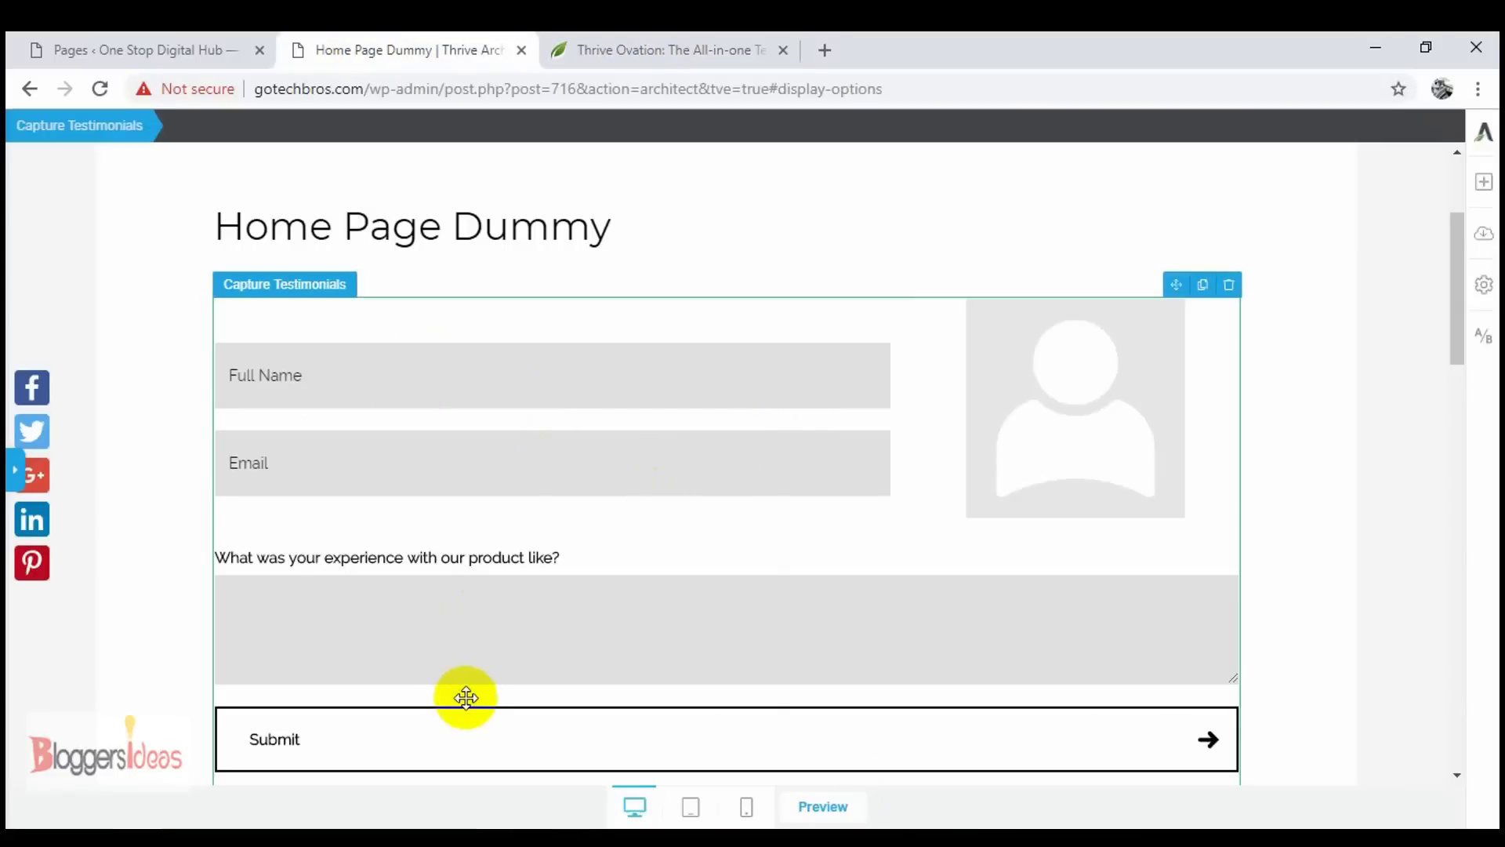
- Apply button colour #1f91aa to the capture form's Submit button
{"action": "left_click", "coordinate": [16, 475]}
{"action": "scroll", "coordinate": [650, 530], "scroll_direction": "down", "scroll_amount": 4}
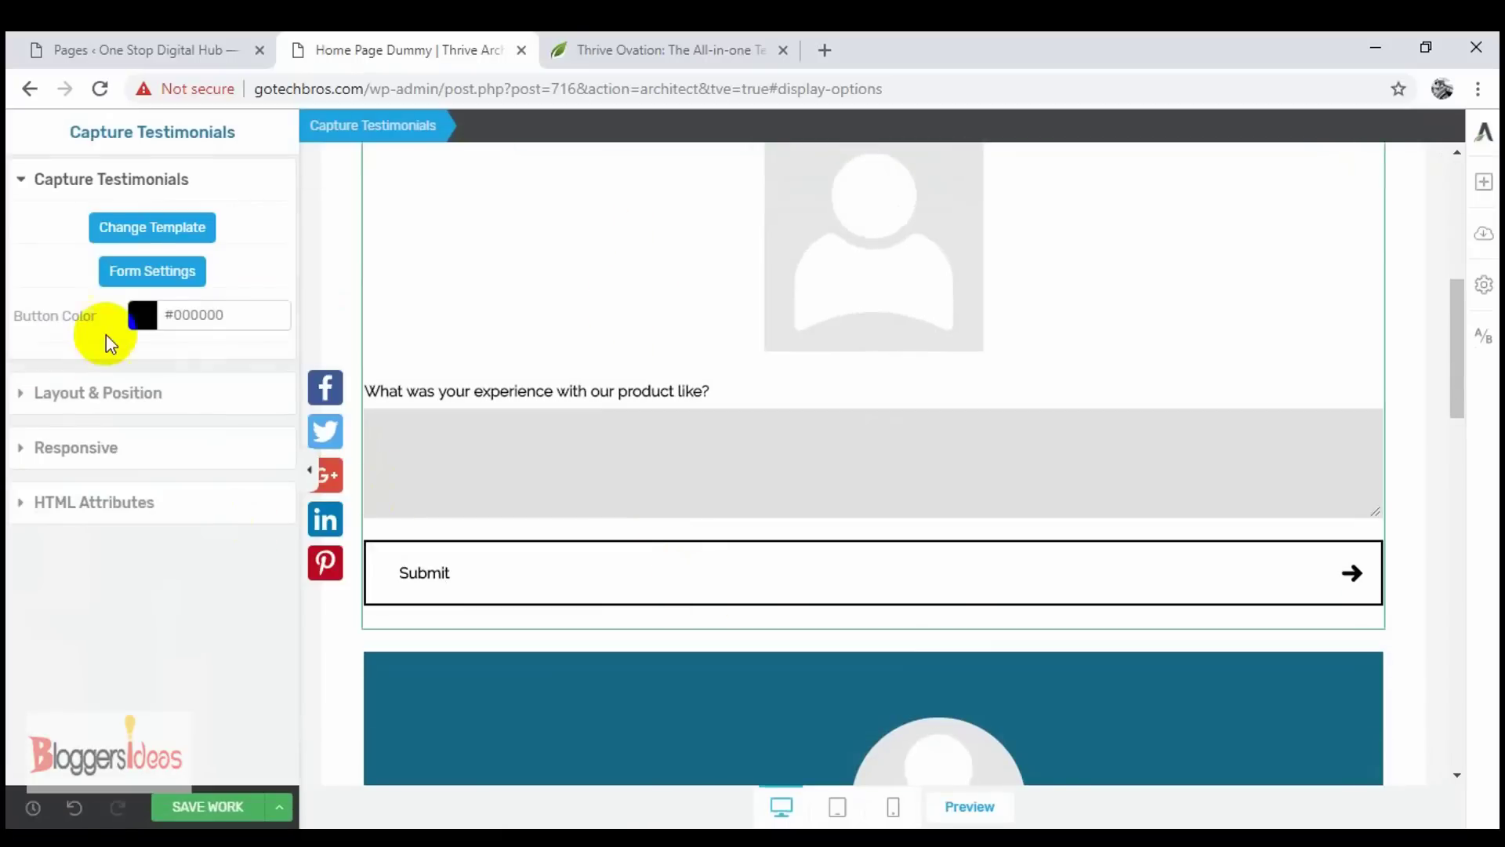
{"action": "left_click", "coordinate": [140, 316]}
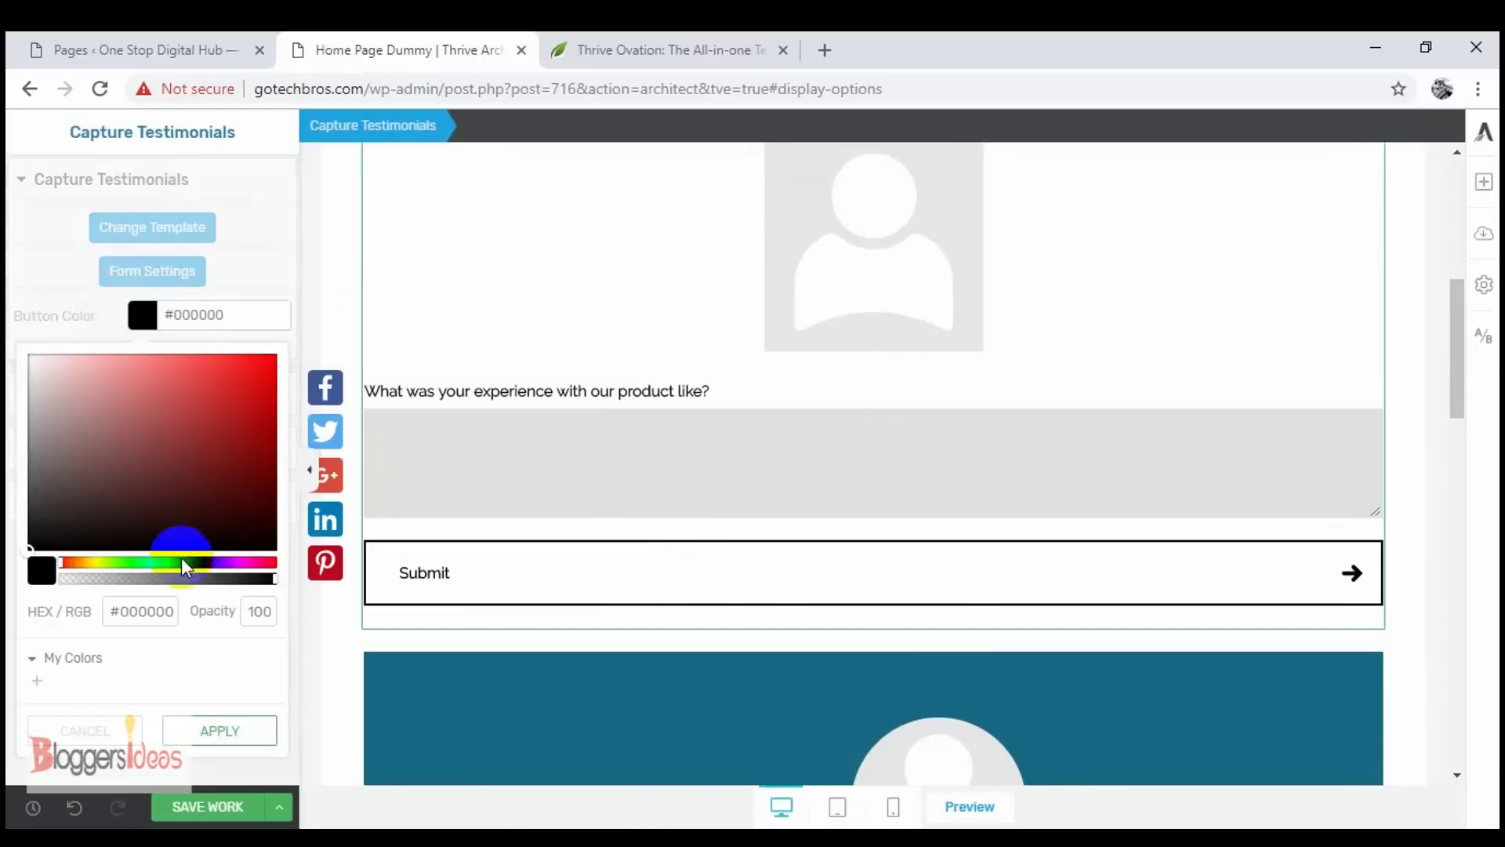
{"action": "left_click", "coordinate": [173, 563]}
{"action": "left_click", "coordinate": [232, 420]}
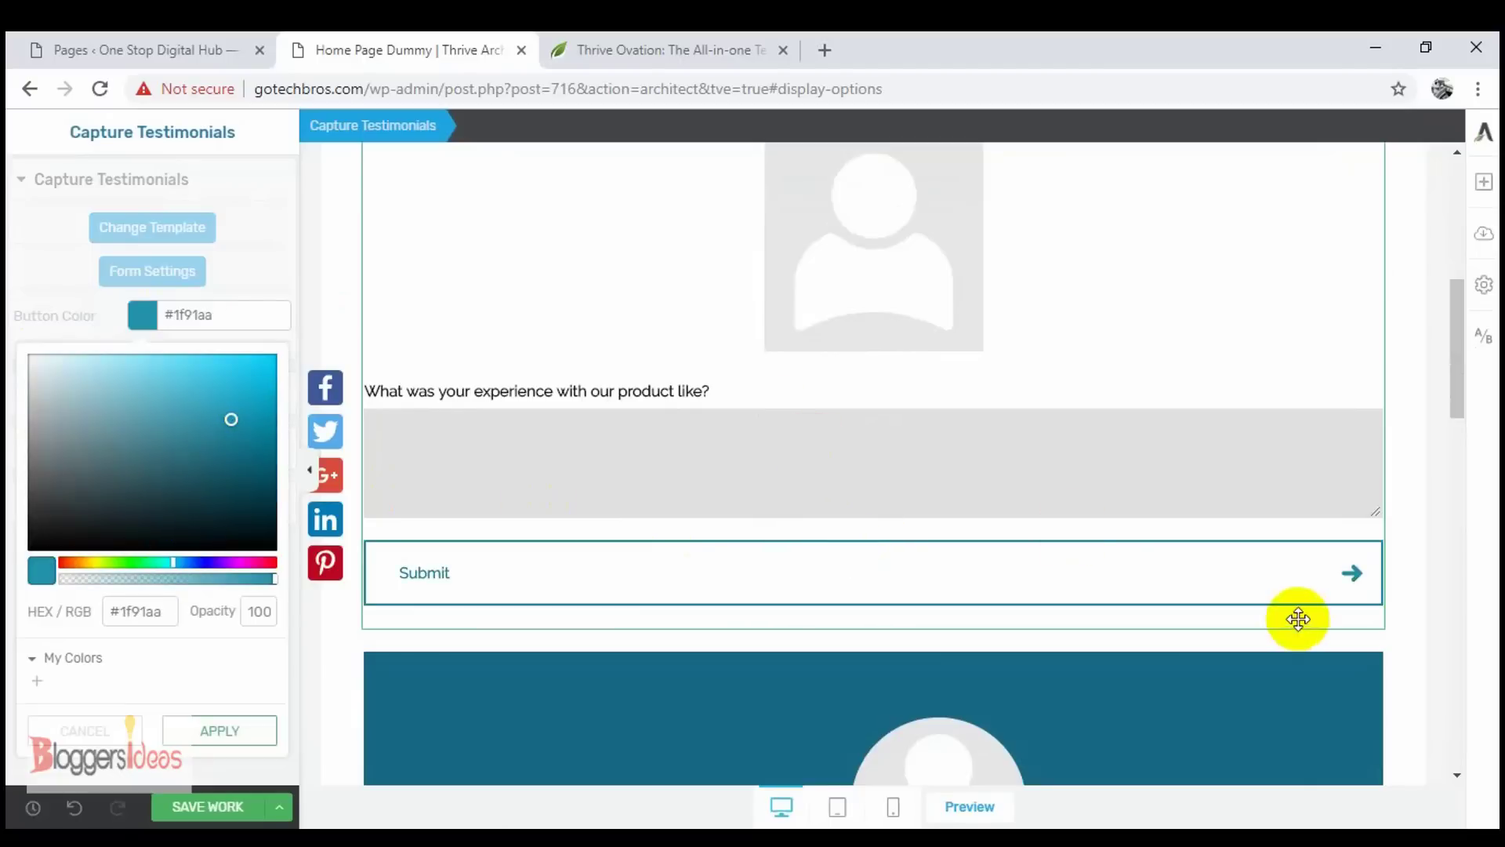
{"action": "scroll", "coordinate": [1019, 451], "scroll_direction": "up", "scroll_amount": 4}
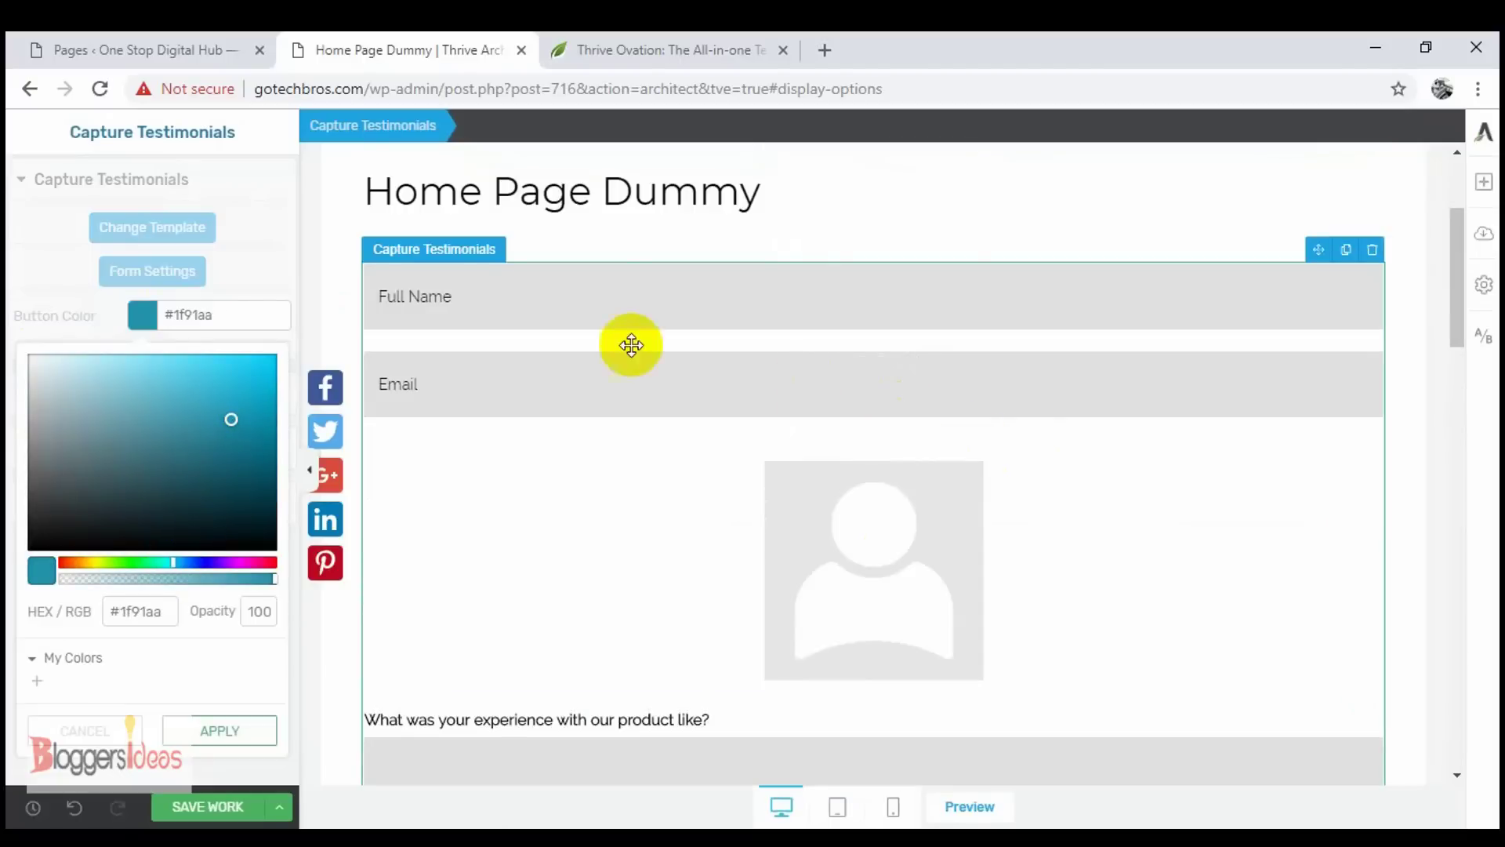
{"action": "scroll", "coordinate": [725, 580], "scroll_direction": "down", "scroll_amount": 7}
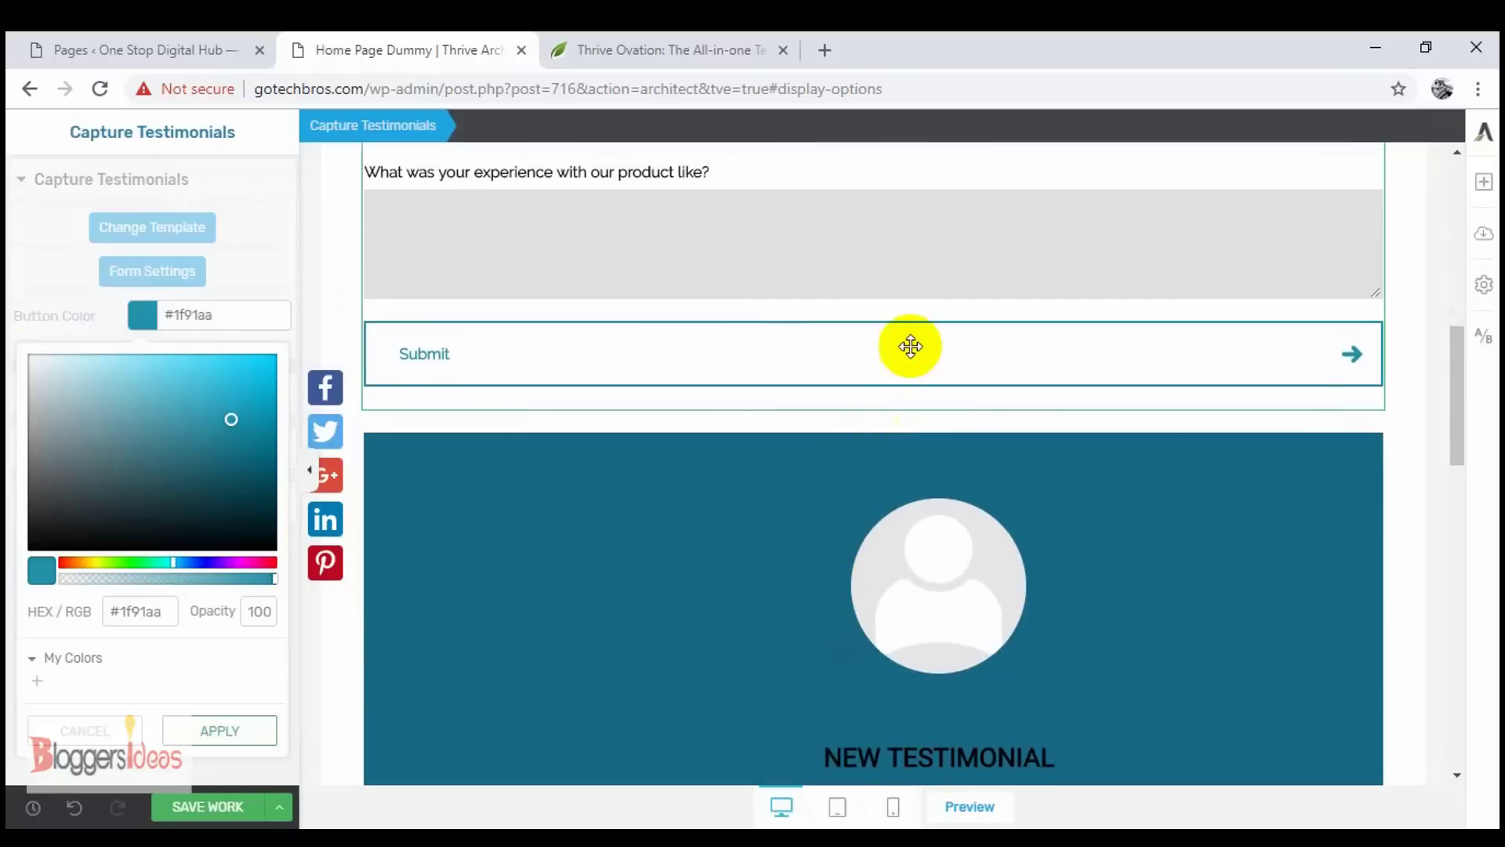
{"action": "scroll", "coordinate": [830, 504], "scroll_direction": "down", "scroll_amount": 6}
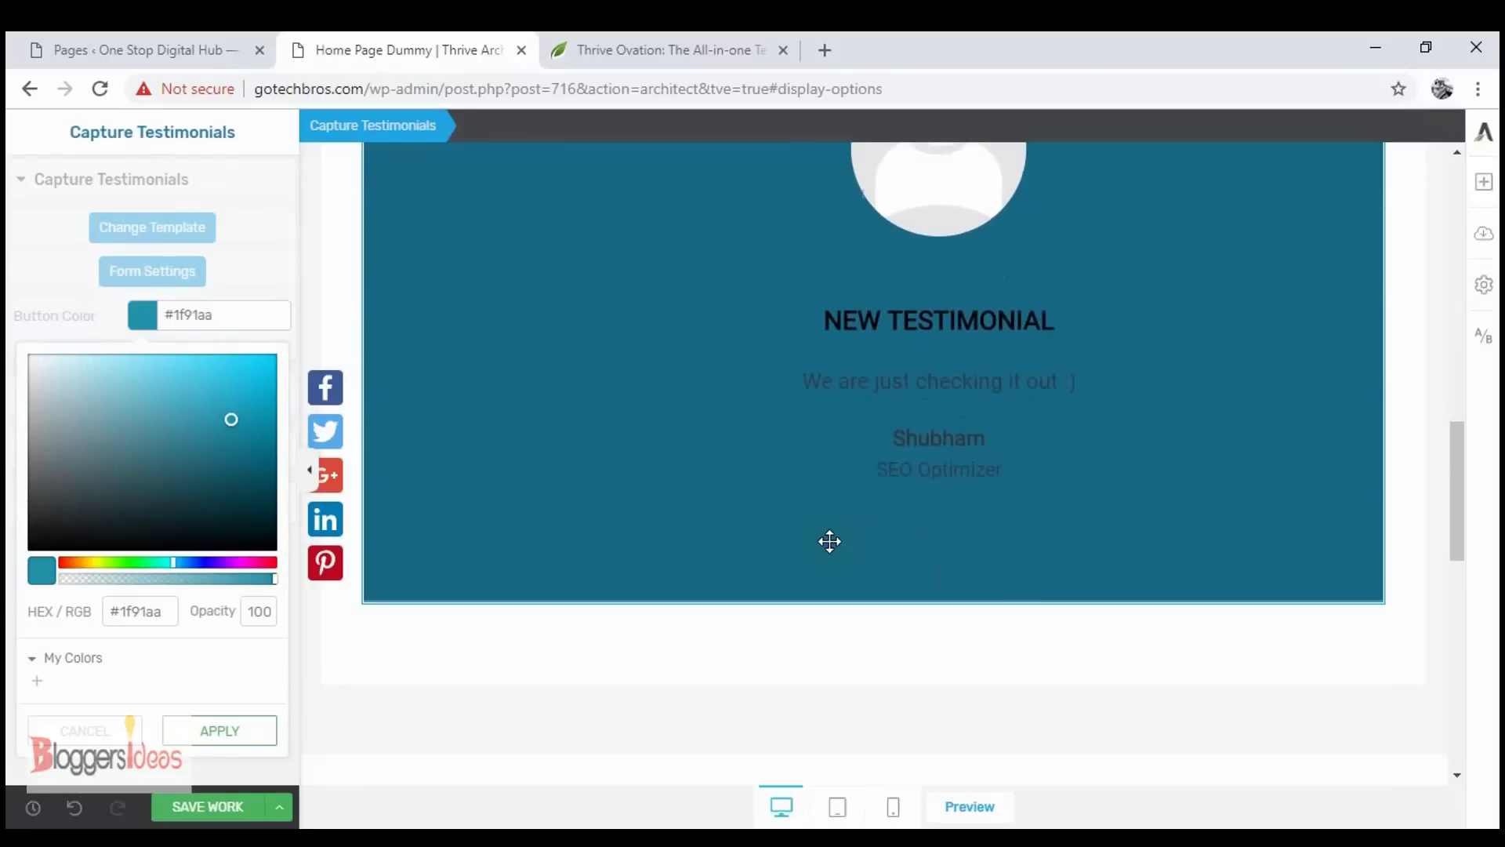
{"action": "scroll", "coordinate": [901, 548], "scroll_direction": "up", "scroll_amount": 13}
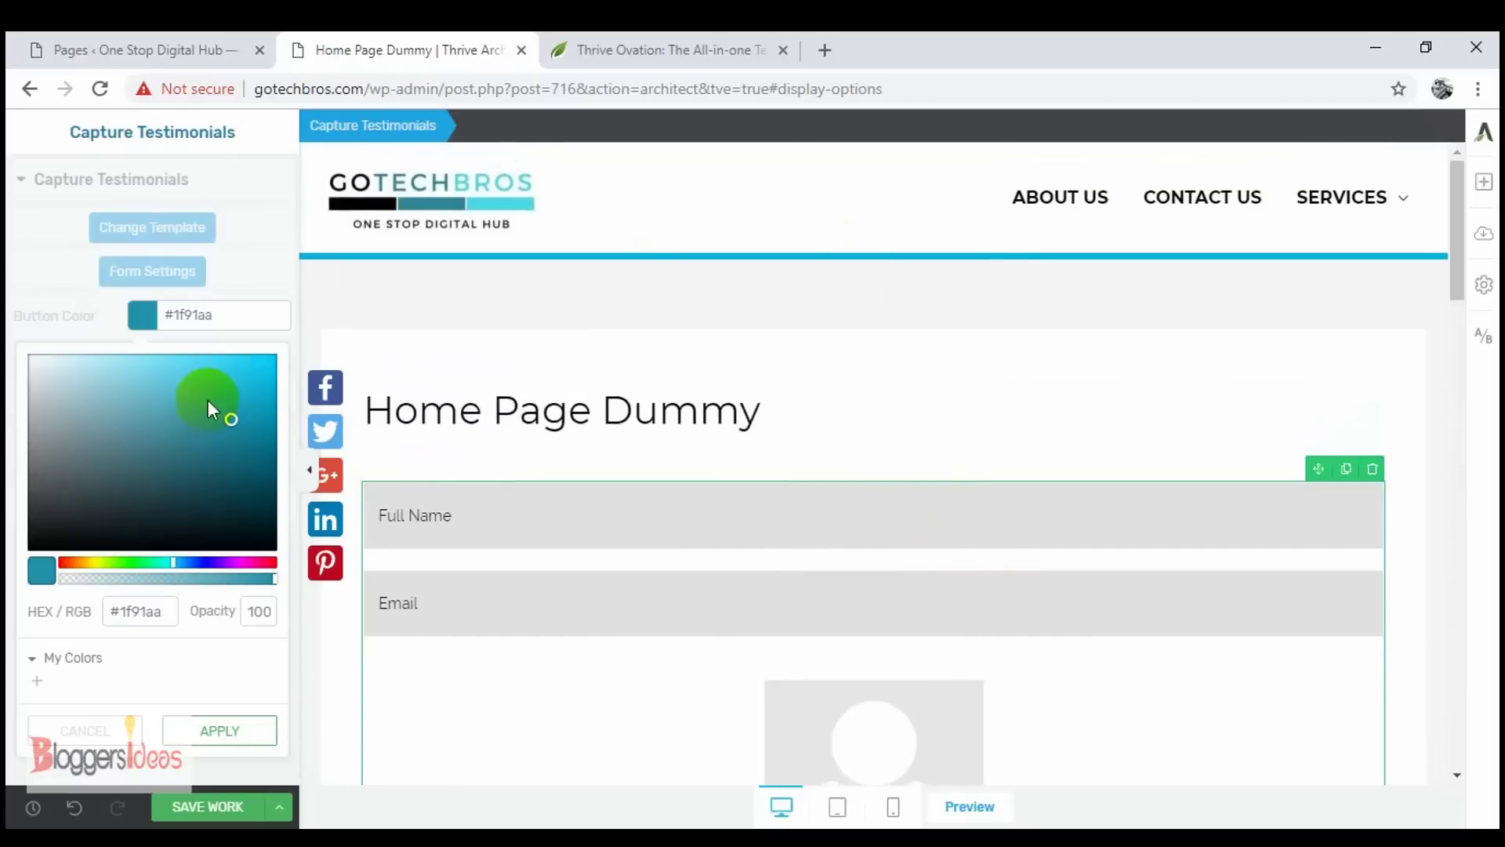
{"action": "left_click", "coordinate": [213, 740]}
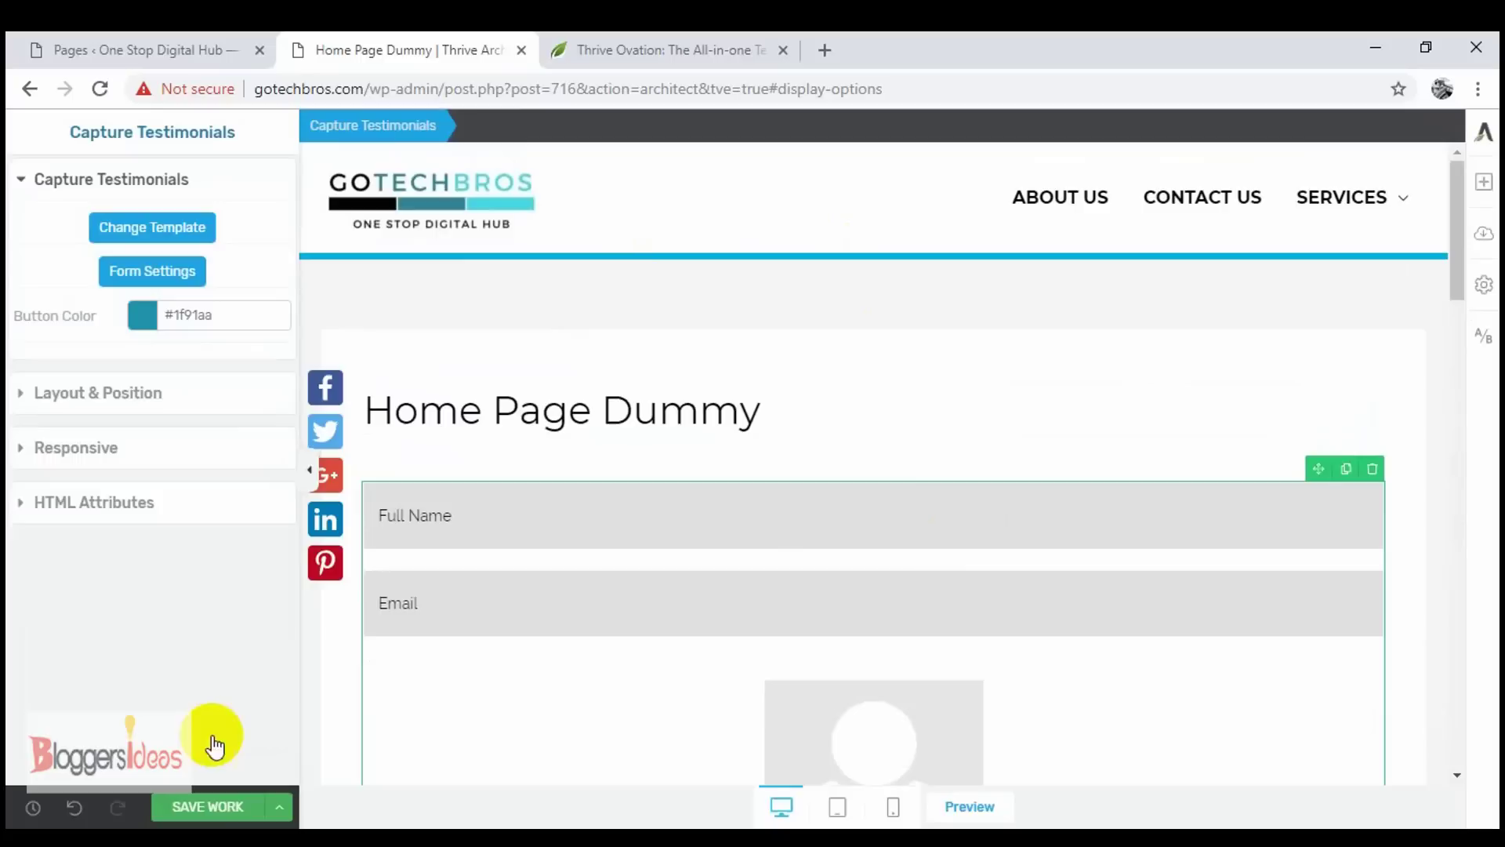
- Raise the capture form's bottom margin from 20 to 23 in Layout & Position
{"action": "left_click", "coordinate": [159, 395]}
{"action": "scroll", "coordinate": [719, 547], "scroll_direction": "down", "scroll_amount": 5}
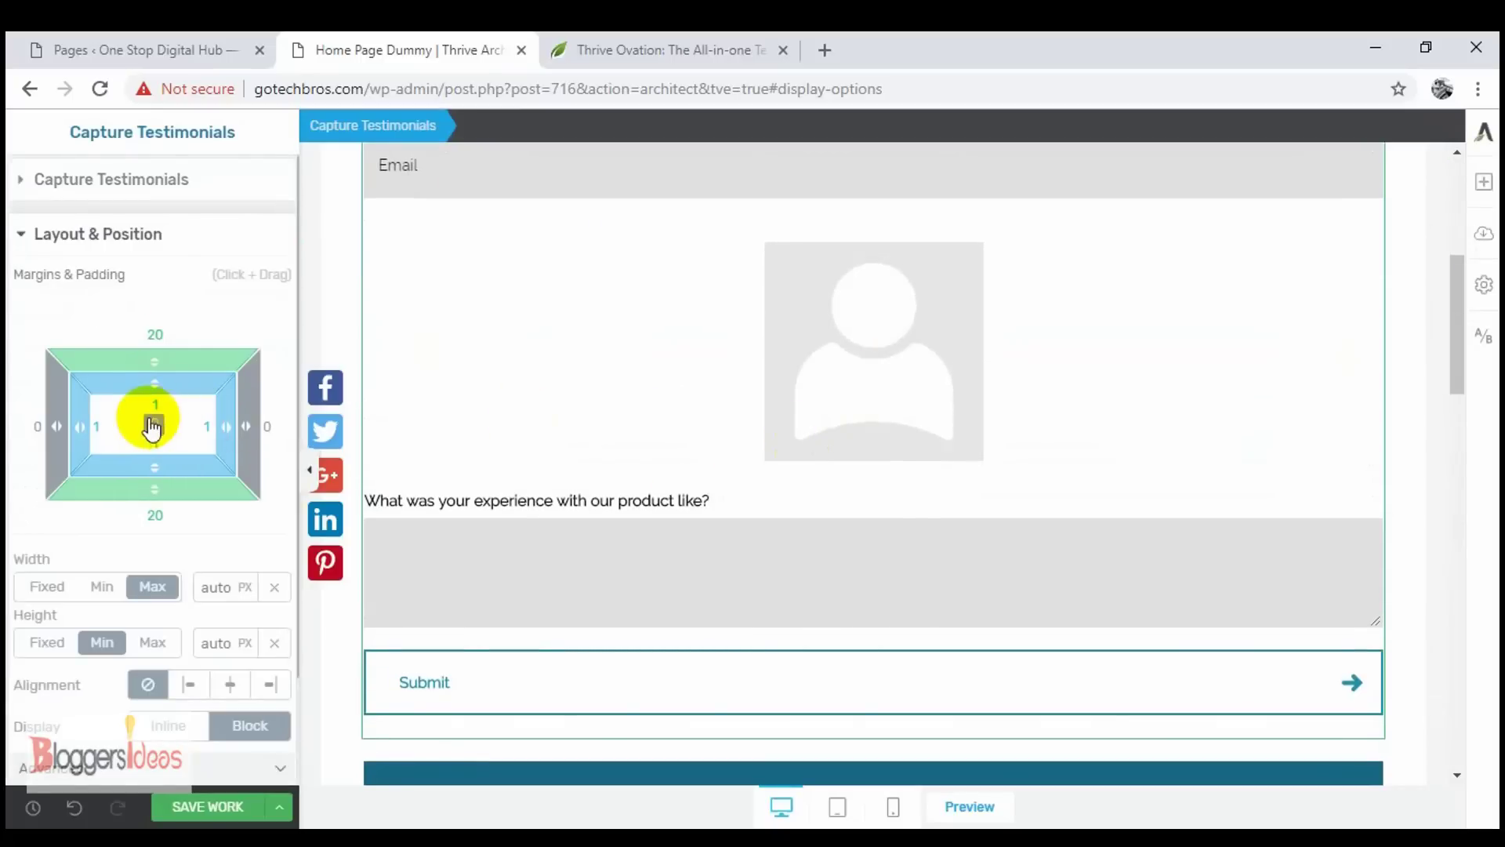
{"action": "left_click_drag", "start_coordinate": [149, 498], "coordinate": [152, 497]}
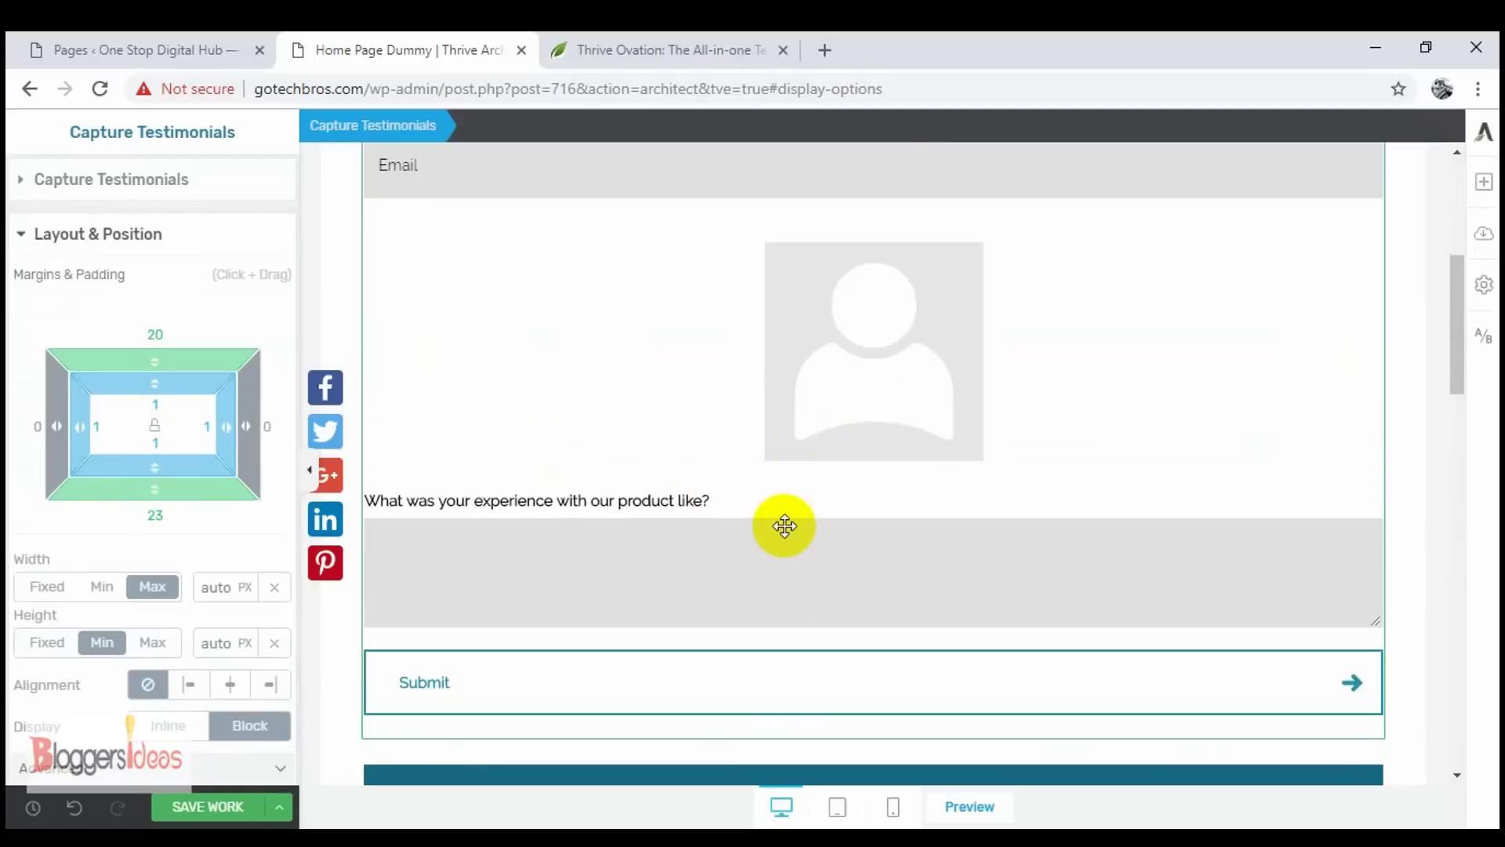
{"action": "scroll", "coordinate": [782, 528], "scroll_direction": "down", "scroll_amount": 4}
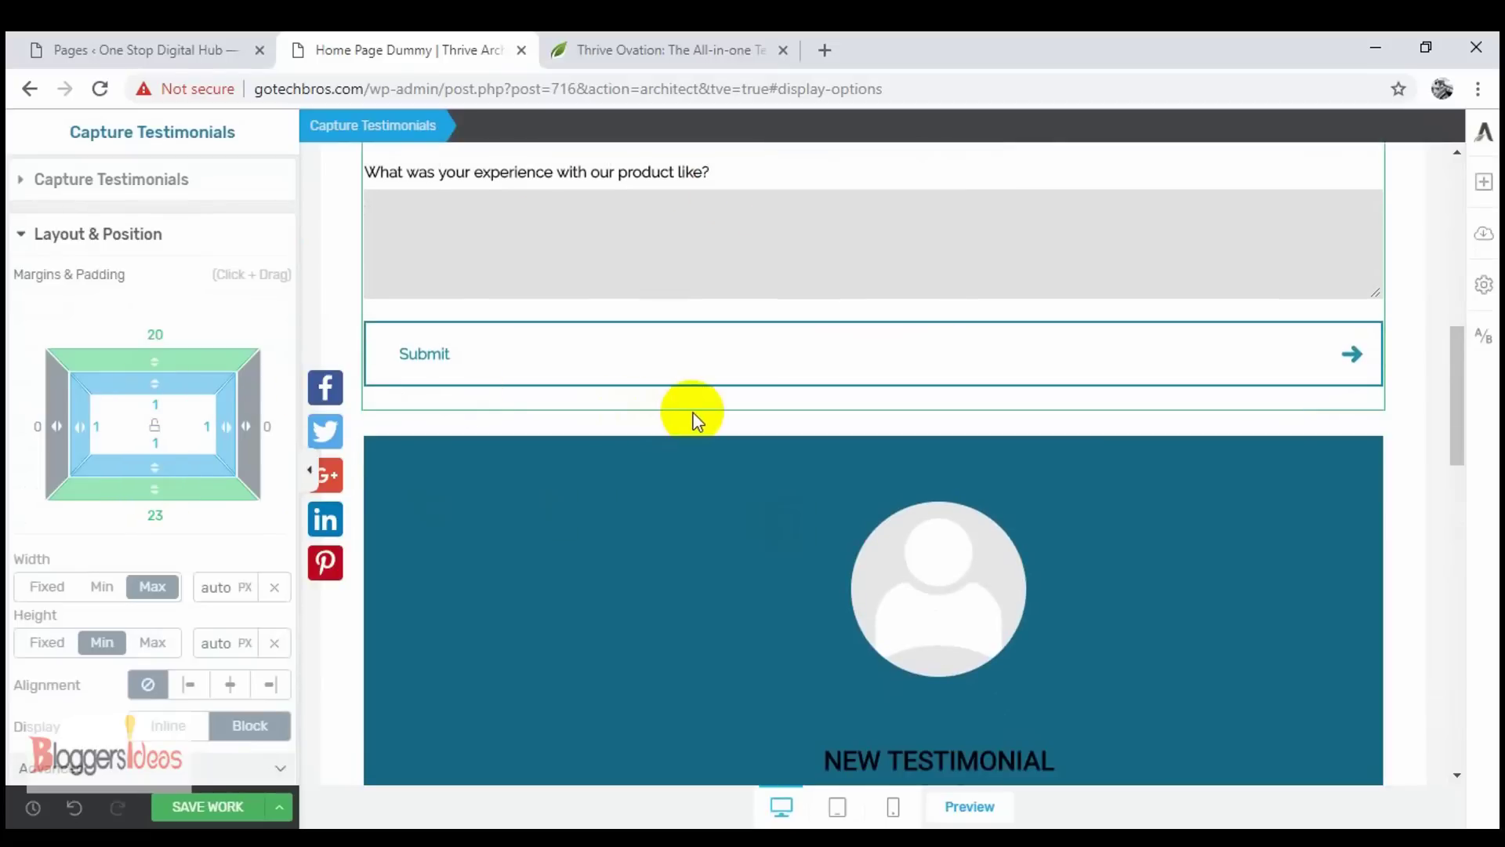
{"action": "scroll", "coordinate": [694, 411], "scroll_direction": "down", "scroll_amount": 7}
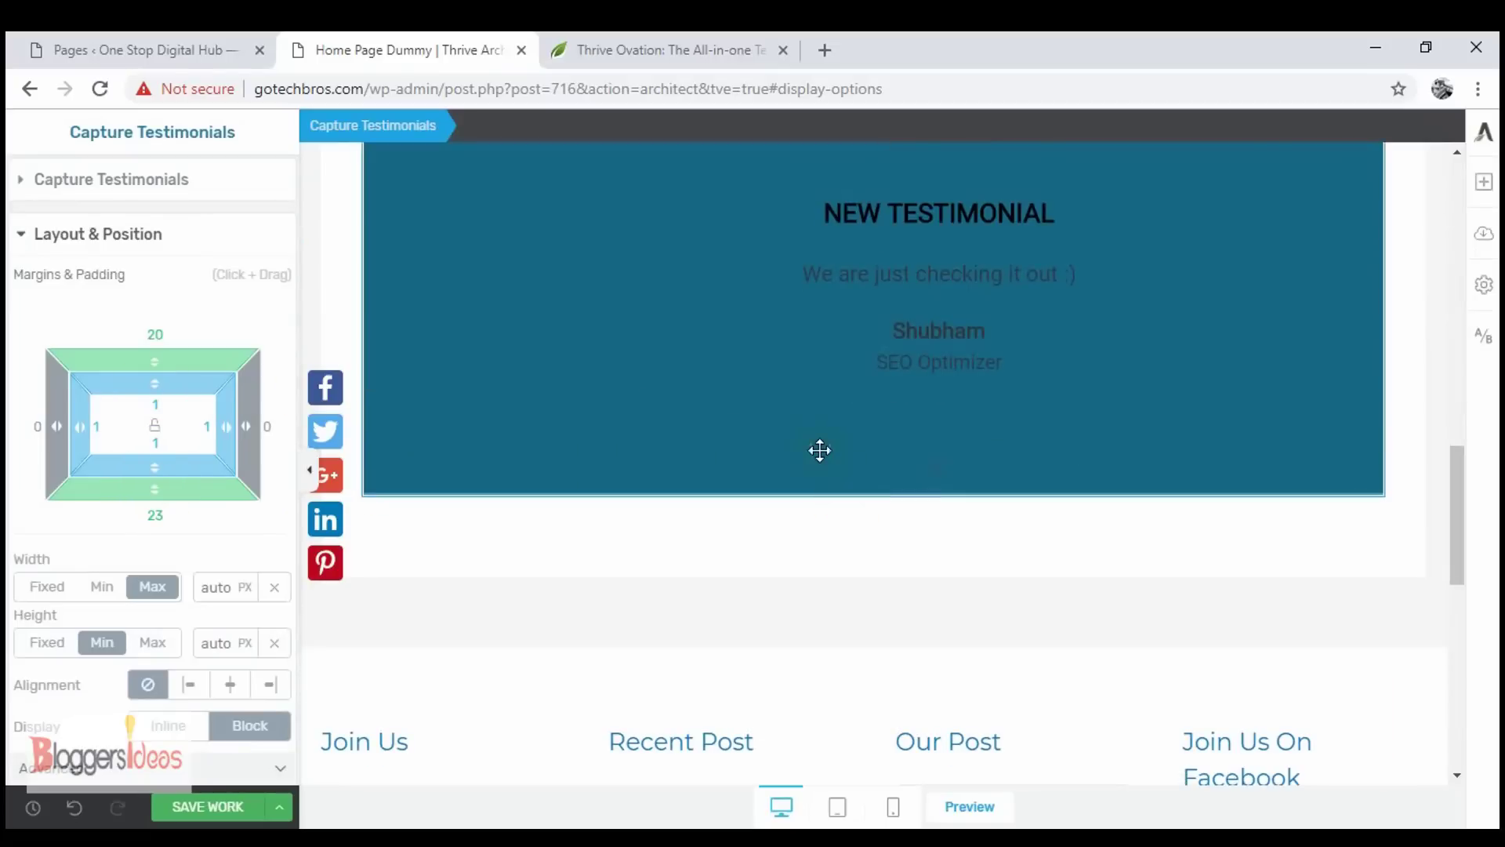
{"action": "scroll", "coordinate": [819, 450], "scroll_direction": "up", "scroll_amount": 6}
{"action": "scroll", "coordinate": [818, 450], "scroll_direction": "up", "scroll_amount": 7}
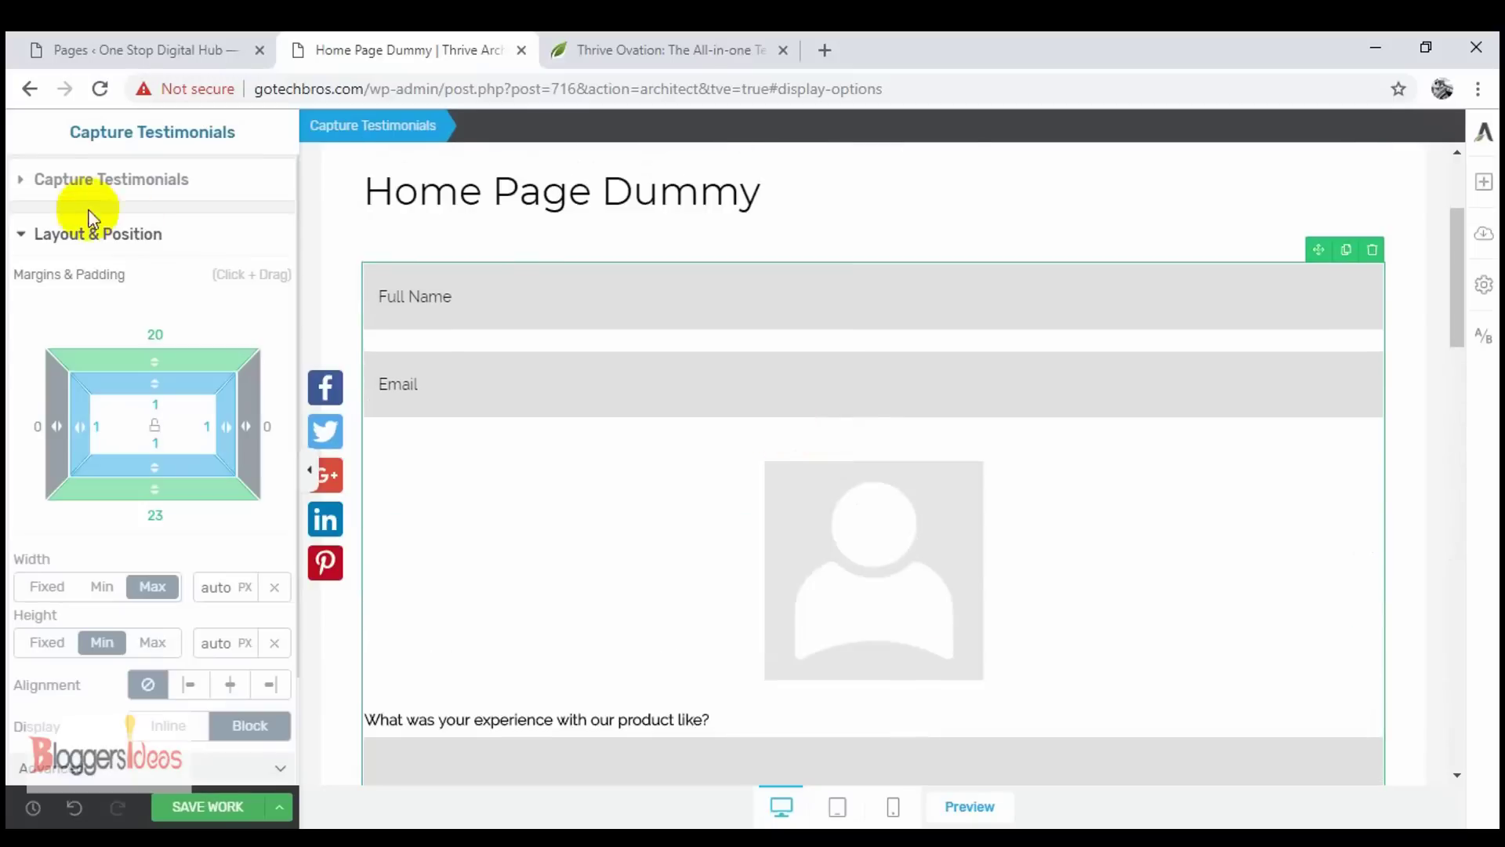
{"action": "left_click", "coordinate": [19, 235]}
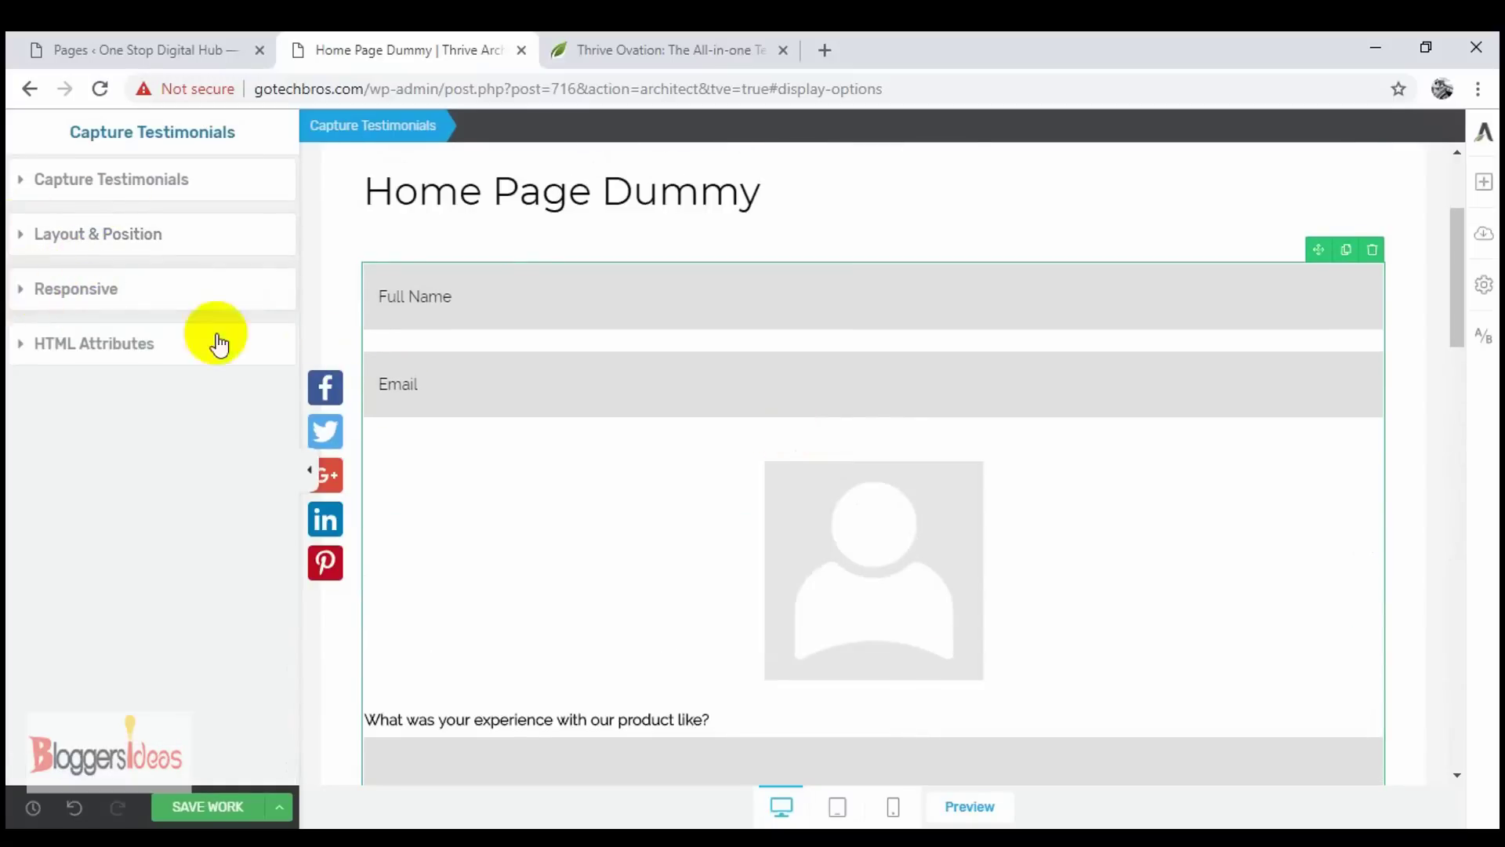
- Preview the capture form and testimonial slider at tablet size
{"action": "scroll", "coordinate": [481, 416], "scroll_direction": "down", "scroll_amount": 4}
{"action": "scroll", "coordinate": [843, 572], "scroll_direction": "down", "scroll_amount": 5}
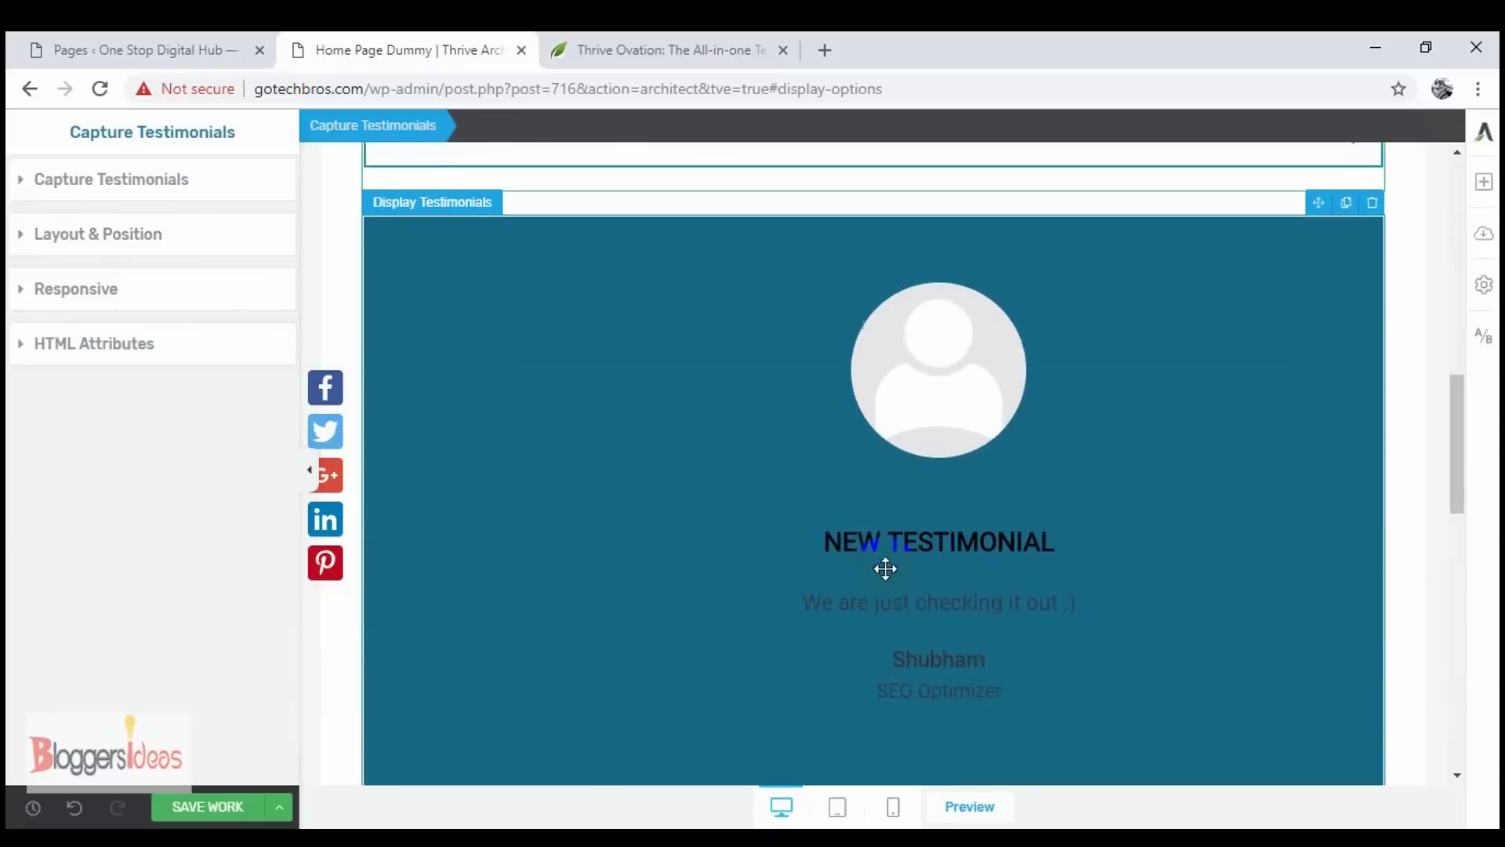
{"action": "scroll", "coordinate": [898, 672], "scroll_direction": "down", "scroll_amount": 5}
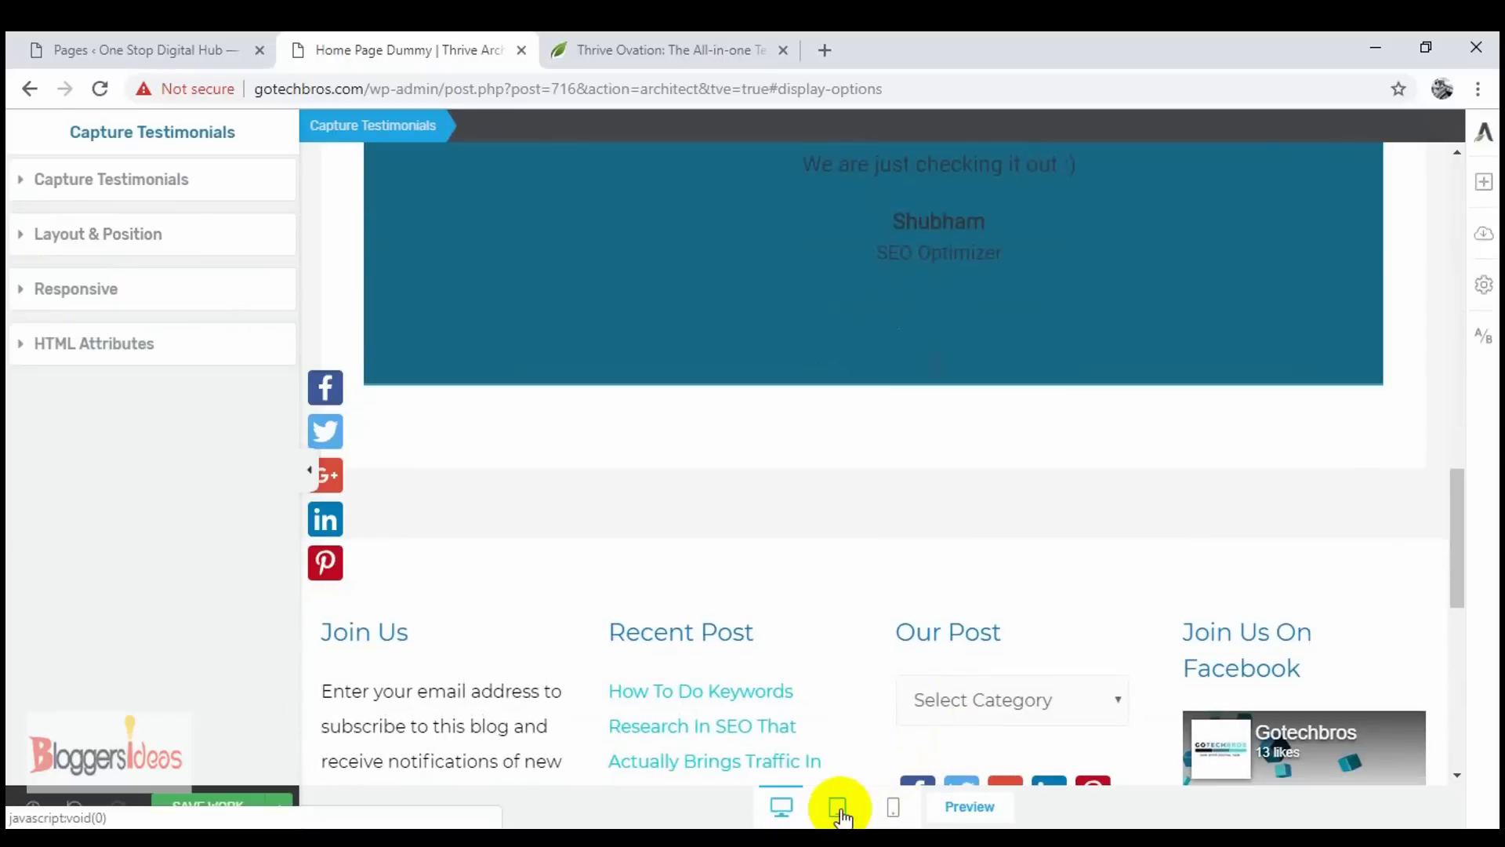
{"action": "scroll", "coordinate": [850, 504], "scroll_direction": "up", "scroll_amount": 10}
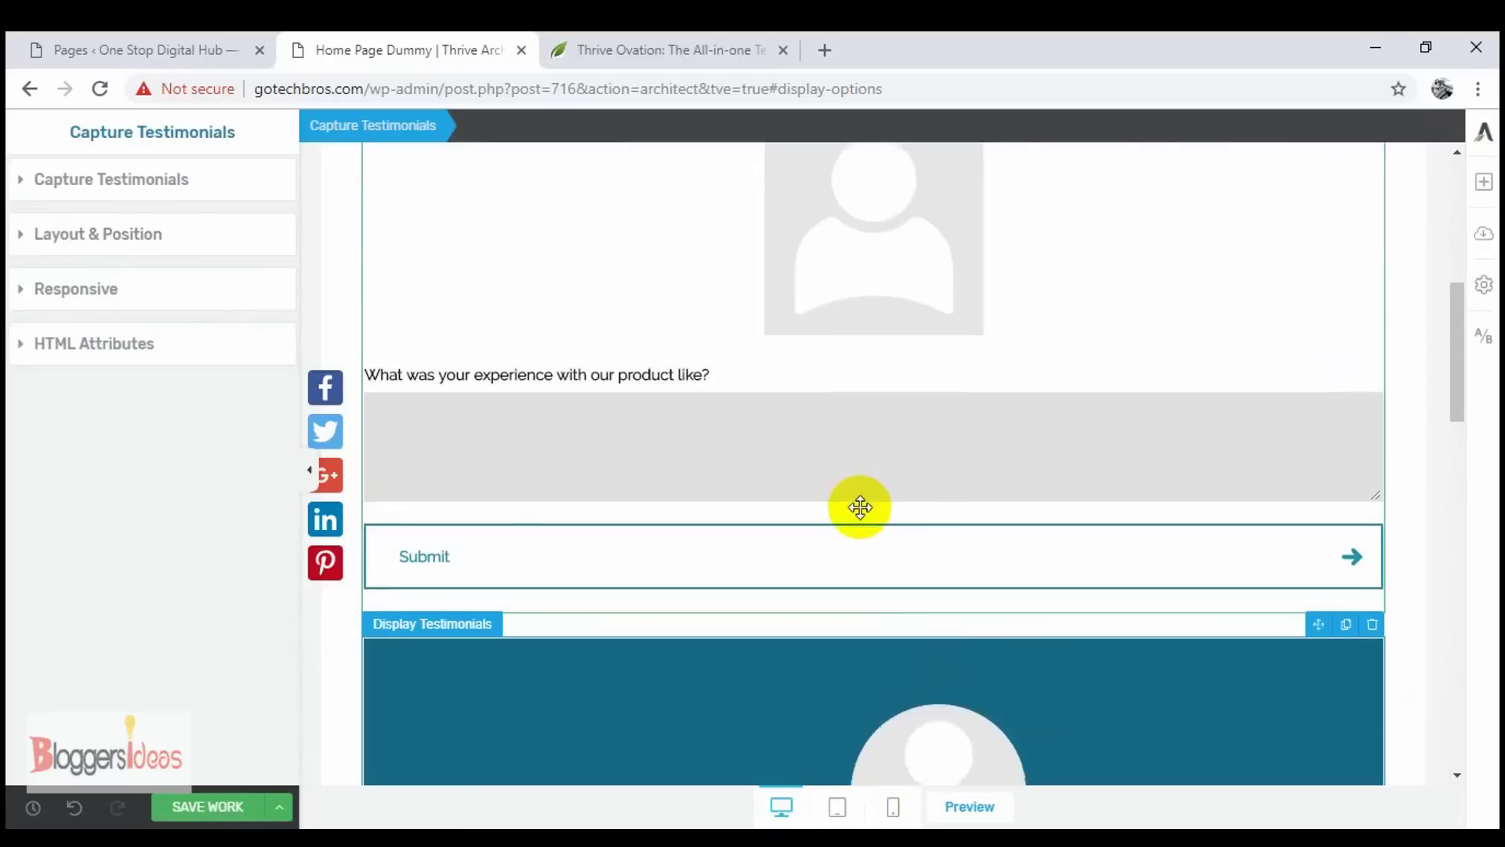
{"action": "scroll", "coordinate": [860, 508], "scroll_direction": "down", "scroll_amount": 8}
{"action": "scroll", "coordinate": [860, 508], "scroll_direction": "down", "scroll_amount": 2}
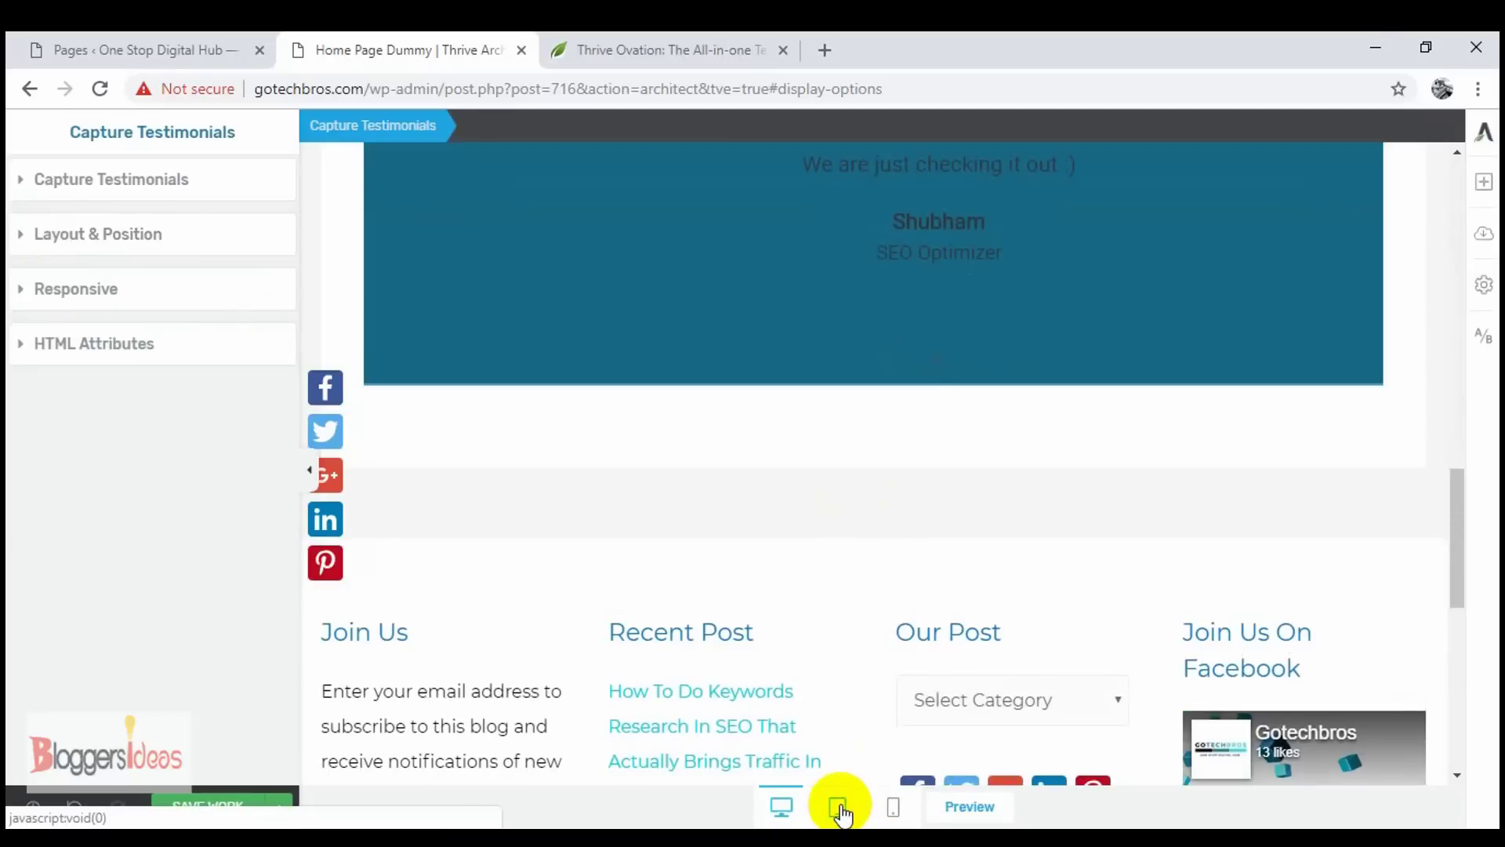
{"action": "left_click", "coordinate": [839, 808]}
{"action": "scroll", "coordinate": [859, 554], "scroll_direction": "up", "scroll_amount": 6}
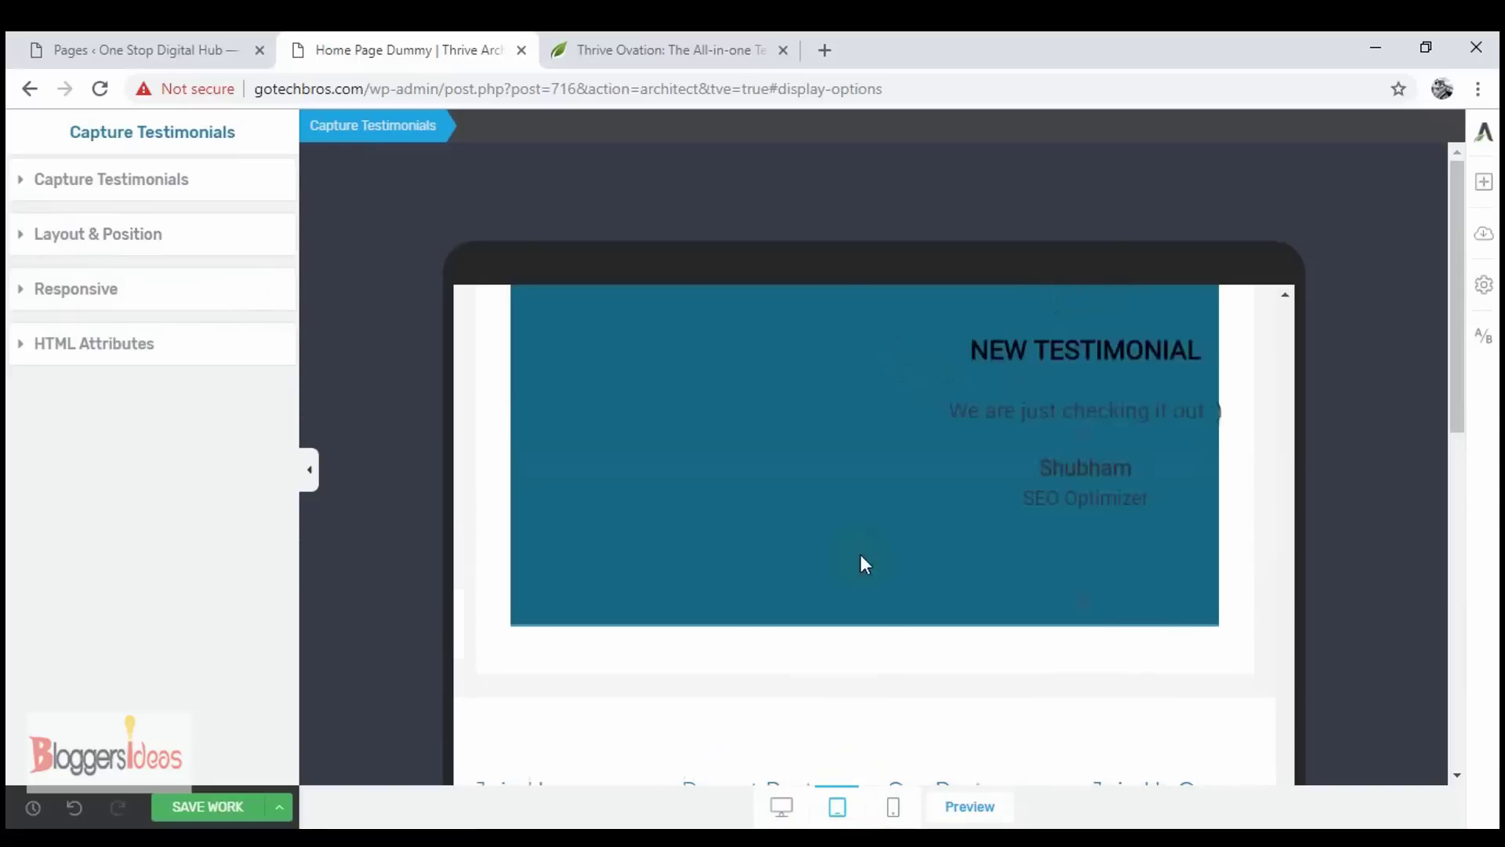
{"action": "scroll", "coordinate": [858, 541], "scroll_direction": "up", "scroll_amount": 3}
{"action": "scroll", "coordinate": [857, 558], "scroll_direction": "down", "scroll_amount": 6}
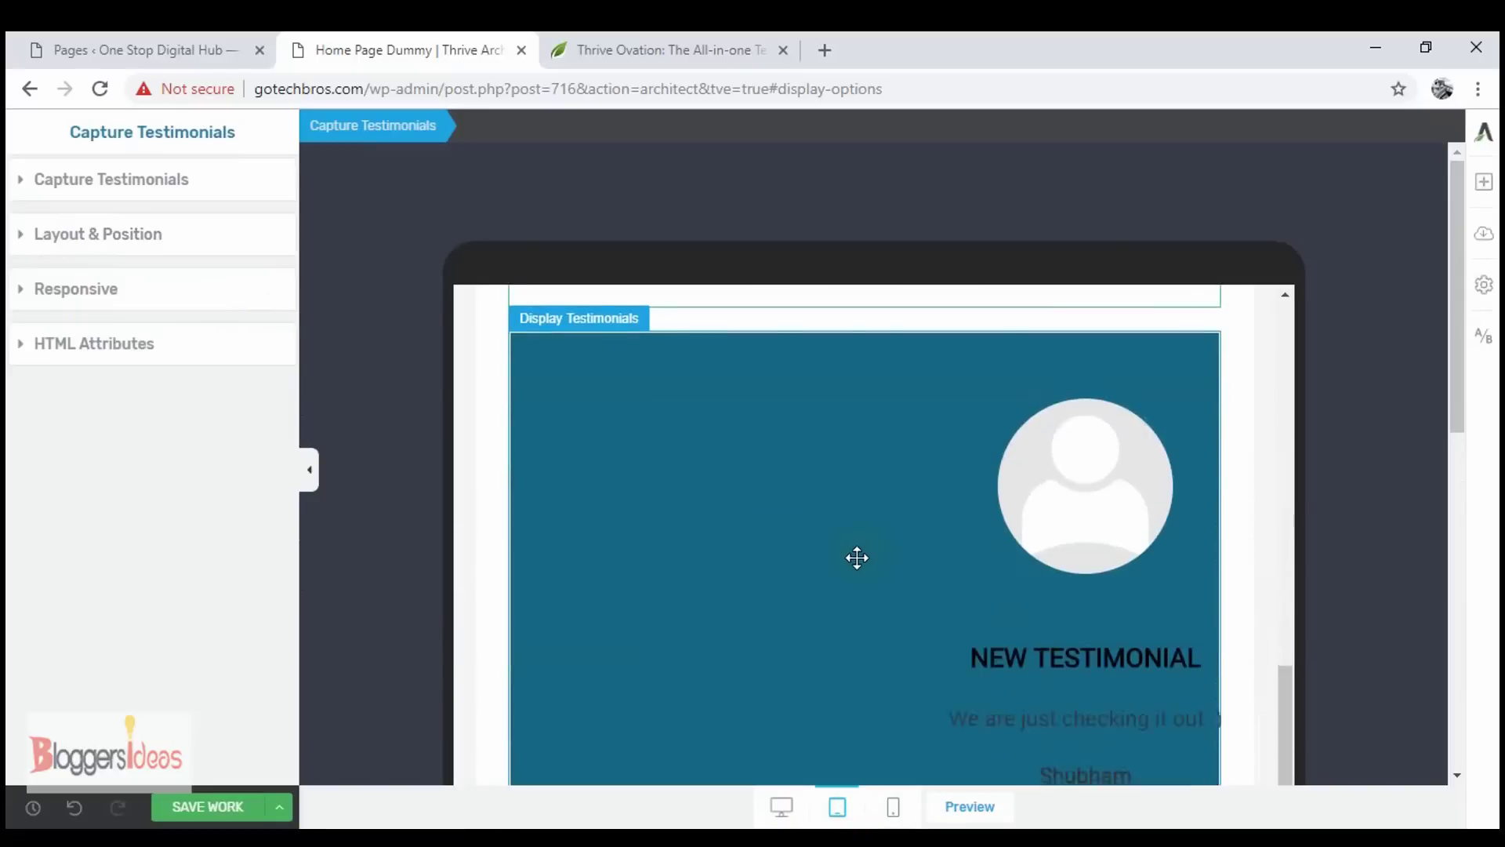
- Check the phone-size layout, then return to the desktop view
{"action": "left_click", "coordinate": [906, 807]}
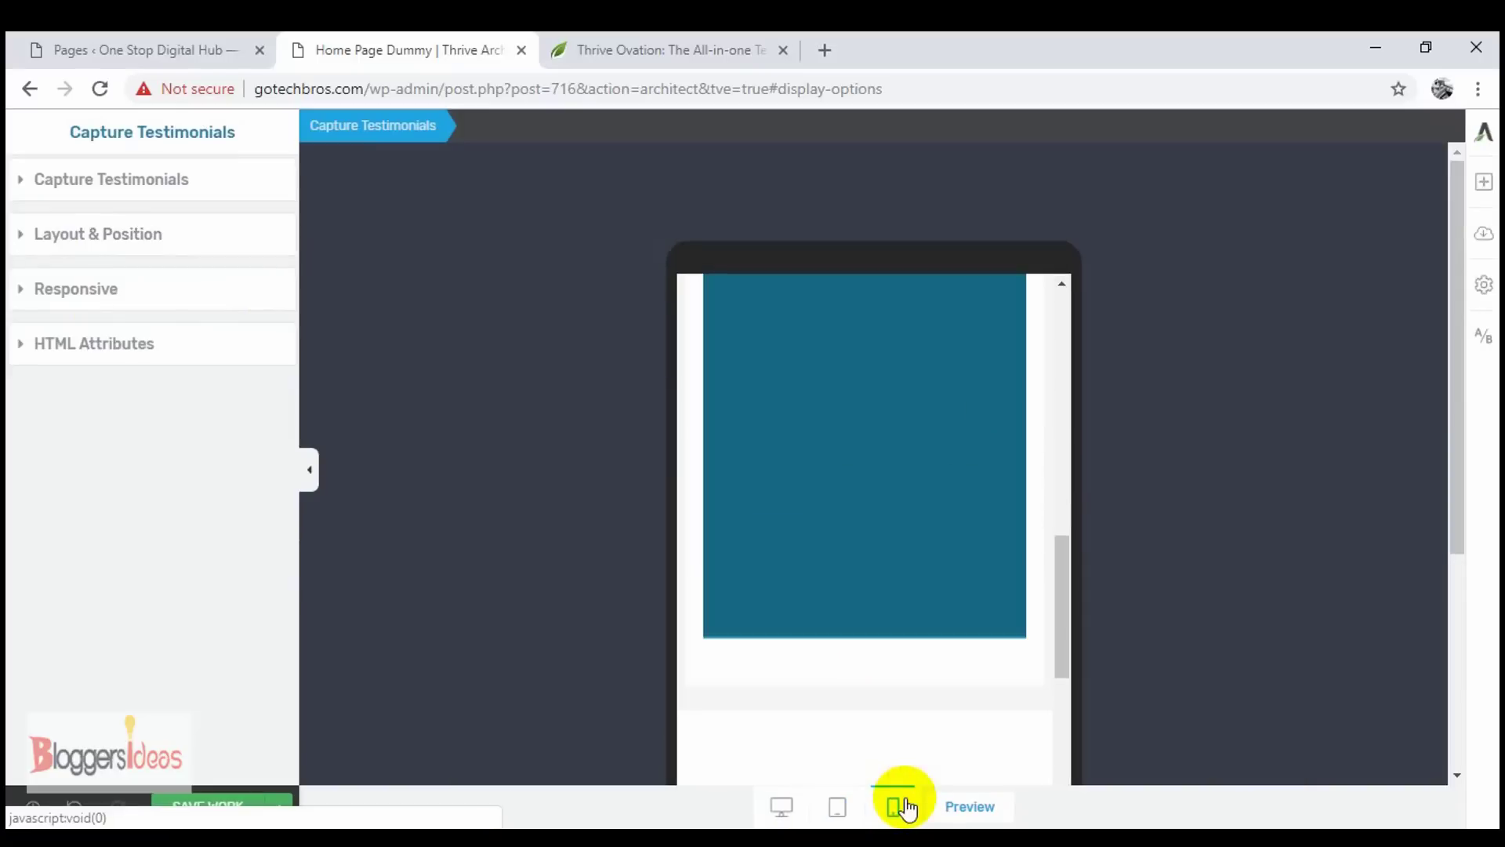
{"action": "scroll", "coordinate": [981, 538], "scroll_direction": "up", "scroll_amount": 3}
{"action": "scroll", "coordinate": [981, 540], "scroll_direction": "down", "scroll_amount": 5}
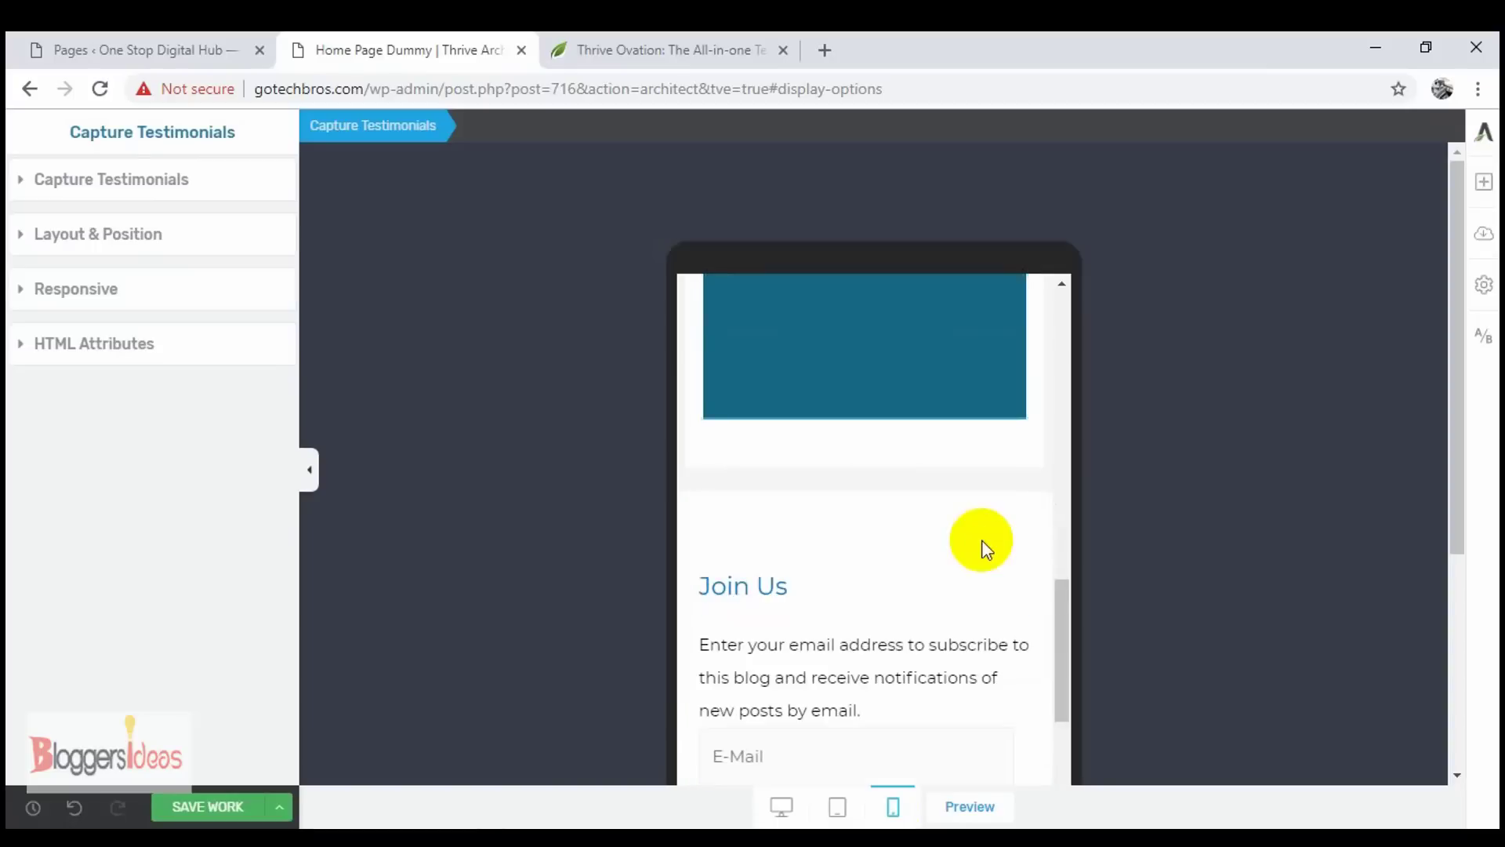
{"action": "scroll", "coordinate": [981, 540], "scroll_direction": "up", "scroll_amount": 10}
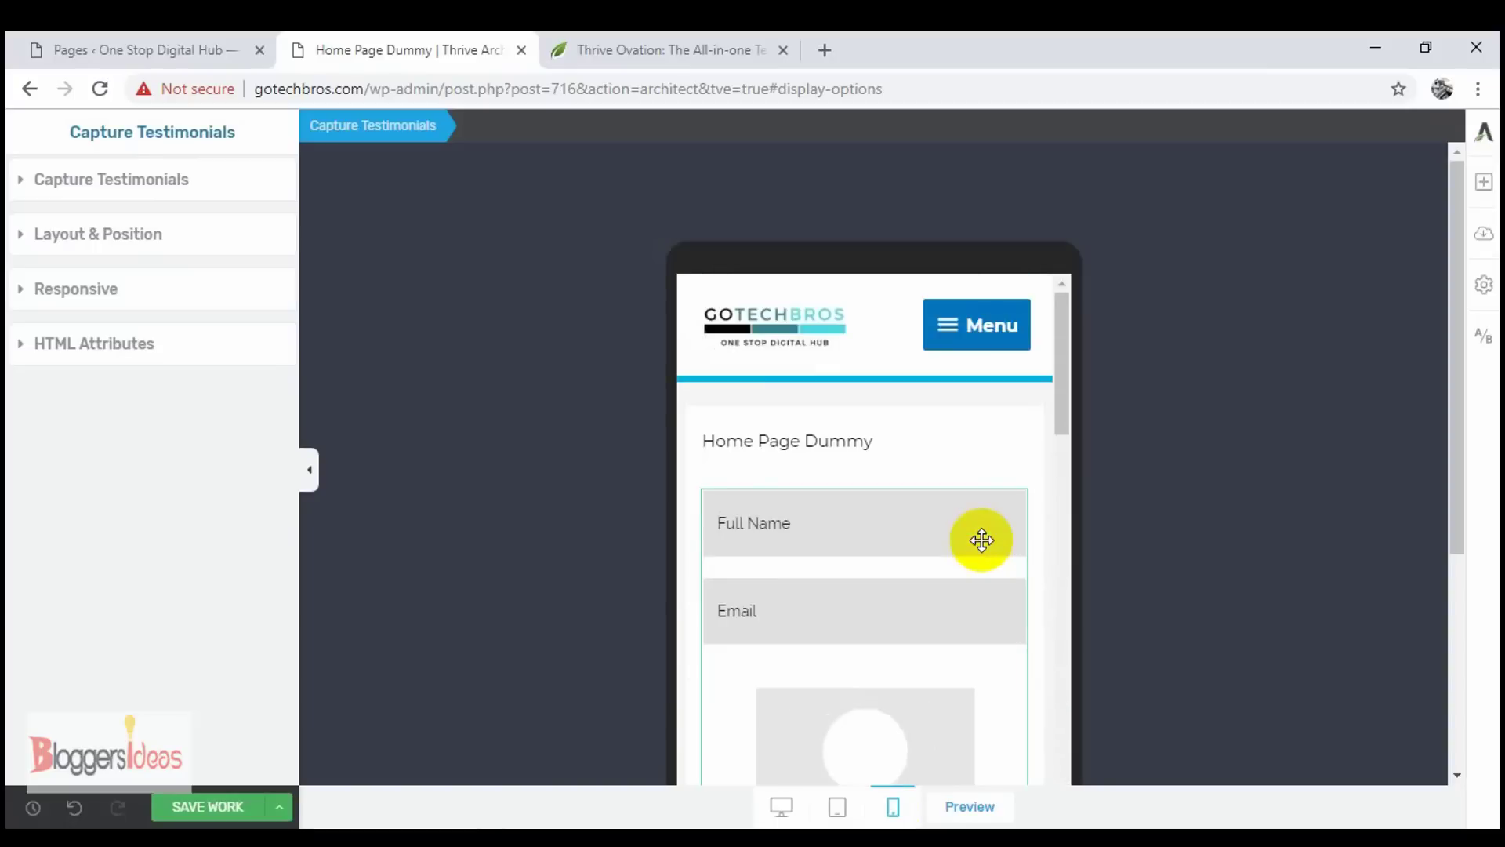
{"action": "left_click", "coordinate": [803, 807]}
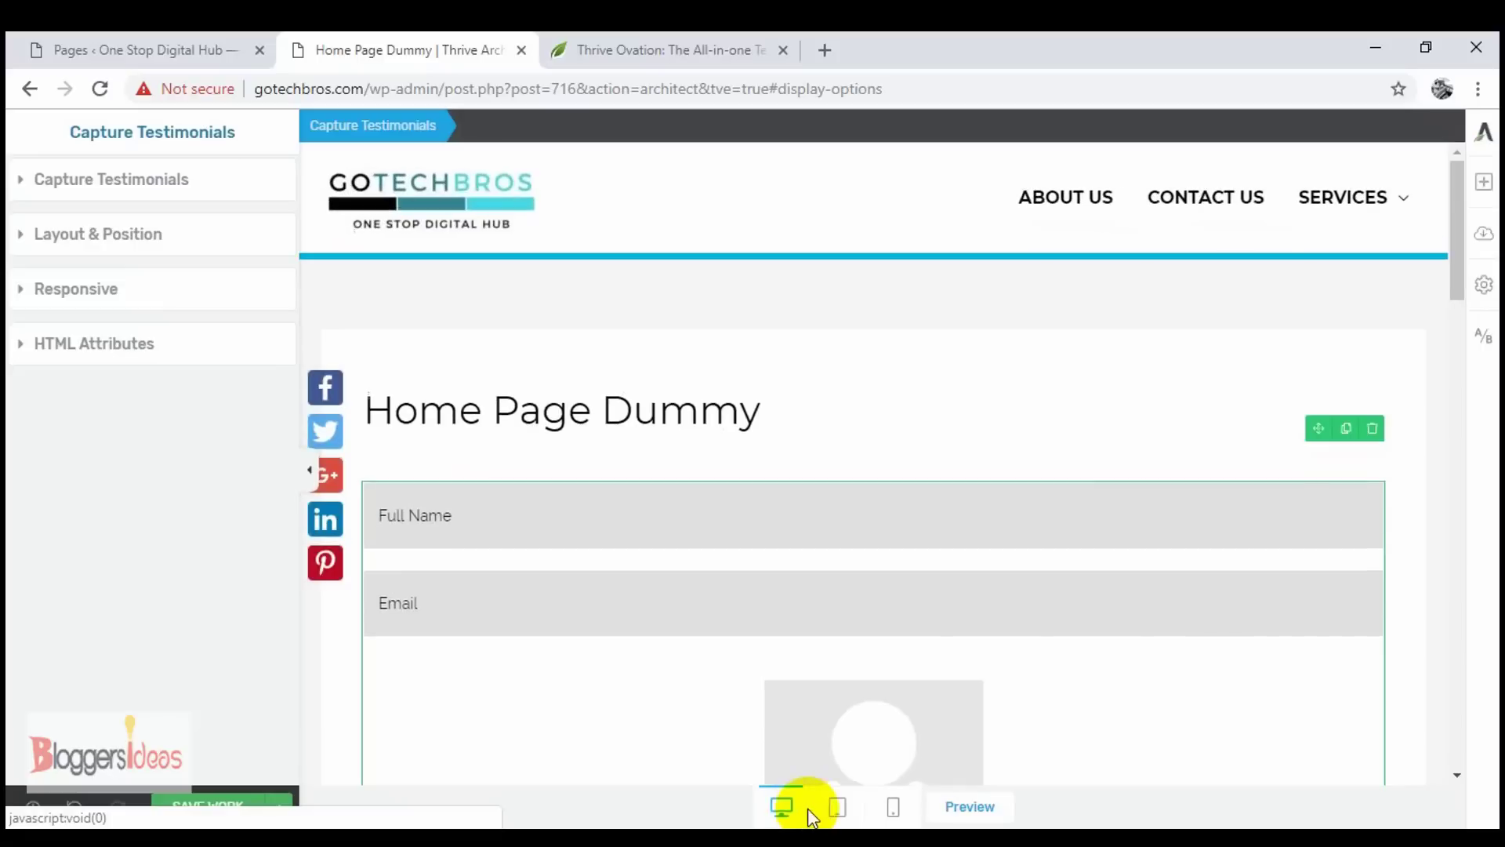
{"action": "scroll", "coordinate": [856, 402], "scroll_direction": "down", "scroll_amount": 3}
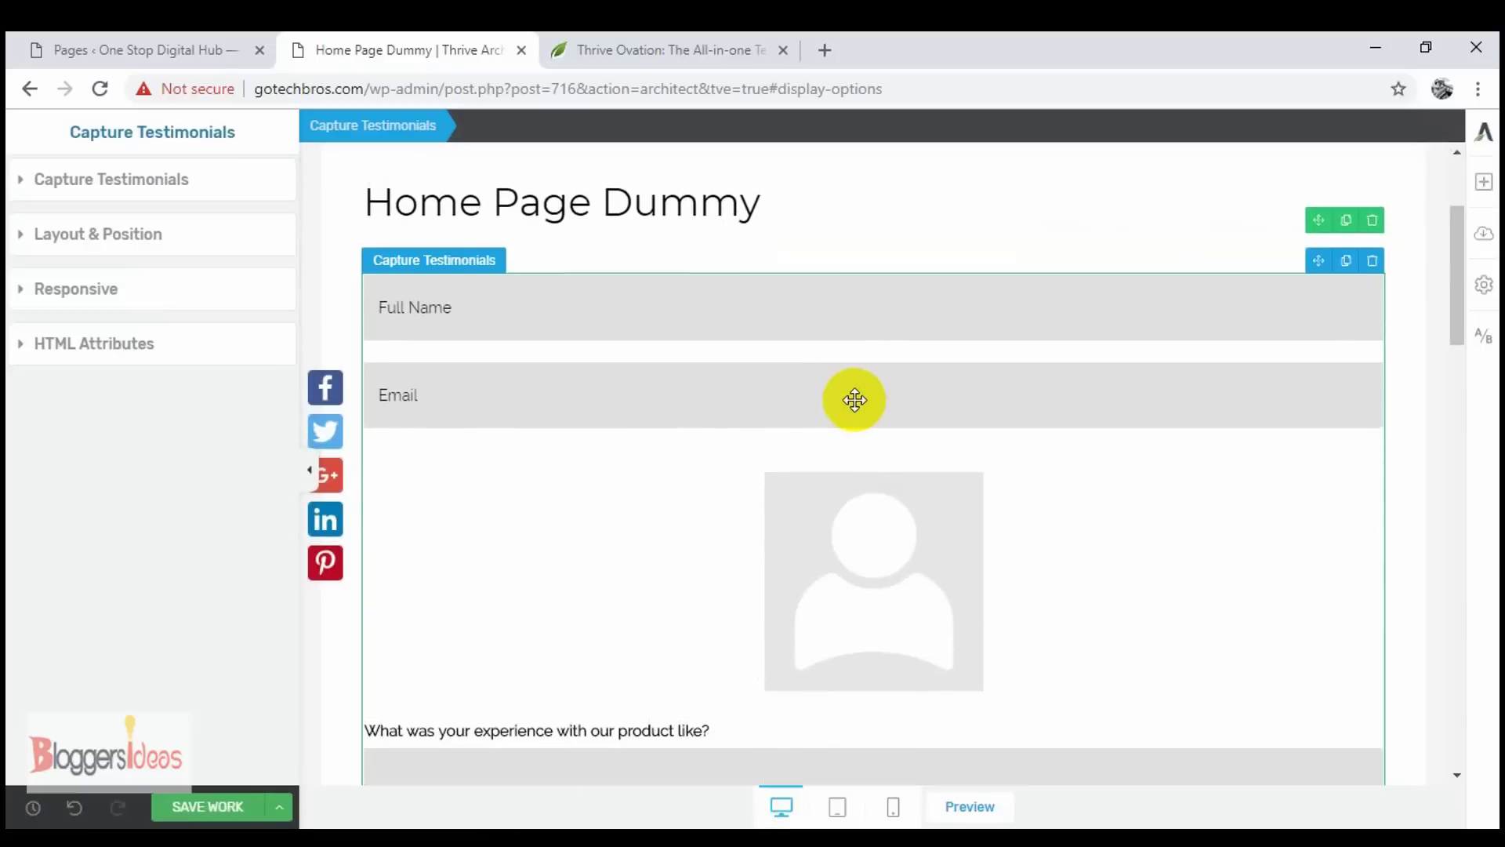
{"action": "scroll", "coordinate": [854, 400], "scroll_direction": "up", "scroll_amount": 3}
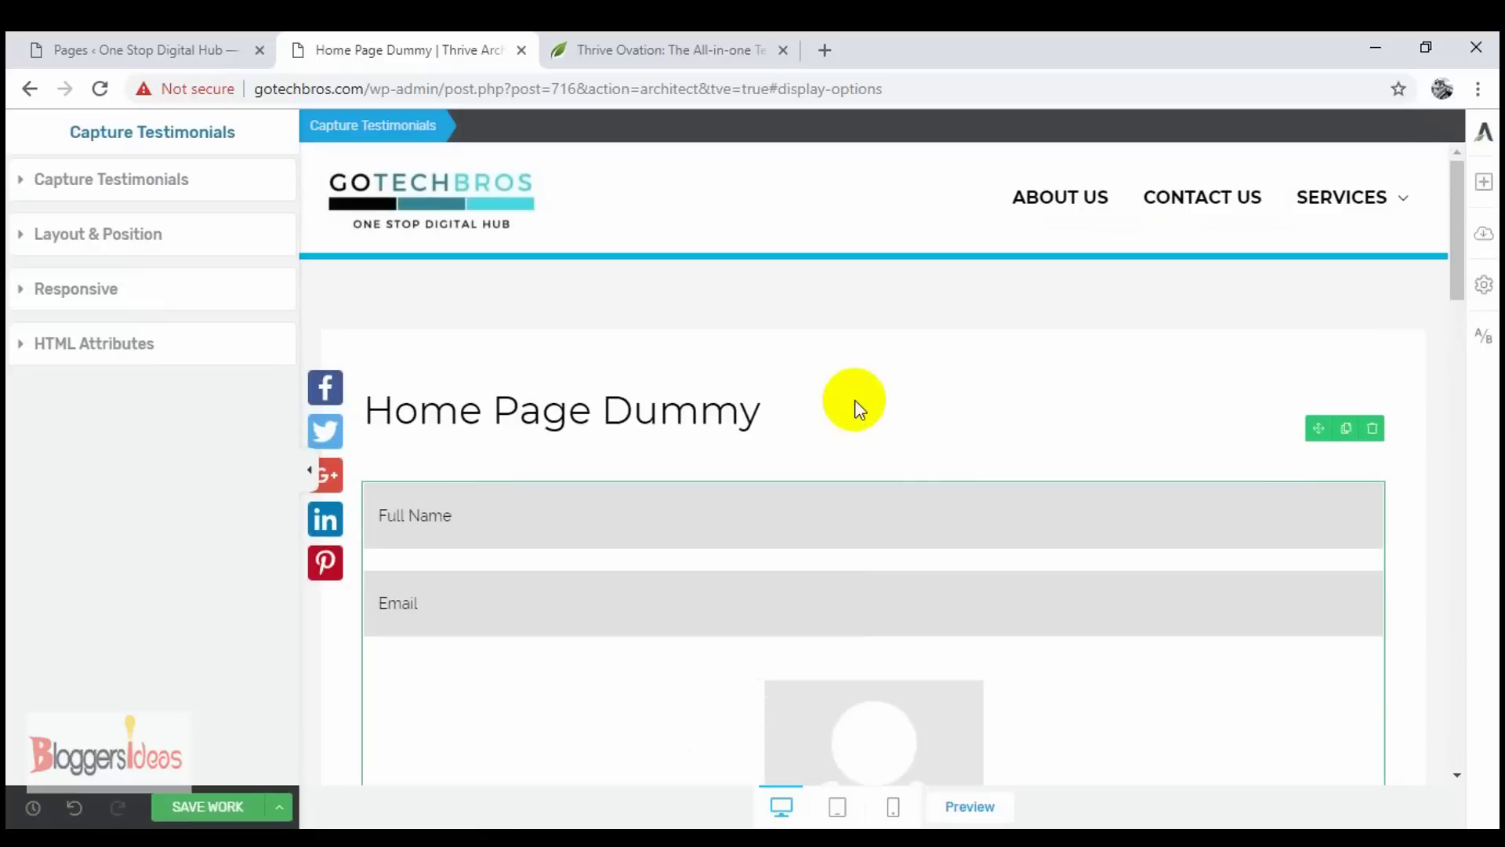
{"action": "left_click", "coordinate": [310, 462]}
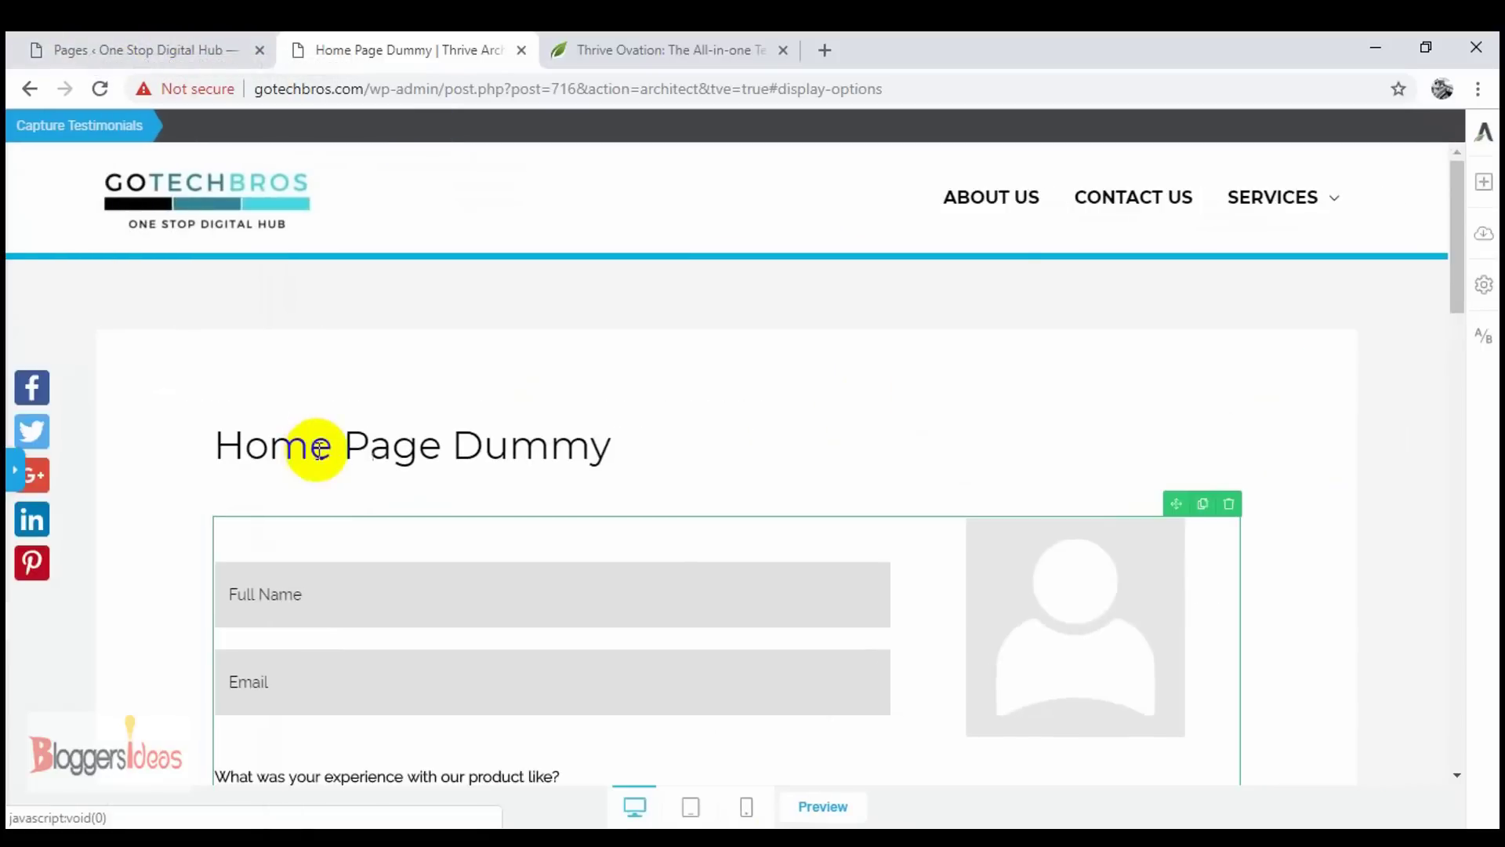
{"action": "scroll", "coordinate": [460, 444], "scroll_direction": "down", "scroll_amount": 10}
{"action": "scroll", "coordinate": [541, 447], "scroll_direction": "down", "scroll_amount": 4}
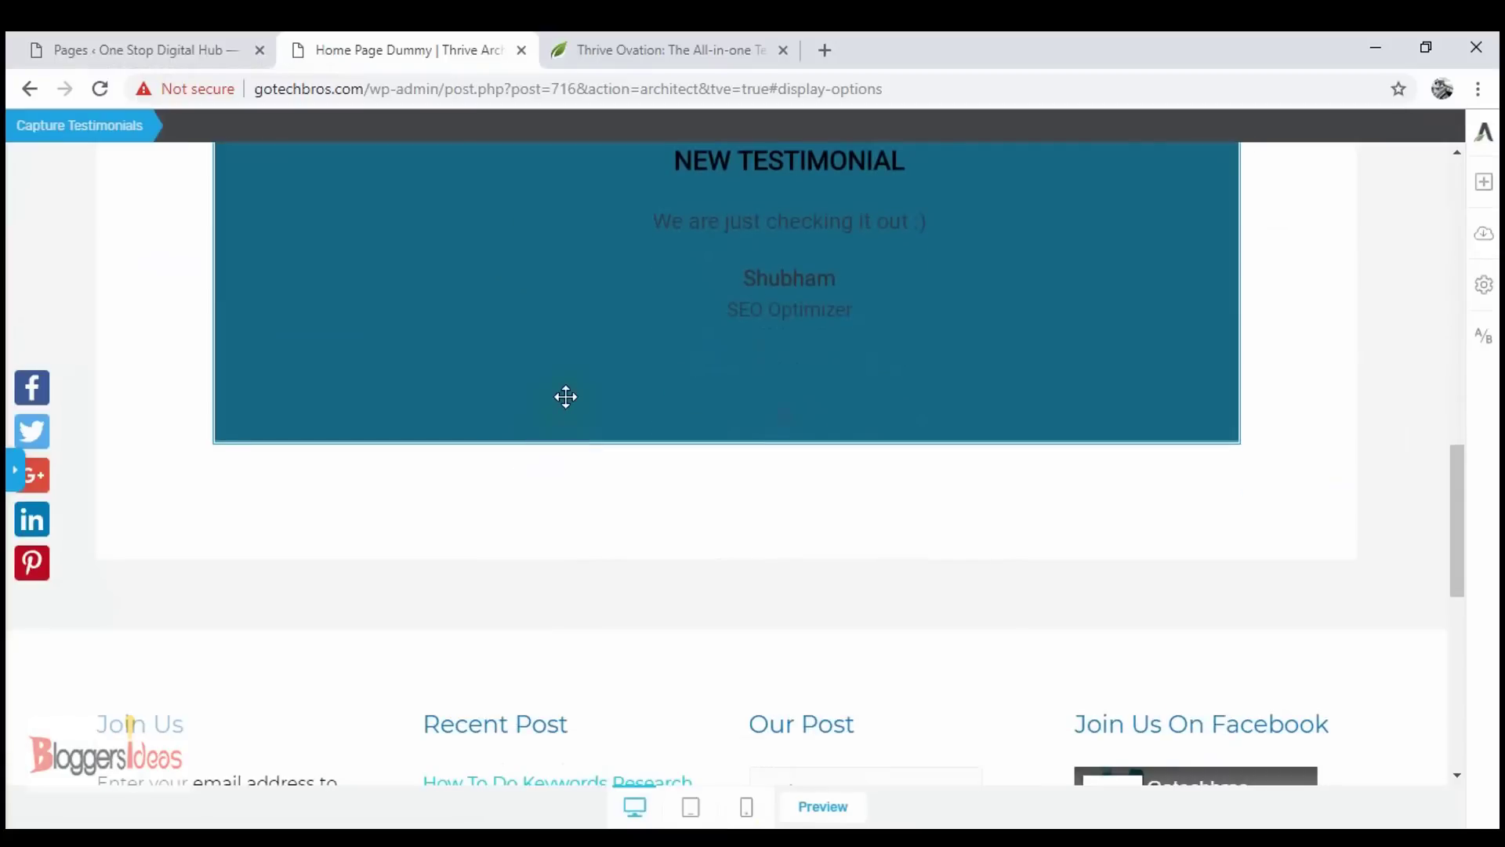
{"action": "scroll", "coordinate": [567, 397], "scroll_direction": "up", "scroll_amount": 4}
{"action": "scroll", "coordinate": [732, 449], "scroll_direction": "up", "scroll_amount": 7}
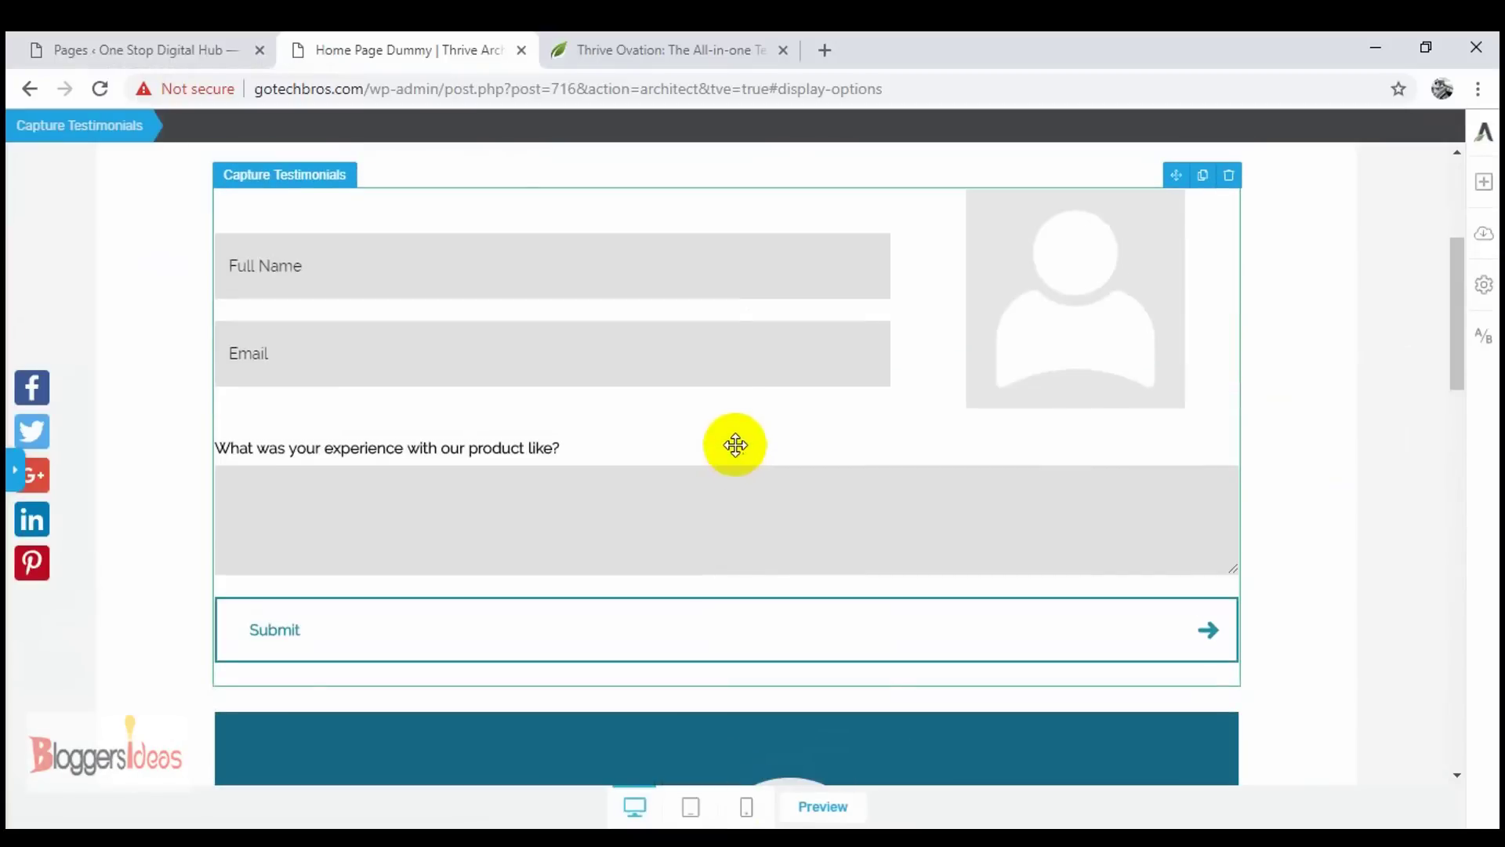
{"action": "scroll", "coordinate": [673, 392], "scroll_direction": "down", "scroll_amount": 3}
{"action": "scroll", "coordinate": [673, 393], "scroll_direction": "up", "scroll_amount": 5}
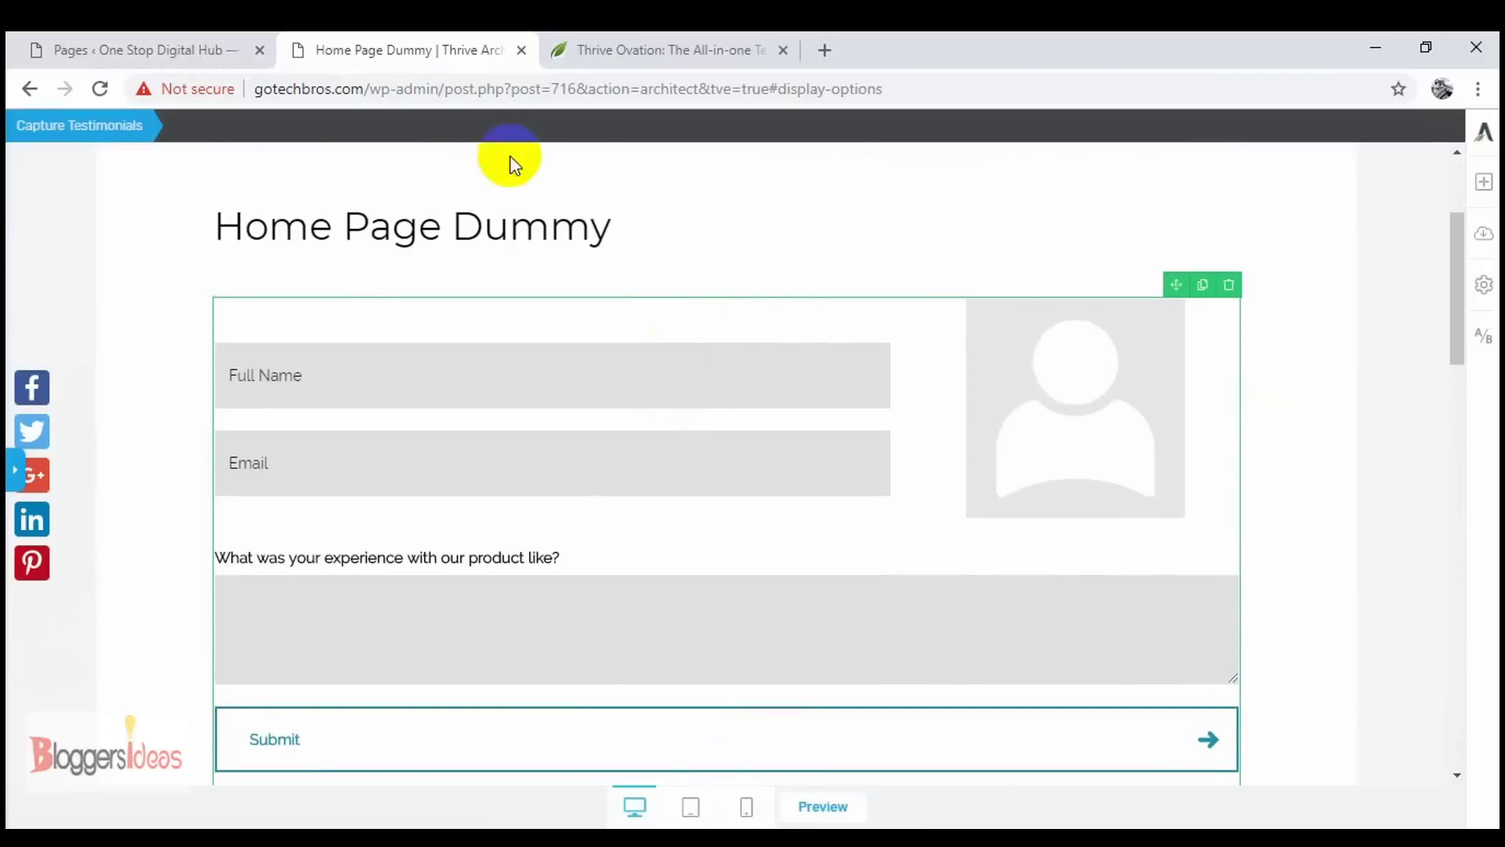
- Return to the Thrive Ovation Testimonials dashboard showing 2 Ready for Display
{"action": "left_click", "coordinate": [107, 47]}
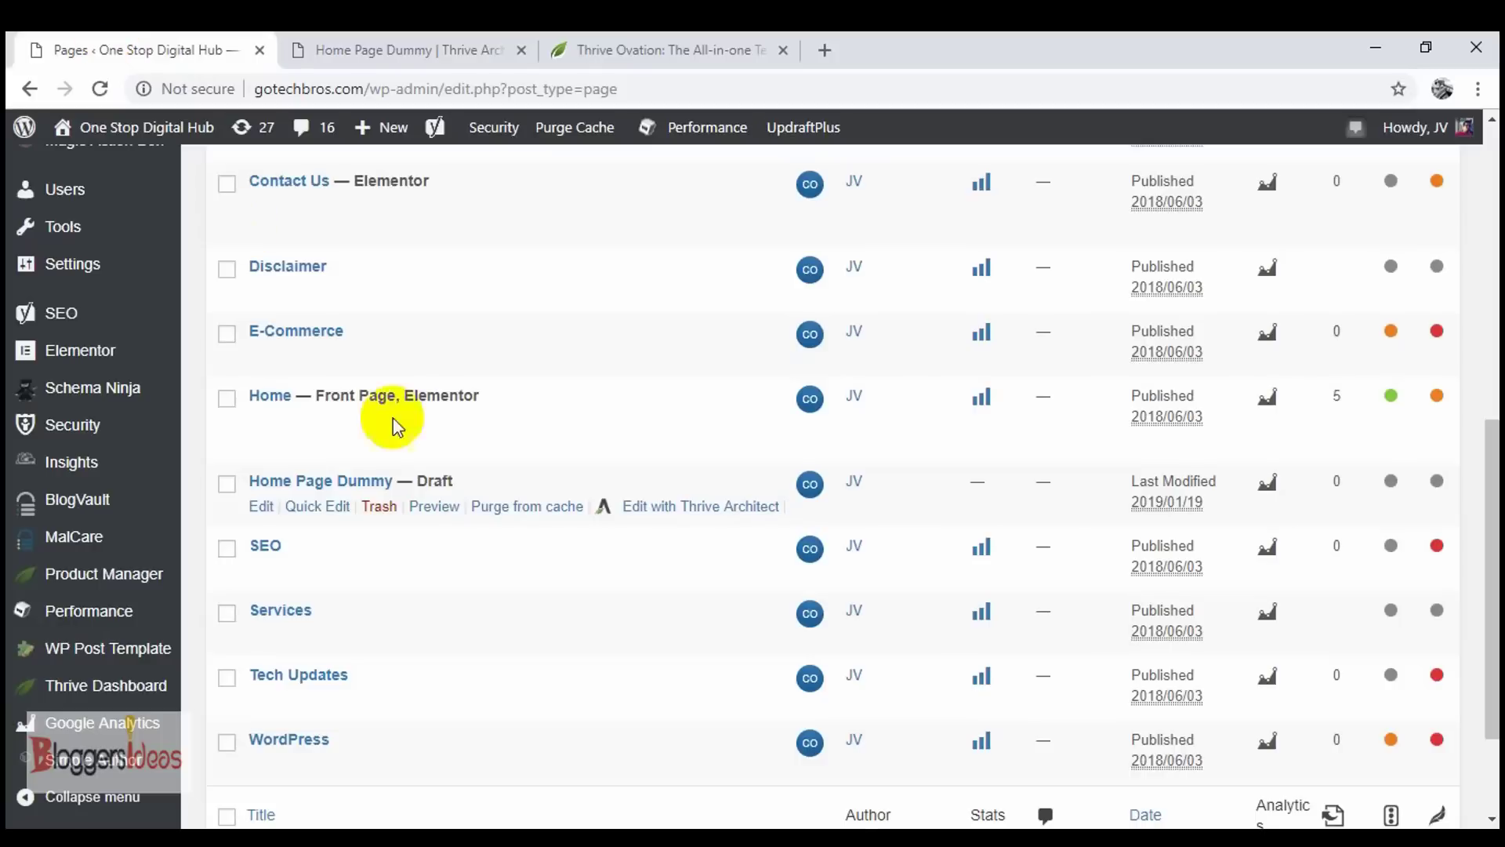
{"action": "left_click", "coordinate": [25, 90]}
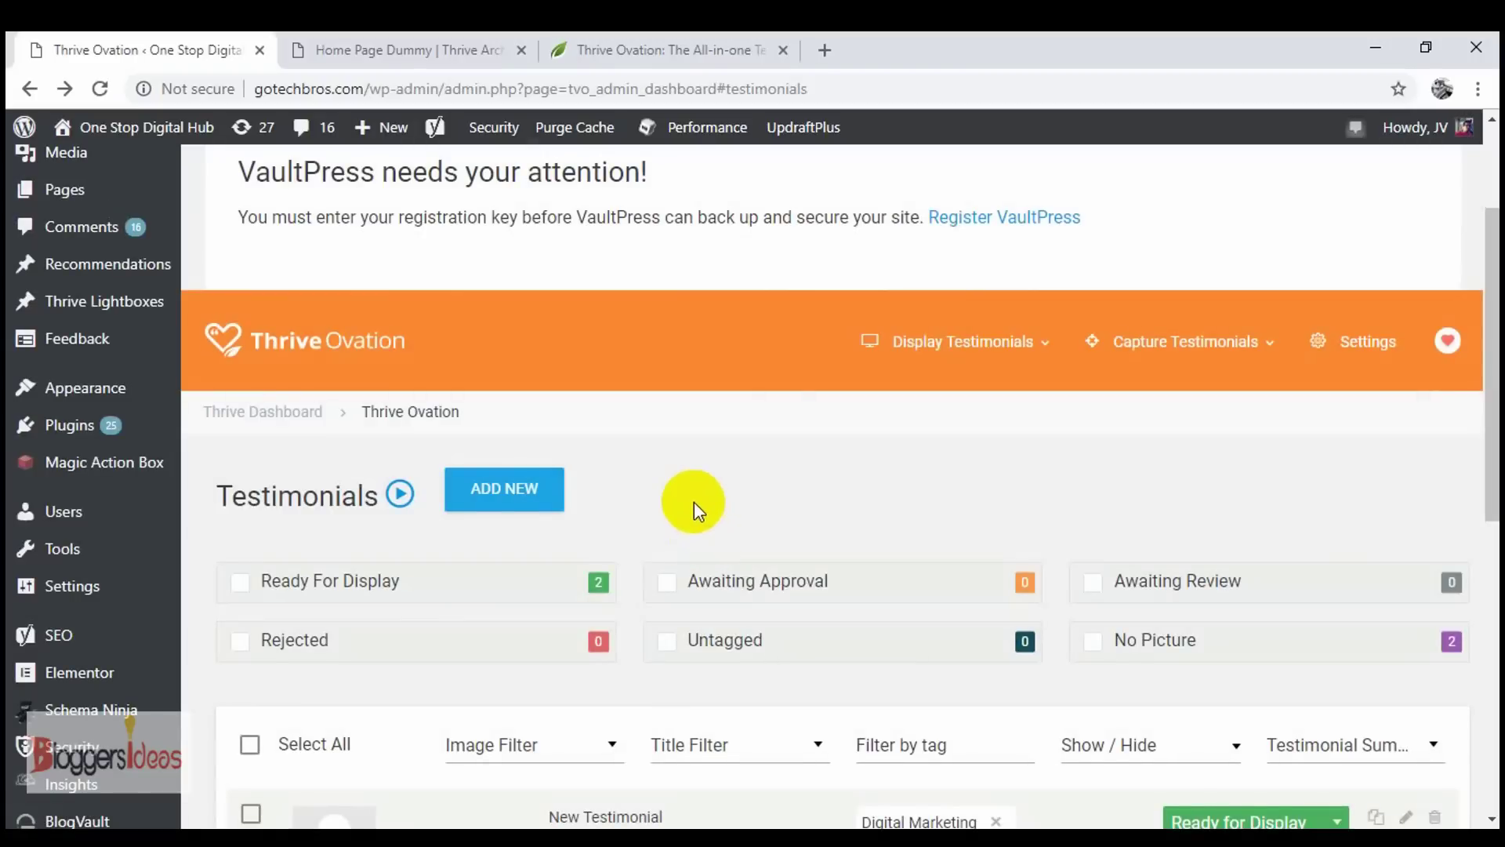
{"action": "scroll", "coordinate": [694, 502], "scroll_direction": "down", "scroll_amount": 2}
{"action": "scroll", "coordinate": [690, 497], "scroll_direction": "down", "scroll_amount": 2}
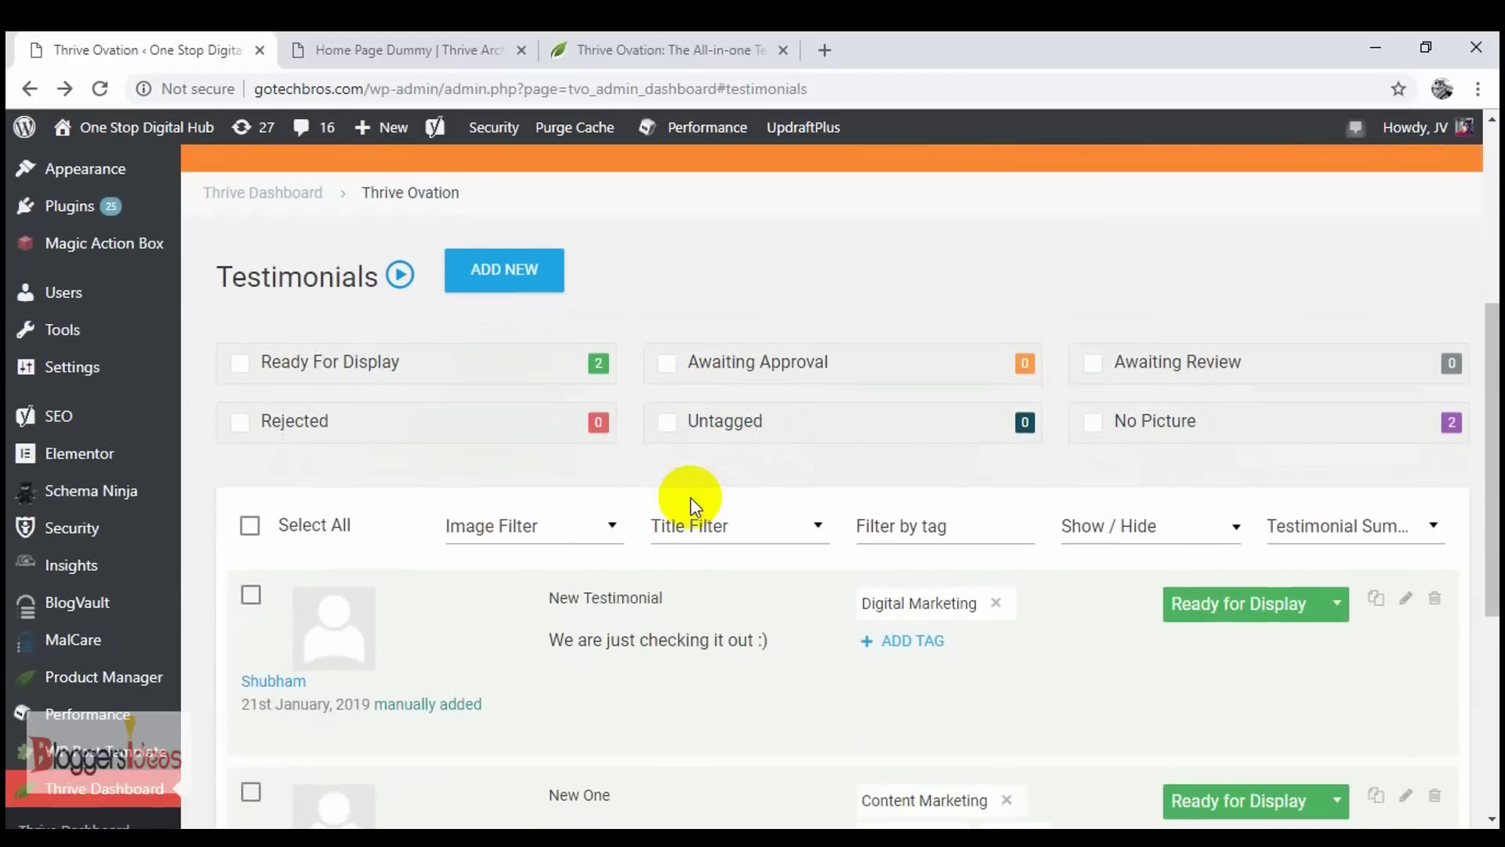
{"action": "scroll", "coordinate": [672, 373], "scroll_direction": "up", "scroll_amount": 5}
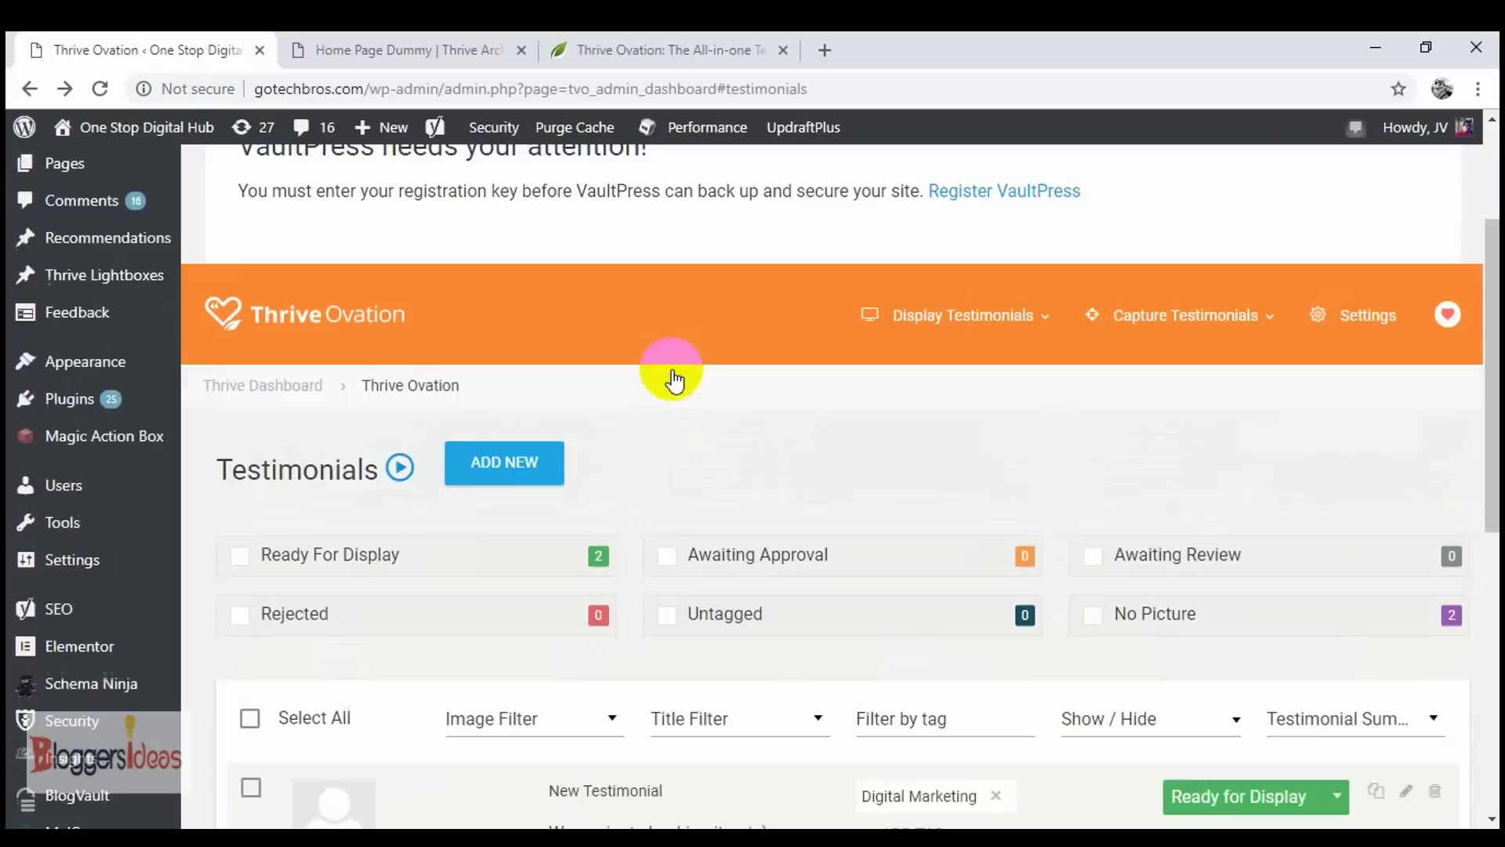